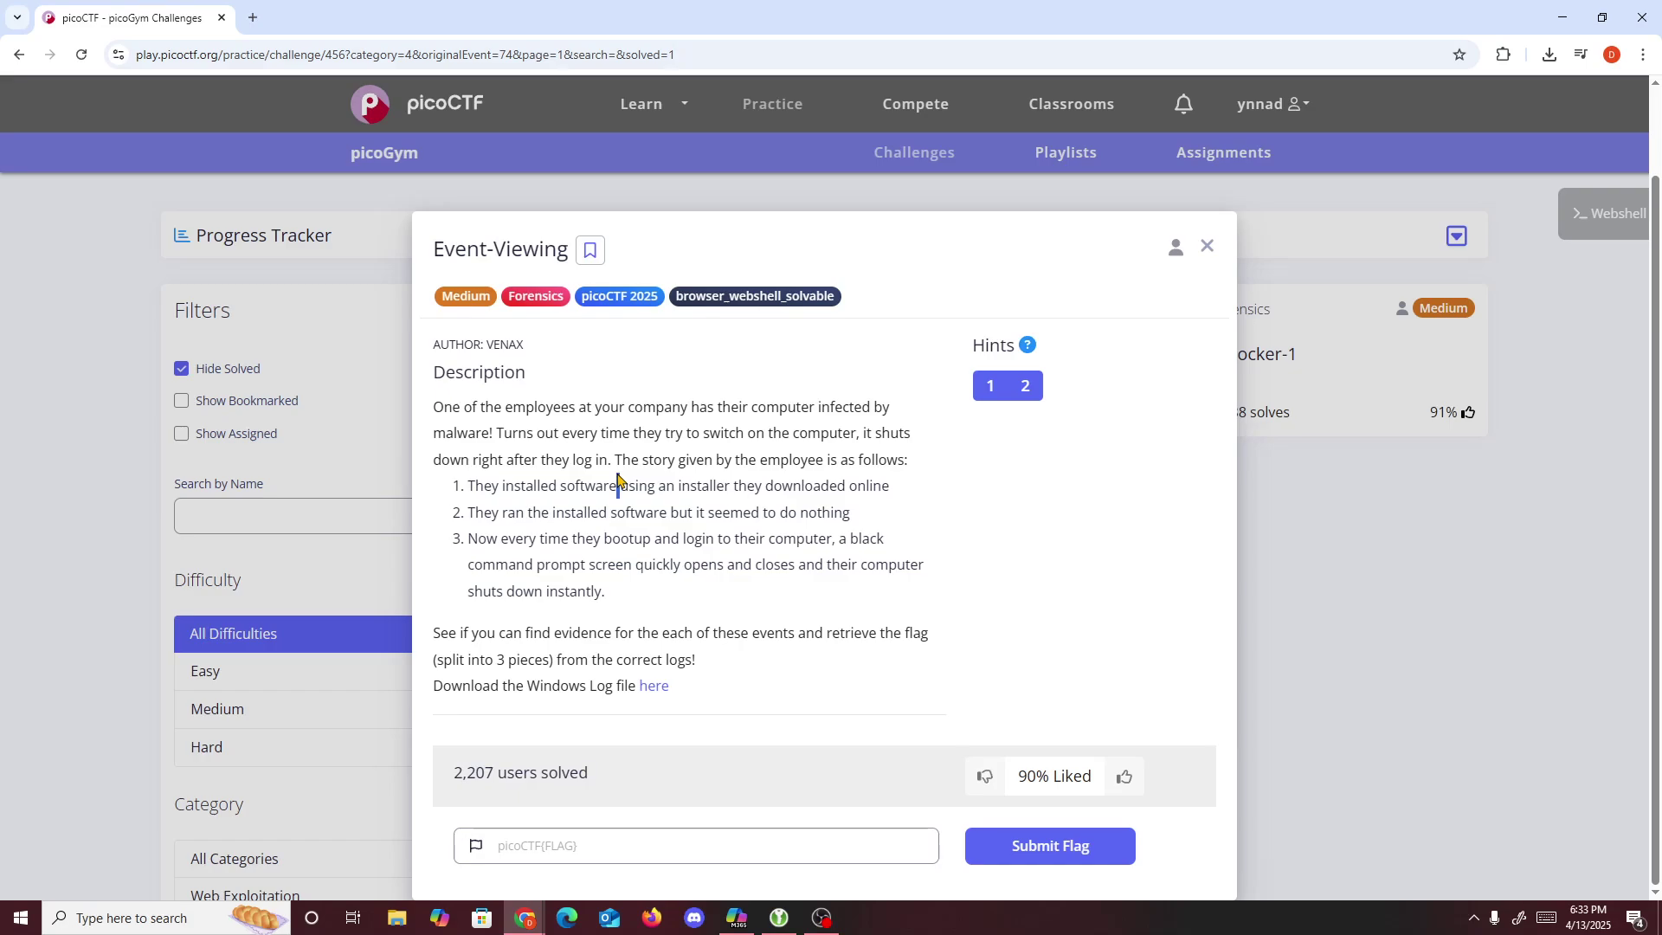
# - Highlight the first numbered event line about installing software downloaded online
pyautogui.tripleClick(619, 481)
pyautogui.doubleClick(551, 482)
pyautogui.tripleClick(550, 482)
pyautogui.doubleClick(550, 473)
pyautogui.tripleClick(550, 472)
pyautogui.click(554, 481)
pyautogui.tripleClick(554, 482)
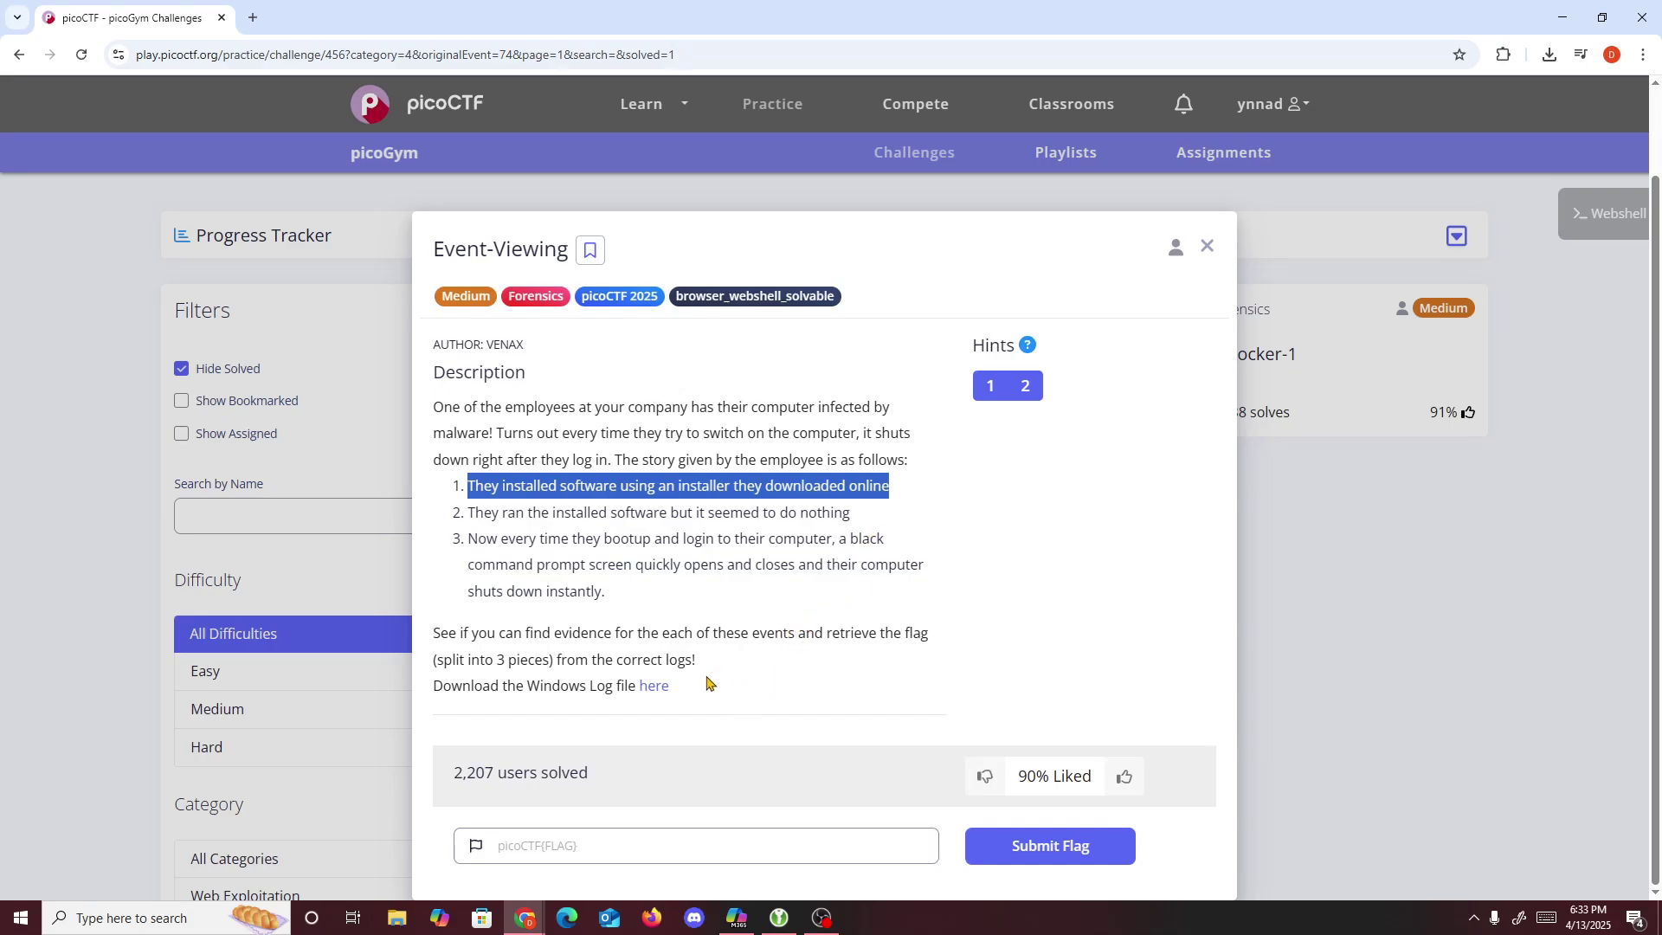
# - Download Windows_Logs (1).evtx, reveal hints 2 and 1, and open the log from Chrome's downloads
pyautogui.click(661, 690)
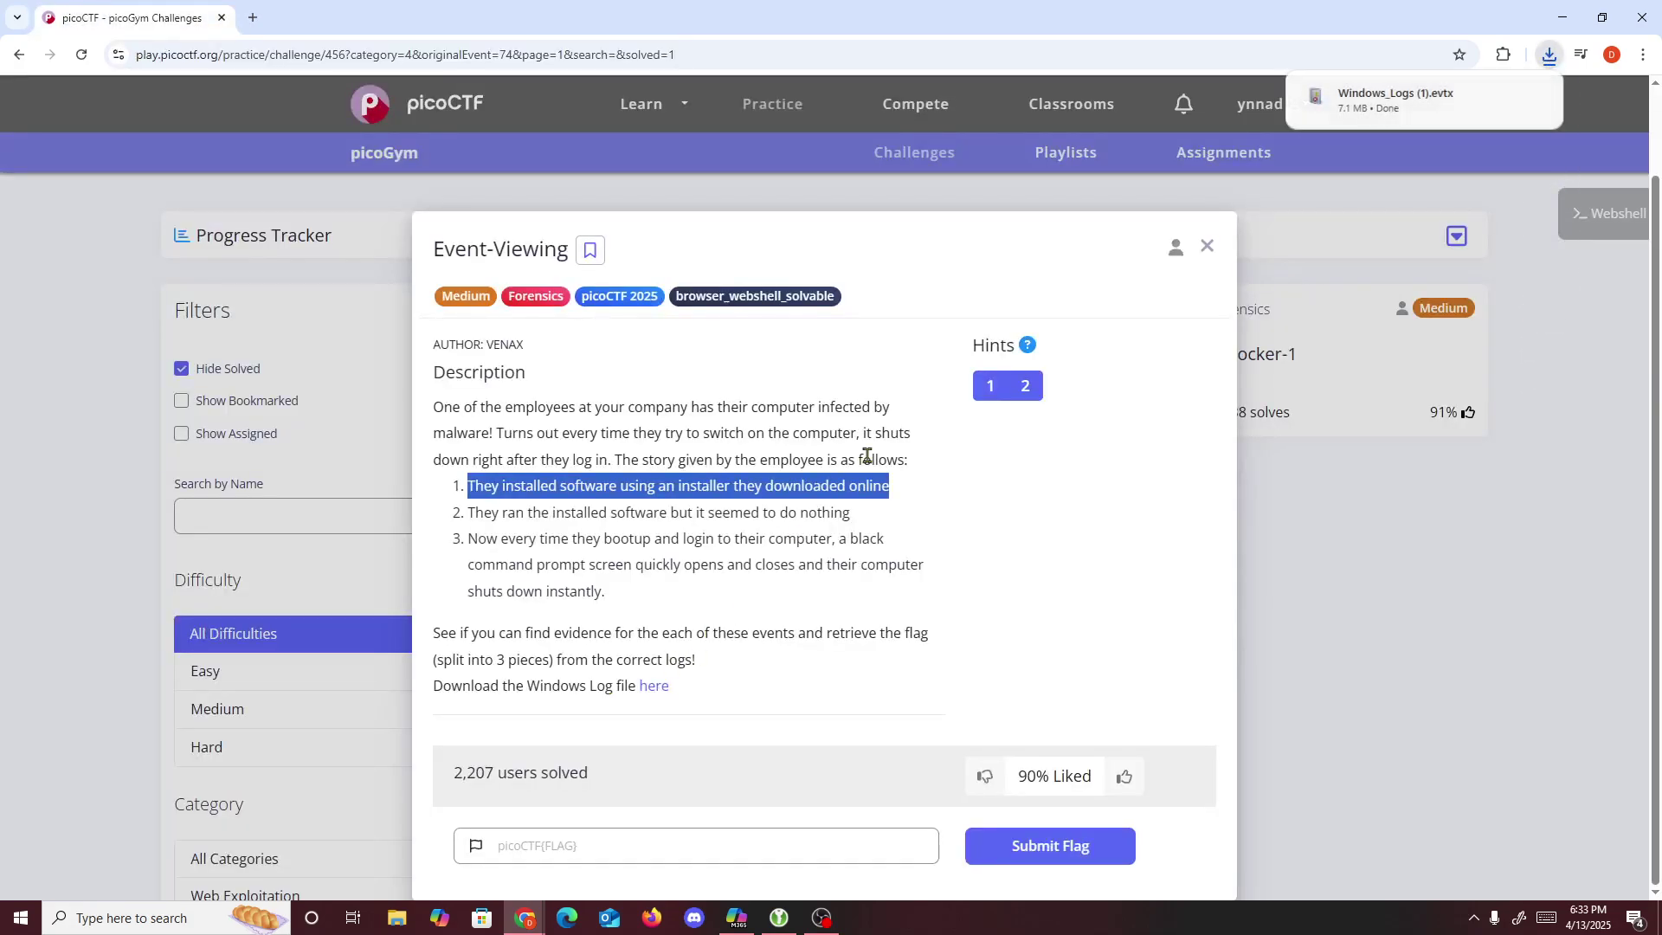
pyautogui.click(1024, 392)
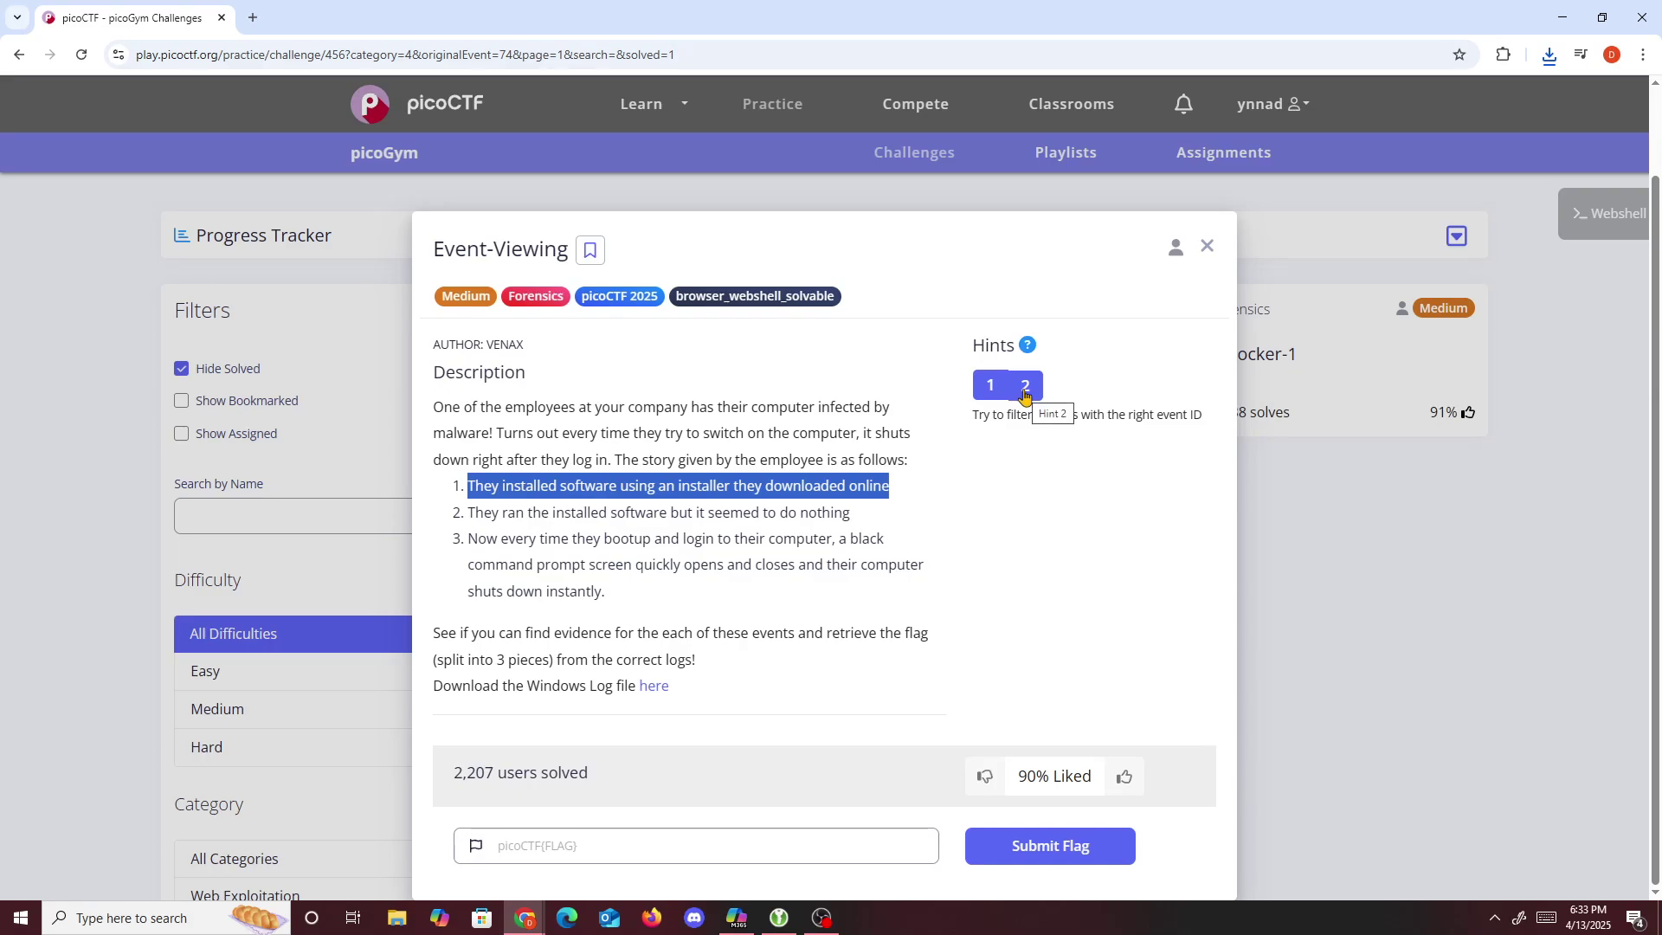
pyautogui.click(1024, 373)
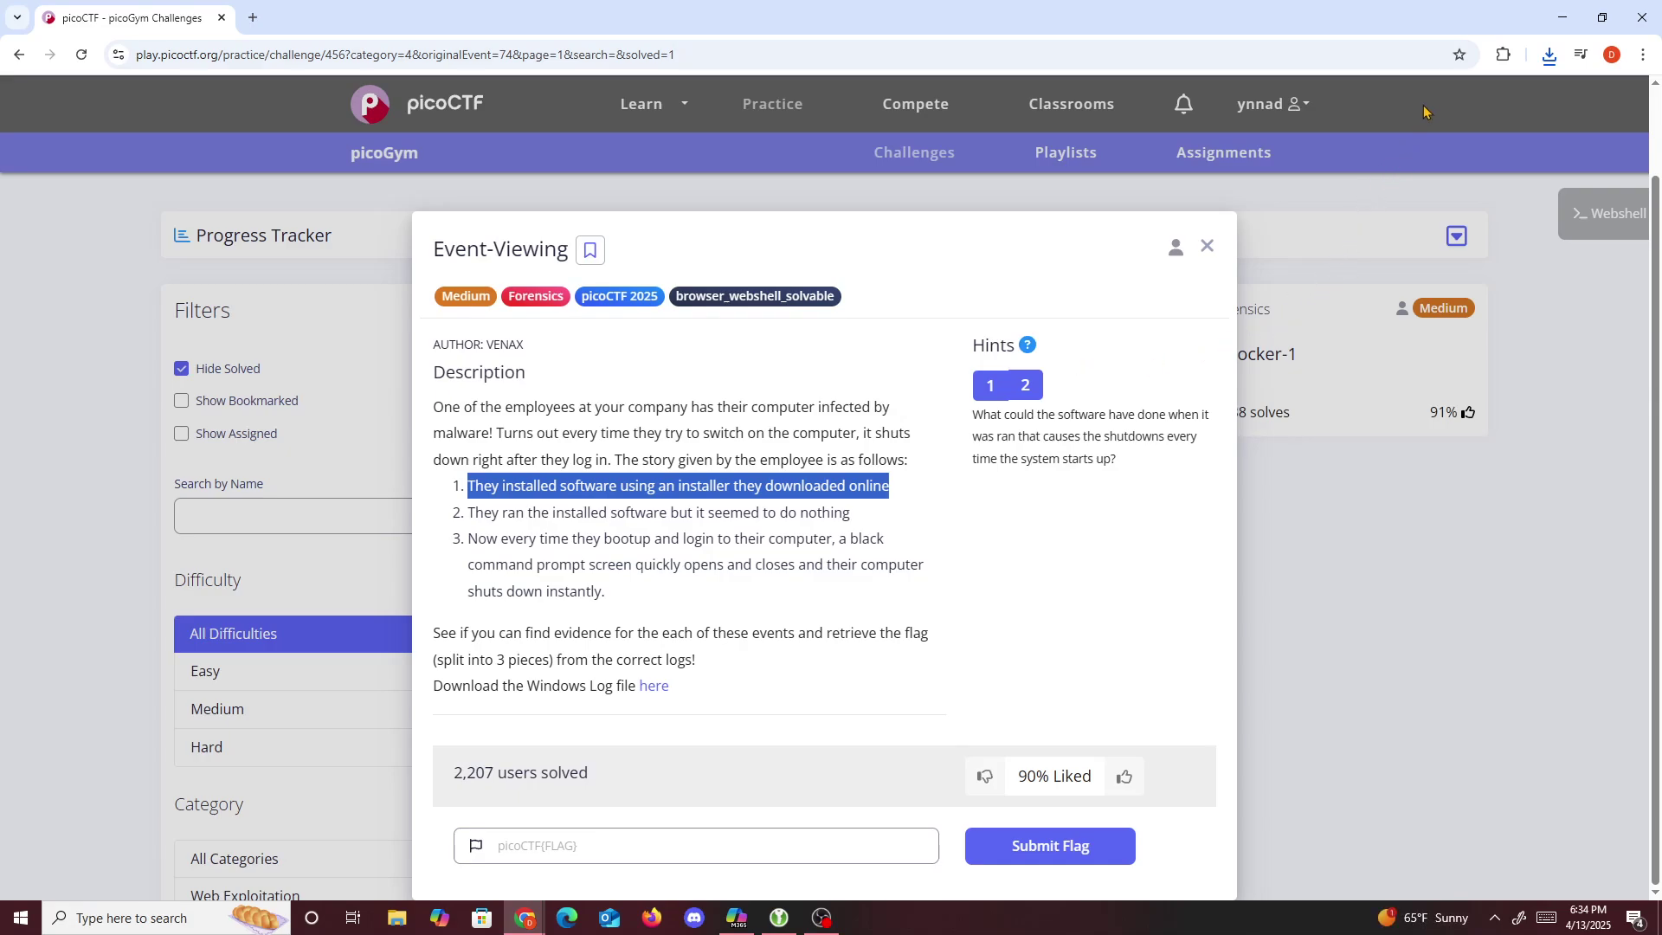
pyautogui.click(1550, 59)
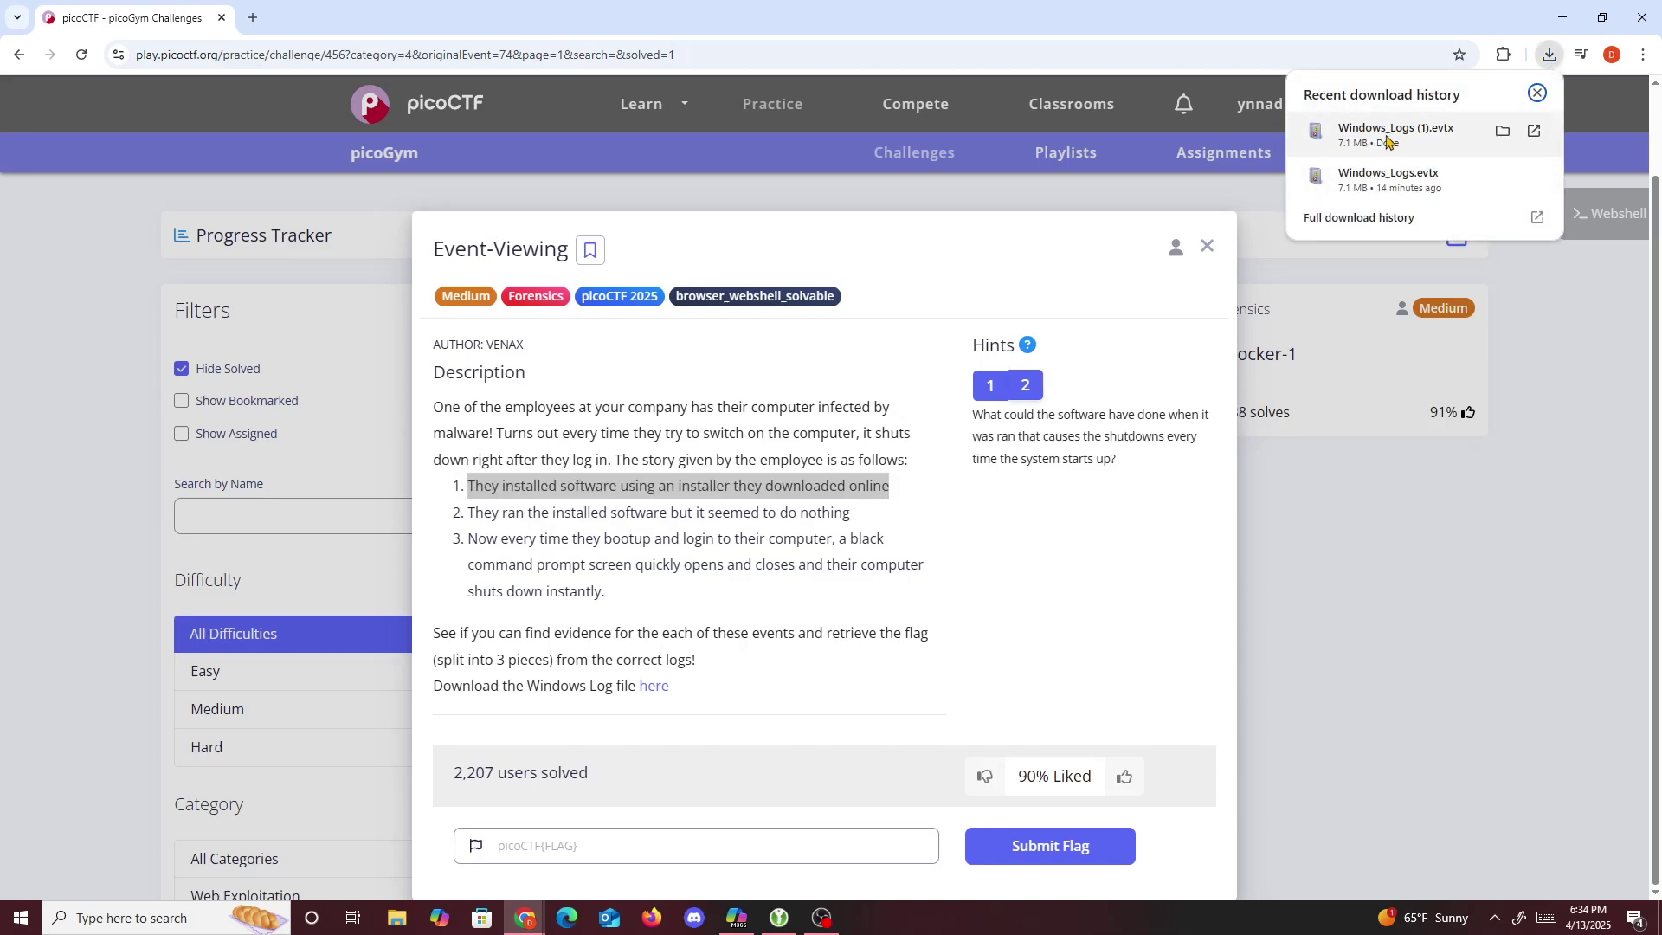
pyautogui.click(1388, 139)
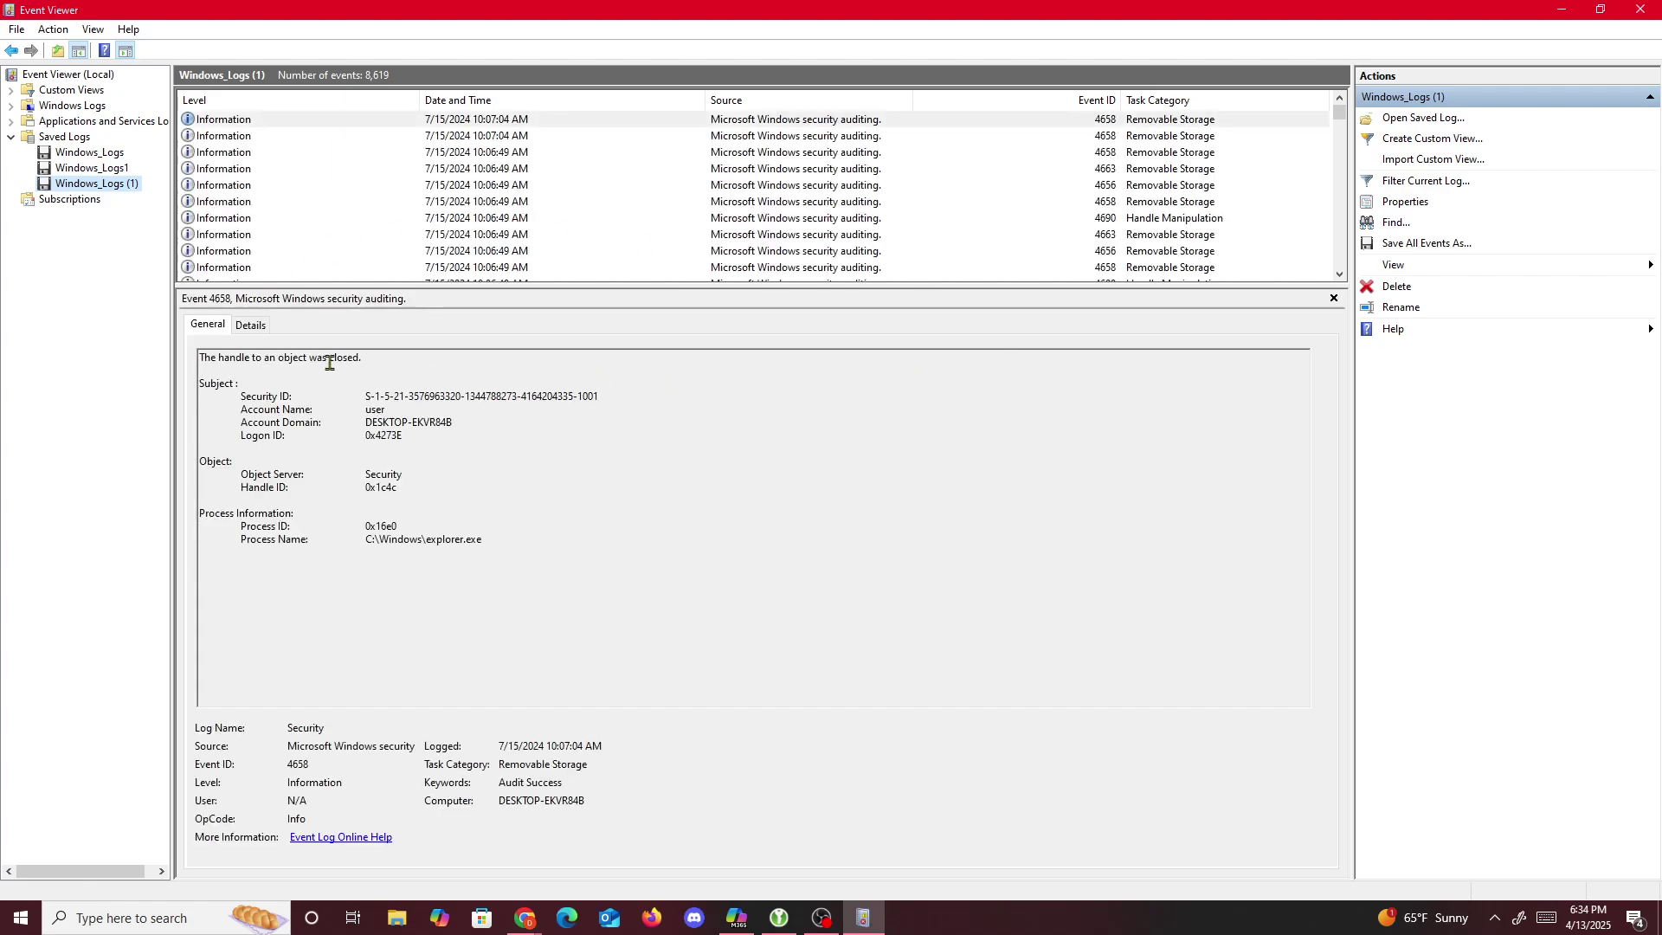
# - Choose Save All Events As for the Windows_Logs (1) saved log
pyautogui.rightClick(94, 190)
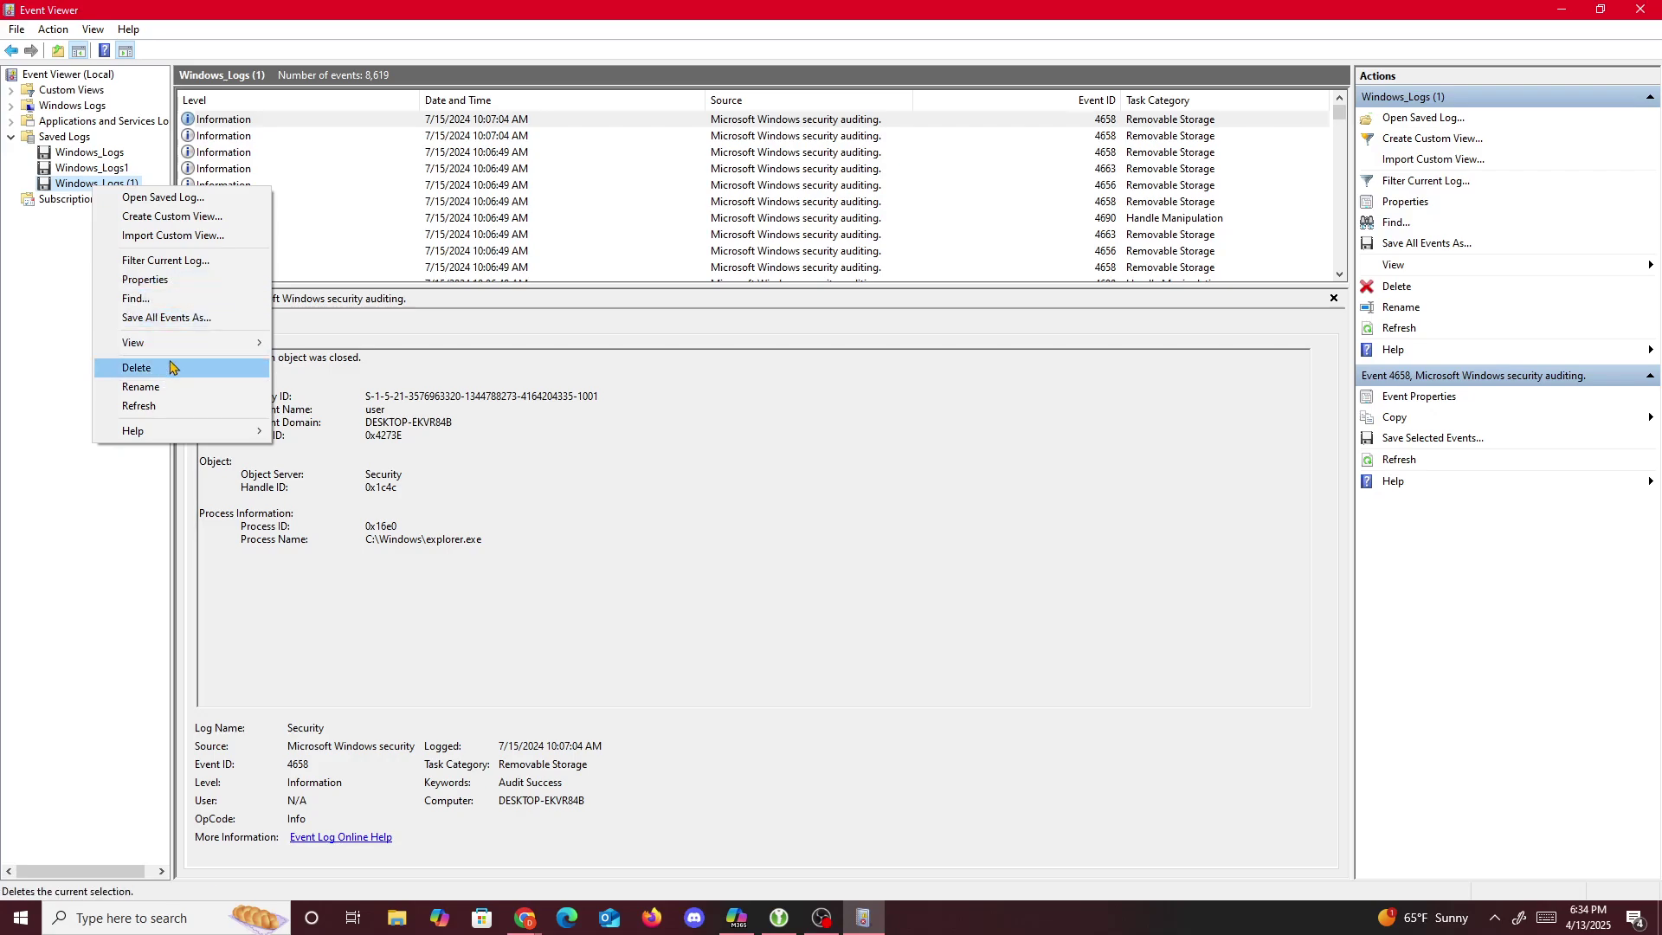
pyautogui.click(162, 319)
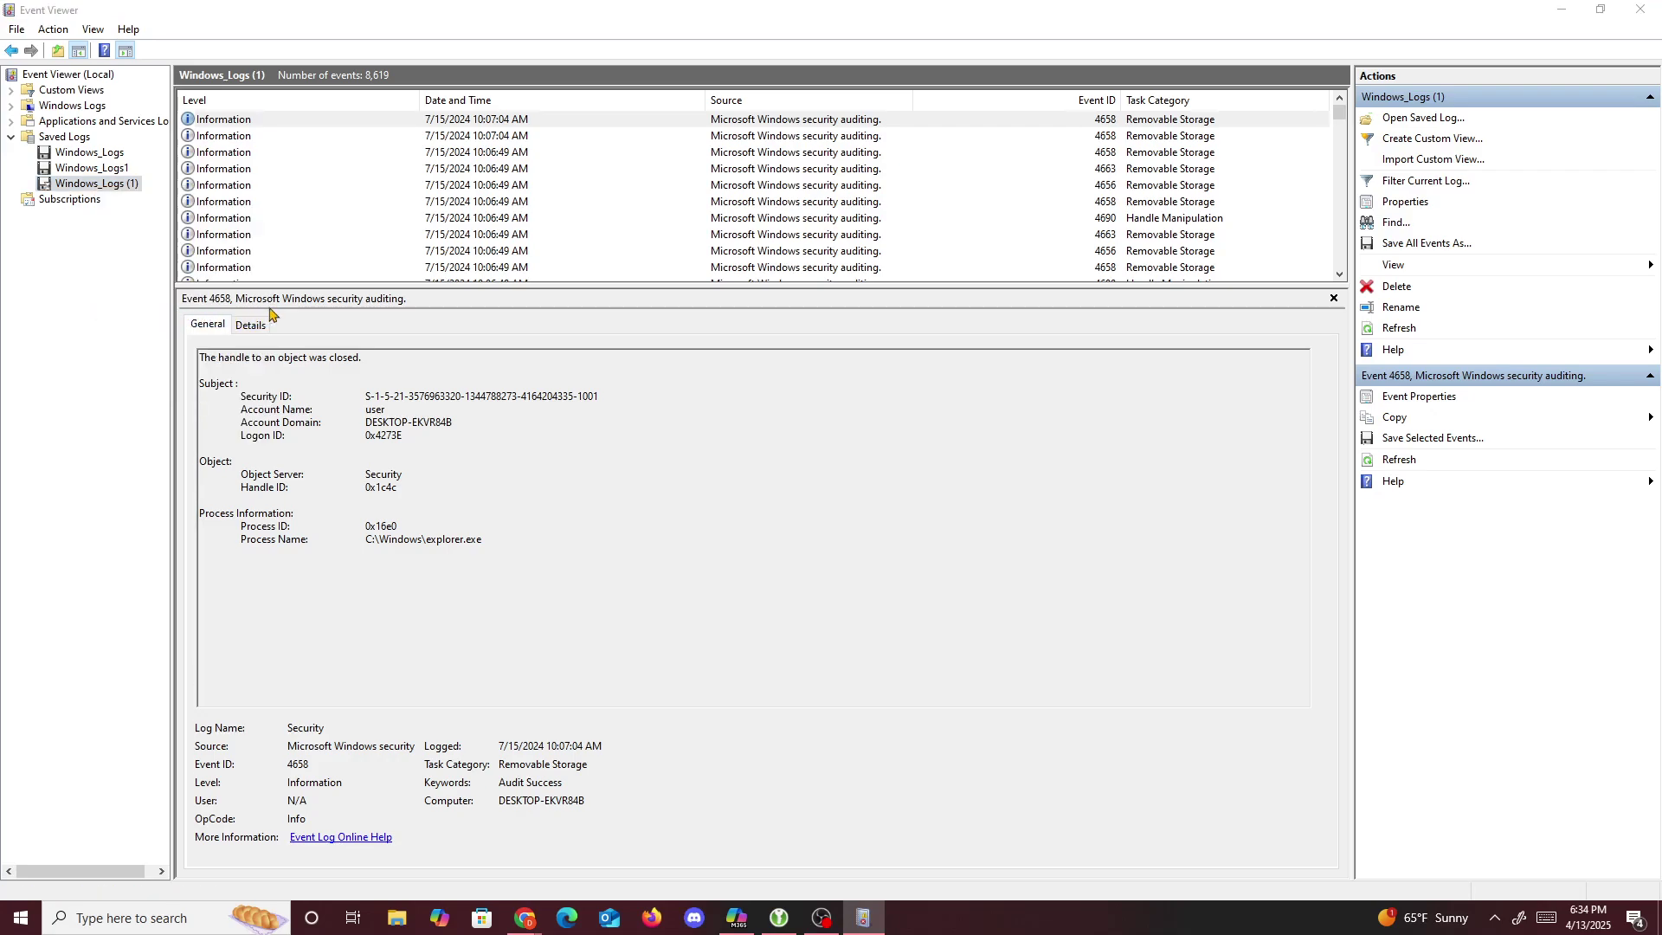
# - Save all events as CSV (Comma Separated) with the file name ctf
pyautogui.click(256, 394)
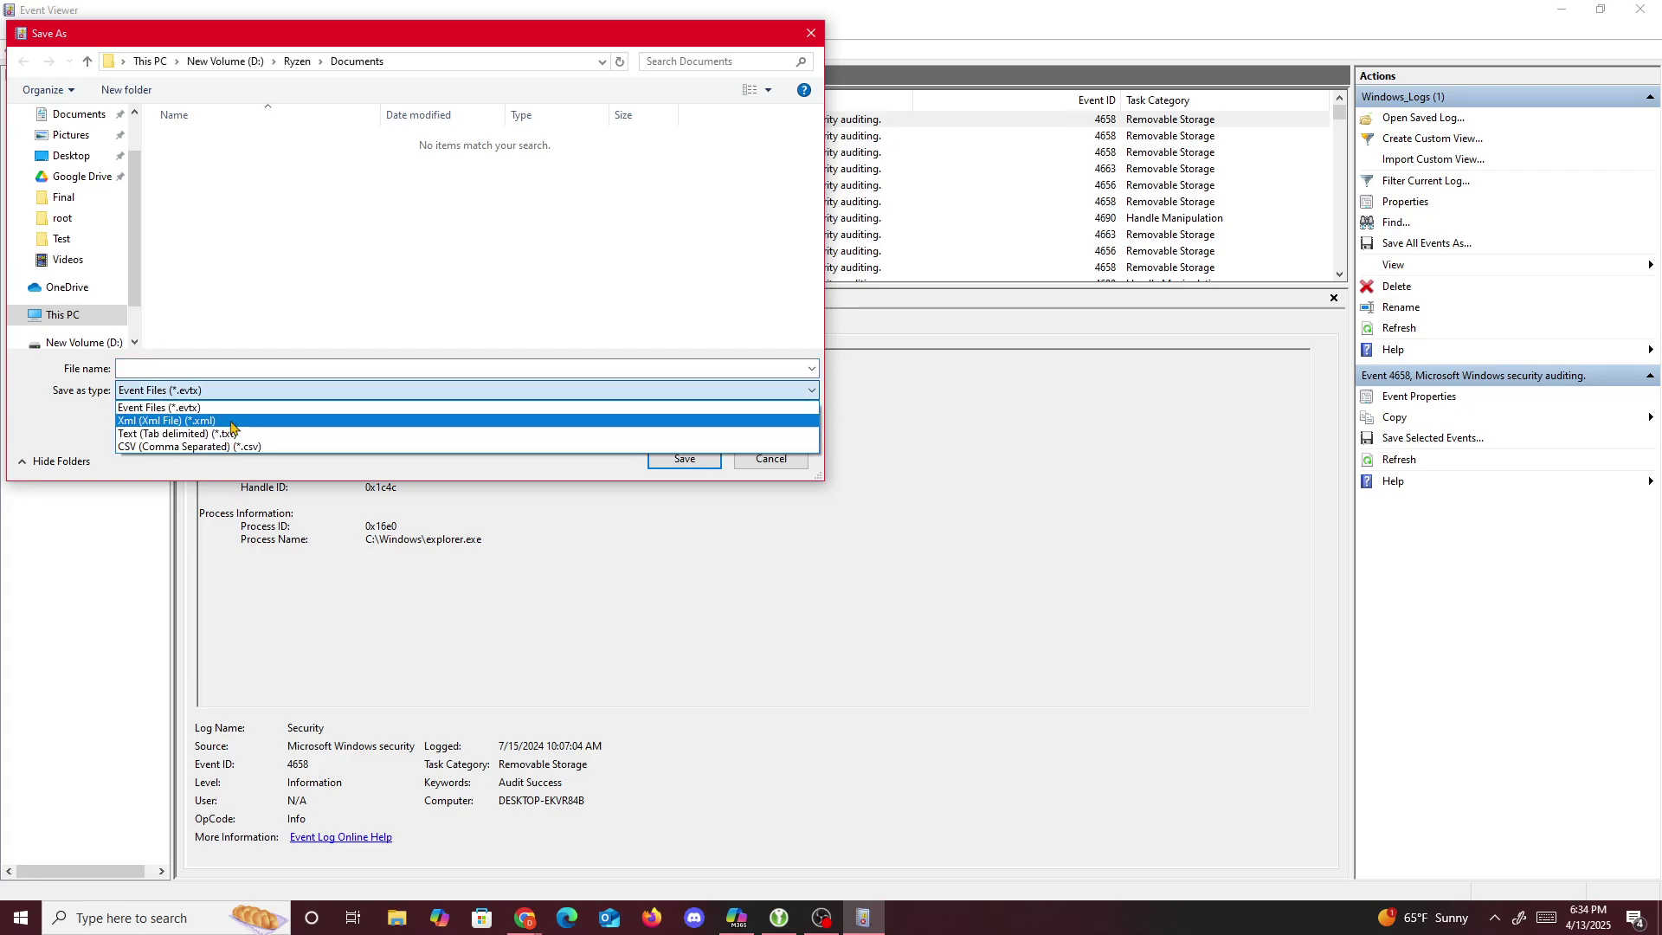
pyautogui.click(215, 444)
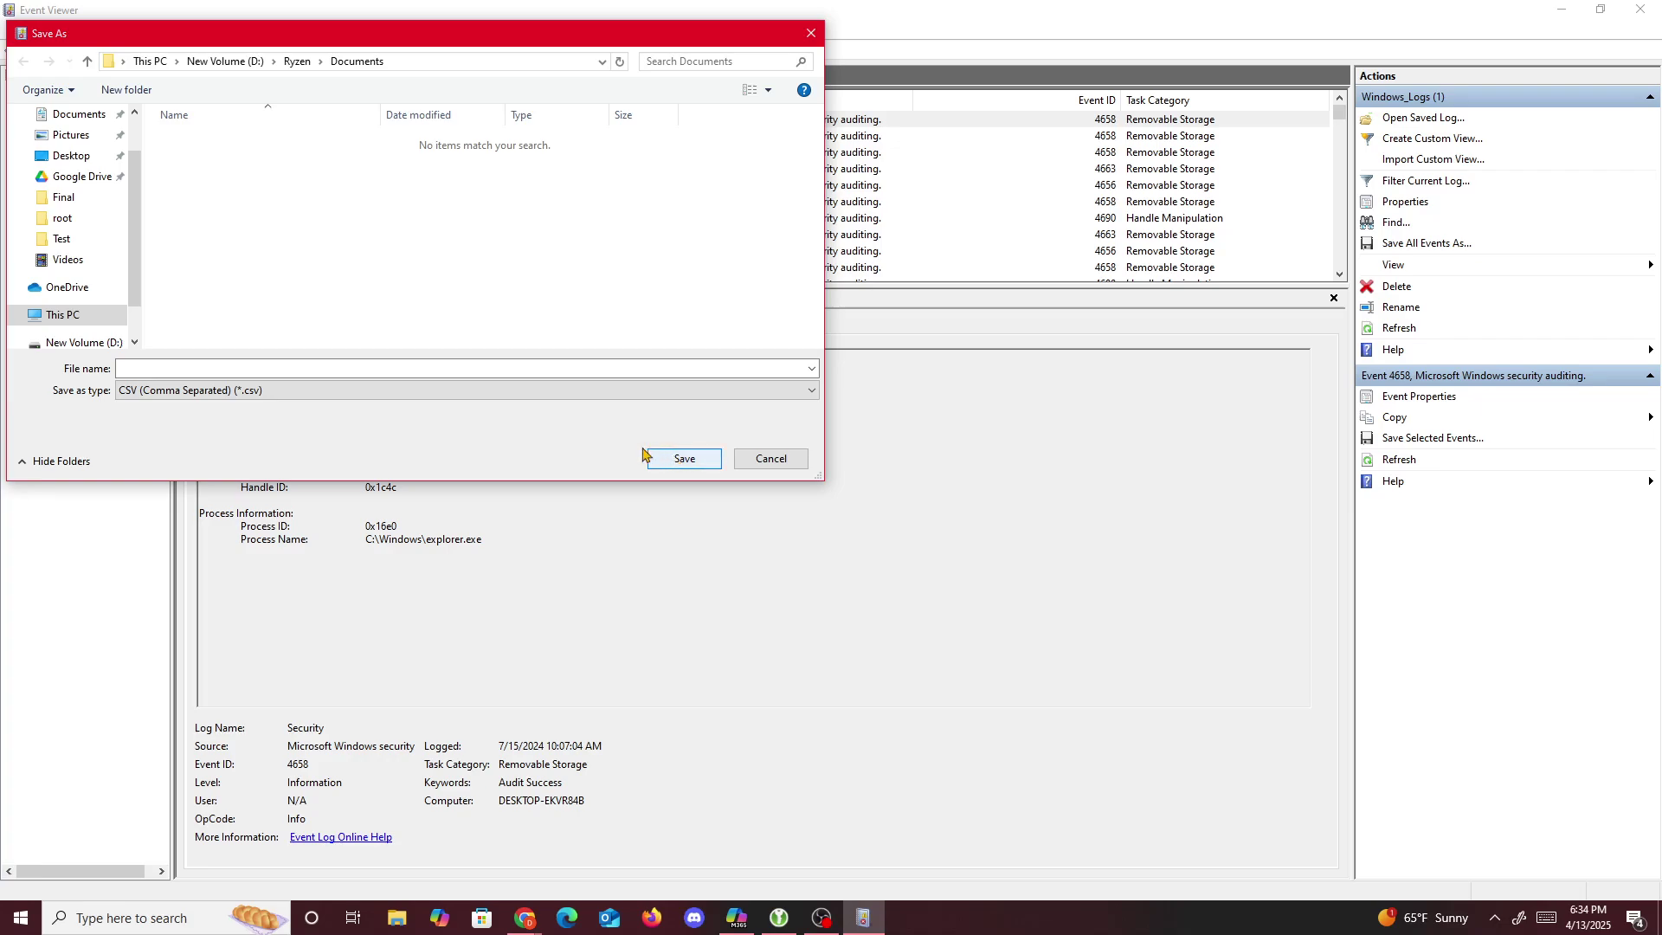
pyautogui.click(579, 365)
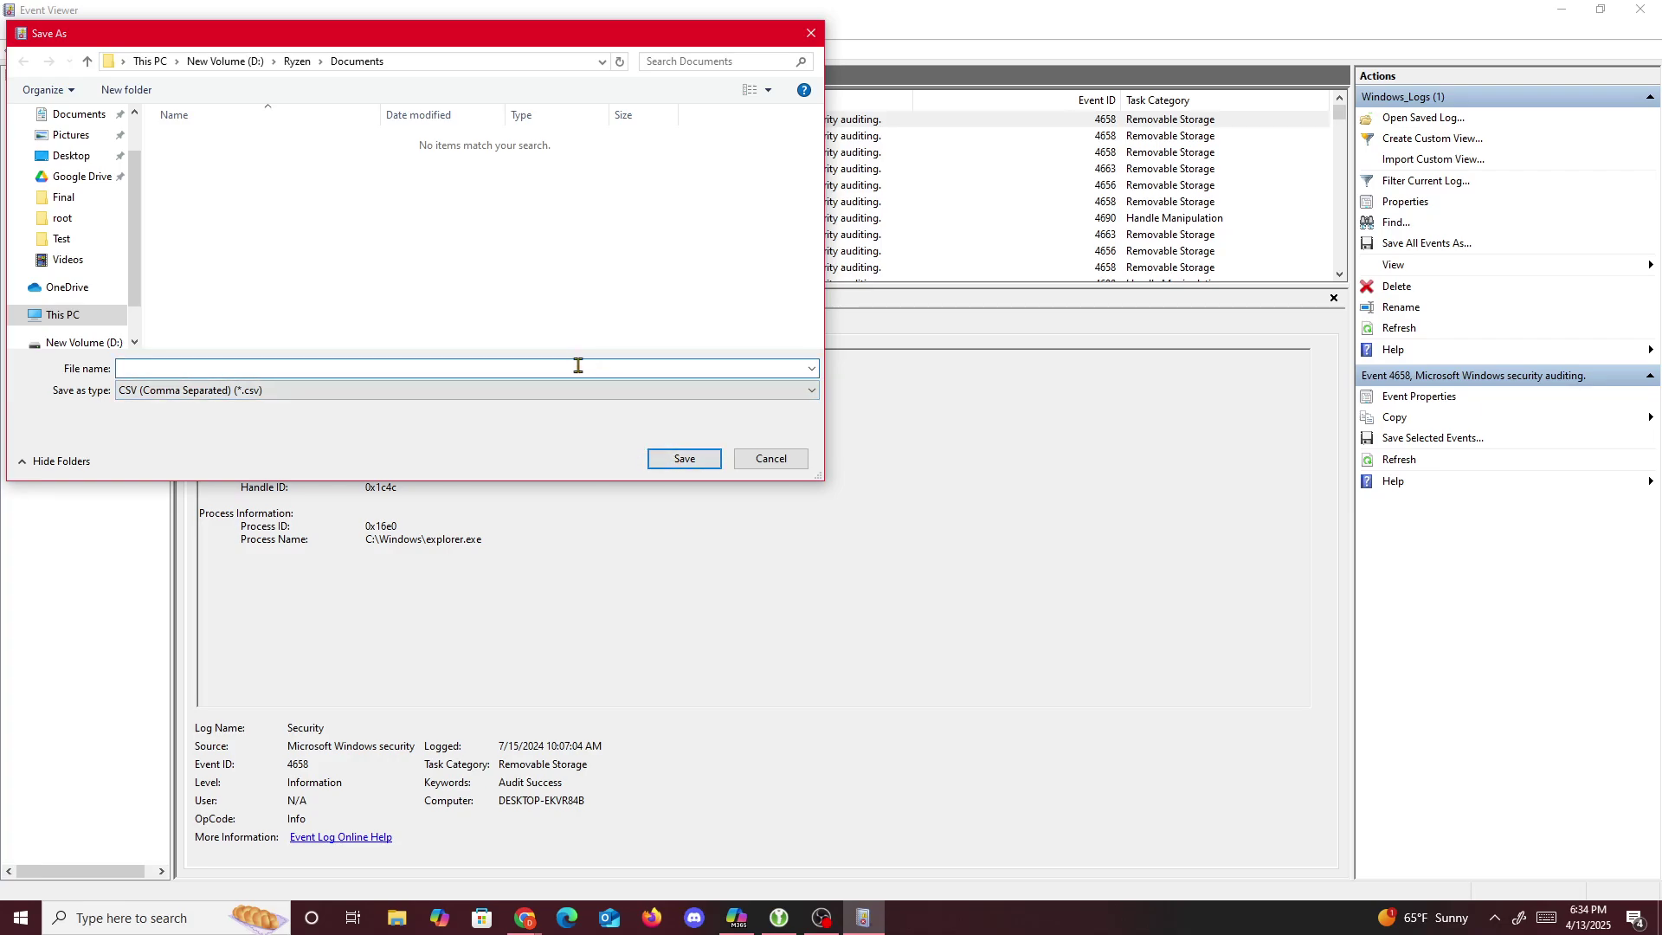
pyautogui.write('ctf')
pyautogui.click(690, 466)
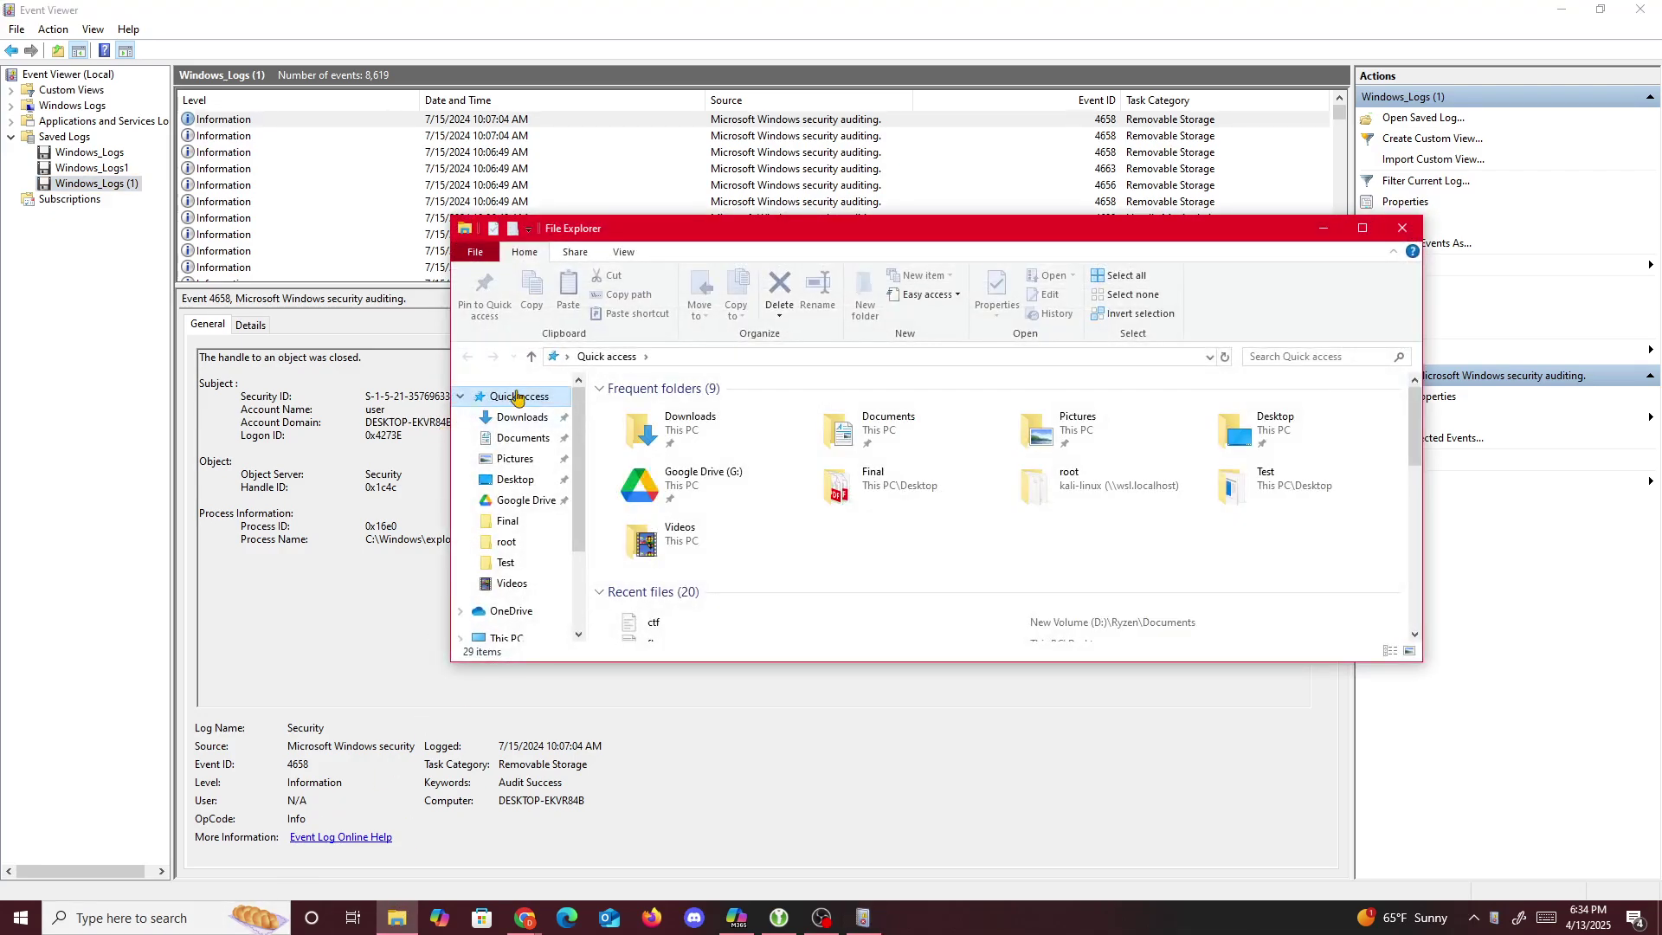
# - Show the Desktop folder's 42 items in File Explorer and scroll through them
pyautogui.click(518, 483)
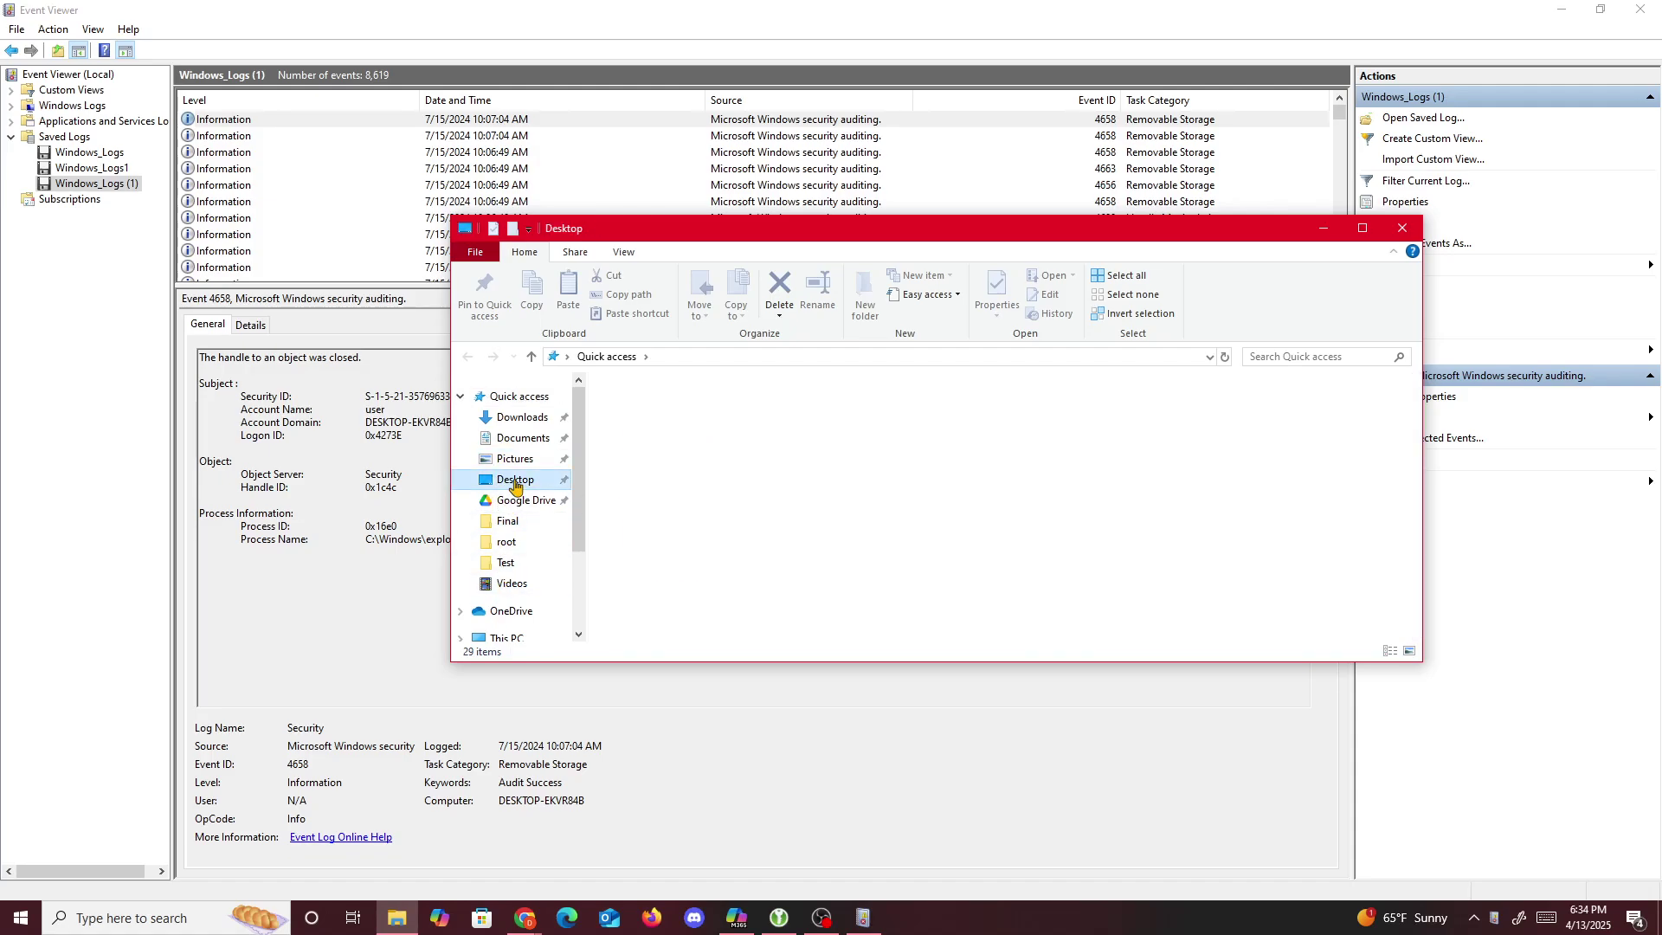
pyautogui.scroll(-5, 850, 487)
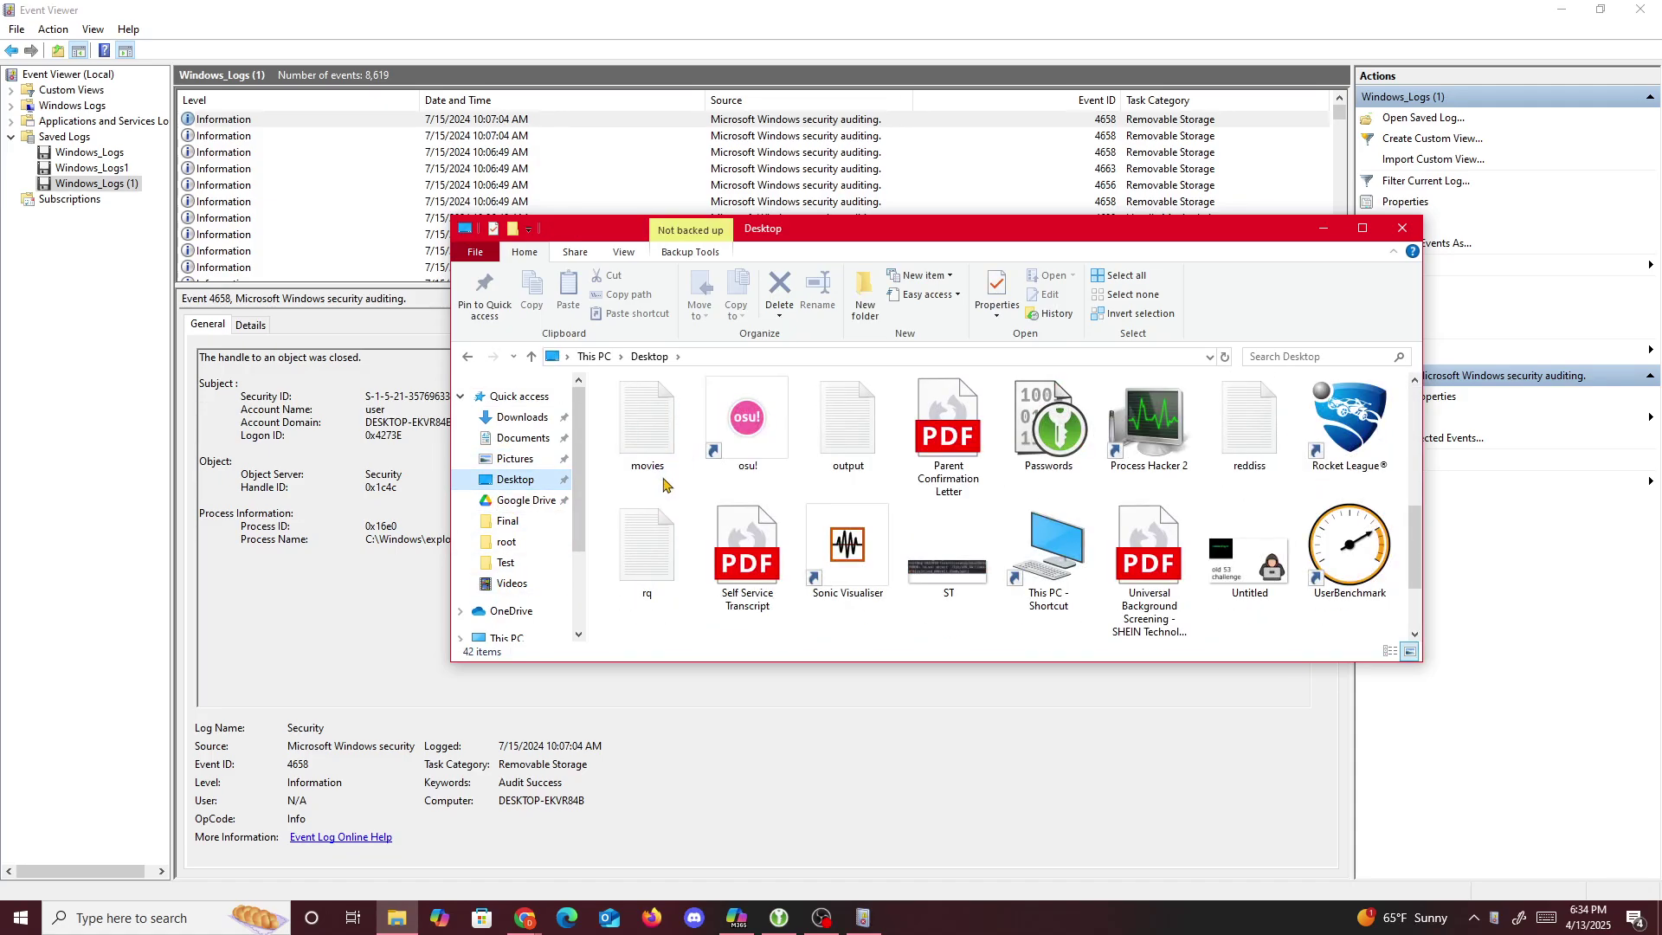
pyautogui.scroll(3, 849, 488)
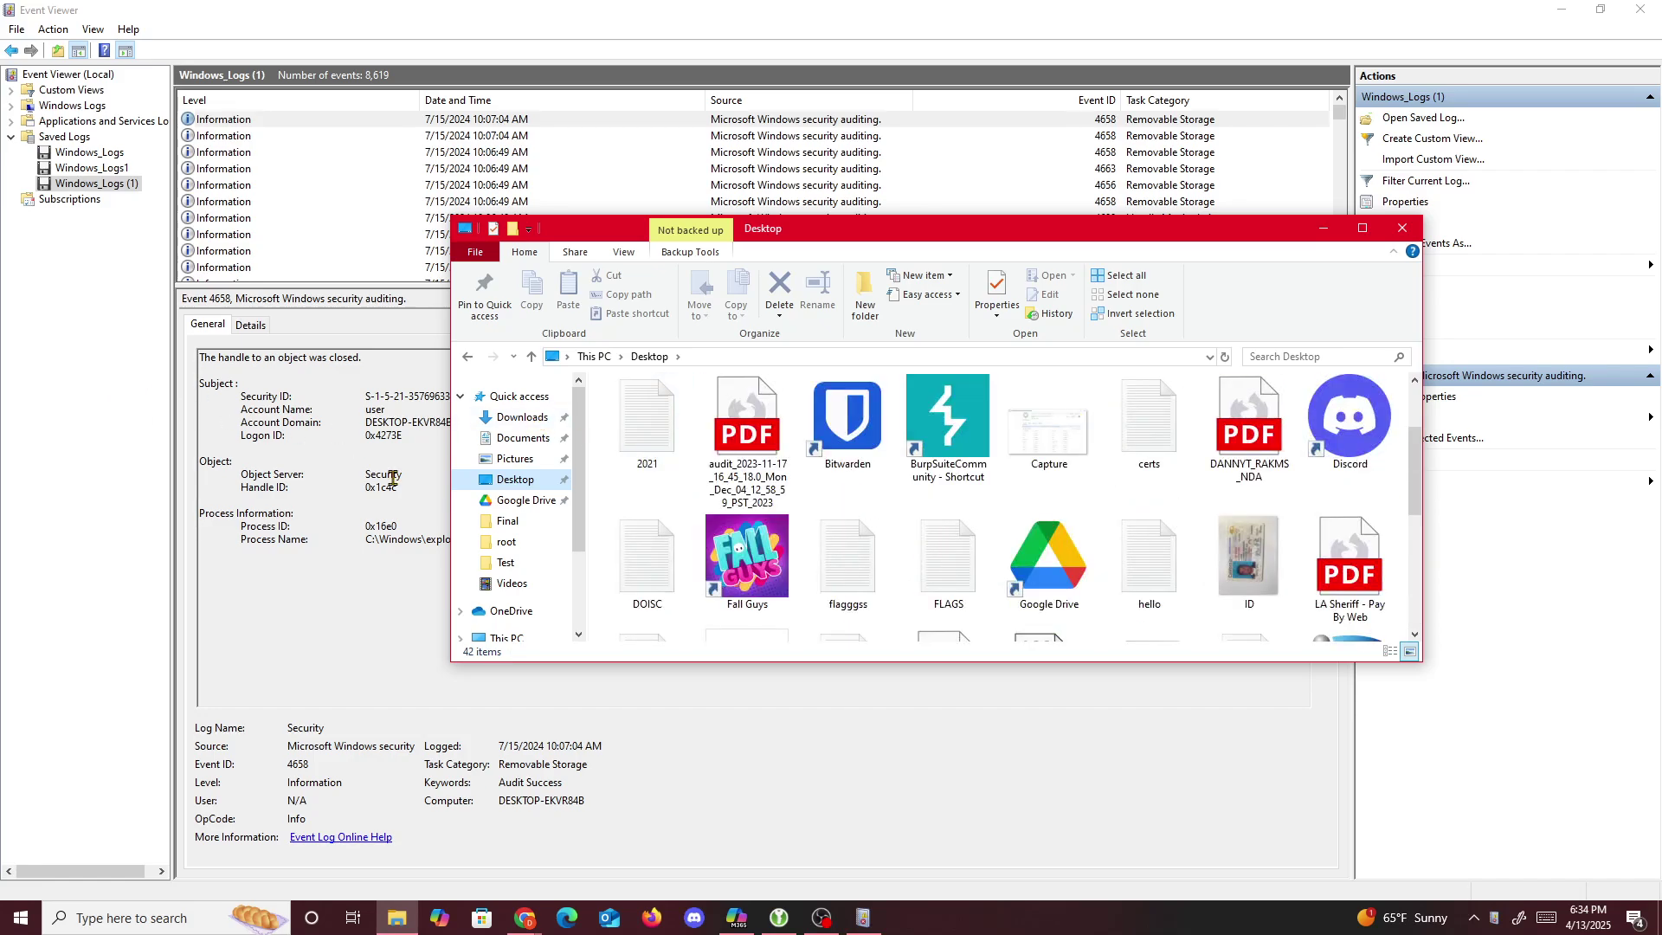
pyautogui.scroll(-3, 518, 515)
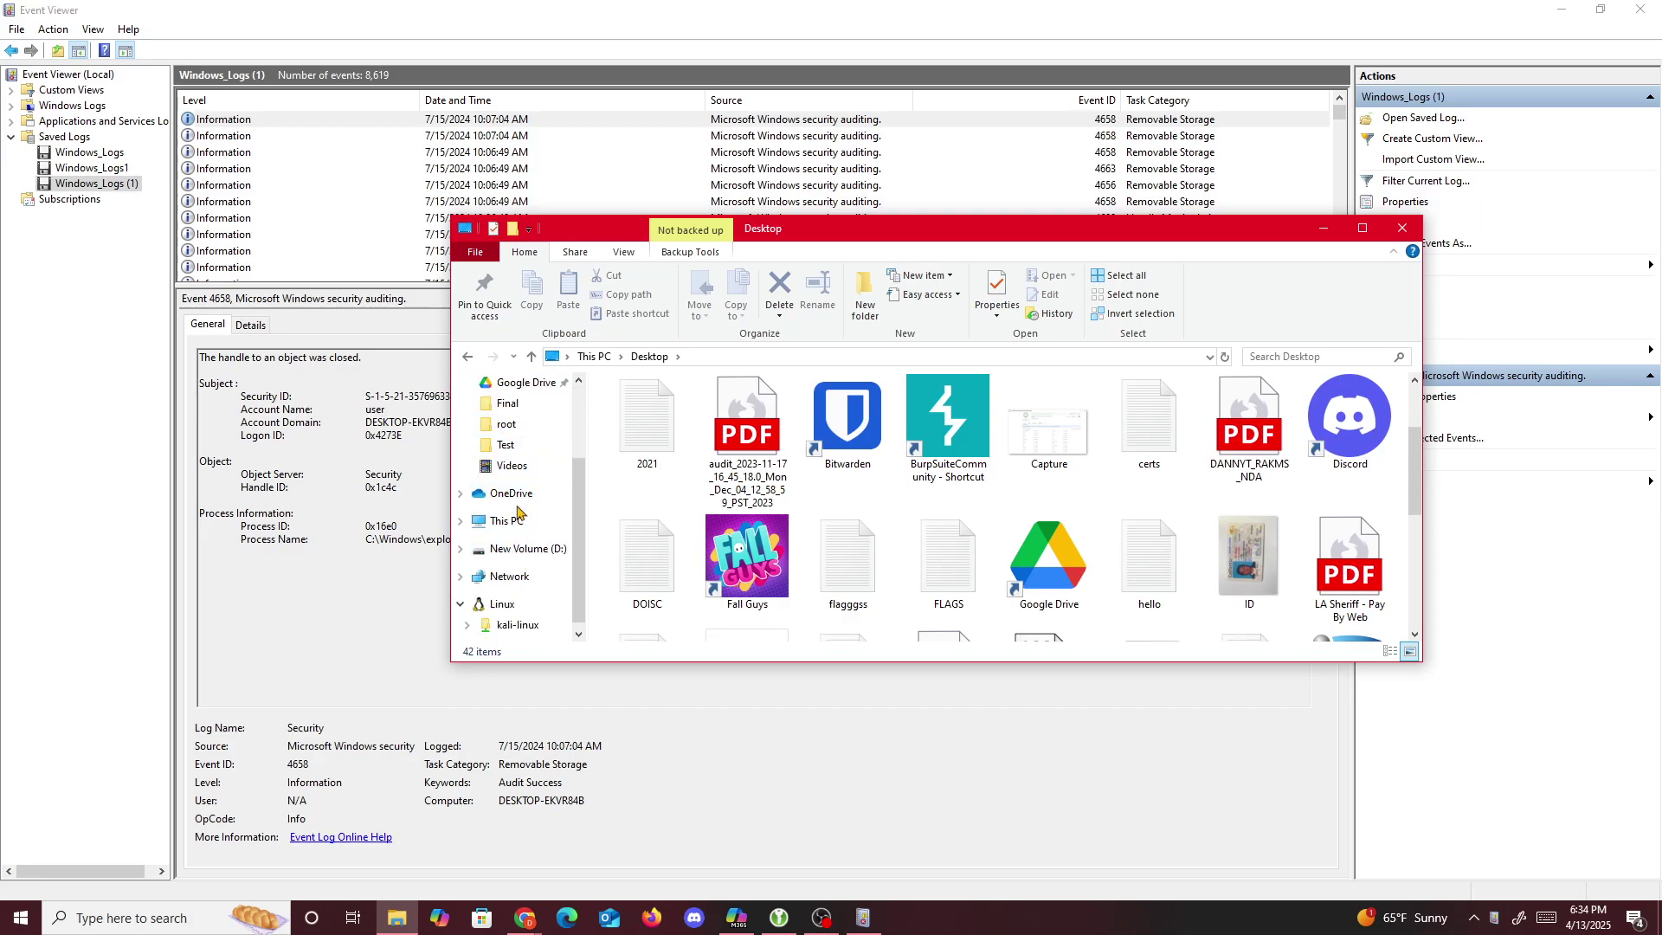
pyautogui.scroll(1, 518, 511)
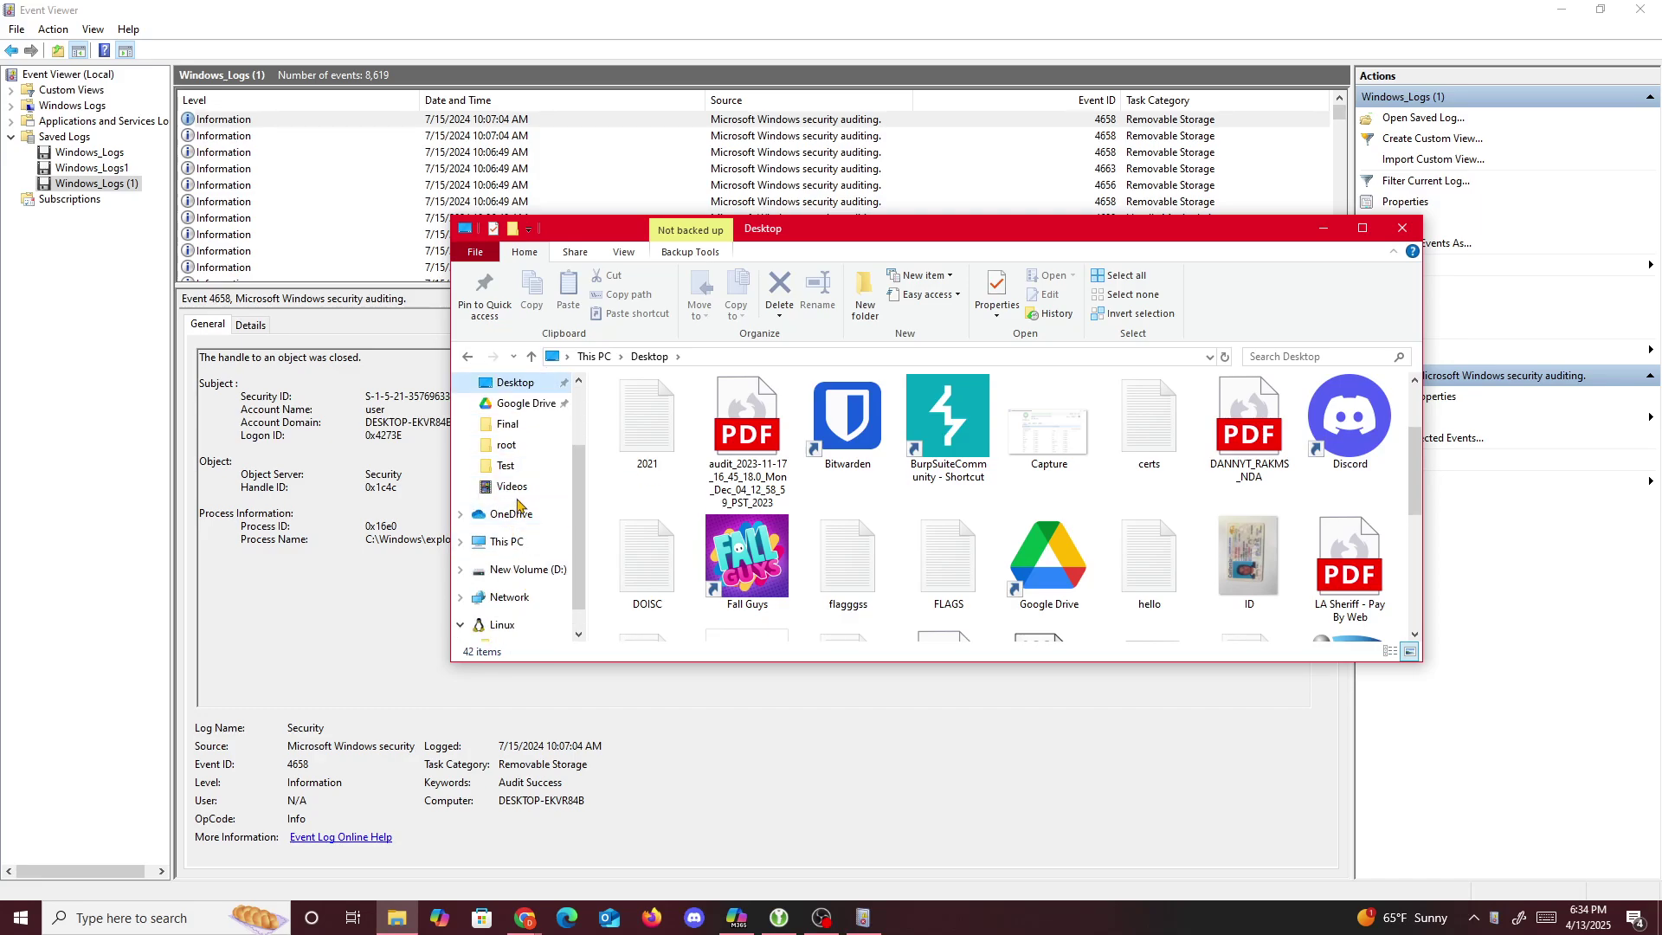
pyautogui.scroll(4, 517, 506)
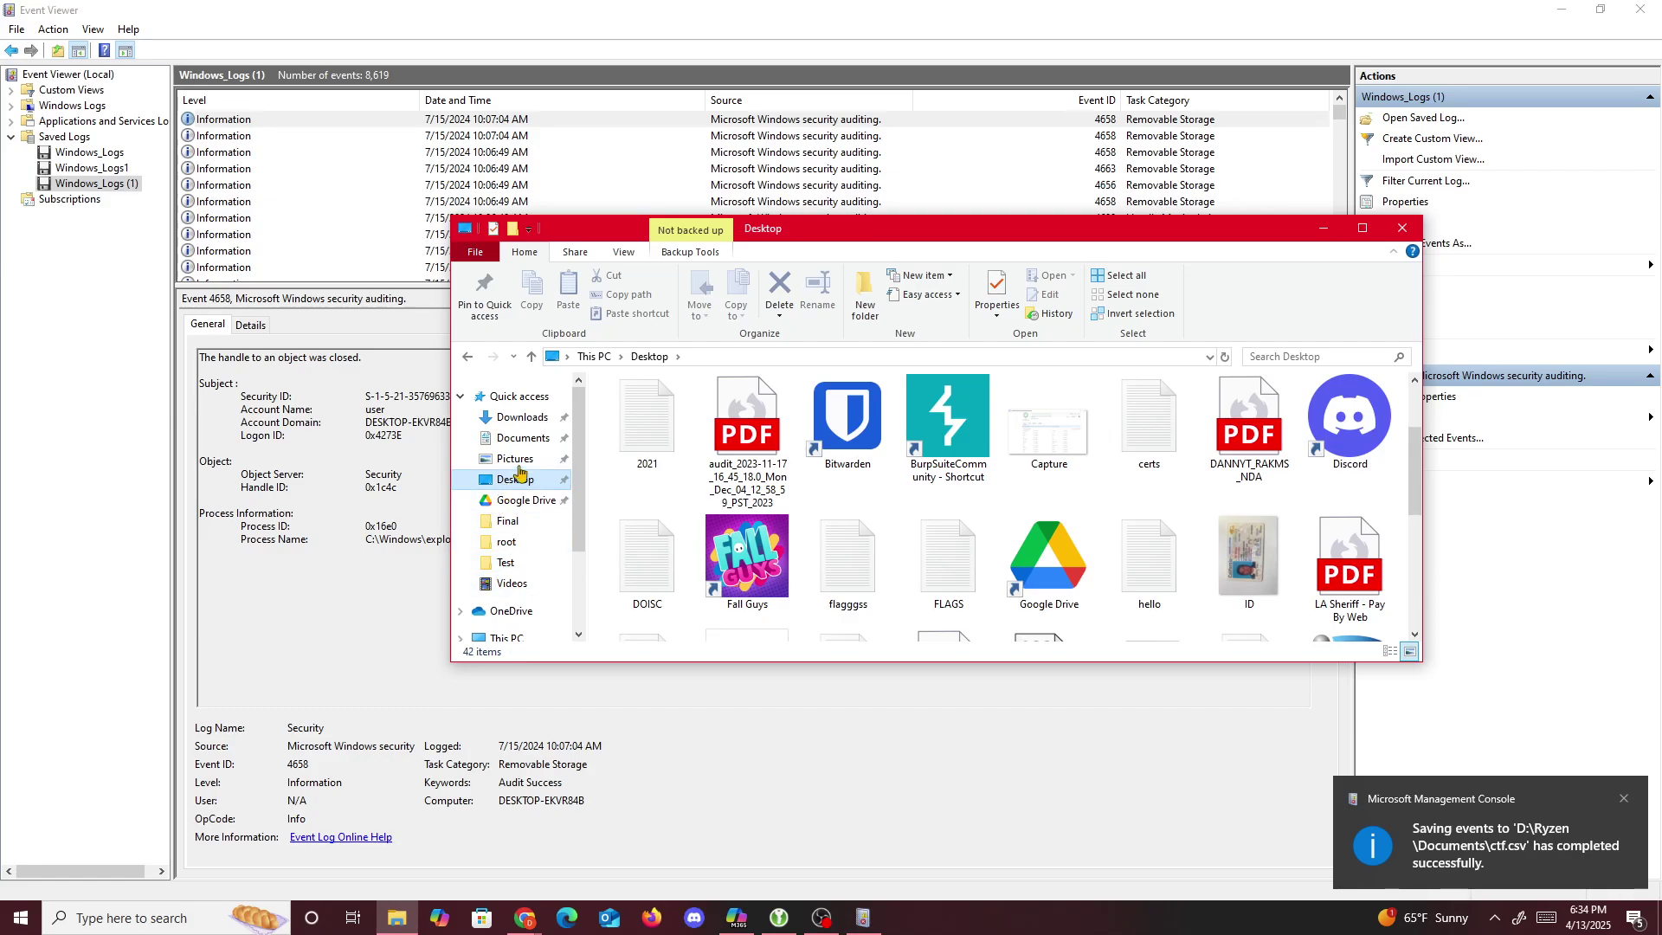
pyautogui.click(523, 437)
pyautogui.scroll(-3, 714, 474)
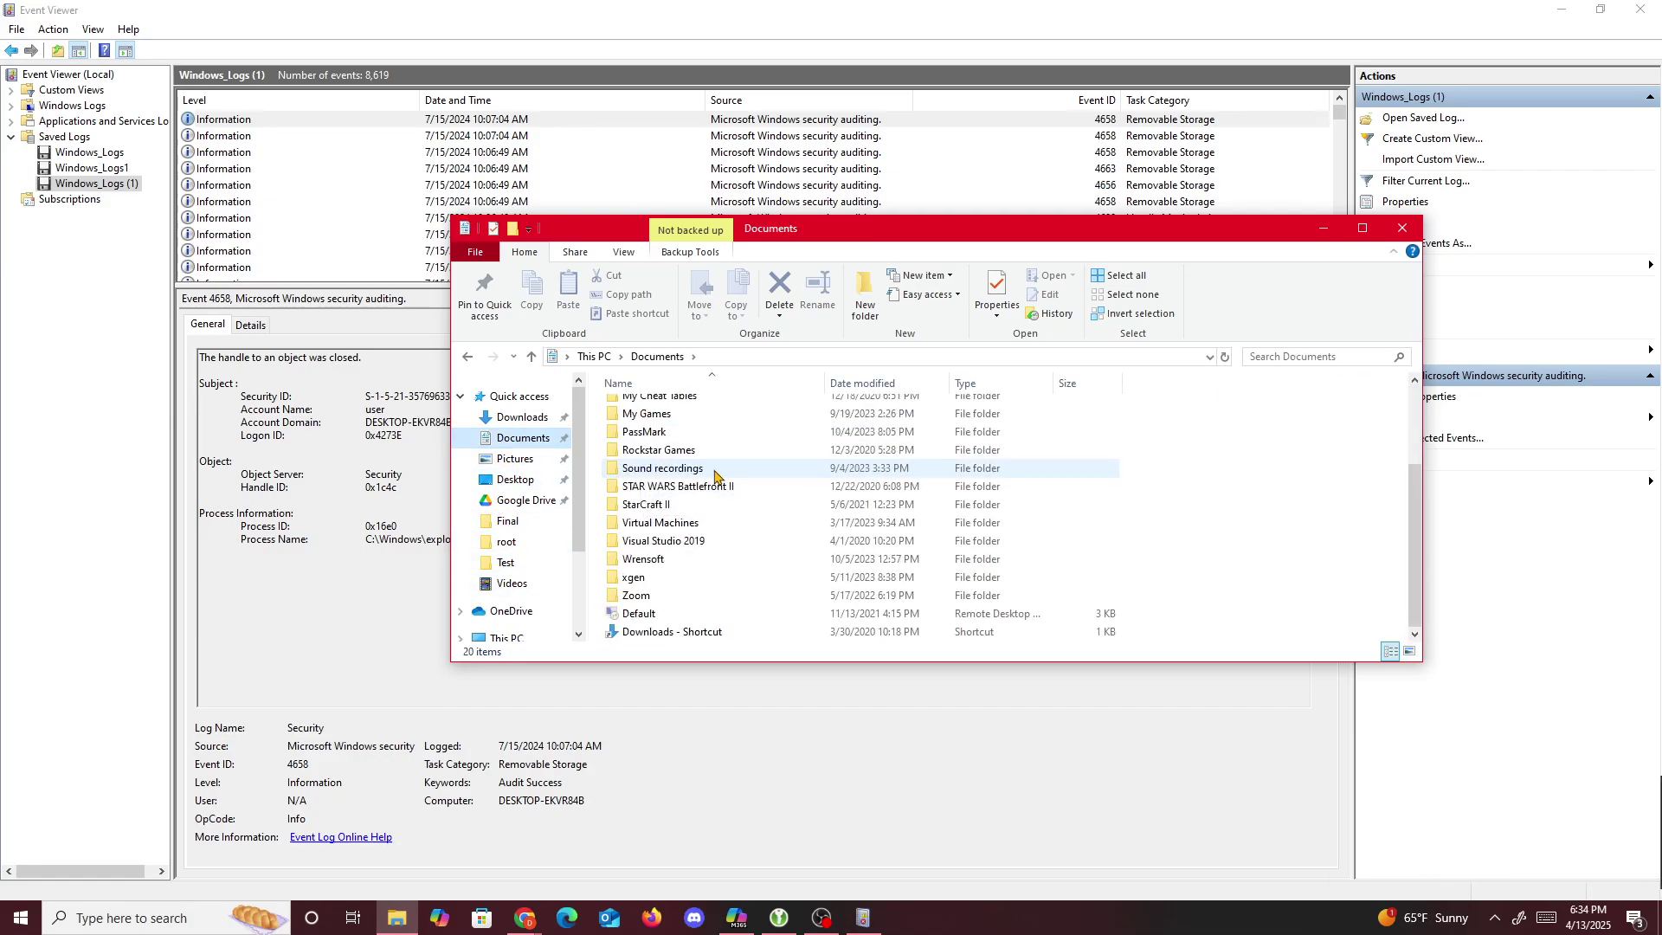
pyautogui.scroll(2, 655, 589)
pyautogui.scroll(-2, 655, 591)
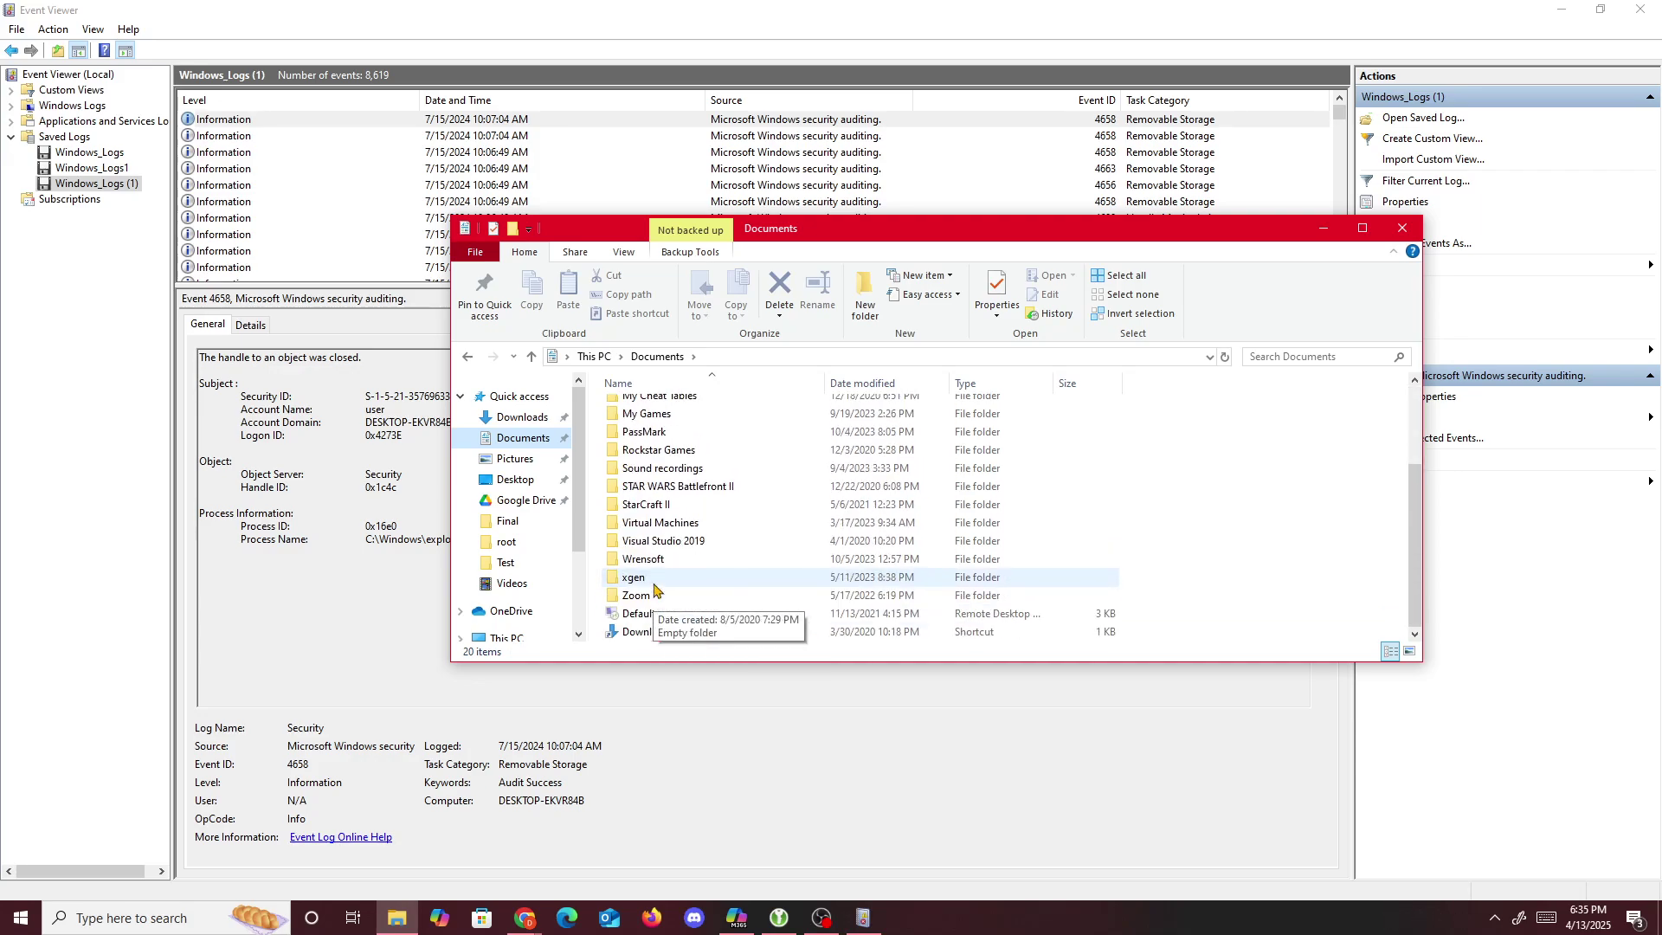
pyautogui.scroll(3, 715, 614)
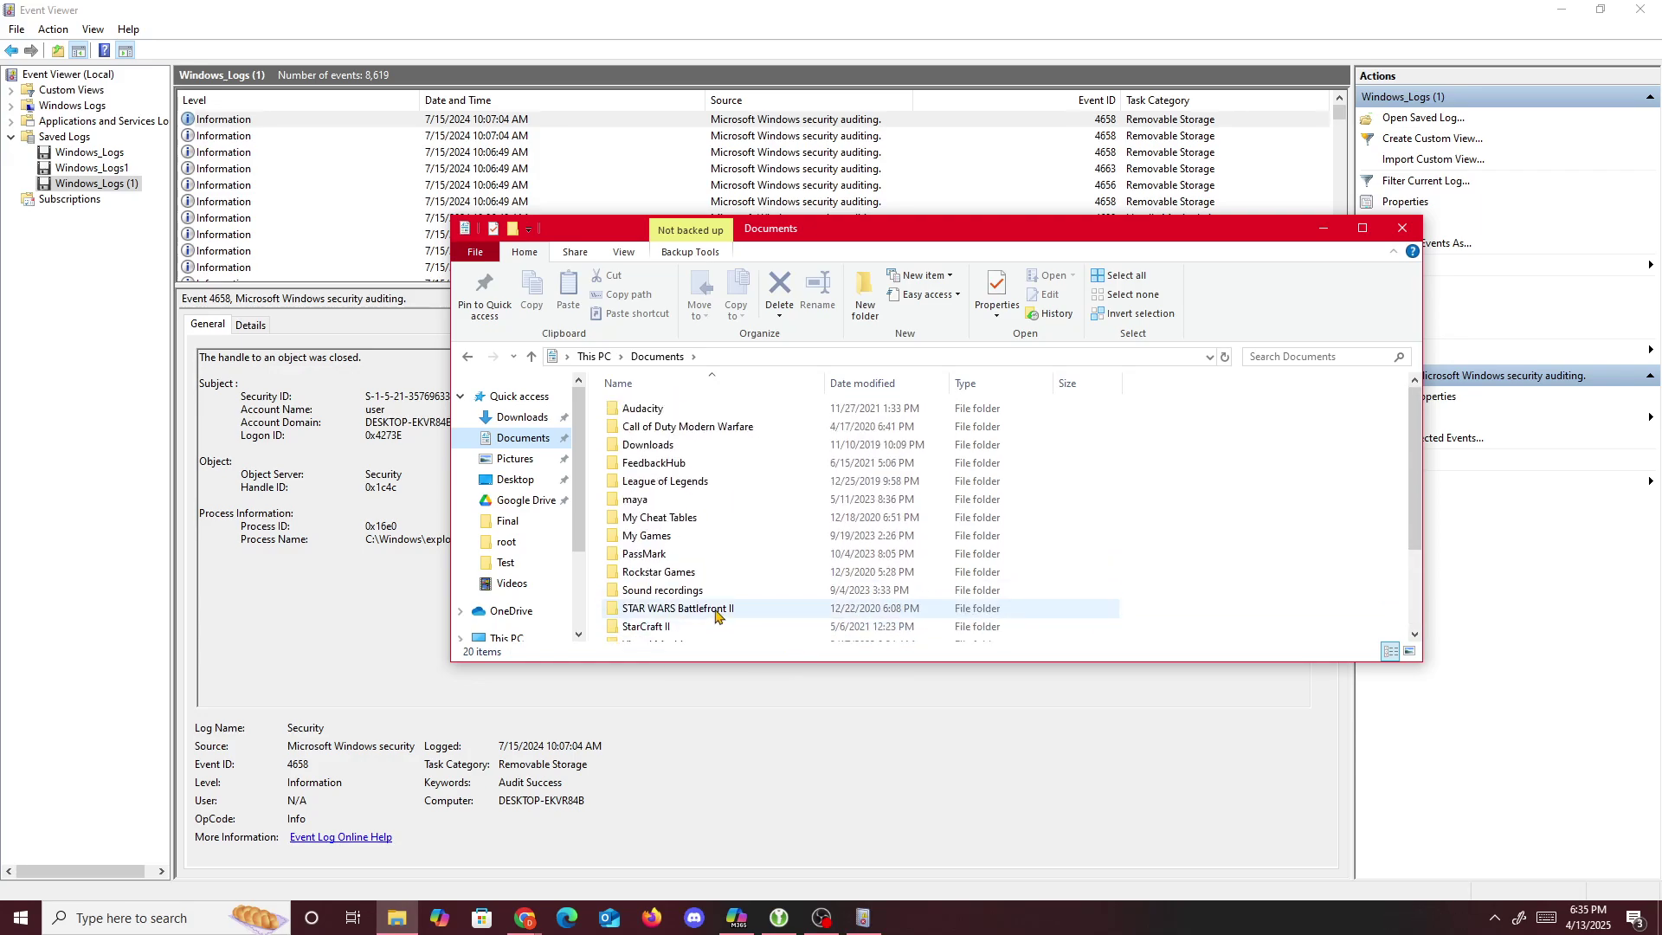
pyautogui.click(516, 478)
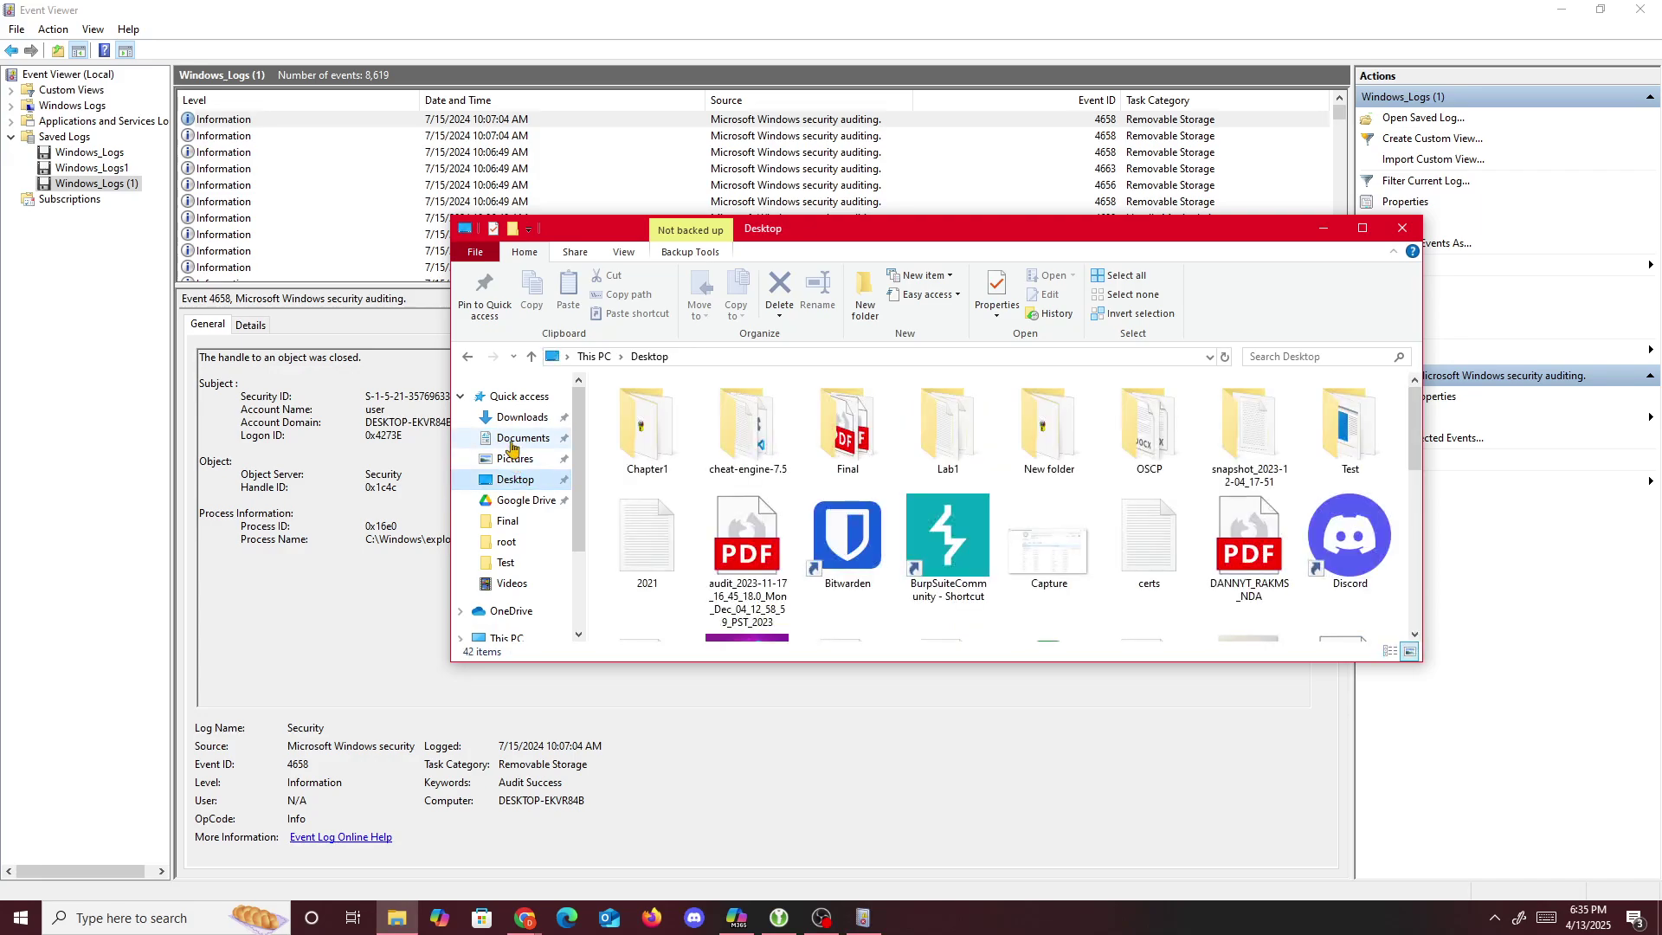
pyautogui.click(522, 437)
pyautogui.scroll(-3, 615, 482)
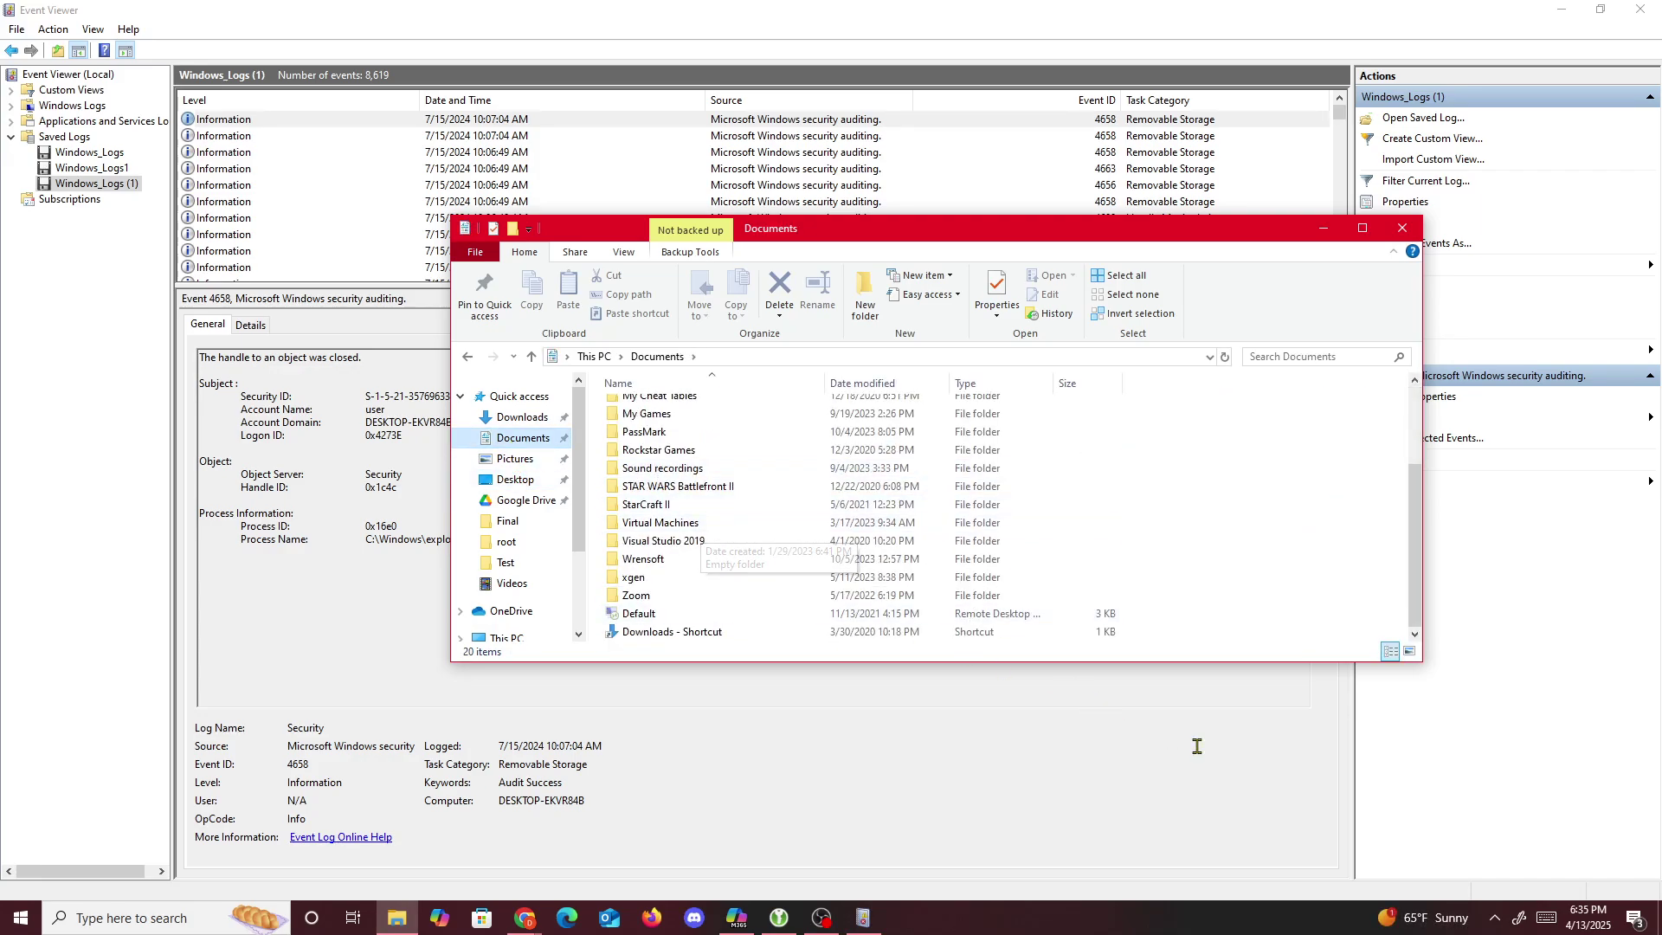
pyautogui.click(1495, 918)
pyautogui.click(1635, 919)
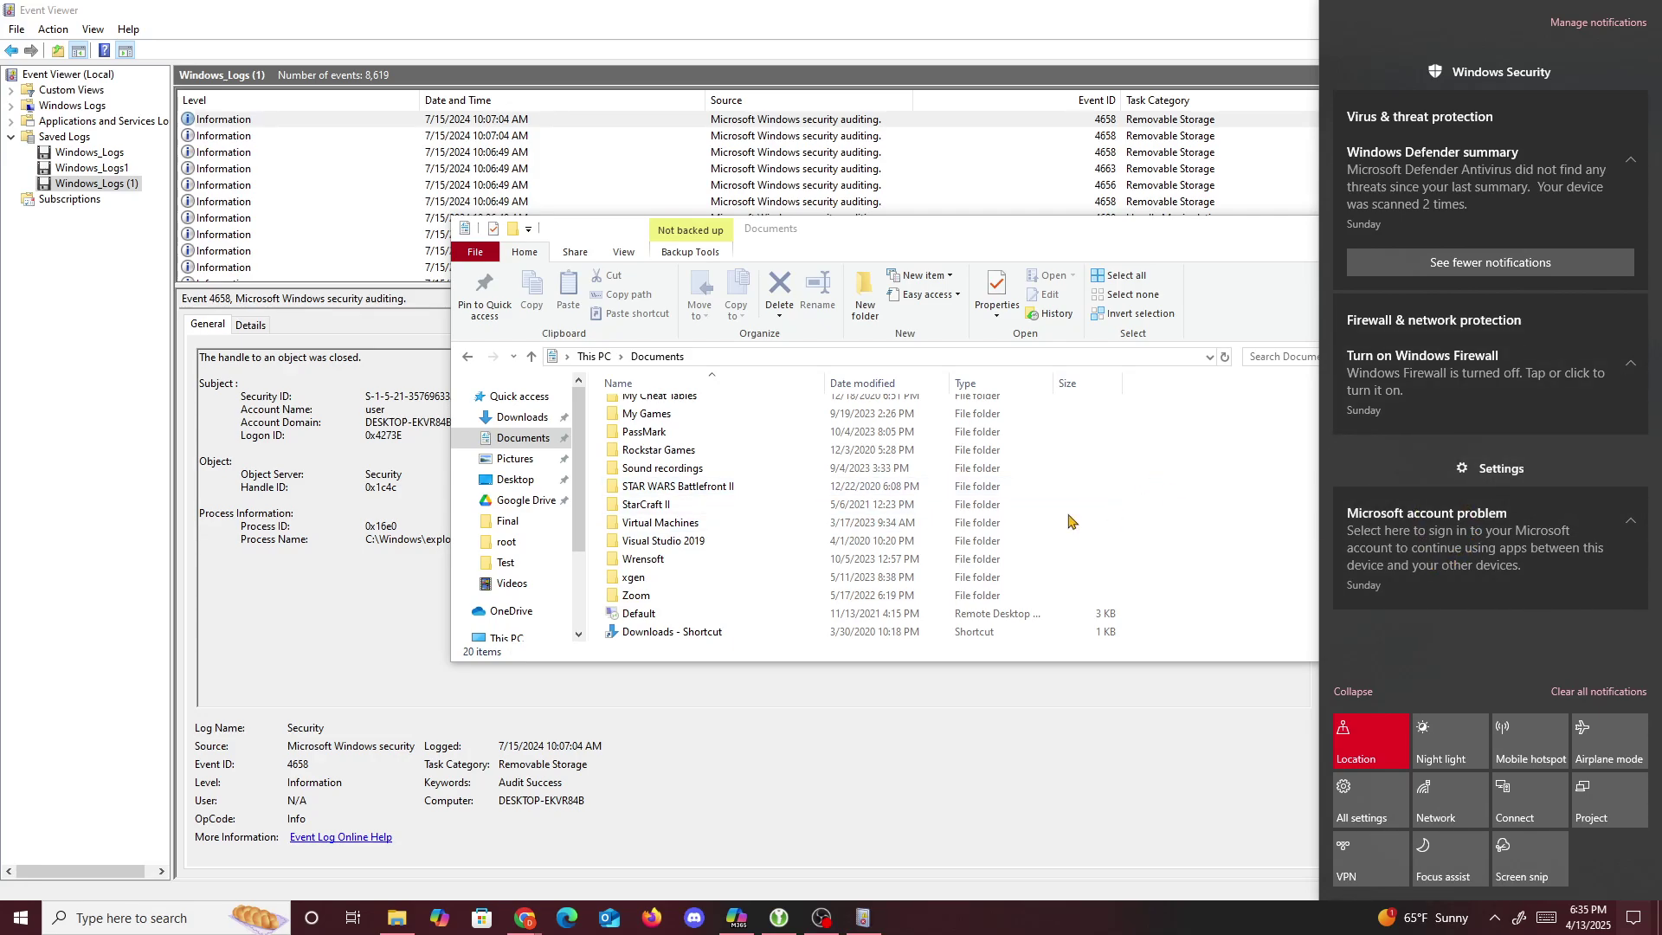
pyautogui.moveTo(1515, 126)
pyautogui.scroll(-2, 520, 543)
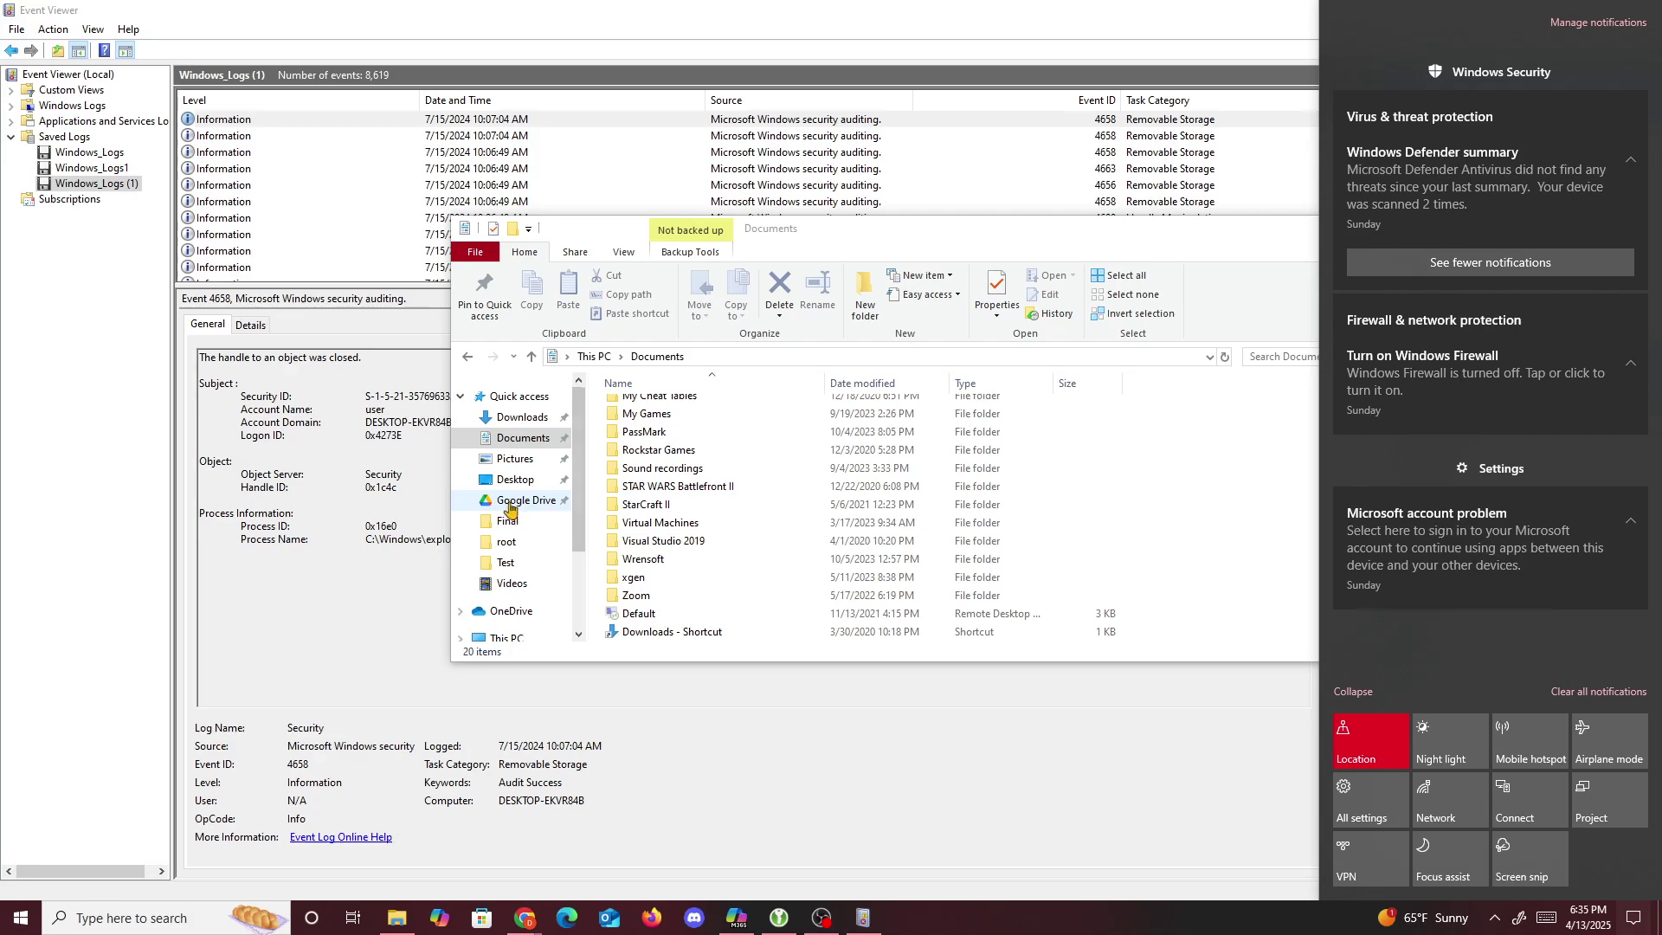
pyautogui.click(506, 563)
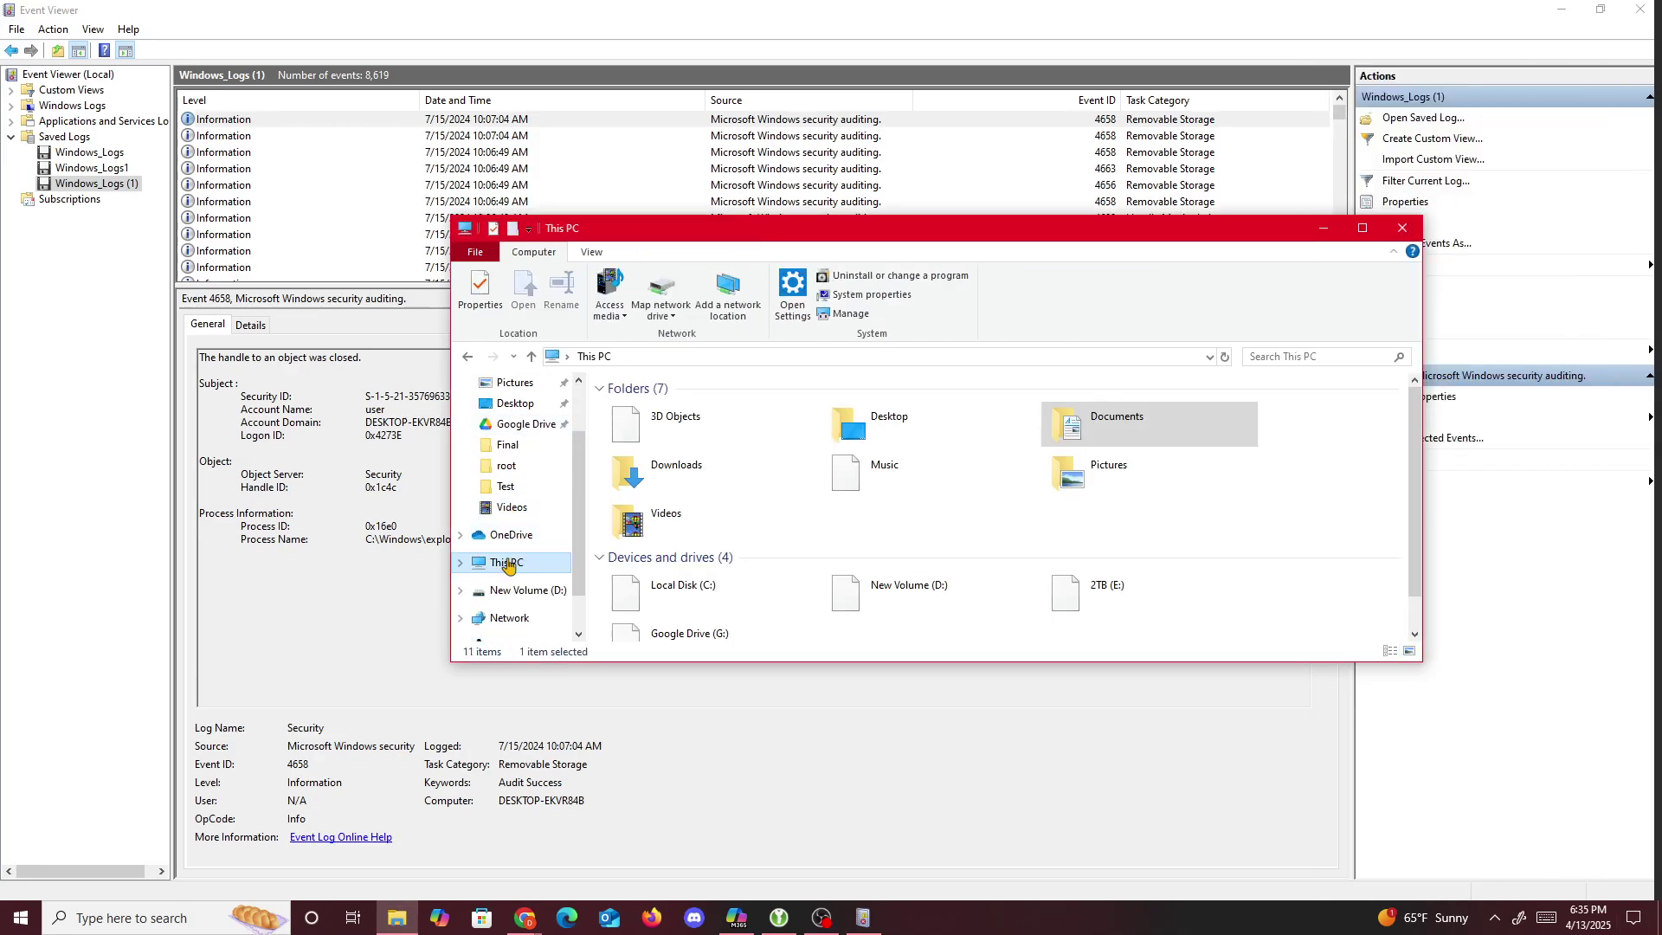
pyautogui.doubleClick(1152, 424)
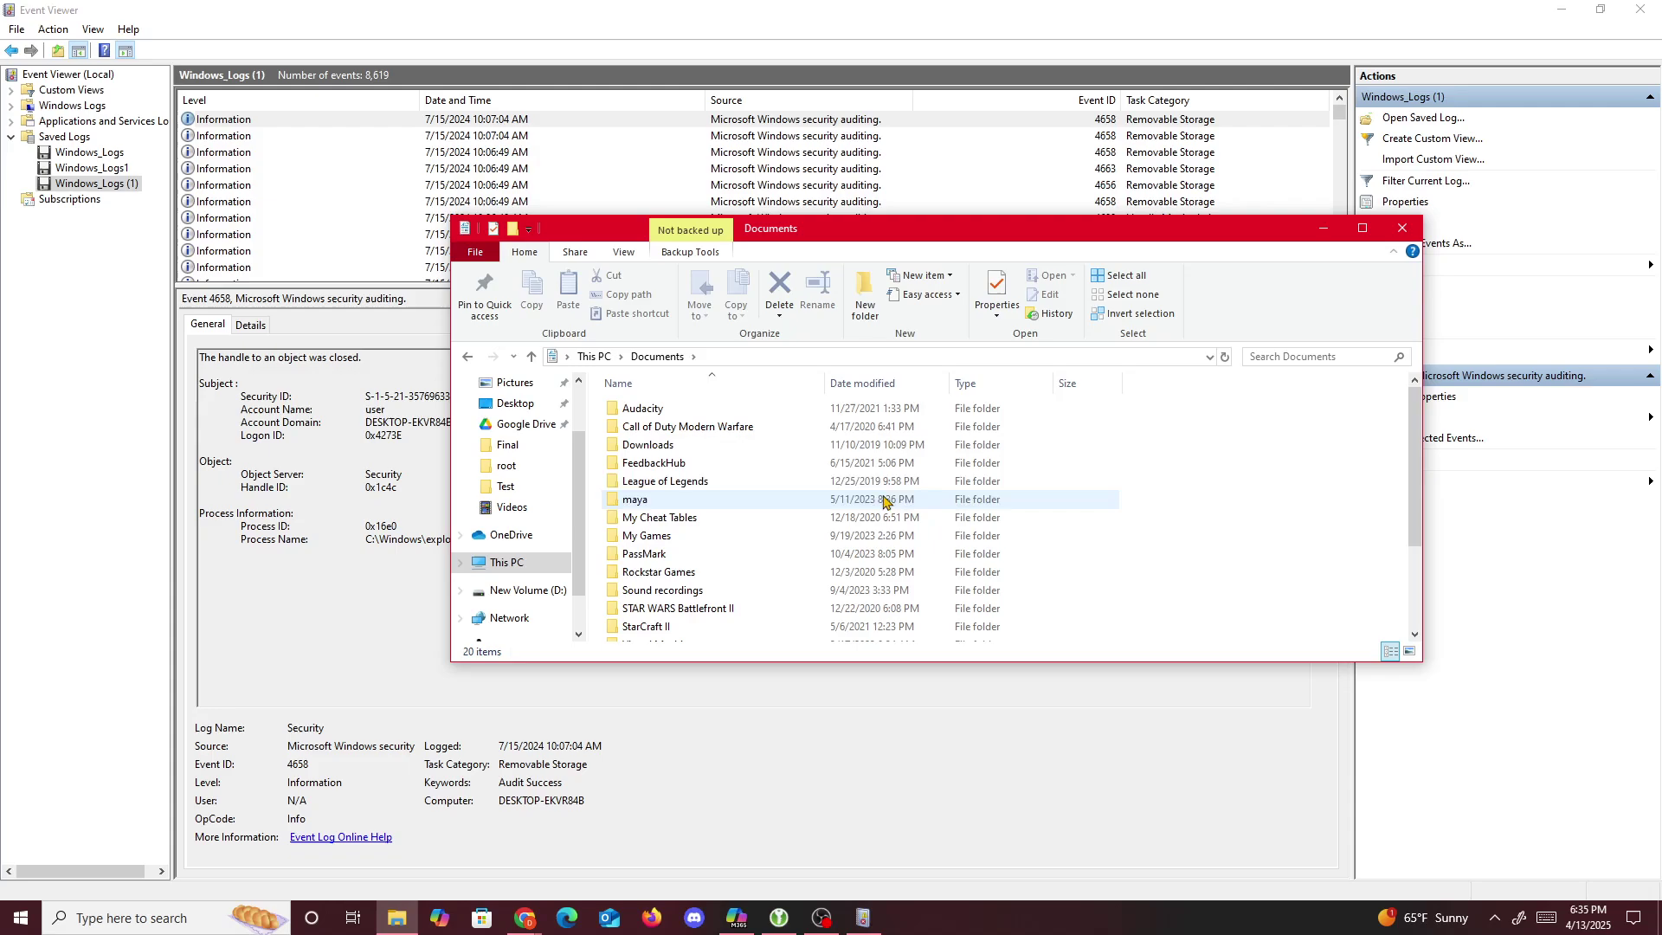
pyautogui.scroll(-3, 736, 506)
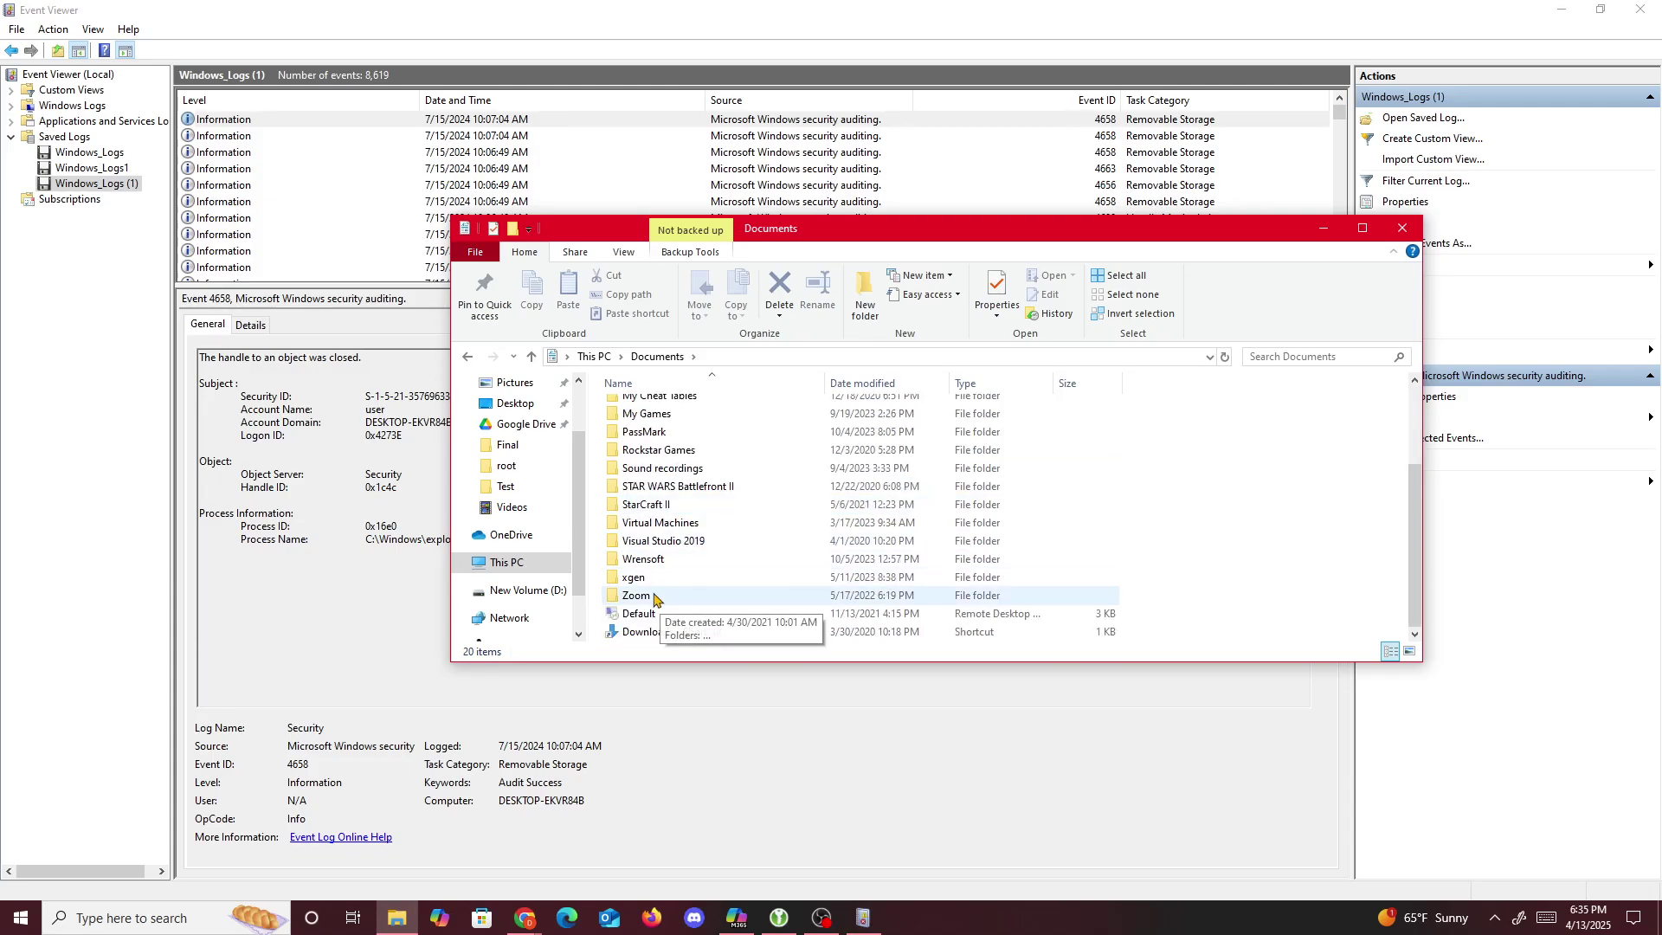
pyautogui.scroll(3, 637, 562)
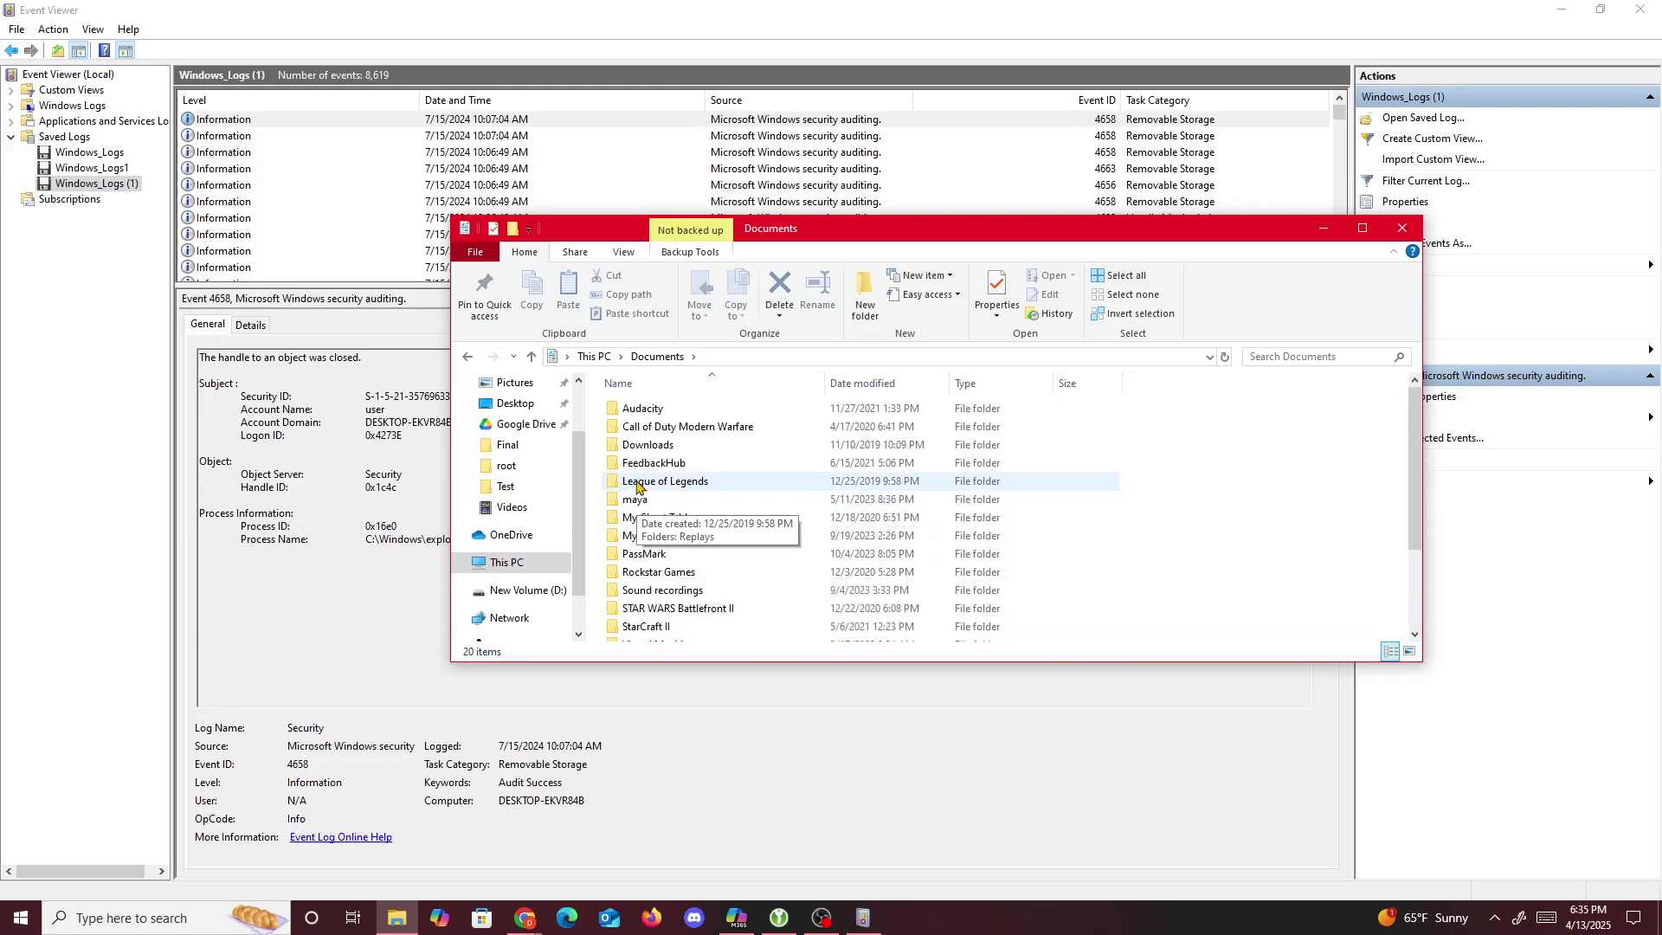
pyautogui.scroll(-3, 660, 485)
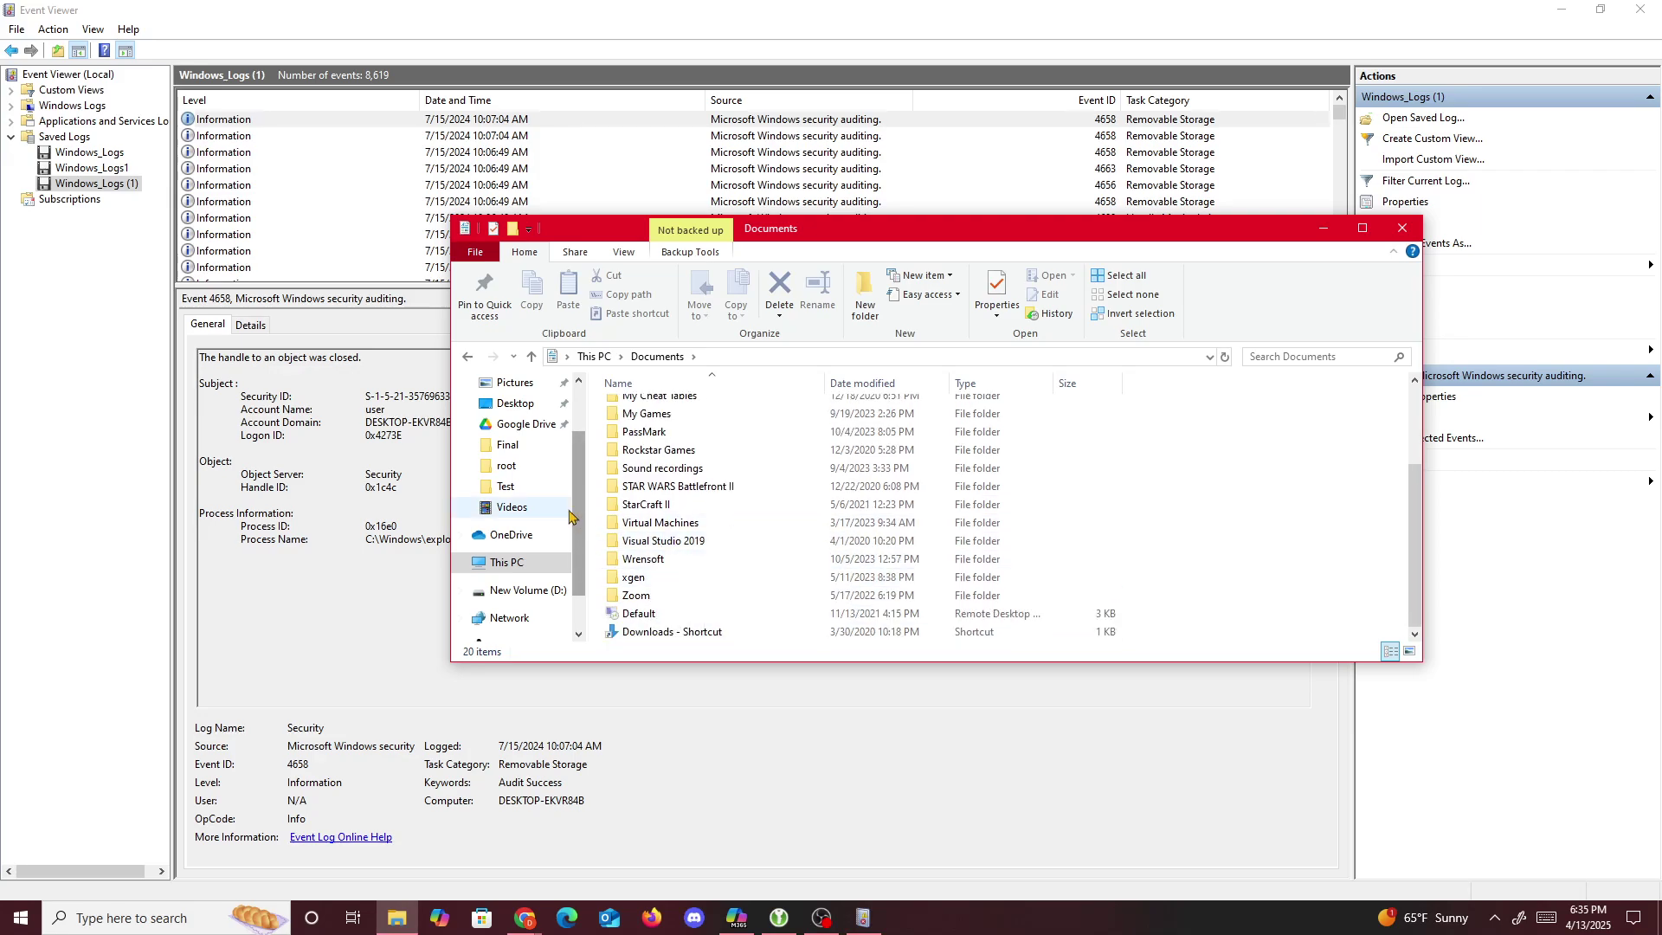
pyautogui.scroll(3, 519, 485)
# - Browse Downloads and Desktop, then search the Desktop folder for ctf, finding nothing
pyautogui.click(512, 415)
pyautogui.click(511, 398)
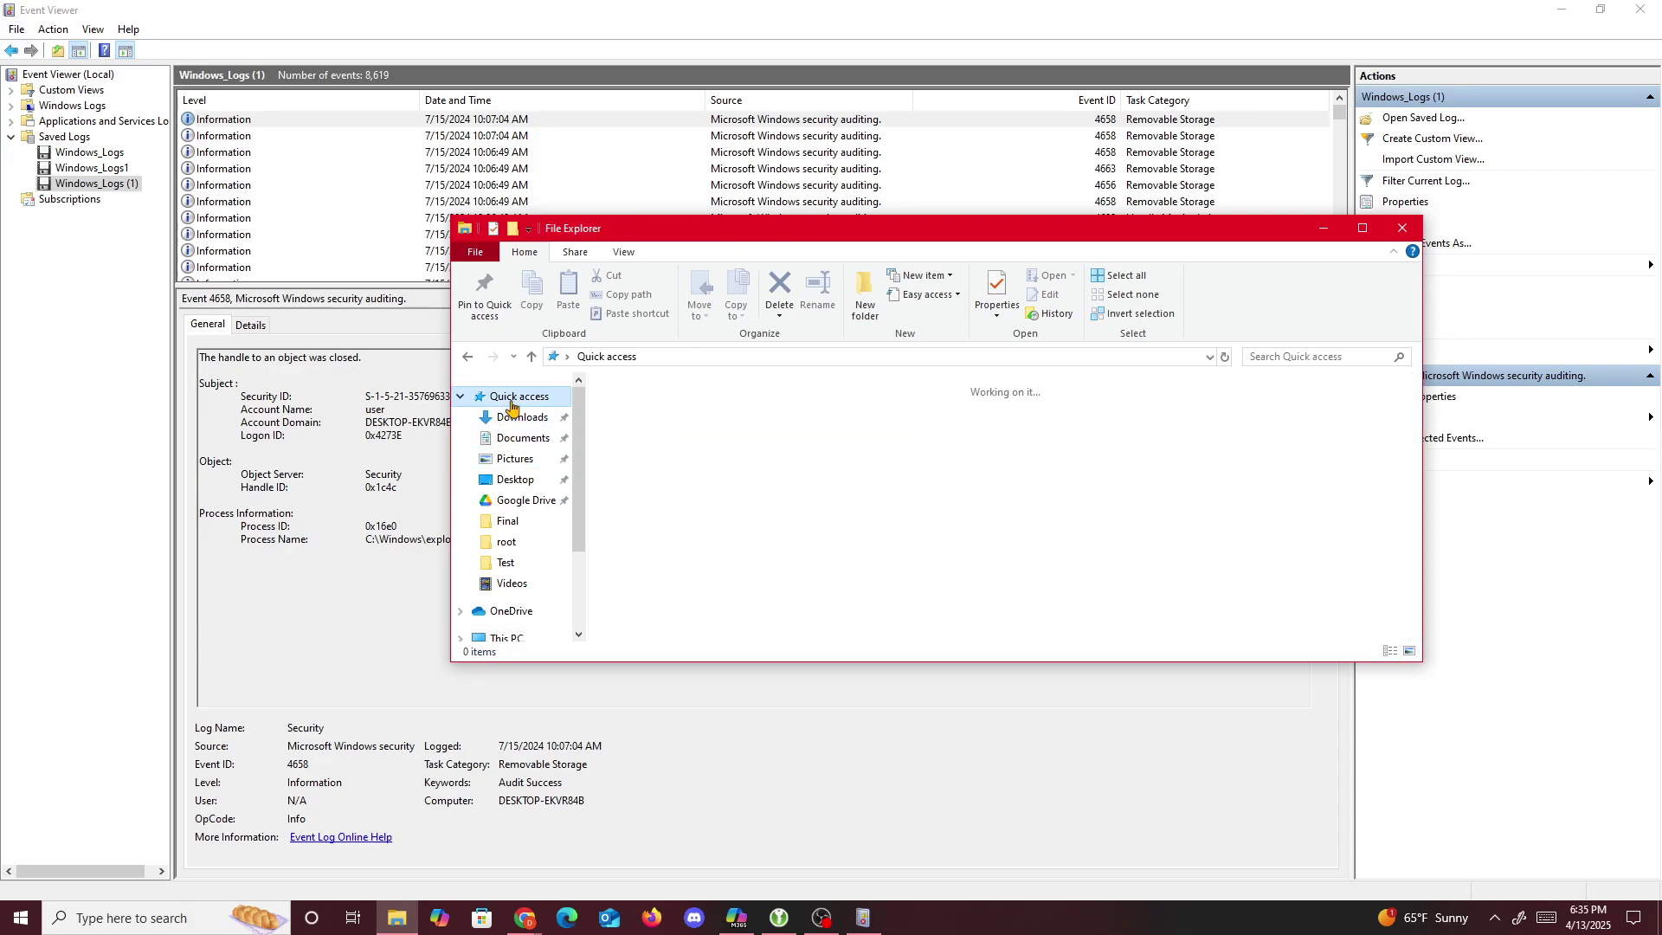
pyautogui.click(519, 418)
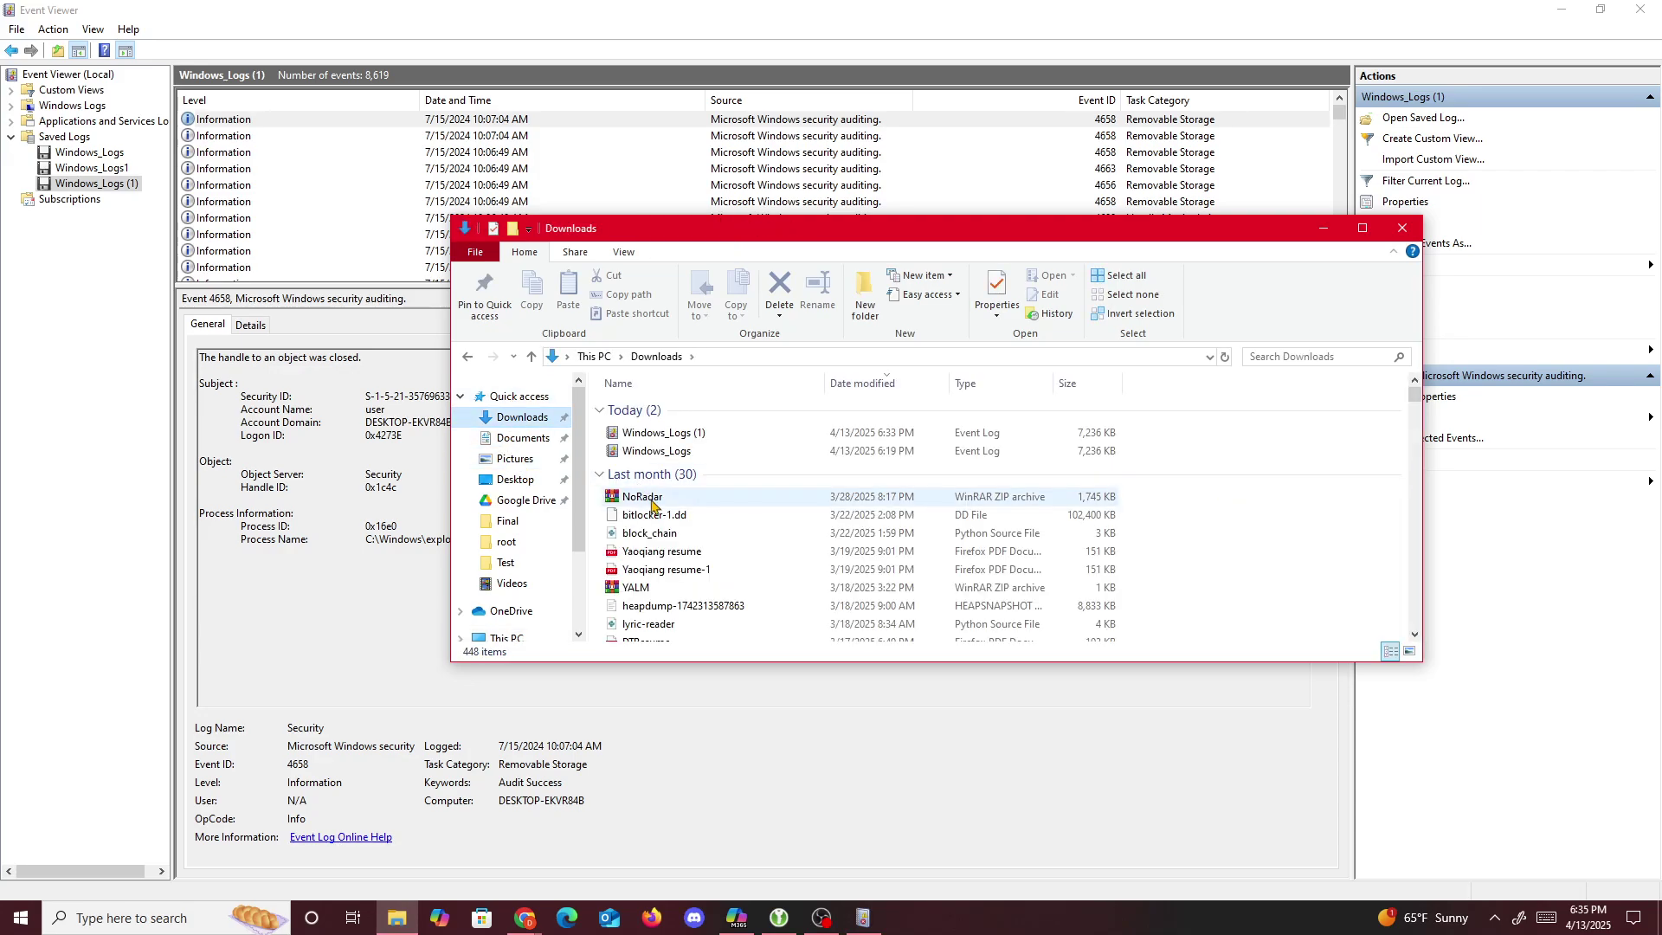
pyautogui.click(515, 480)
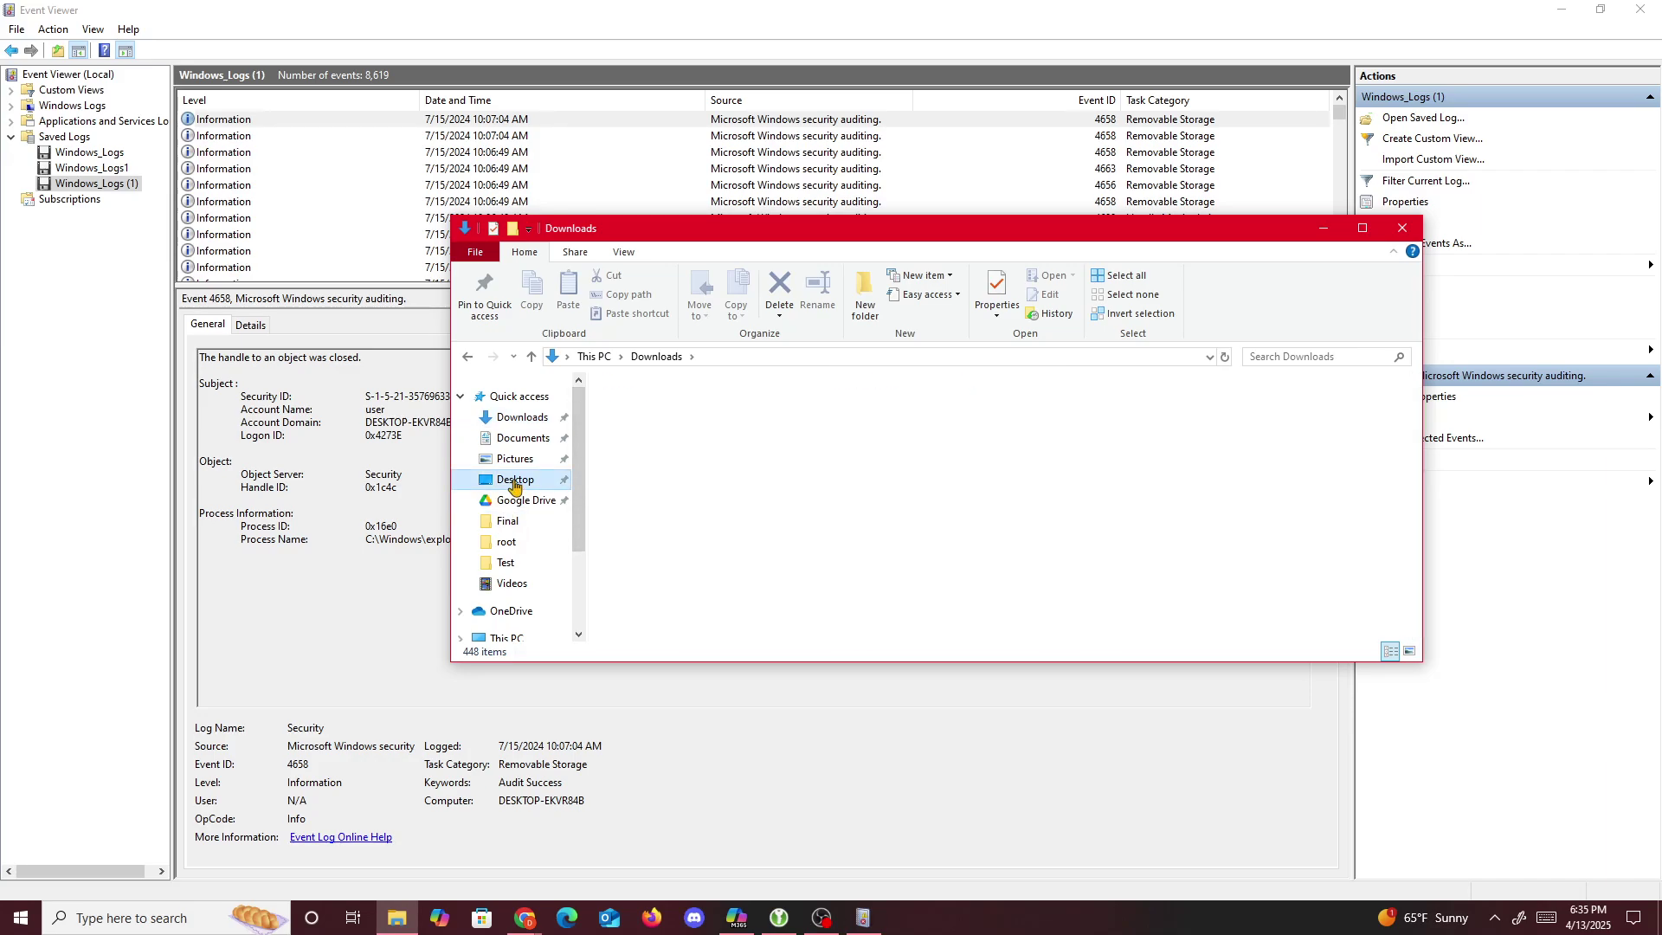
pyautogui.scroll(-6, 692, 472)
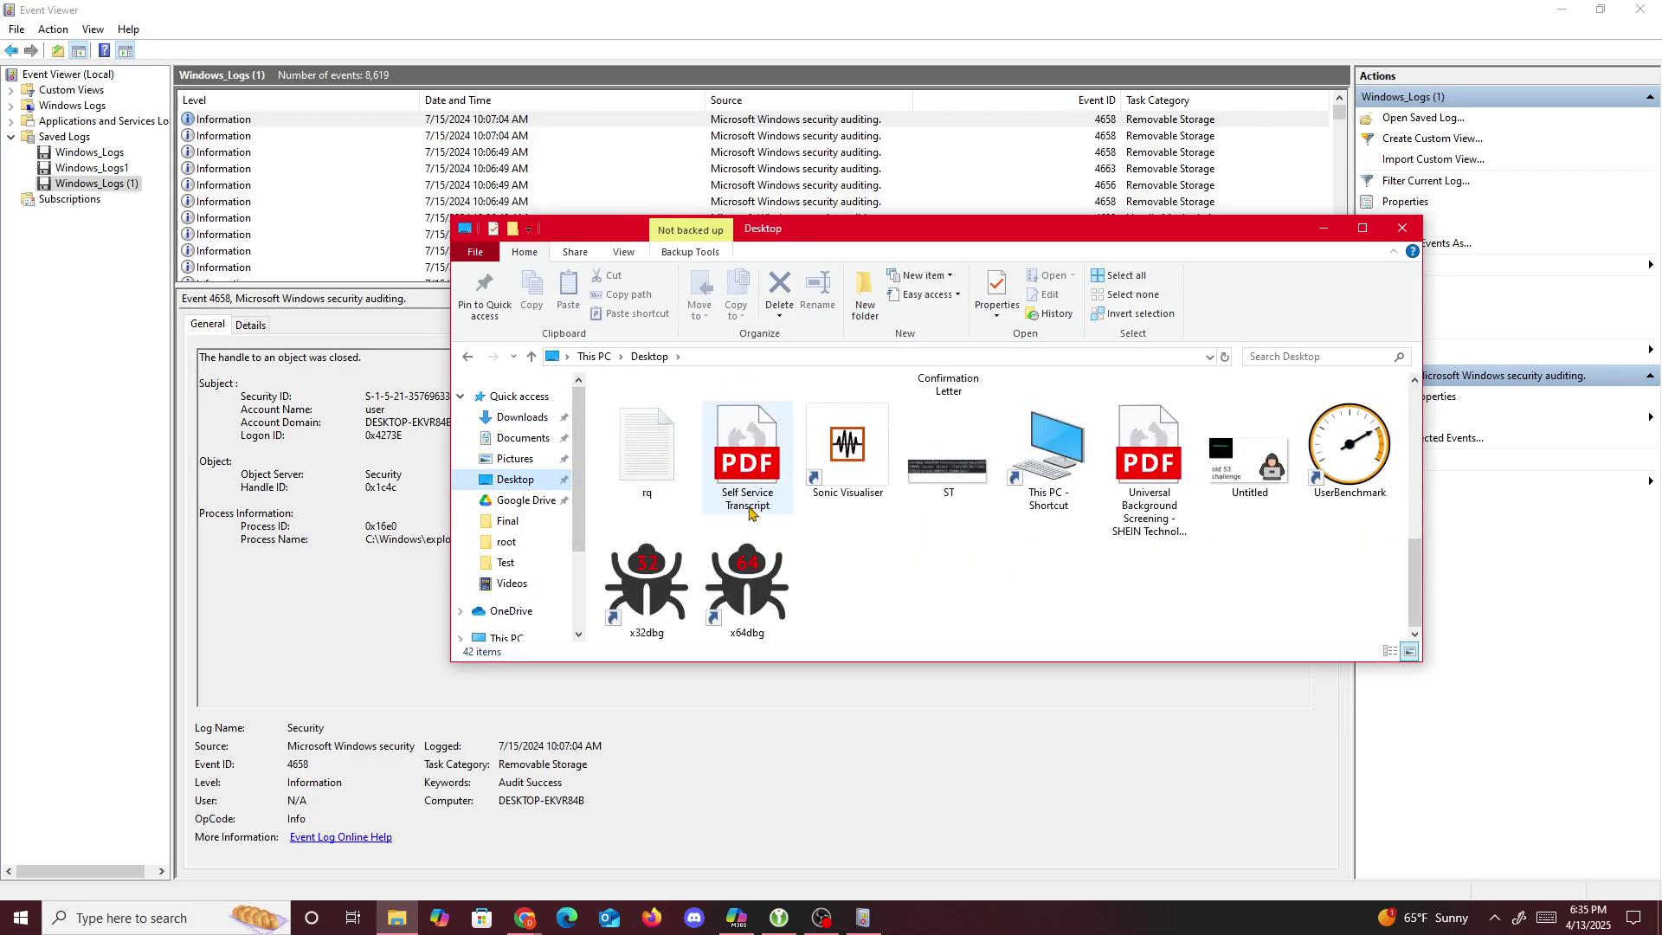
pyautogui.click(1286, 355)
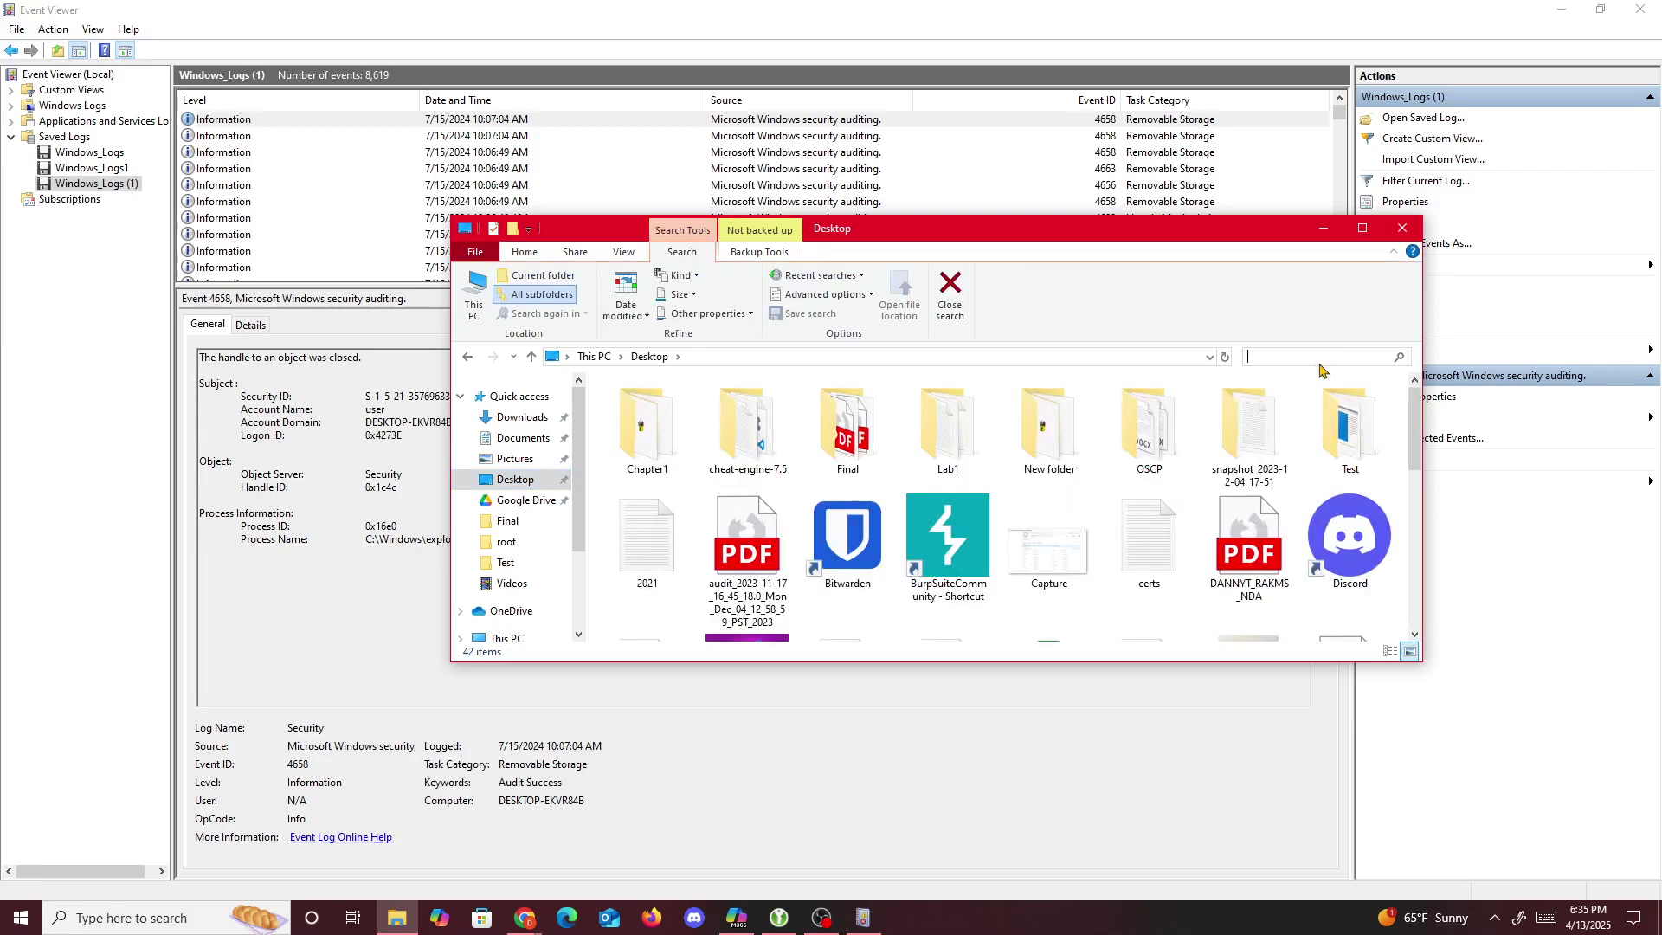
pyautogui.write('ctf')
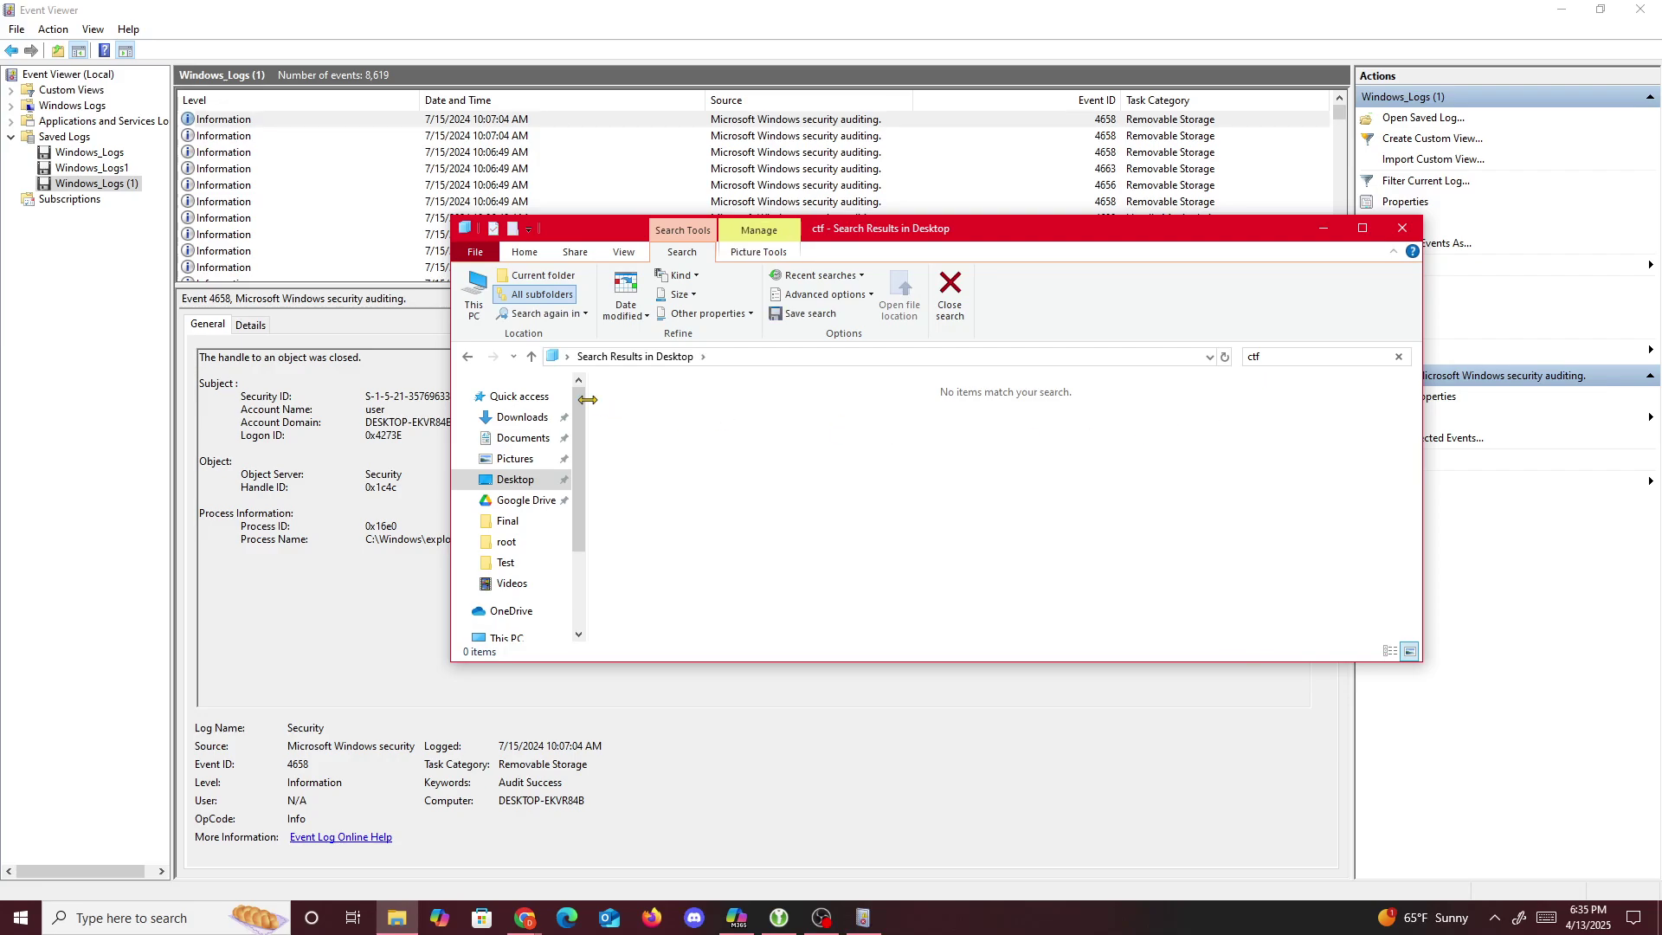
# - Search for ctf in Windows search, finding the ctf CSV file in Documents
pyautogui.click(722, 357)
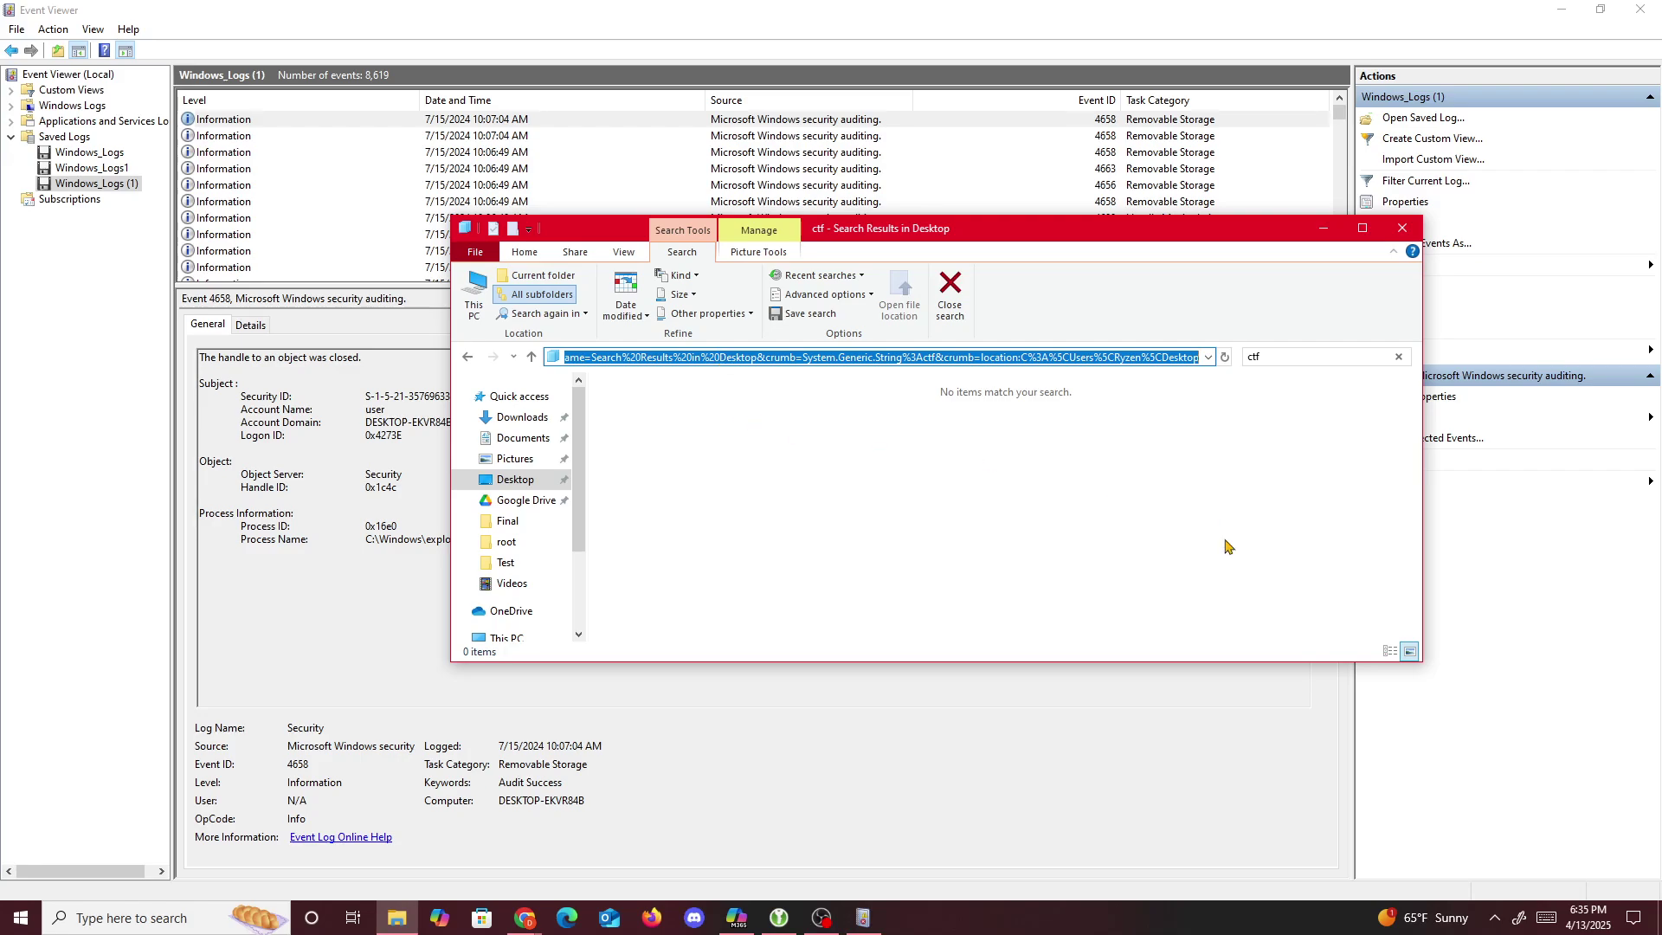
pyautogui.write('ctf')
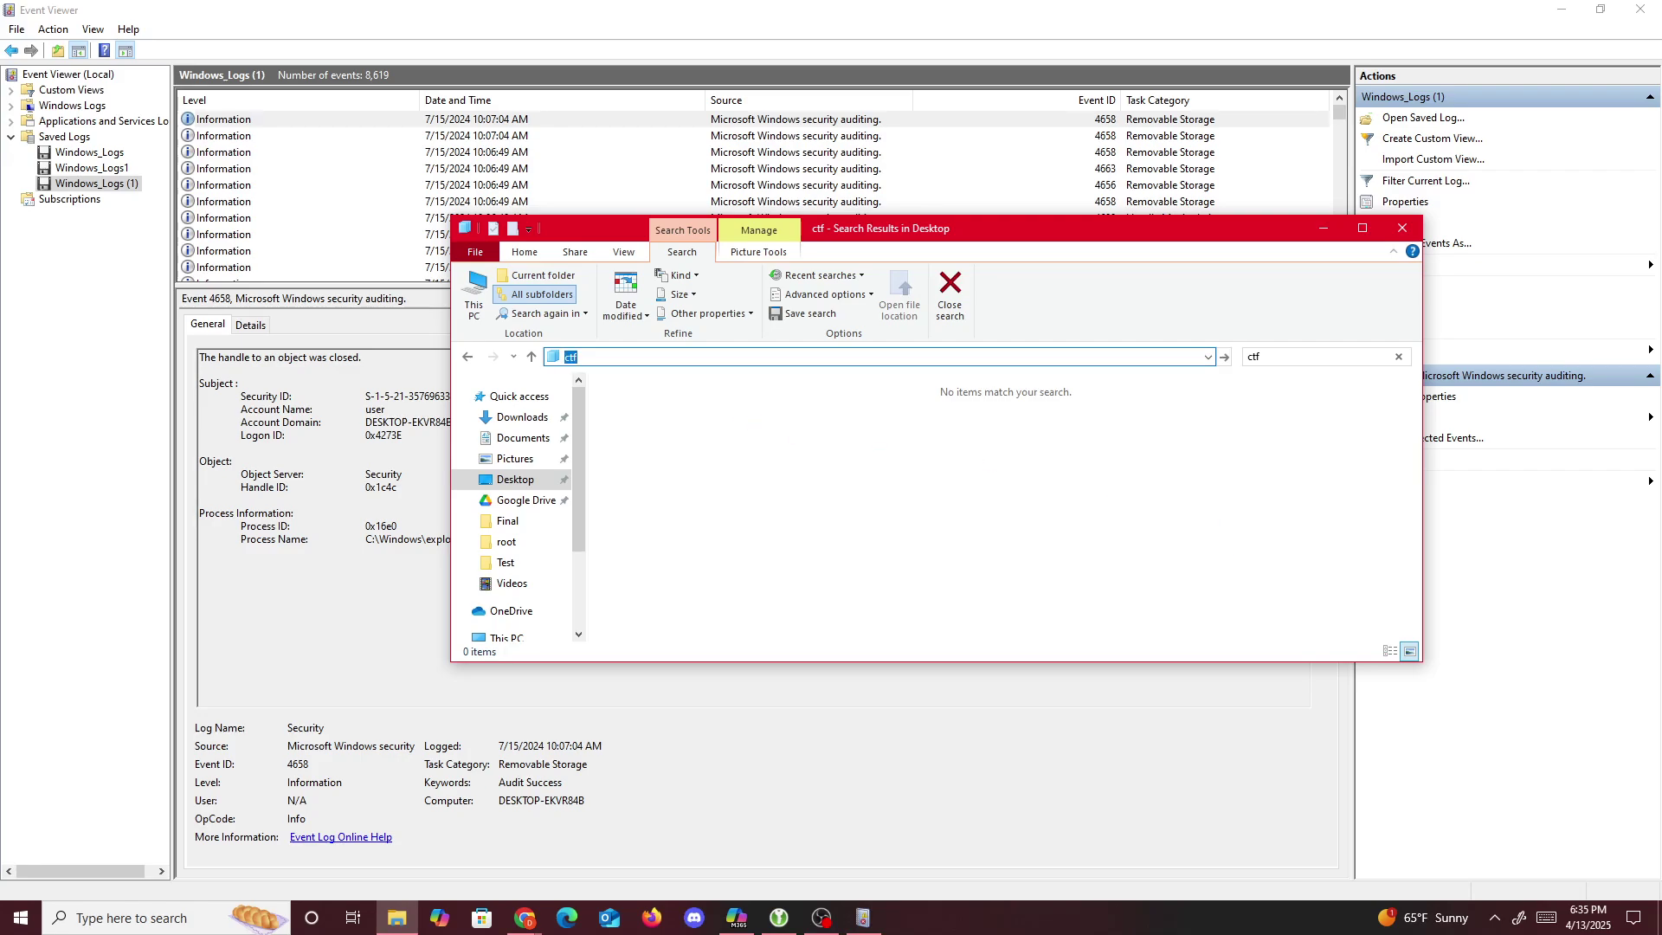
pyautogui.click(153, 916)
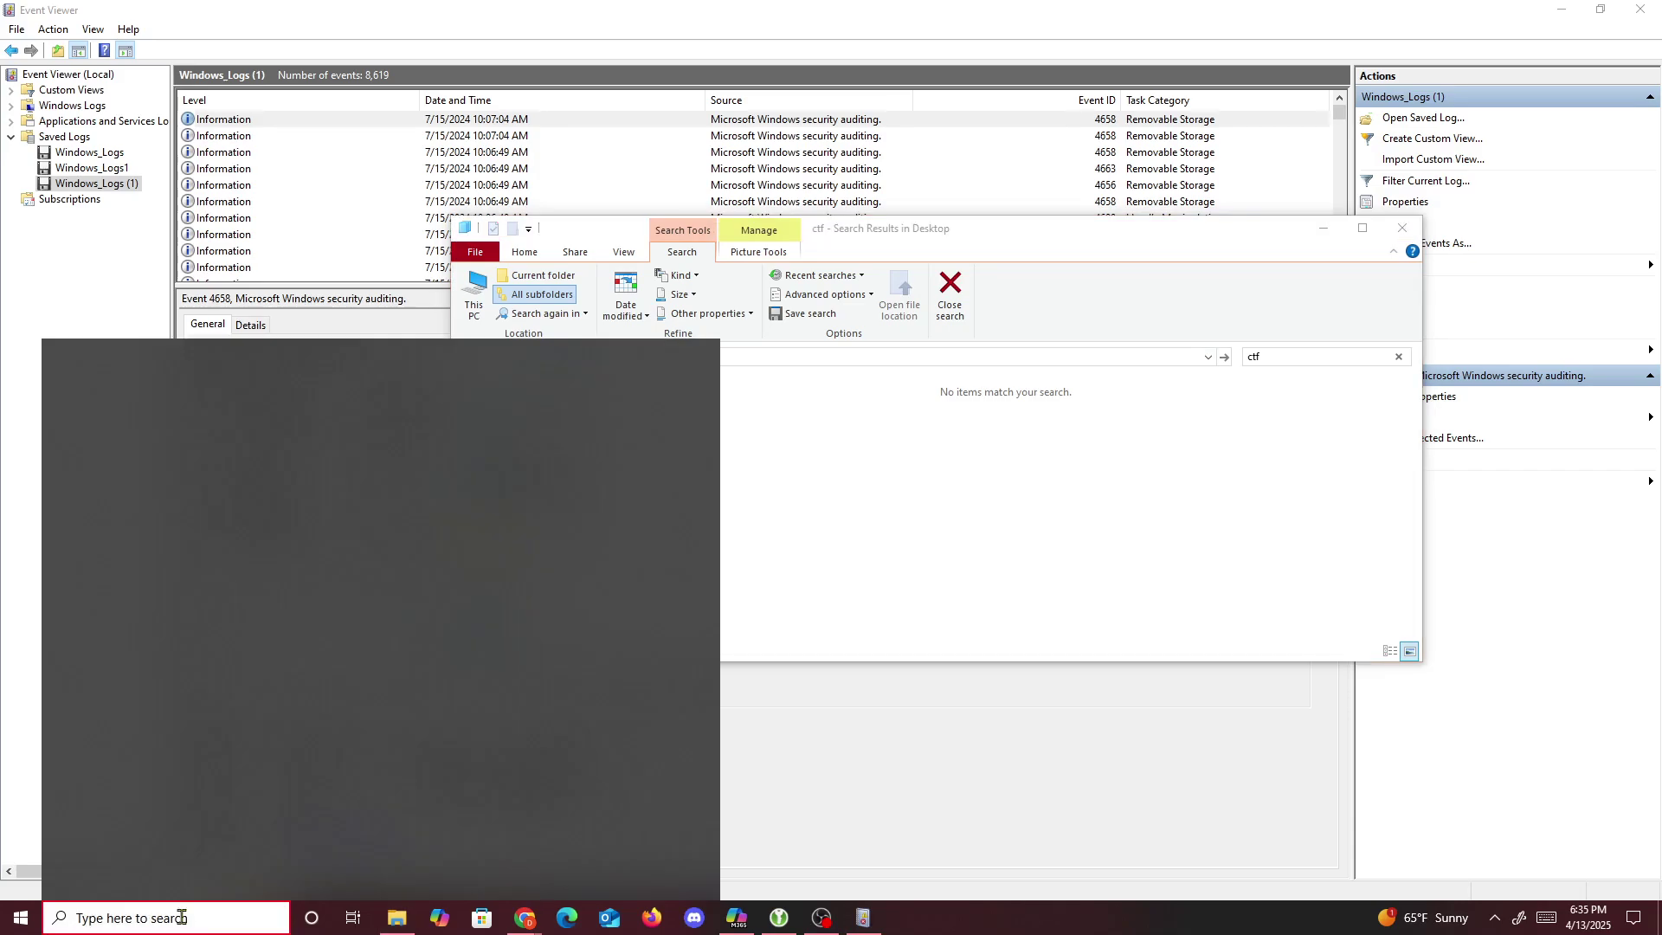
pyautogui.write('ctf')
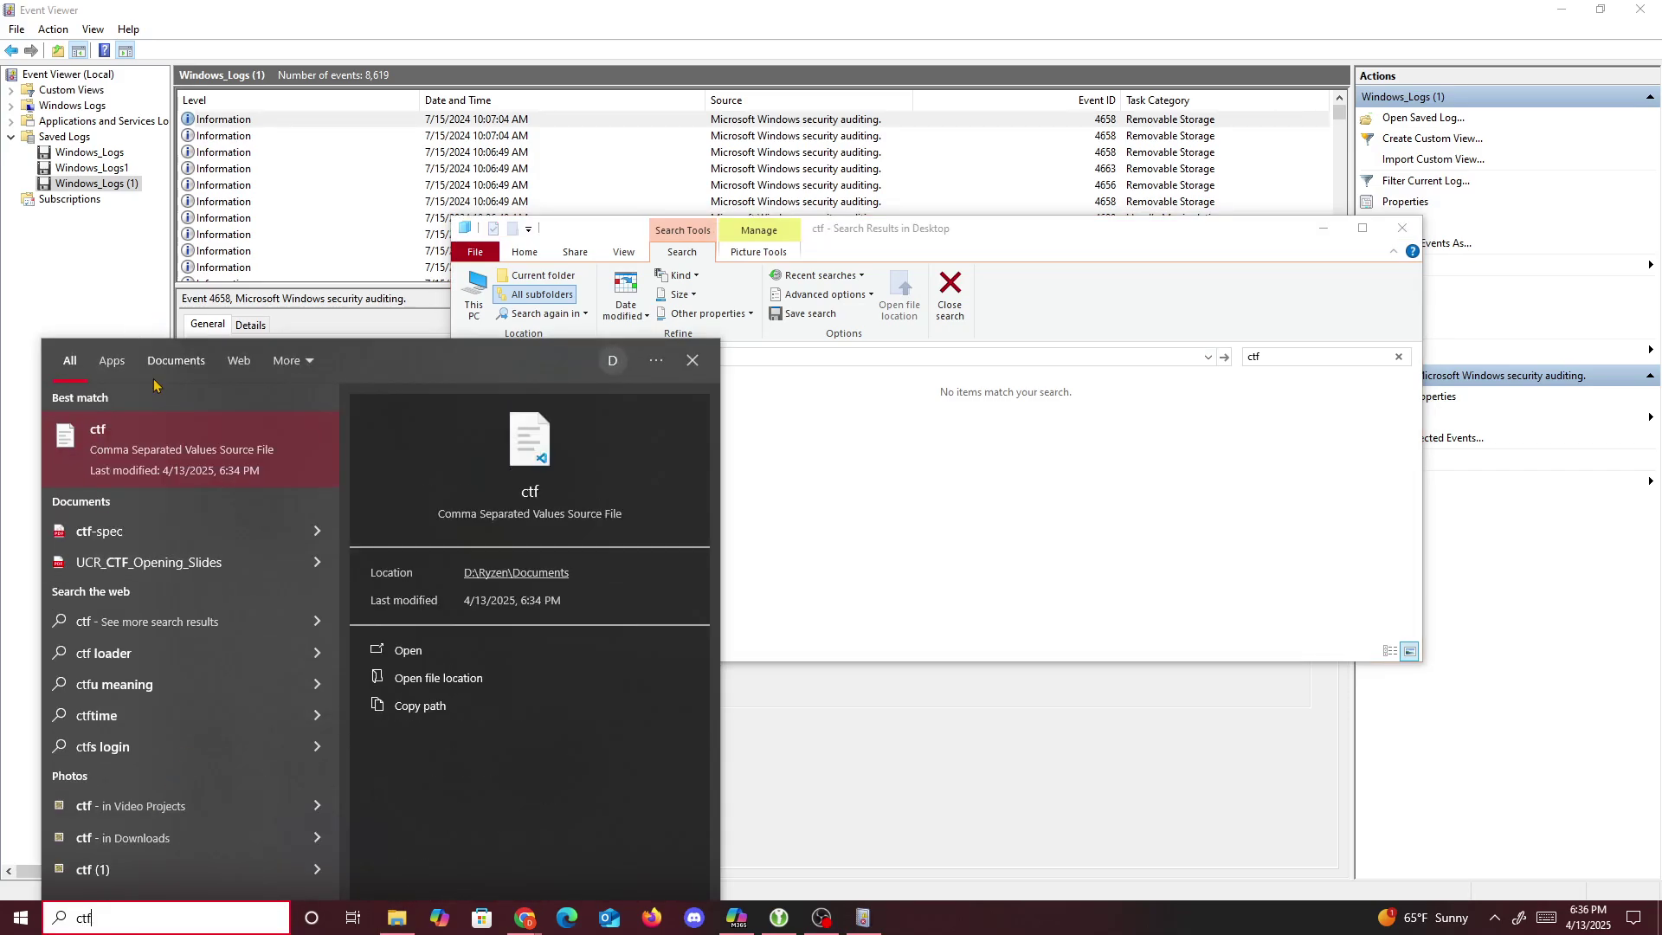
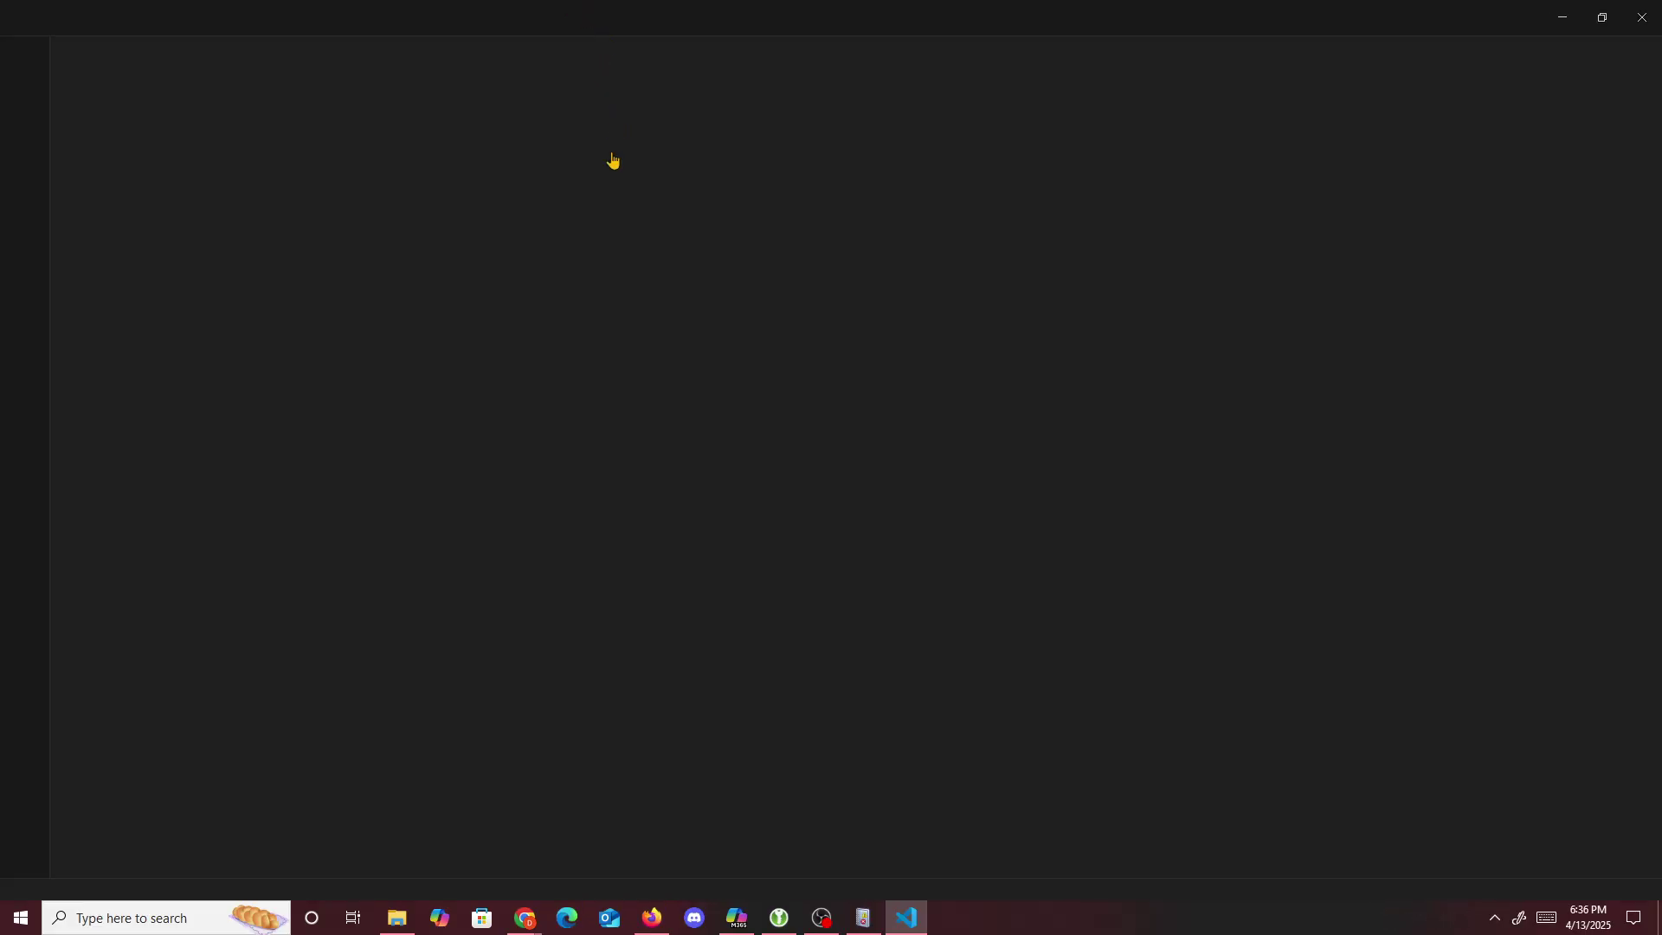
# - Scroll through ctf.csv's Filtering Platform Connection entries and select filter ID 67081 on line 1171
pyautogui.click(620, 394)
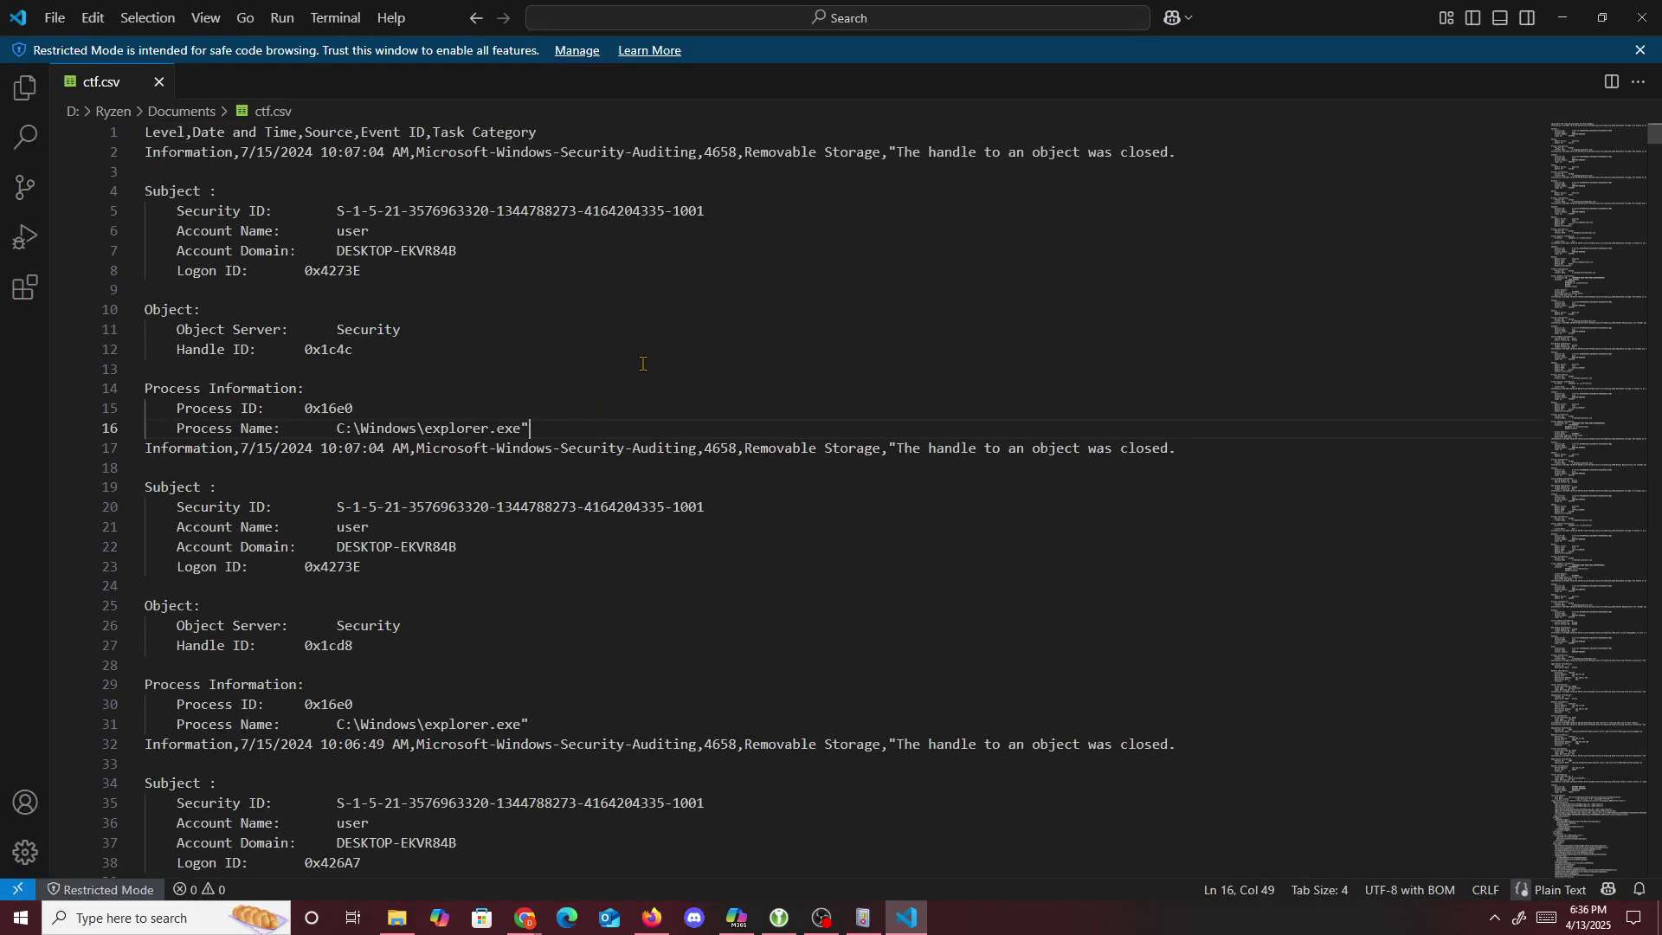
pyautogui.scroll(-12, 644, 355)
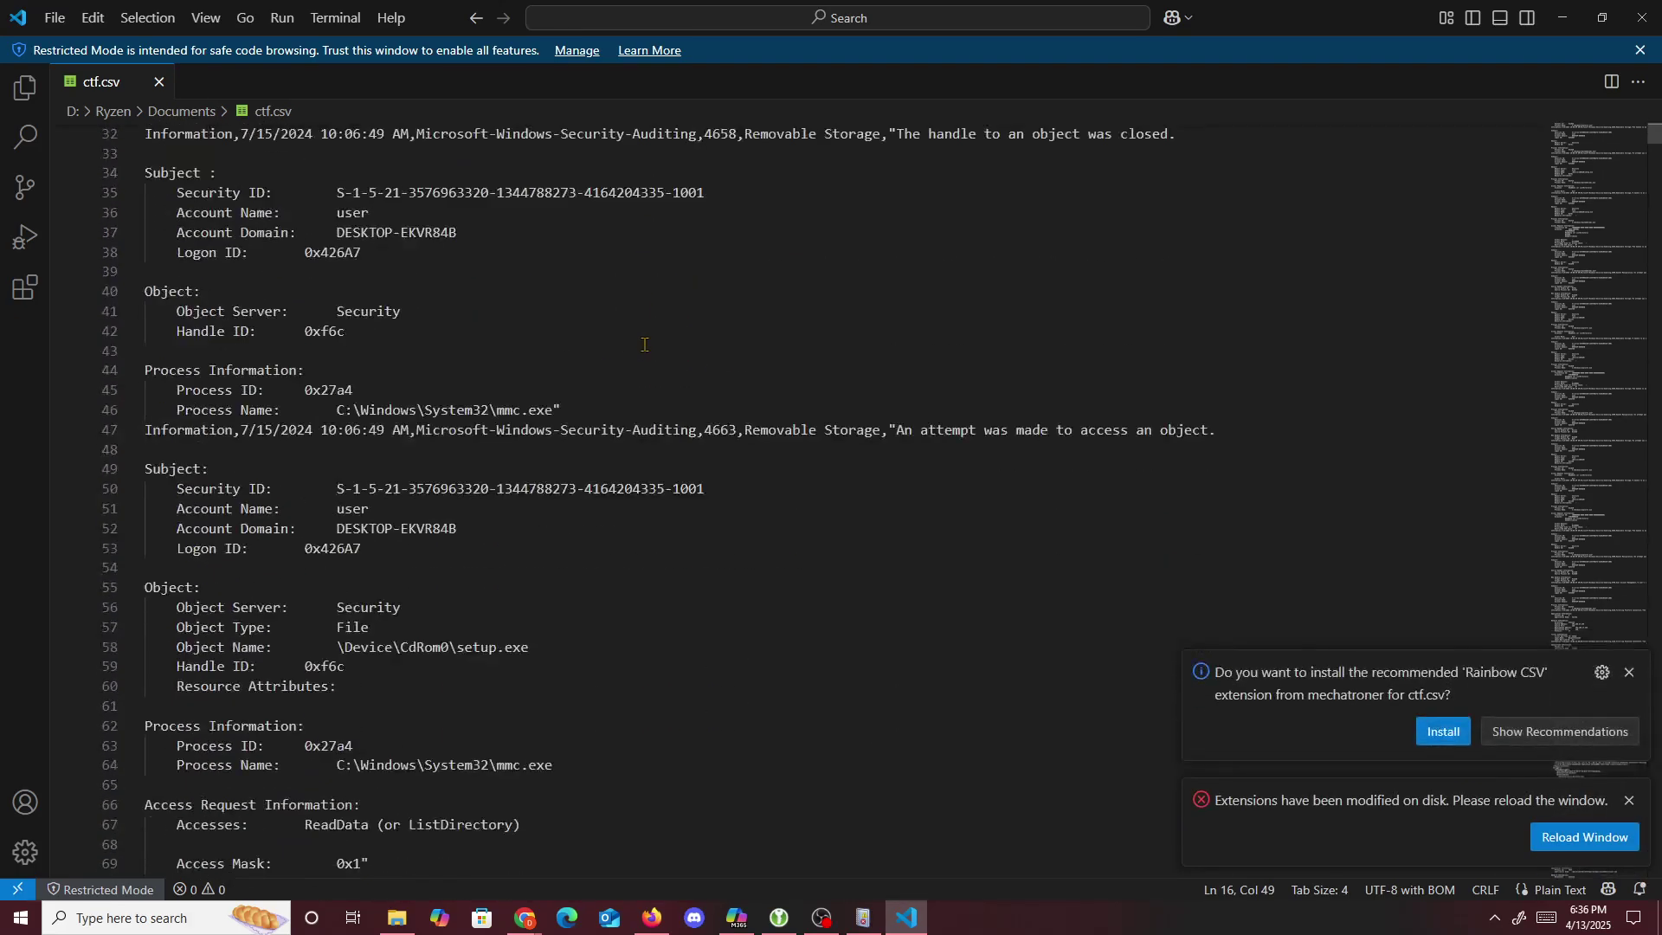
pyautogui.scroll(-7, 645, 346)
pyautogui.click(646, 346)
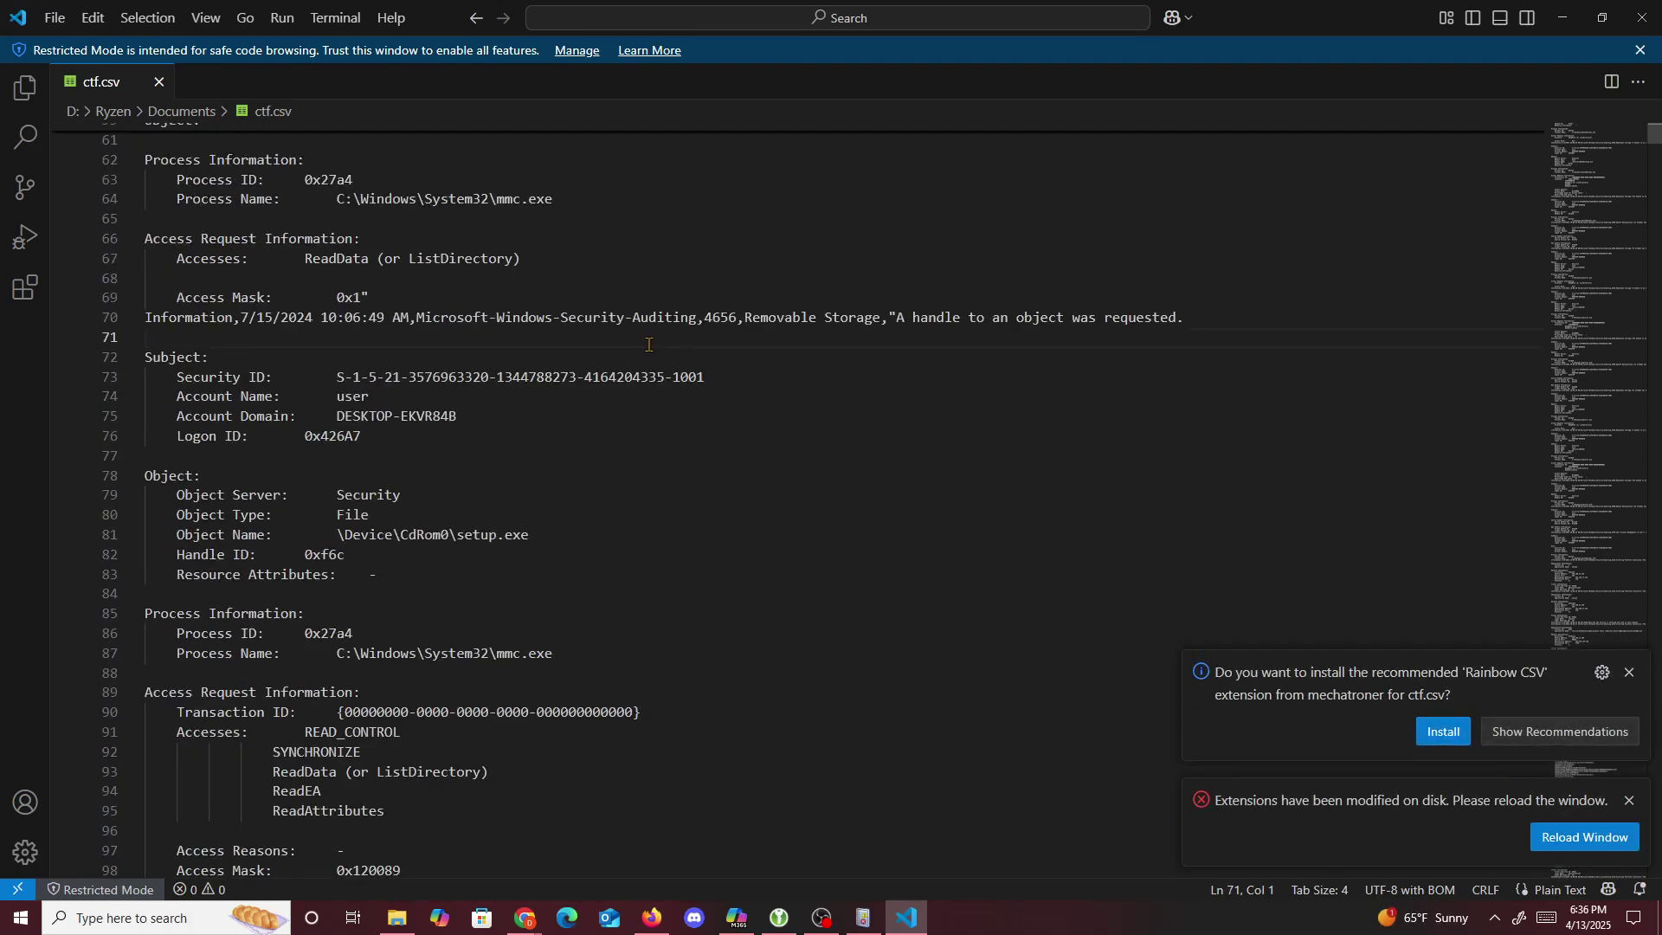
pyautogui.scroll(-18, 645, 350)
pyautogui.scroll(-18, 637, 362)
pyautogui.scroll(-15, 637, 367)
pyautogui.scroll(-16, 633, 364)
pyautogui.scroll(-16, 628, 358)
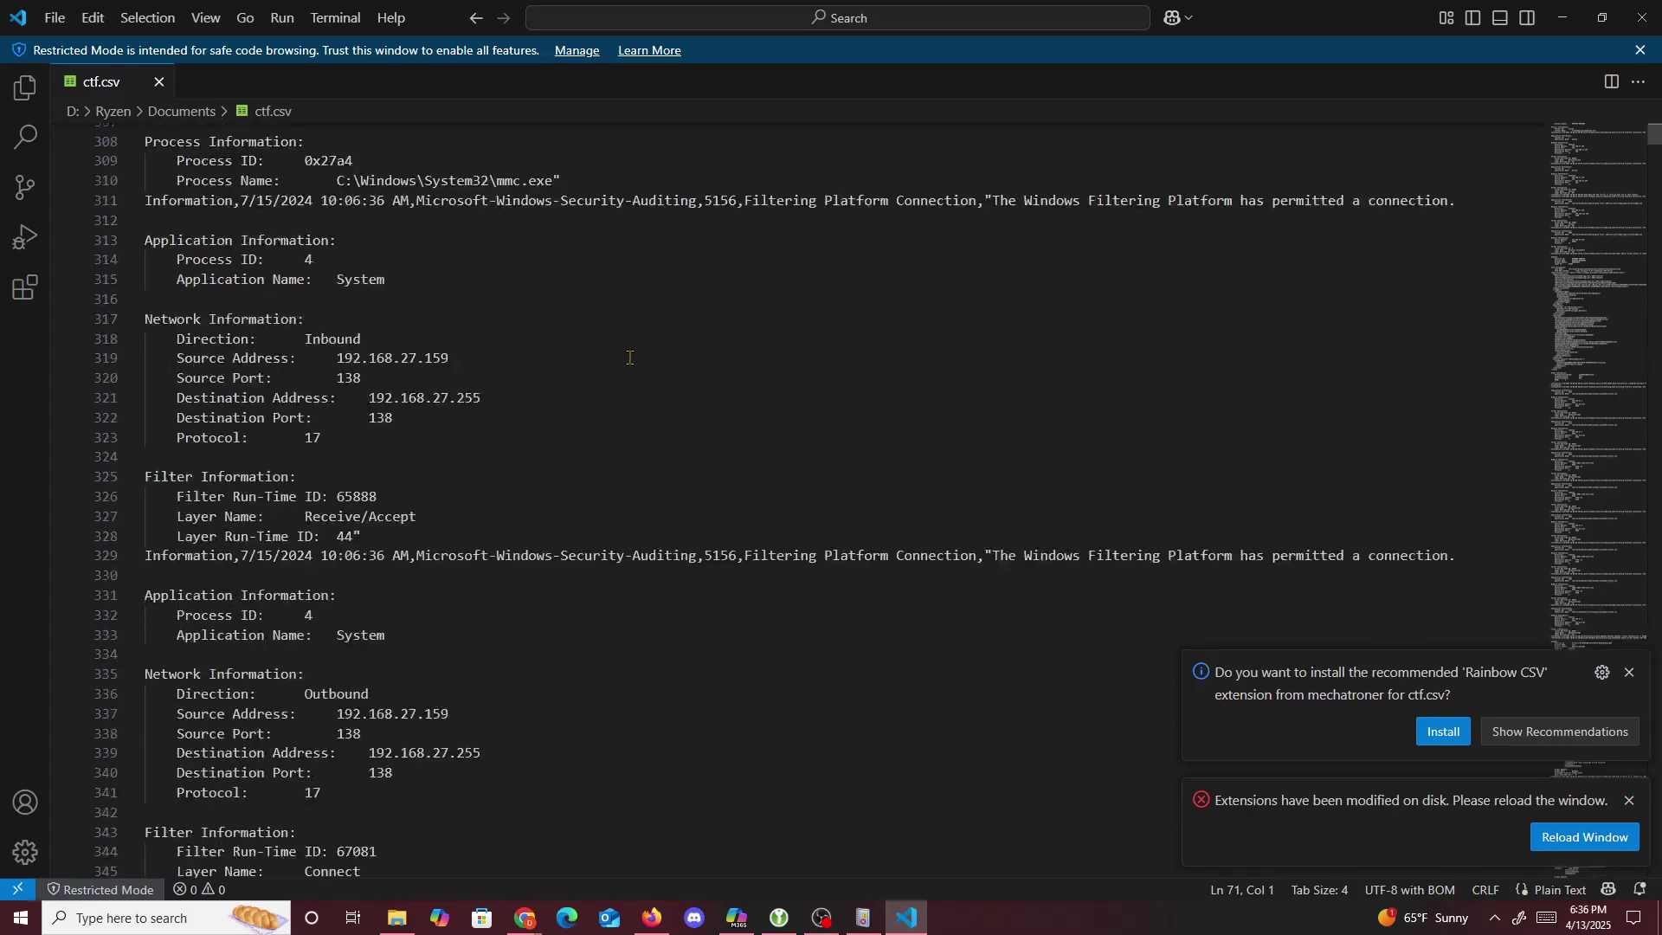
pyautogui.scroll(-4, 630, 357)
pyautogui.scroll(-15, 630, 358)
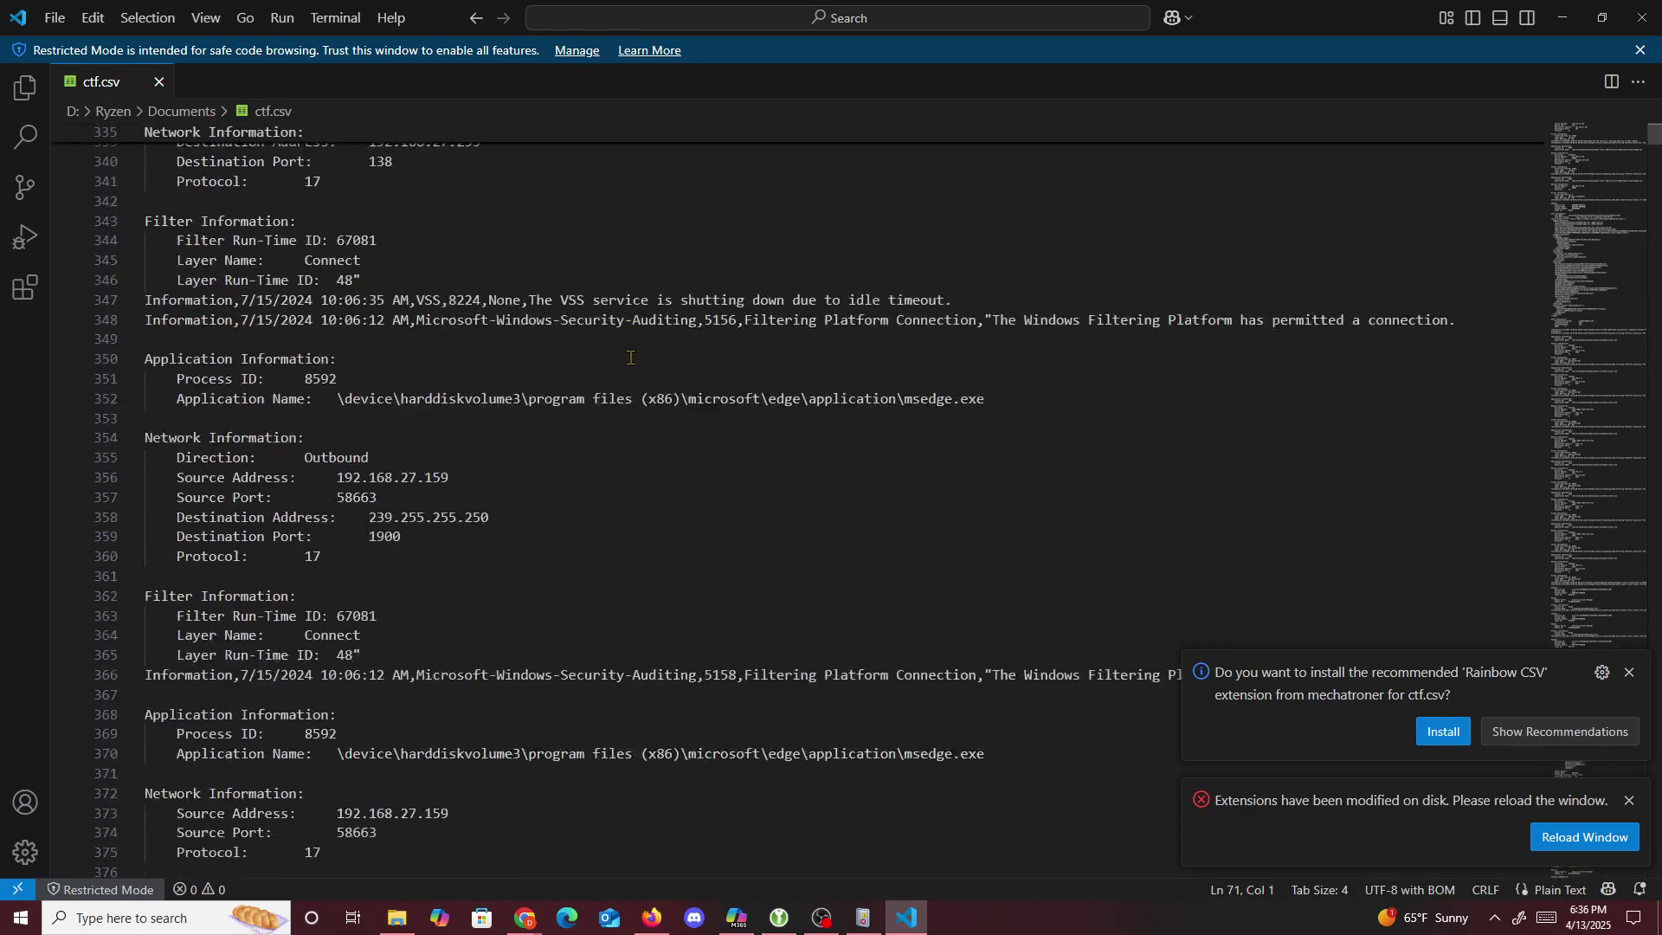
pyautogui.scroll(-8, 627, 353)
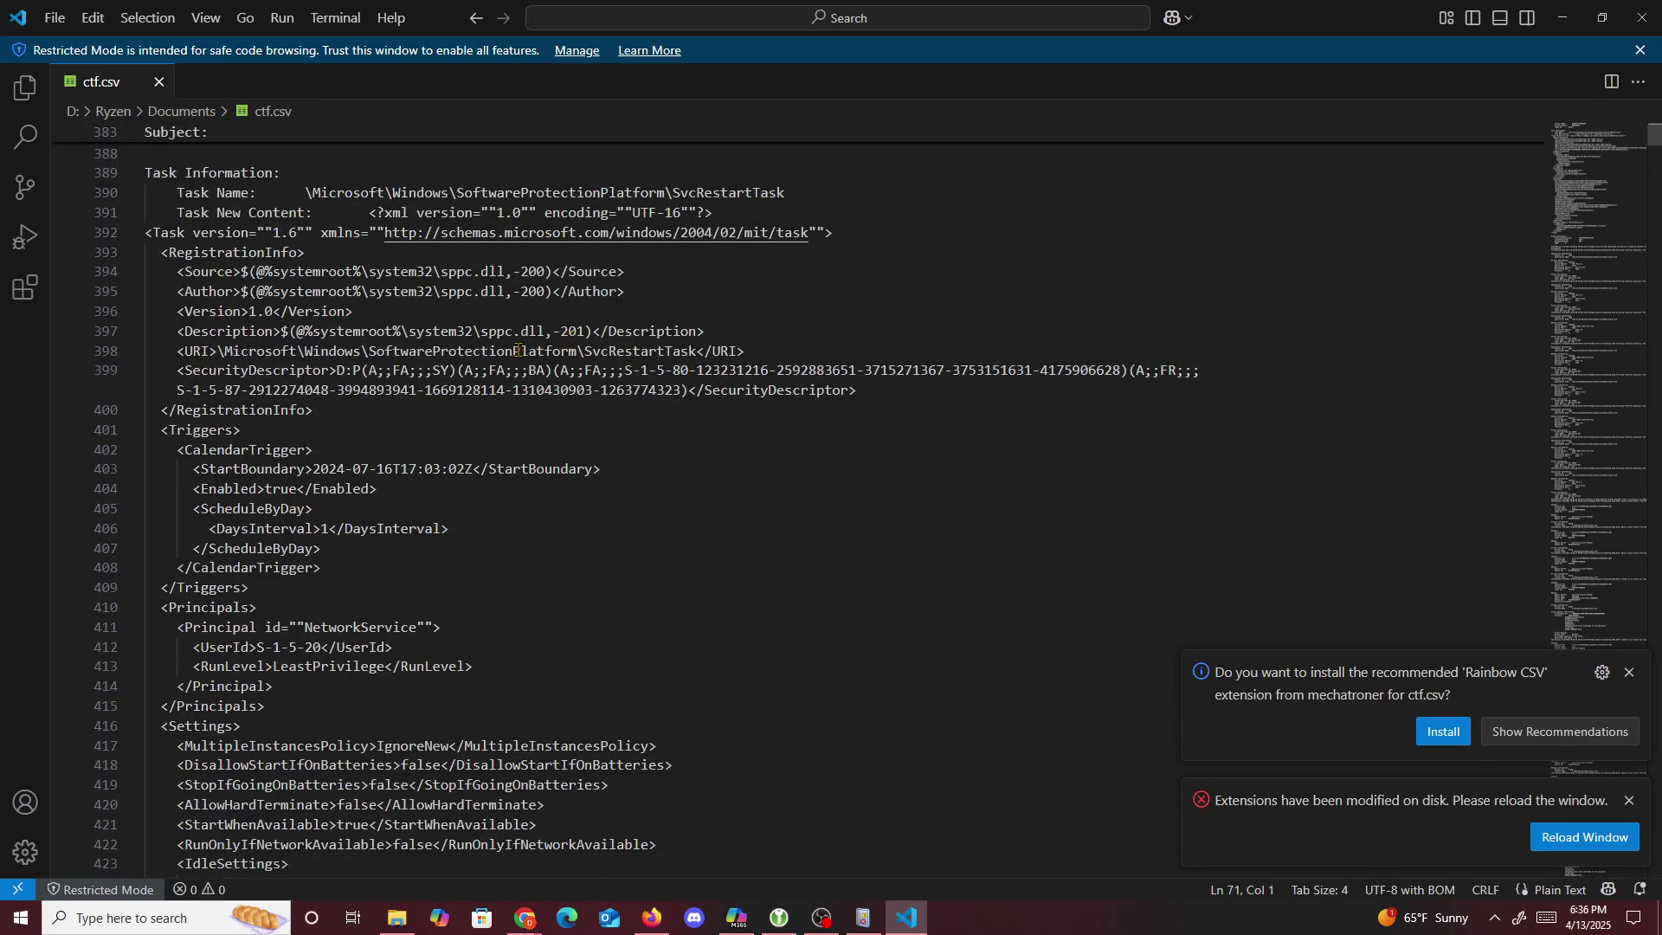
pyautogui.scroll(-4, 519, 350)
pyautogui.scroll(-15, 526, 350)
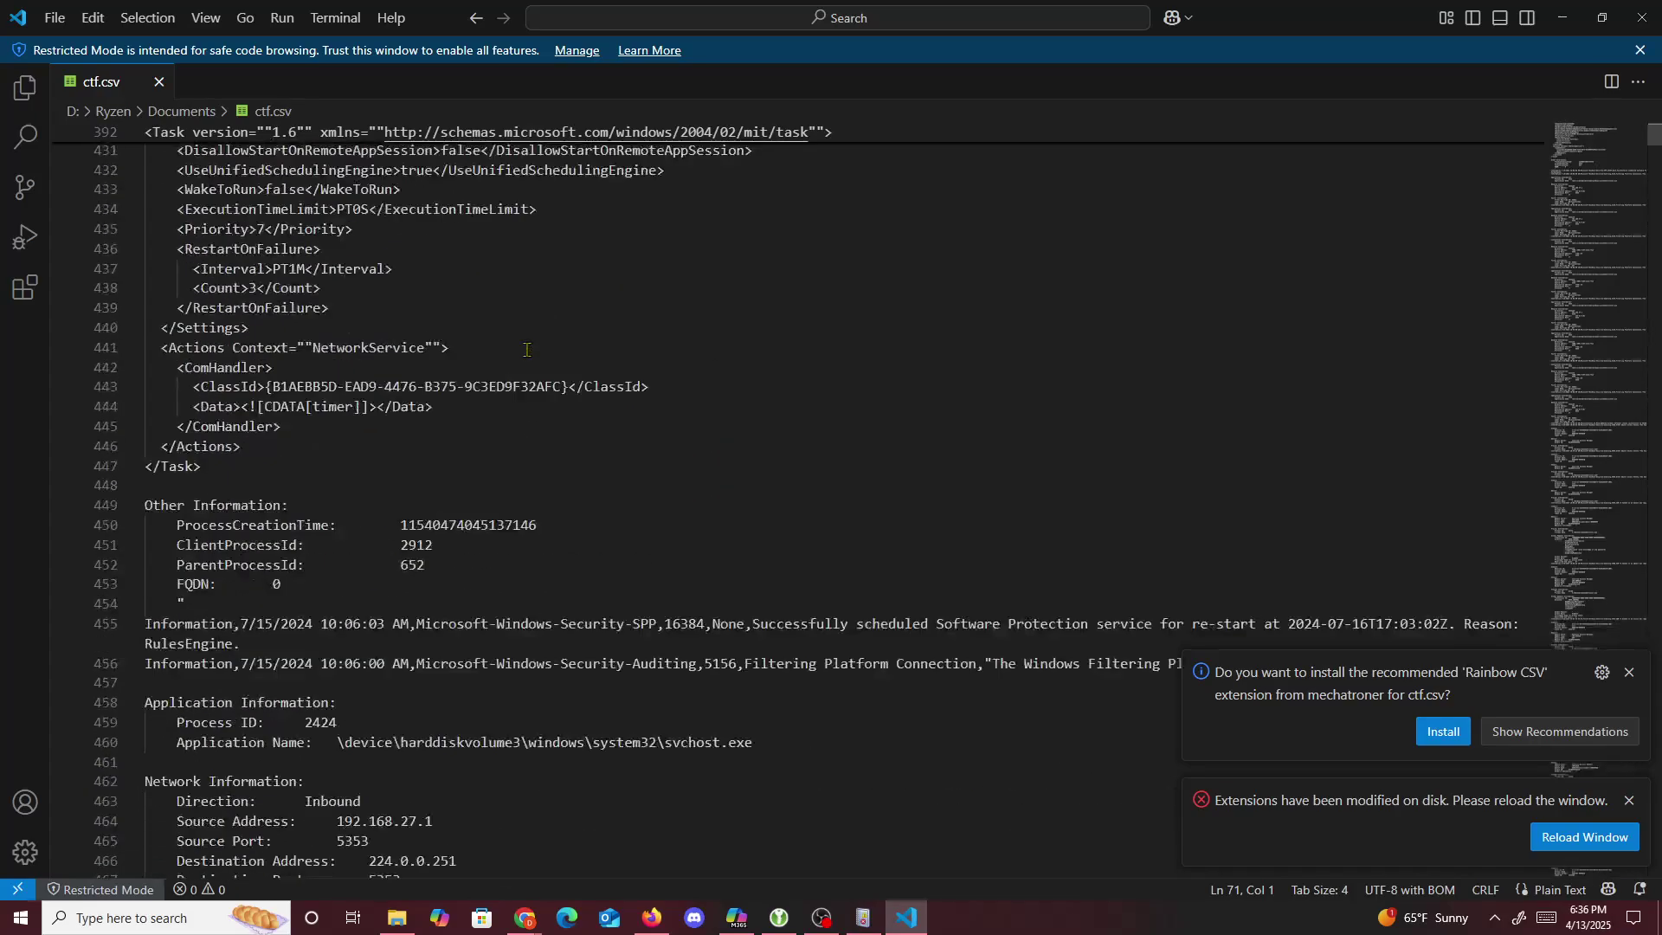
pyautogui.scroll(-10, 529, 350)
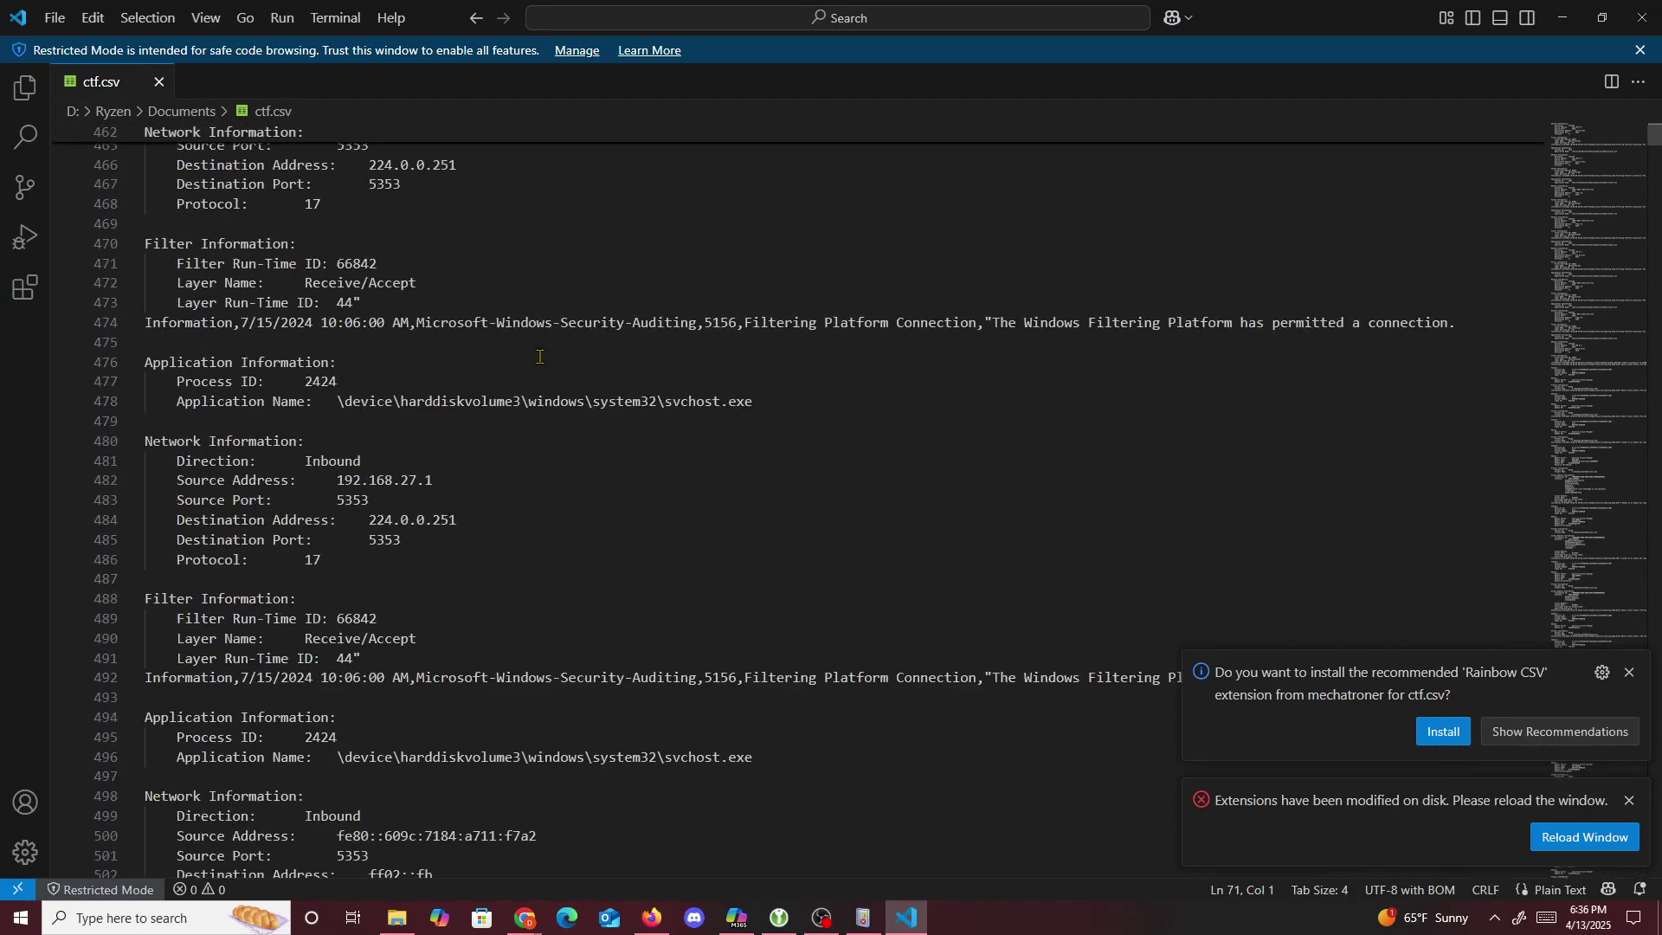
pyautogui.scroll(-8, 539, 355)
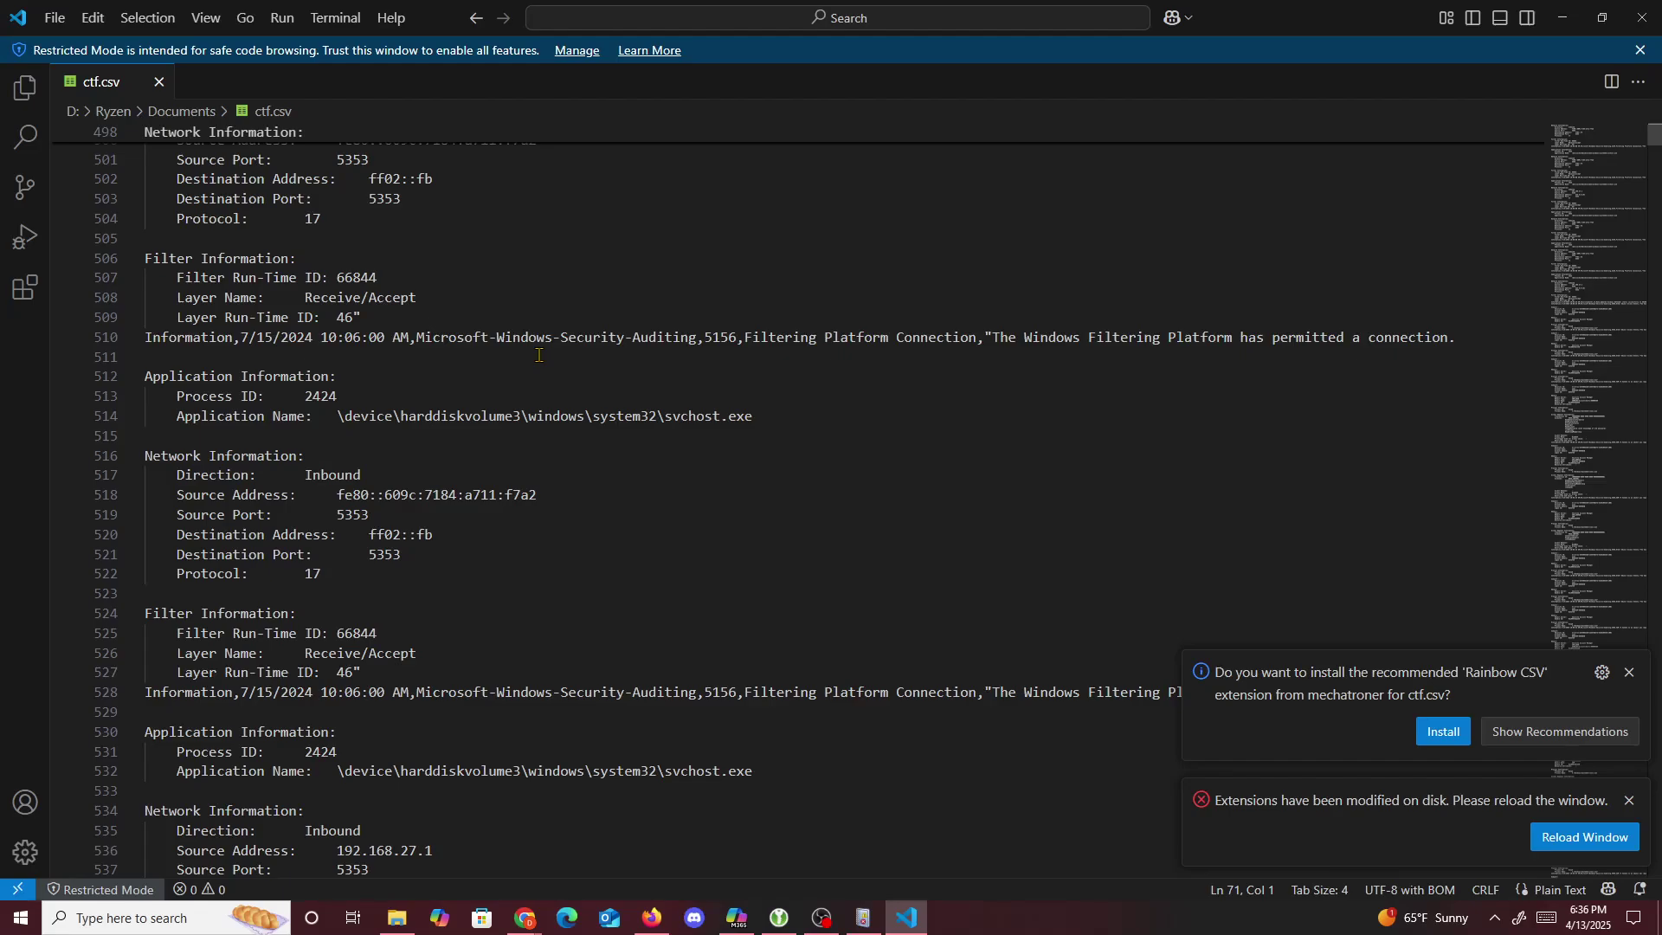
pyautogui.scroll(-17, 539, 355)
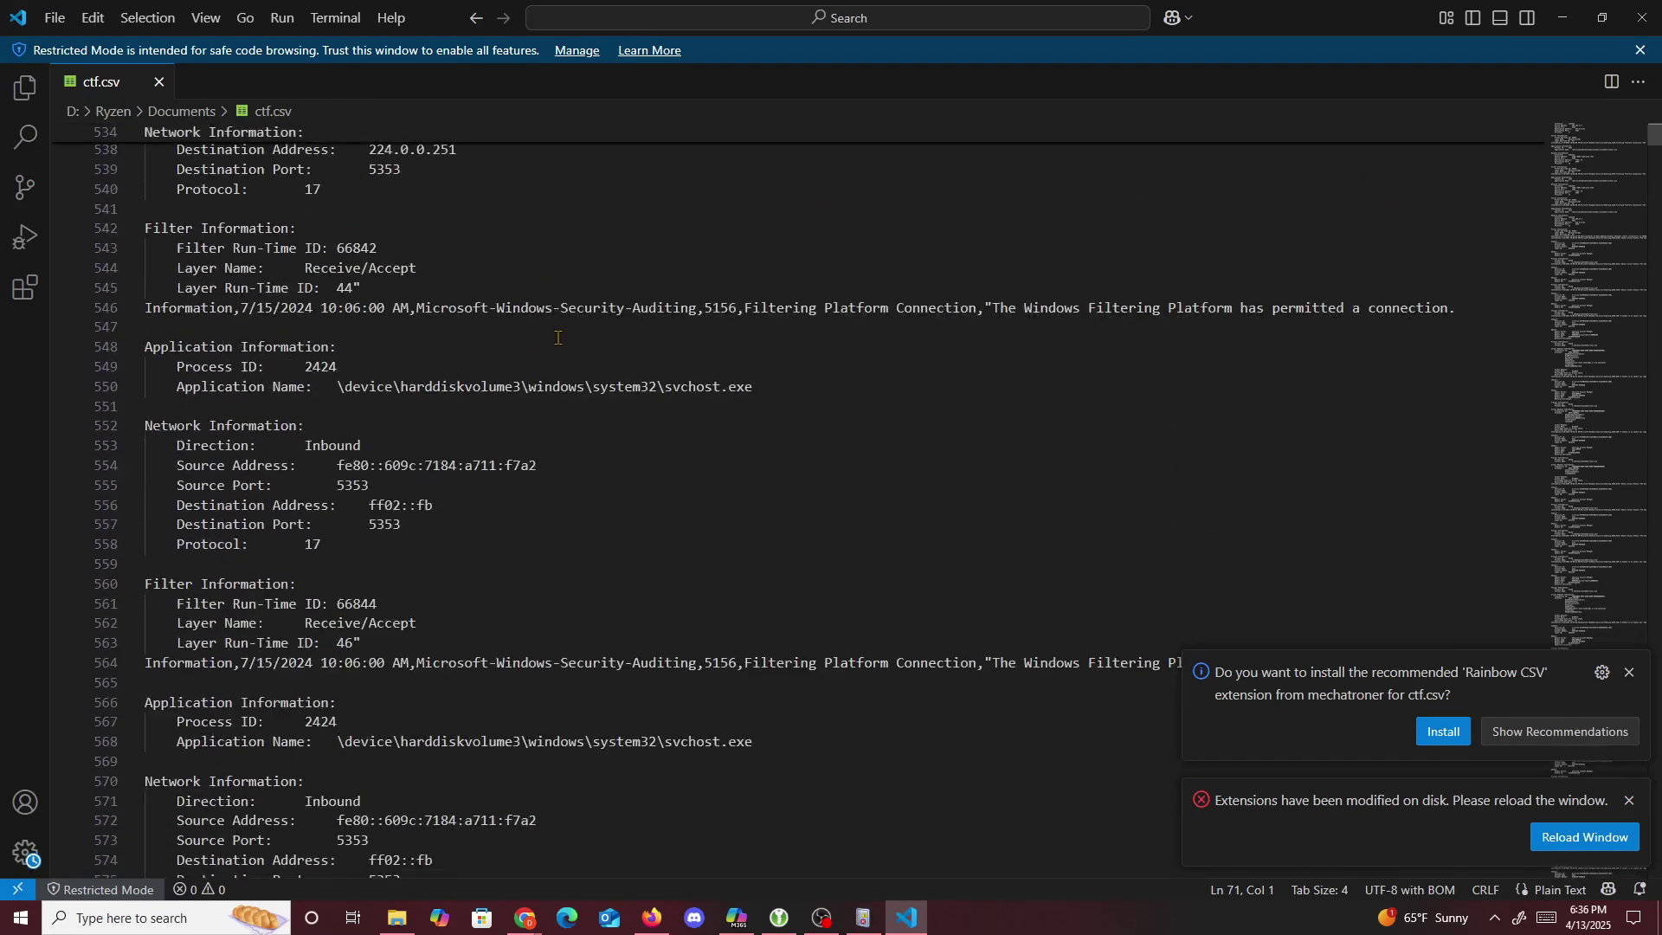
pyautogui.scroll(-18, 558, 337)
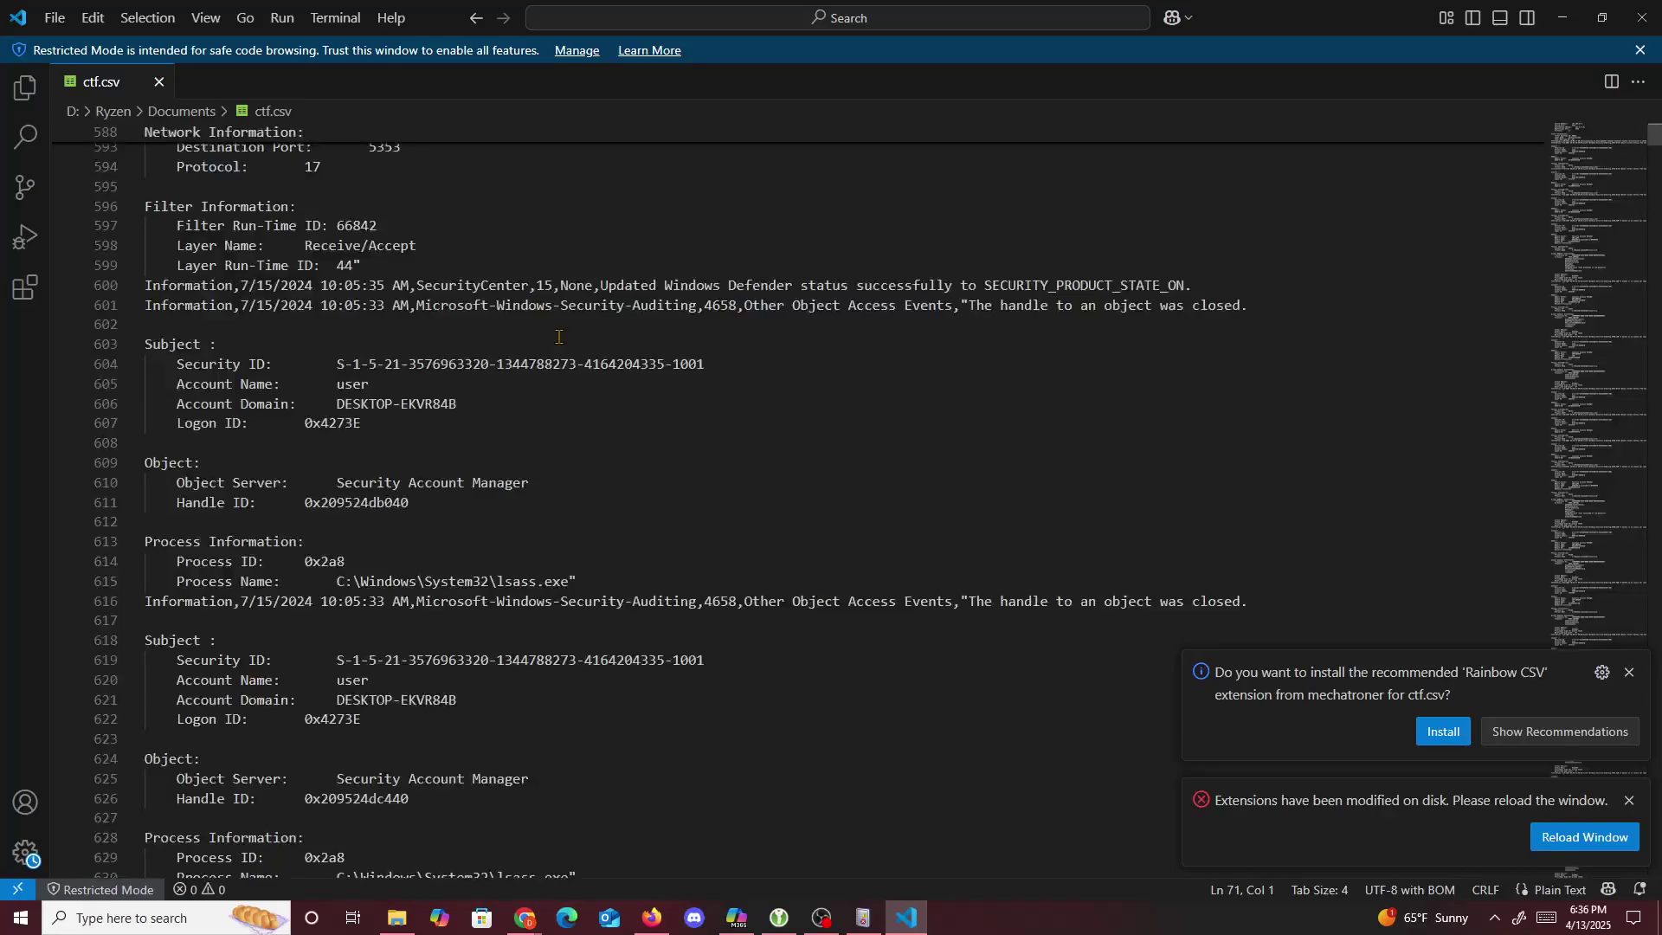
pyautogui.scroll(-12, 554, 328)
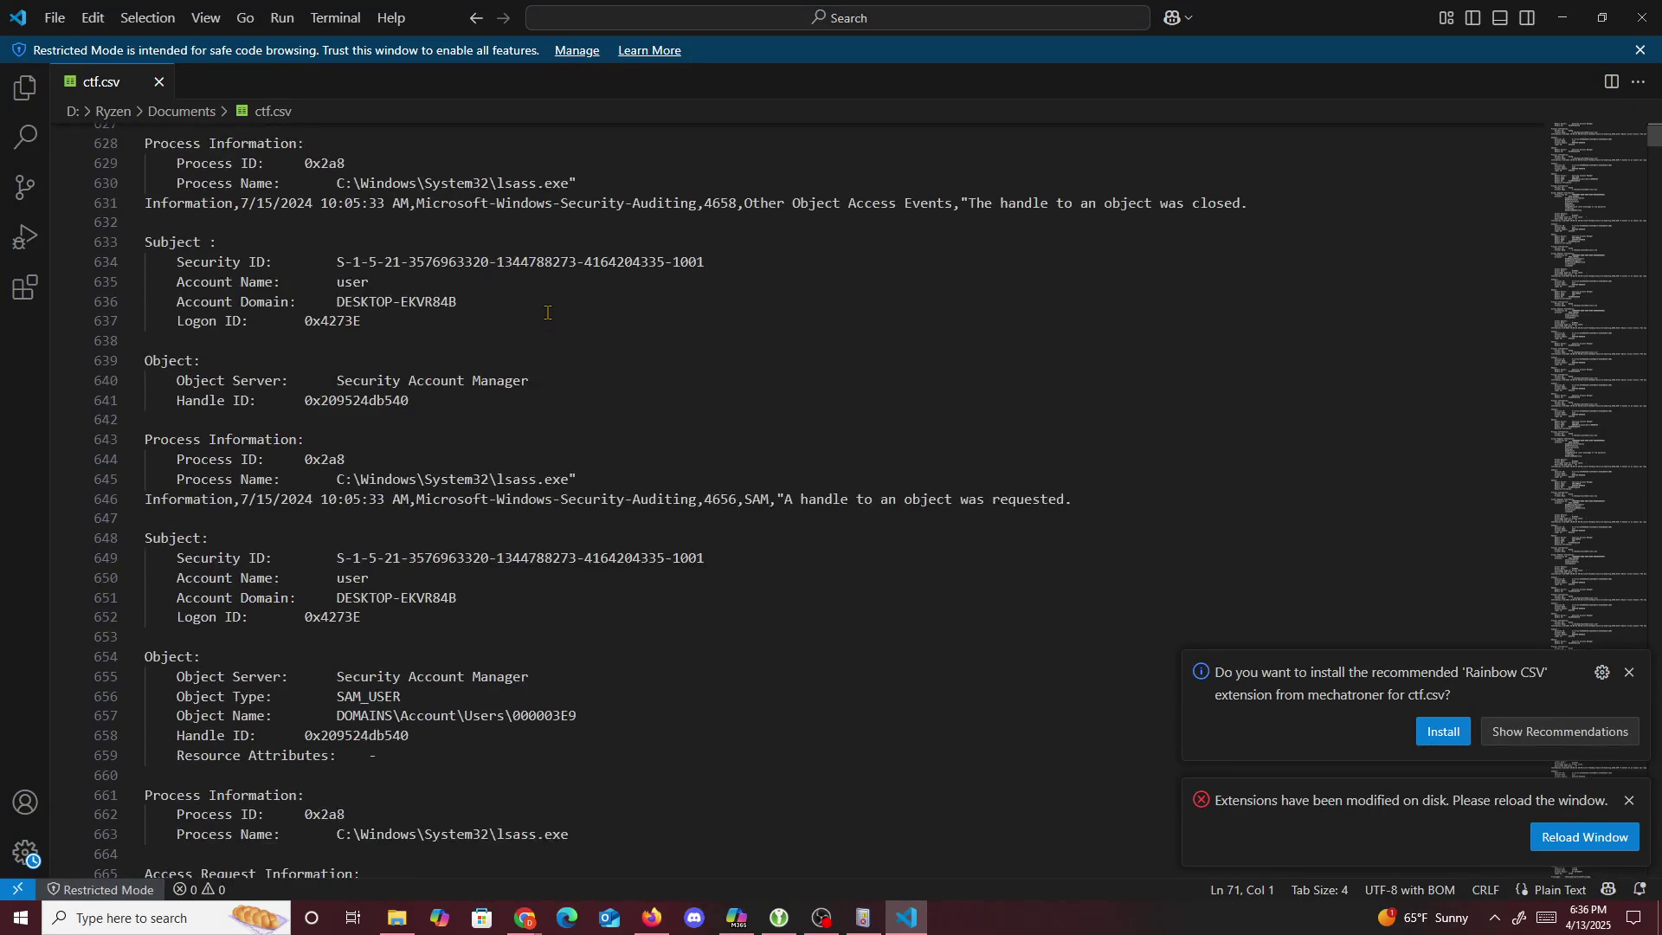
pyautogui.scroll(-9, 549, 315)
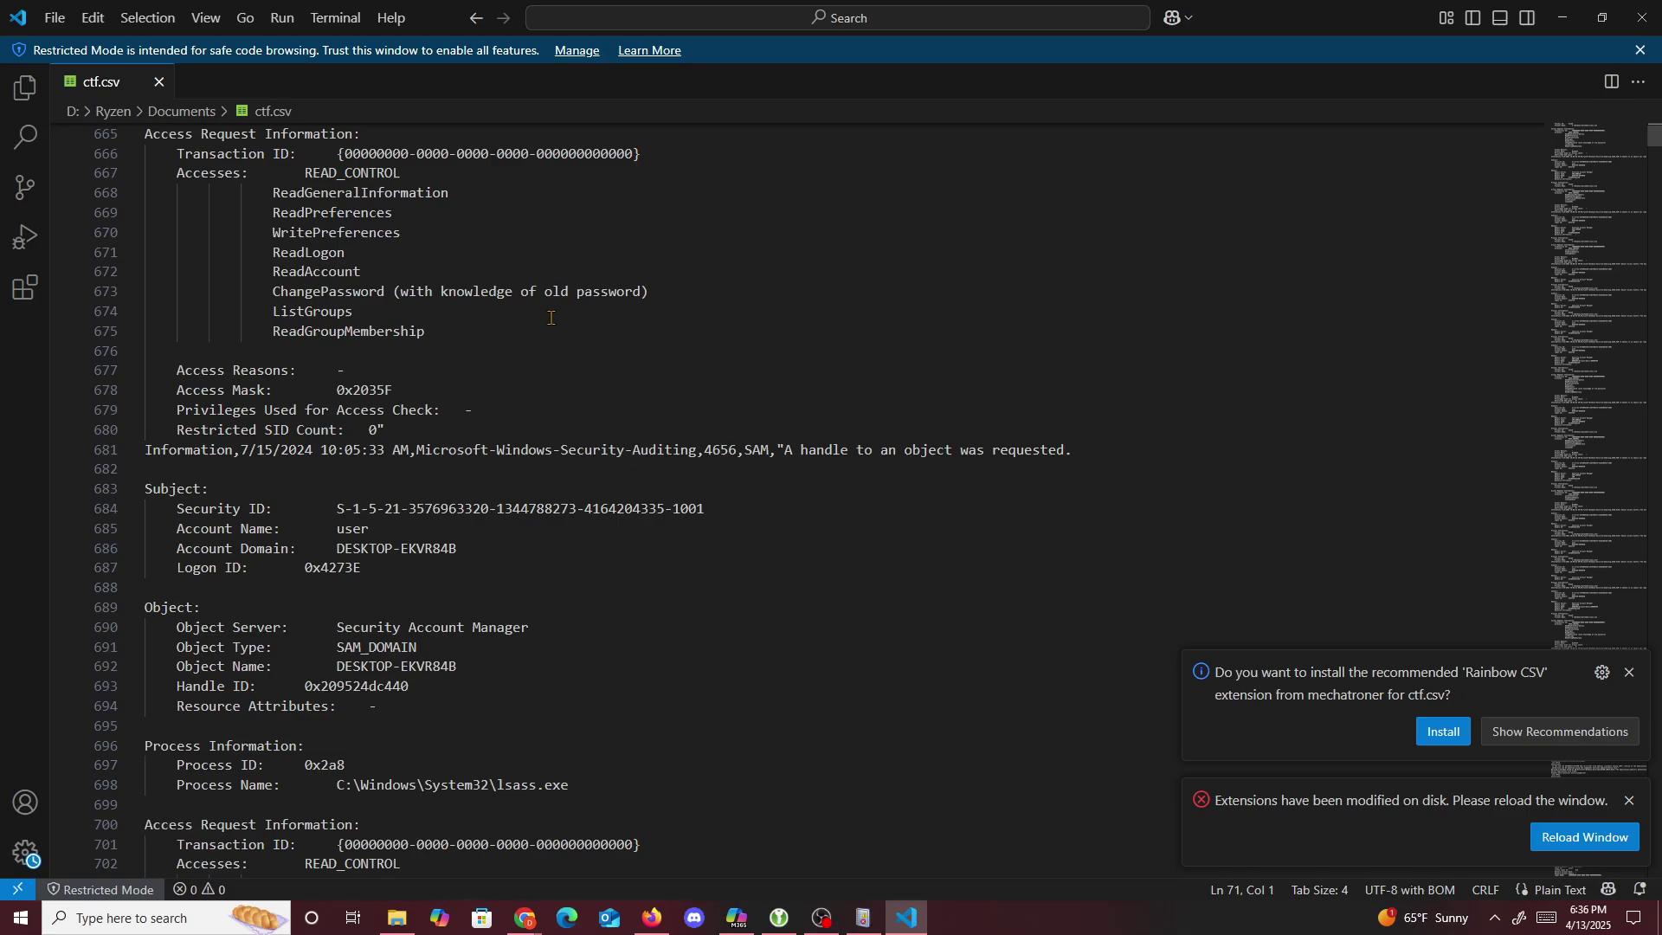
pyautogui.scroll(-12, 551, 320)
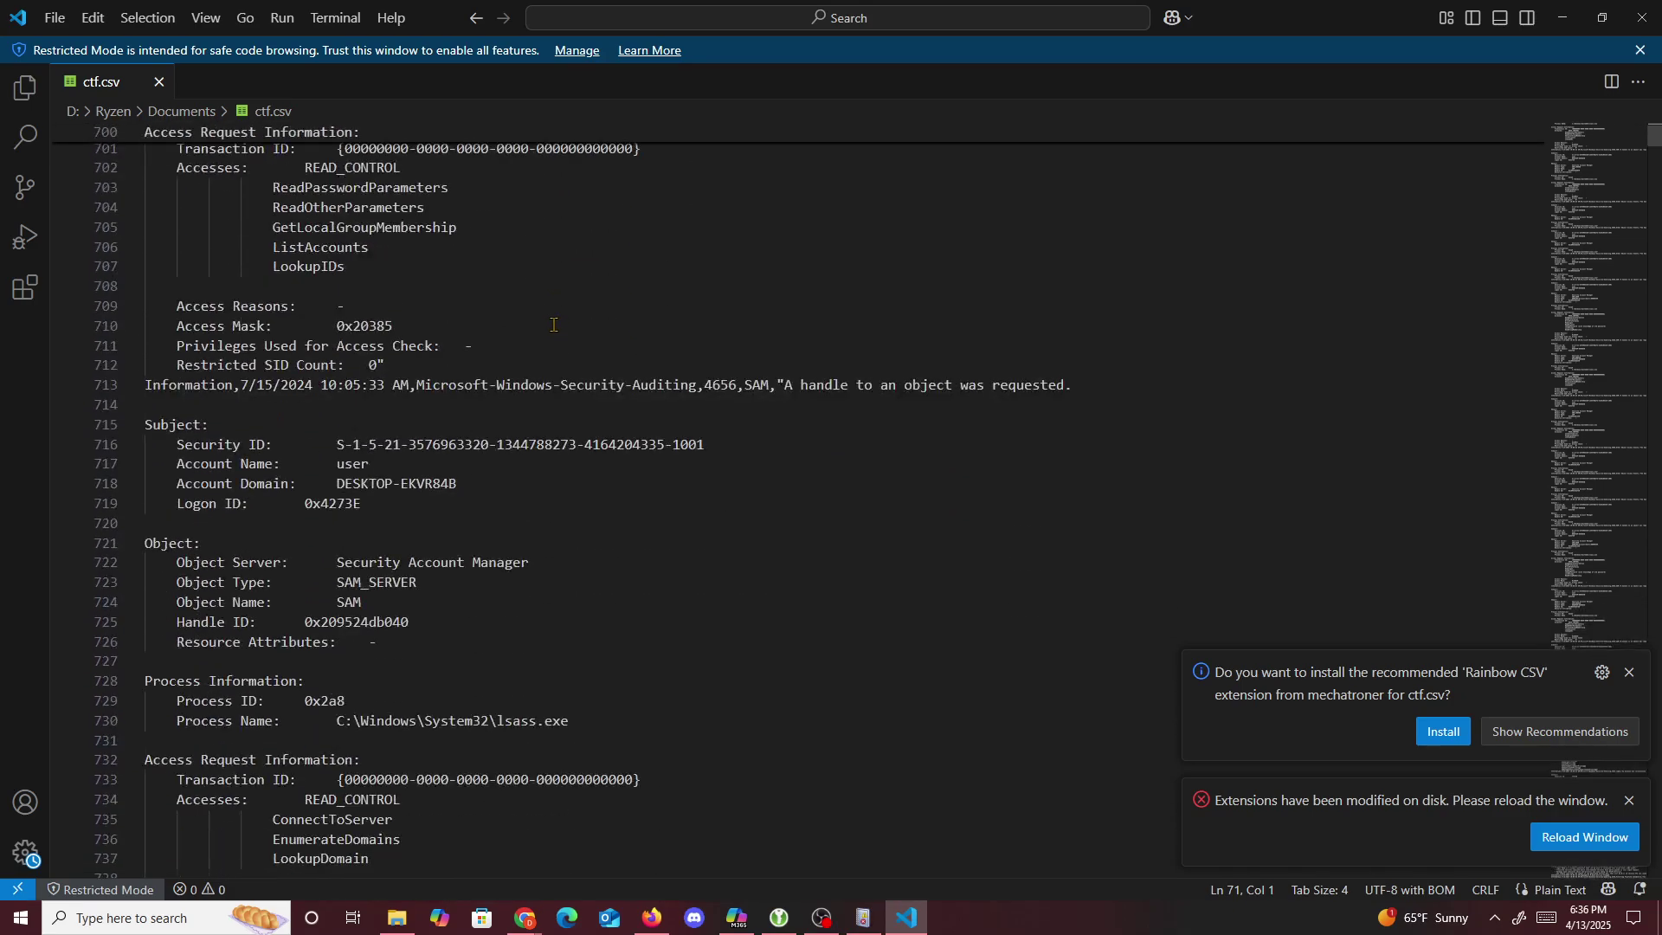
pyautogui.scroll(-15, 553, 324)
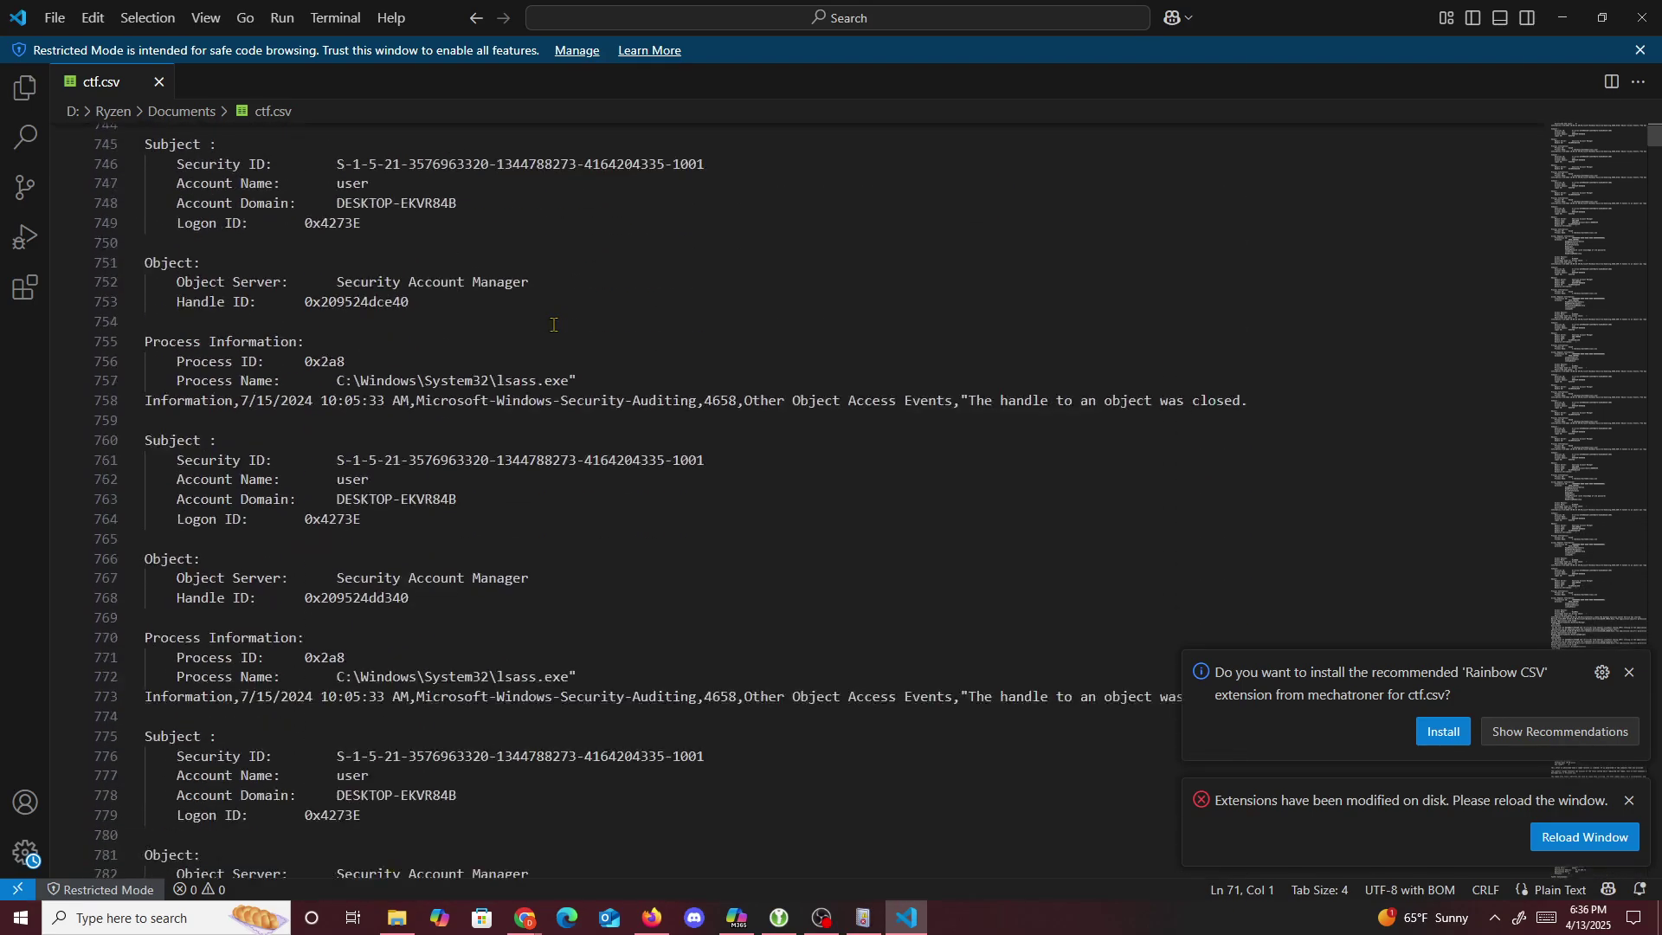
pyautogui.scroll(-4, 554, 325)
pyautogui.scroll(-14, 555, 326)
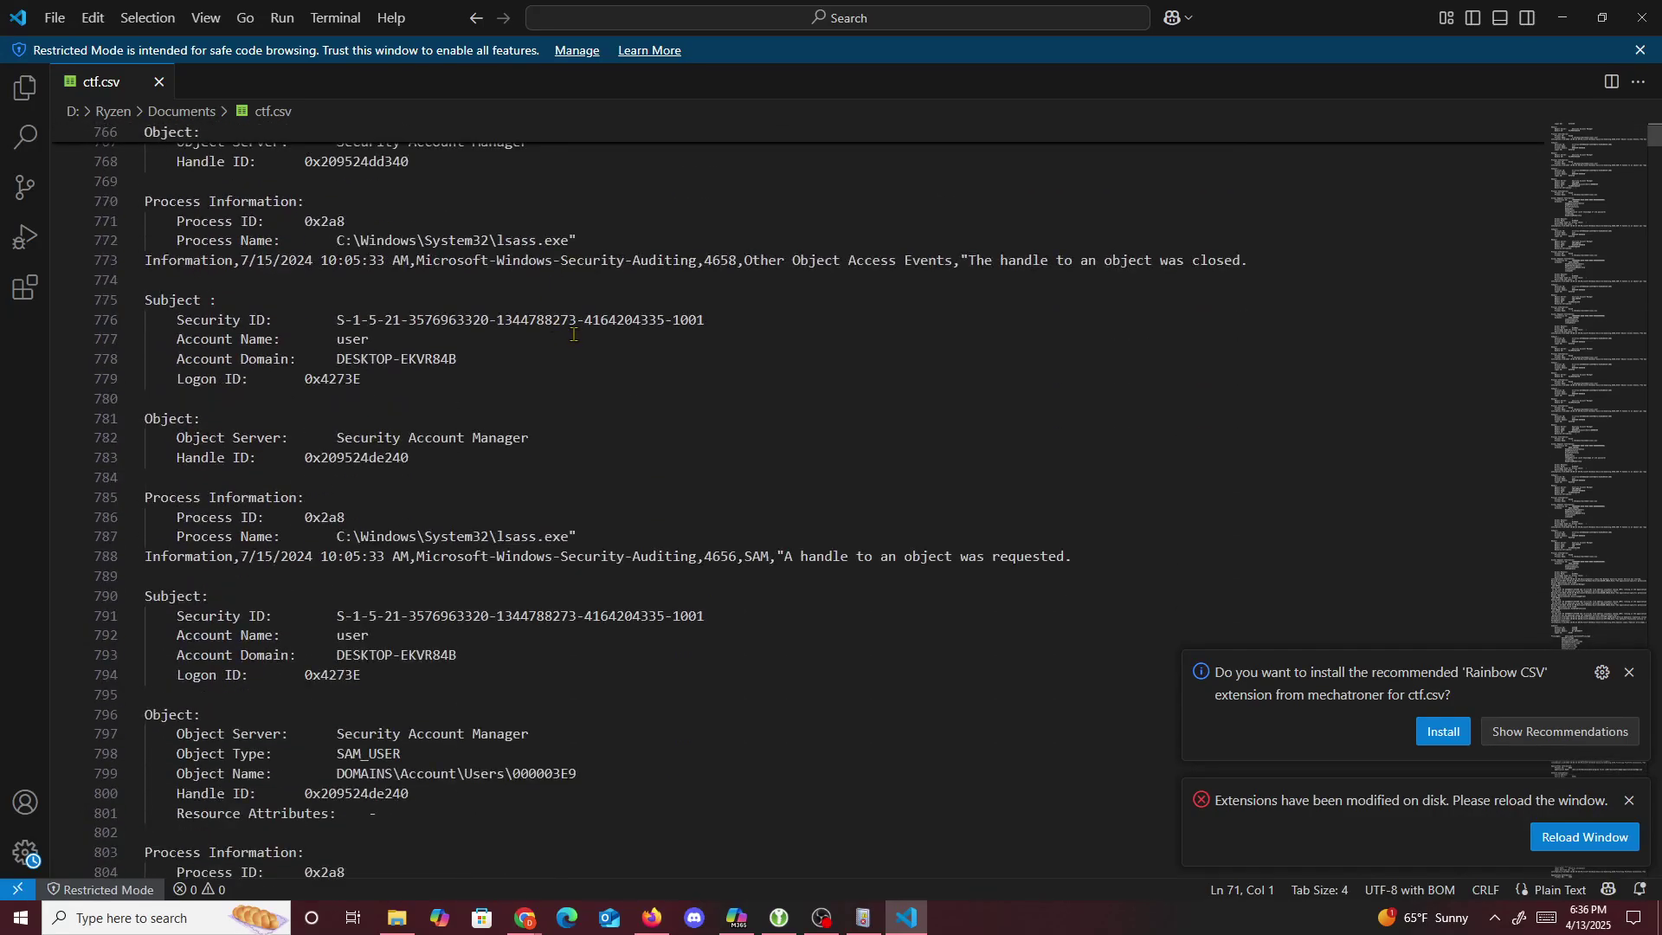
pyautogui.scroll(-10, 573, 335)
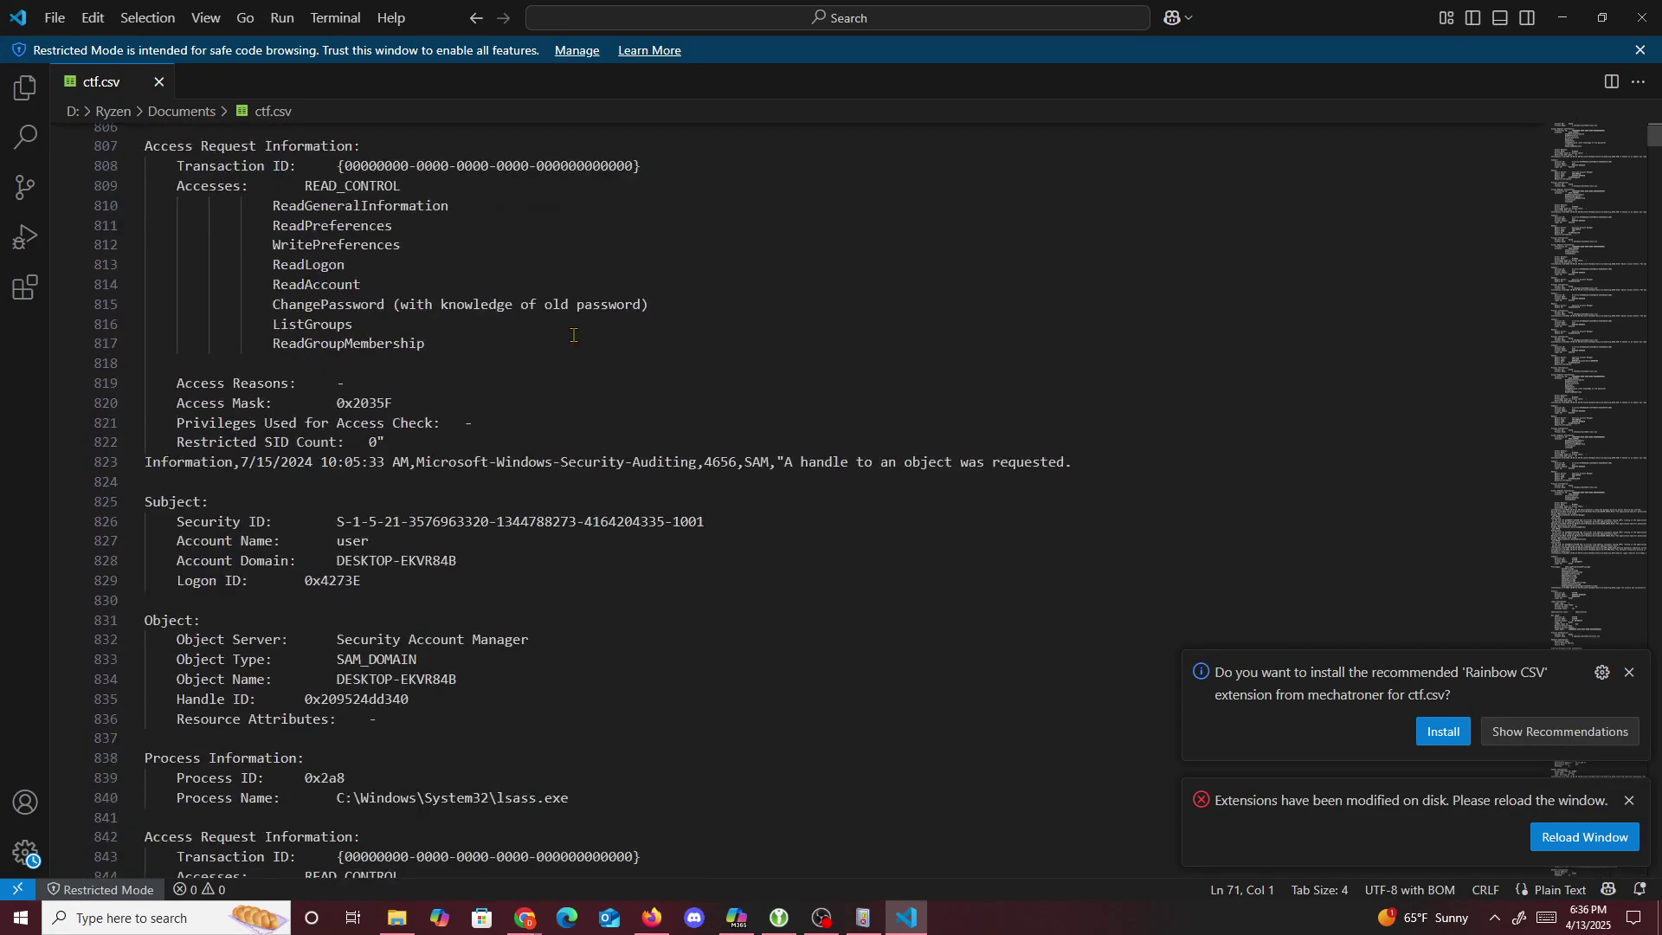
pyautogui.scroll(-13, 573, 338)
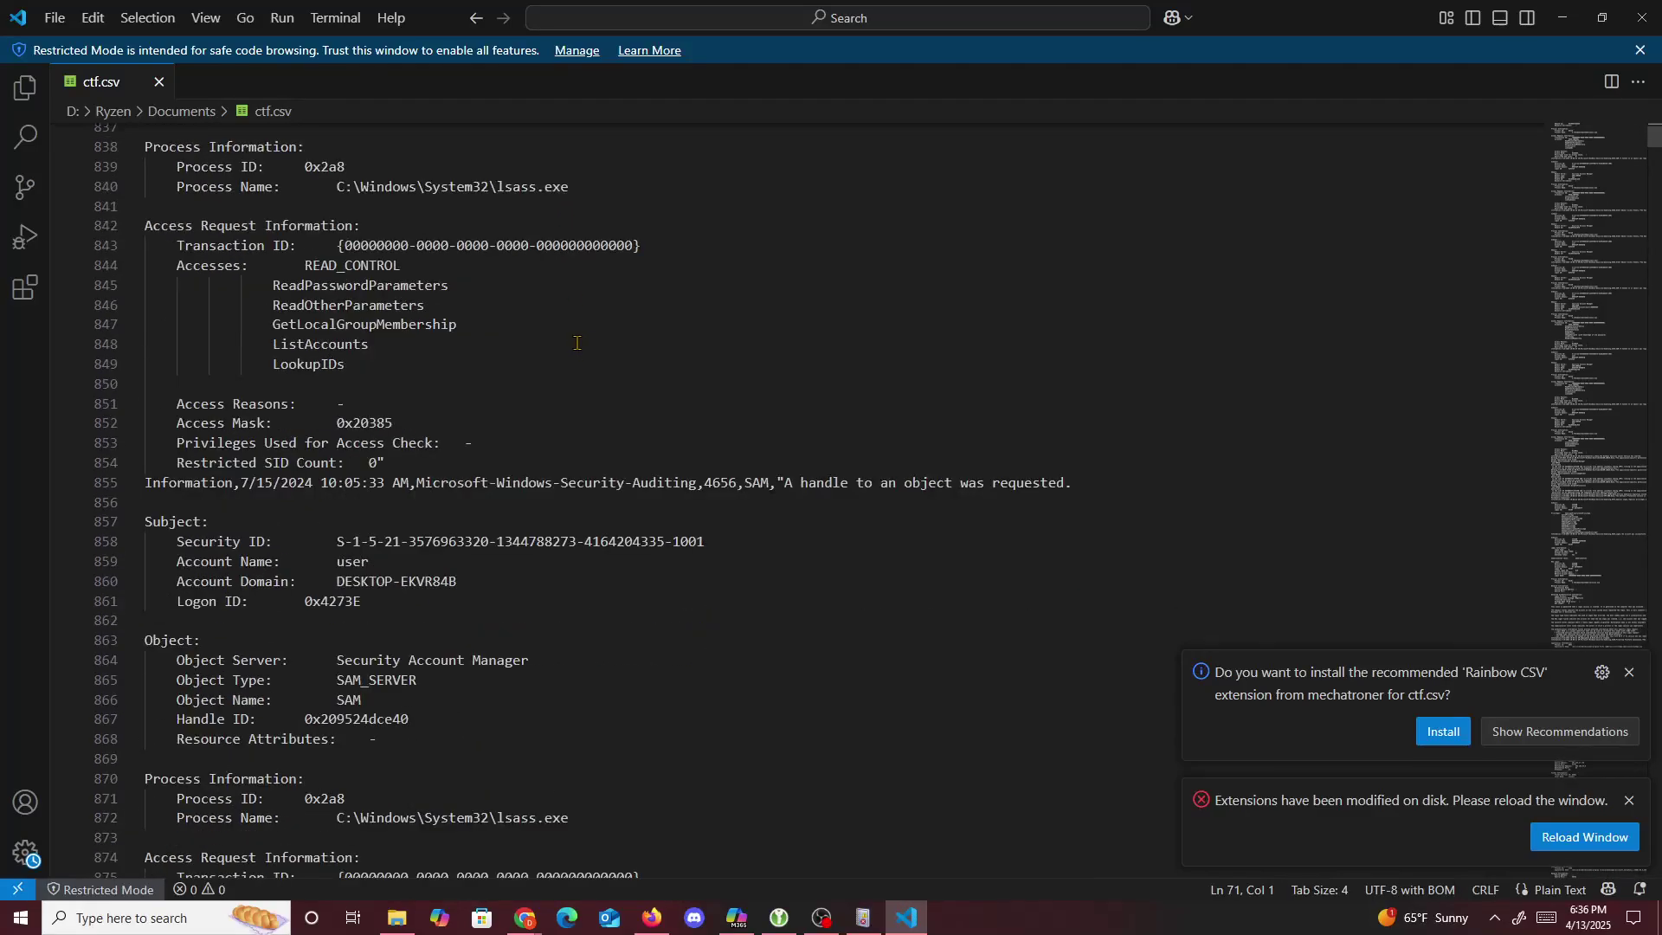
pyautogui.scroll(-13, 574, 341)
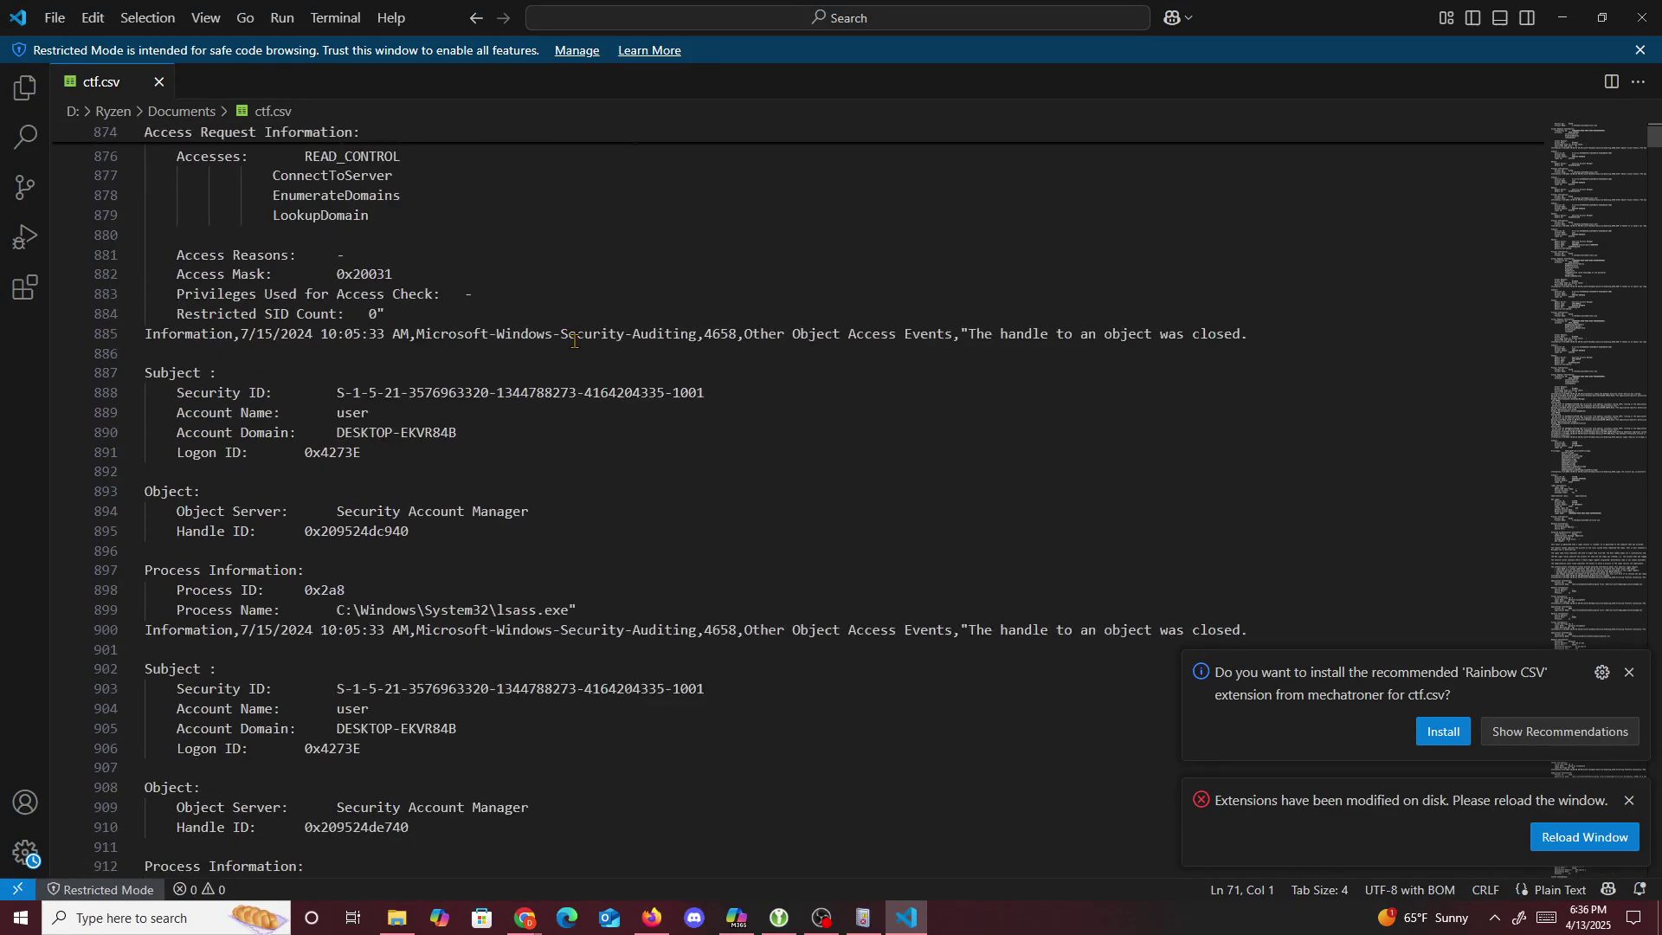
pyautogui.scroll(-9, 583, 340)
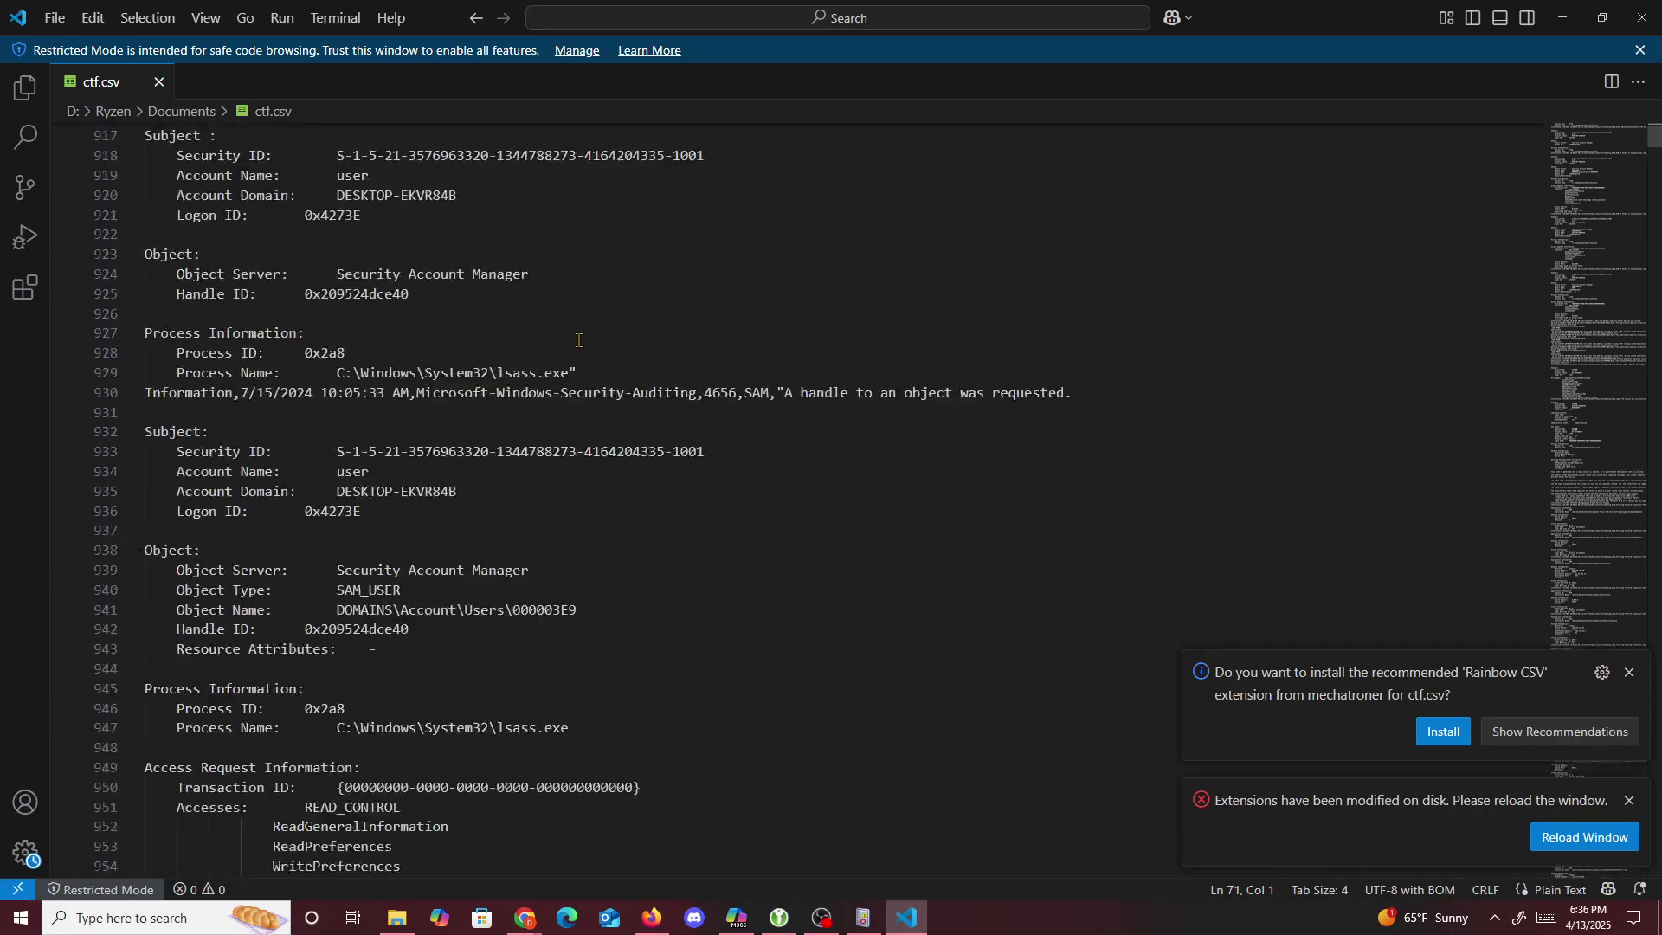
pyautogui.scroll(-12, 578, 331)
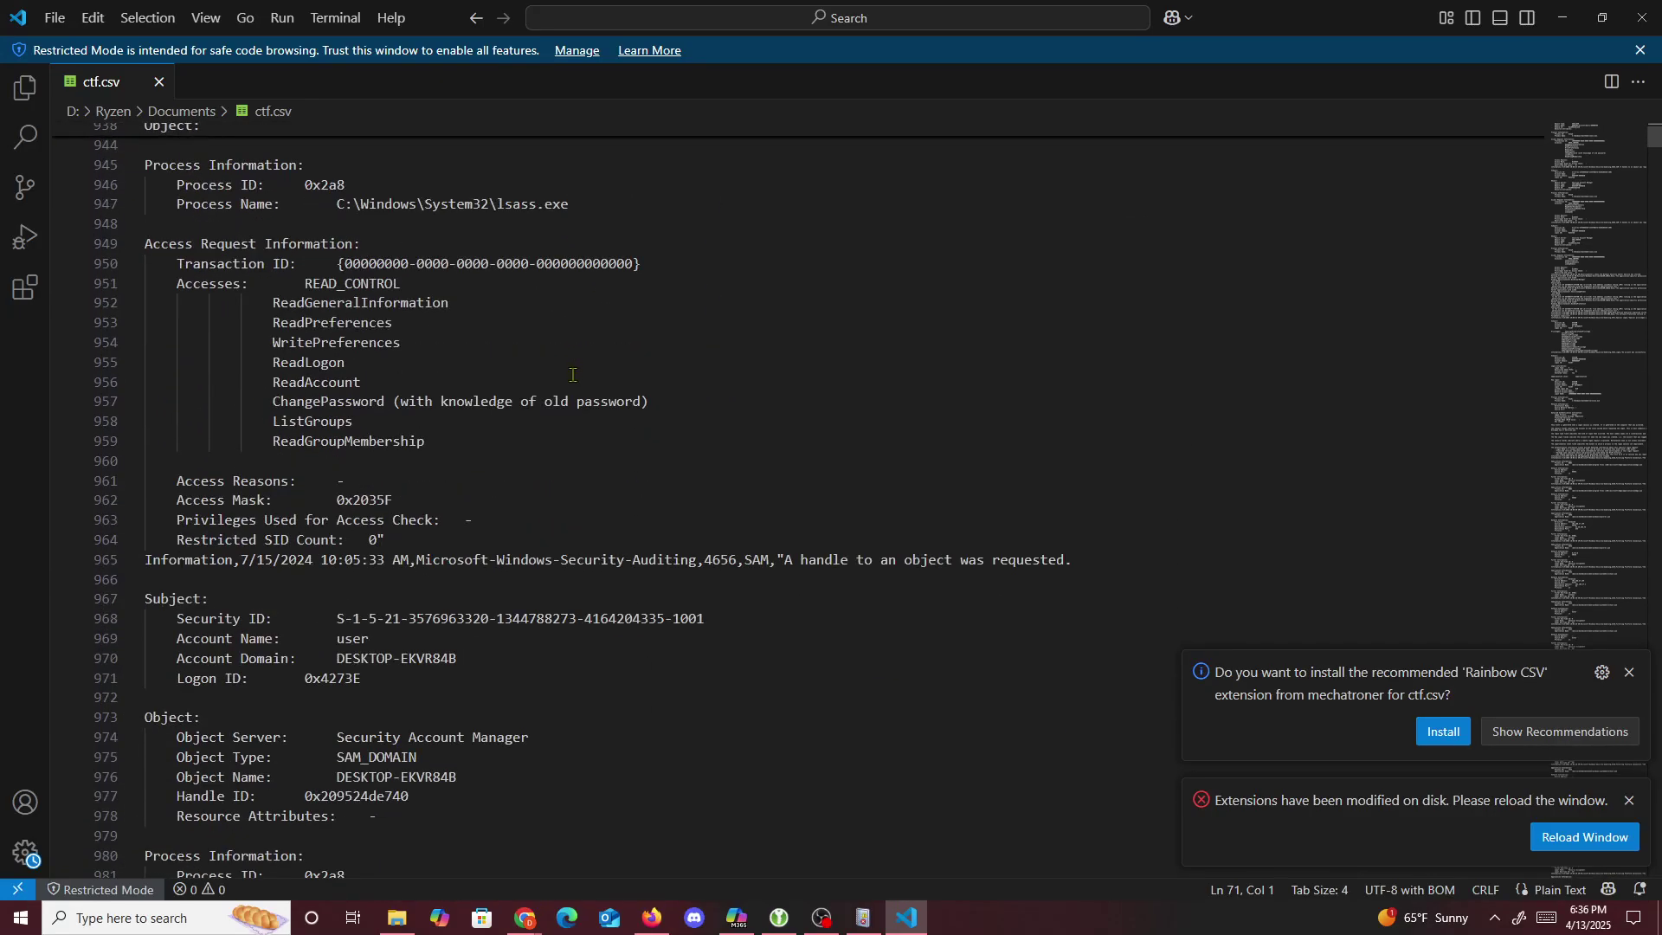
pyautogui.scroll(-11, 578, 401)
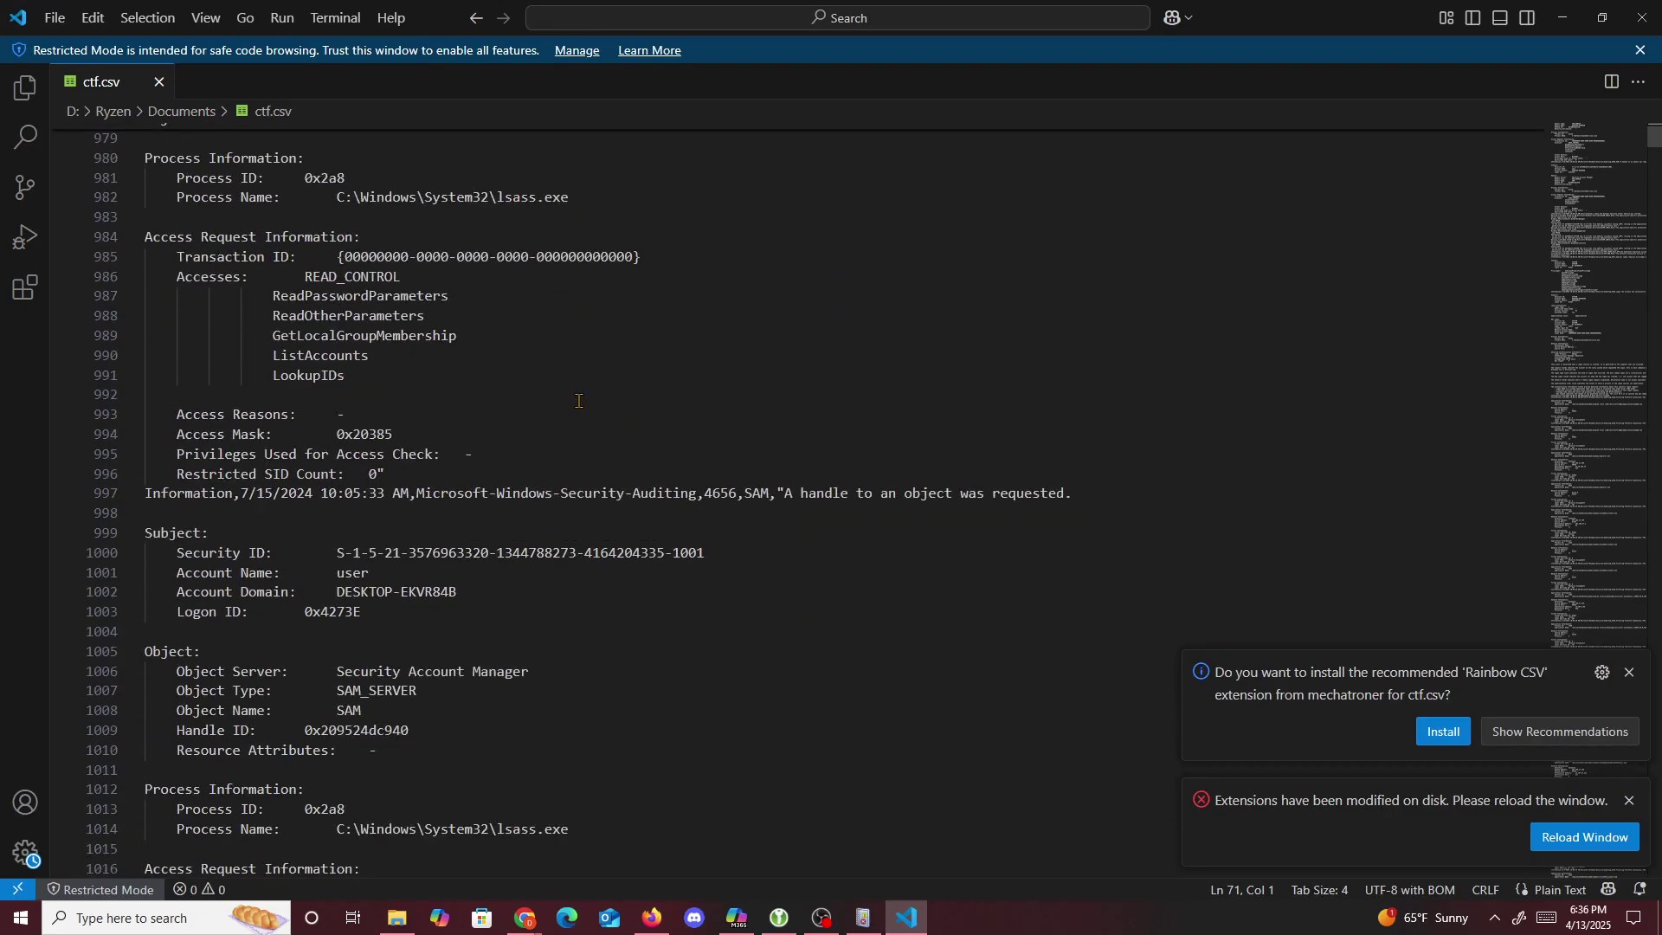
pyautogui.scroll(-13, 576, 410)
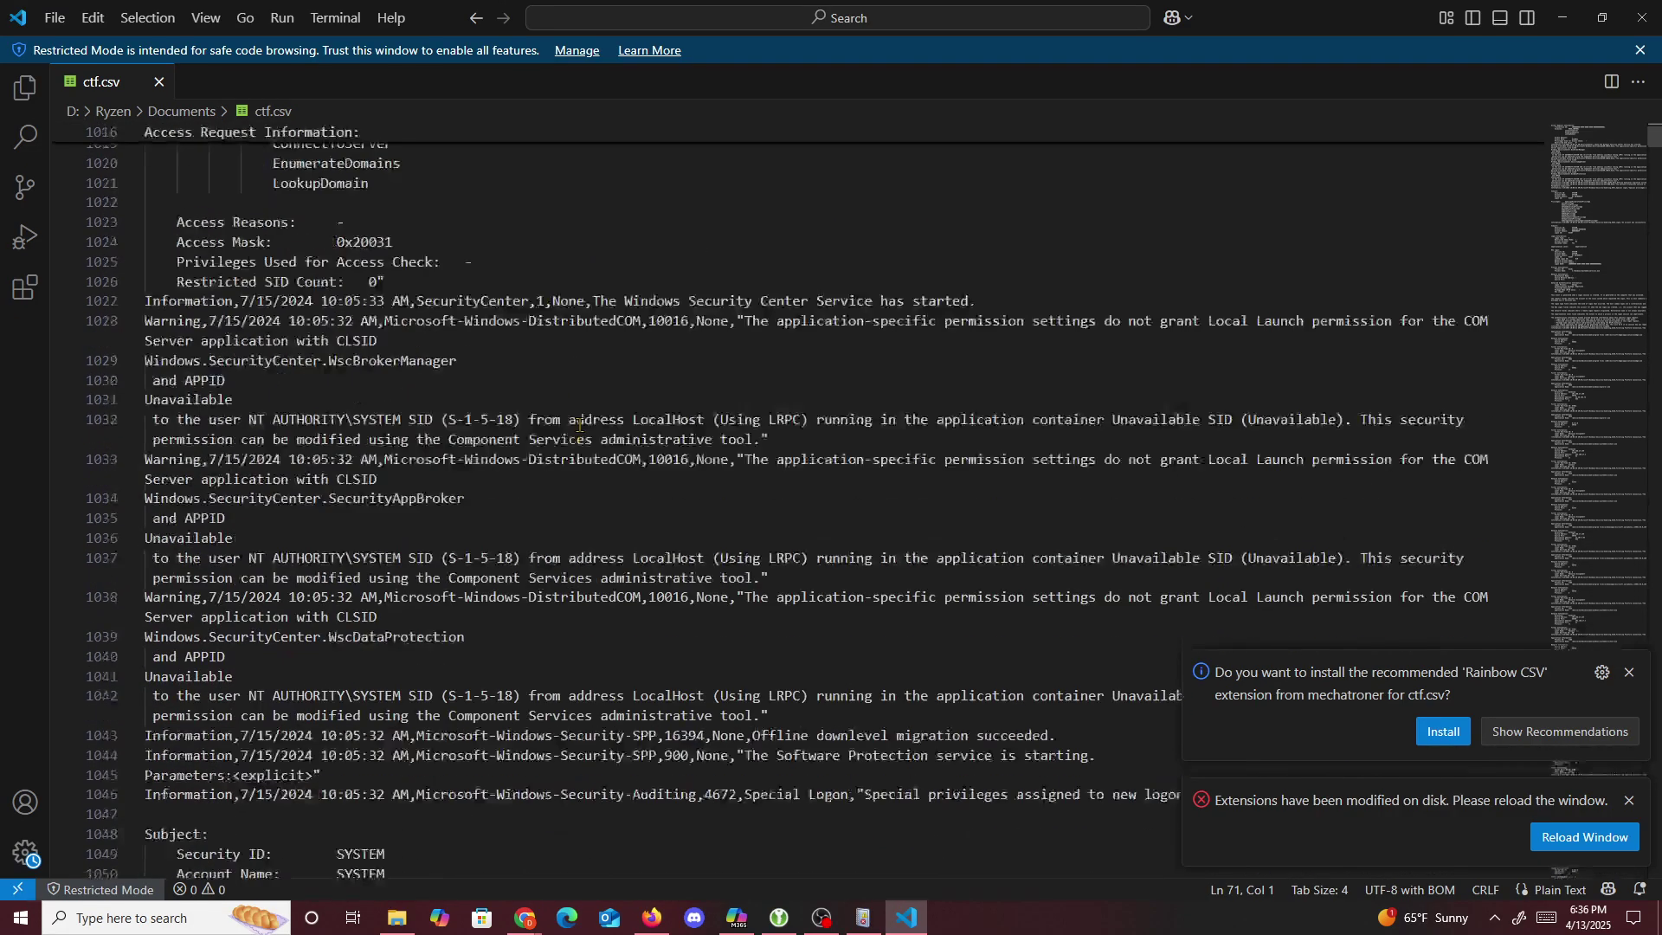
pyautogui.scroll(-16, 627, 434)
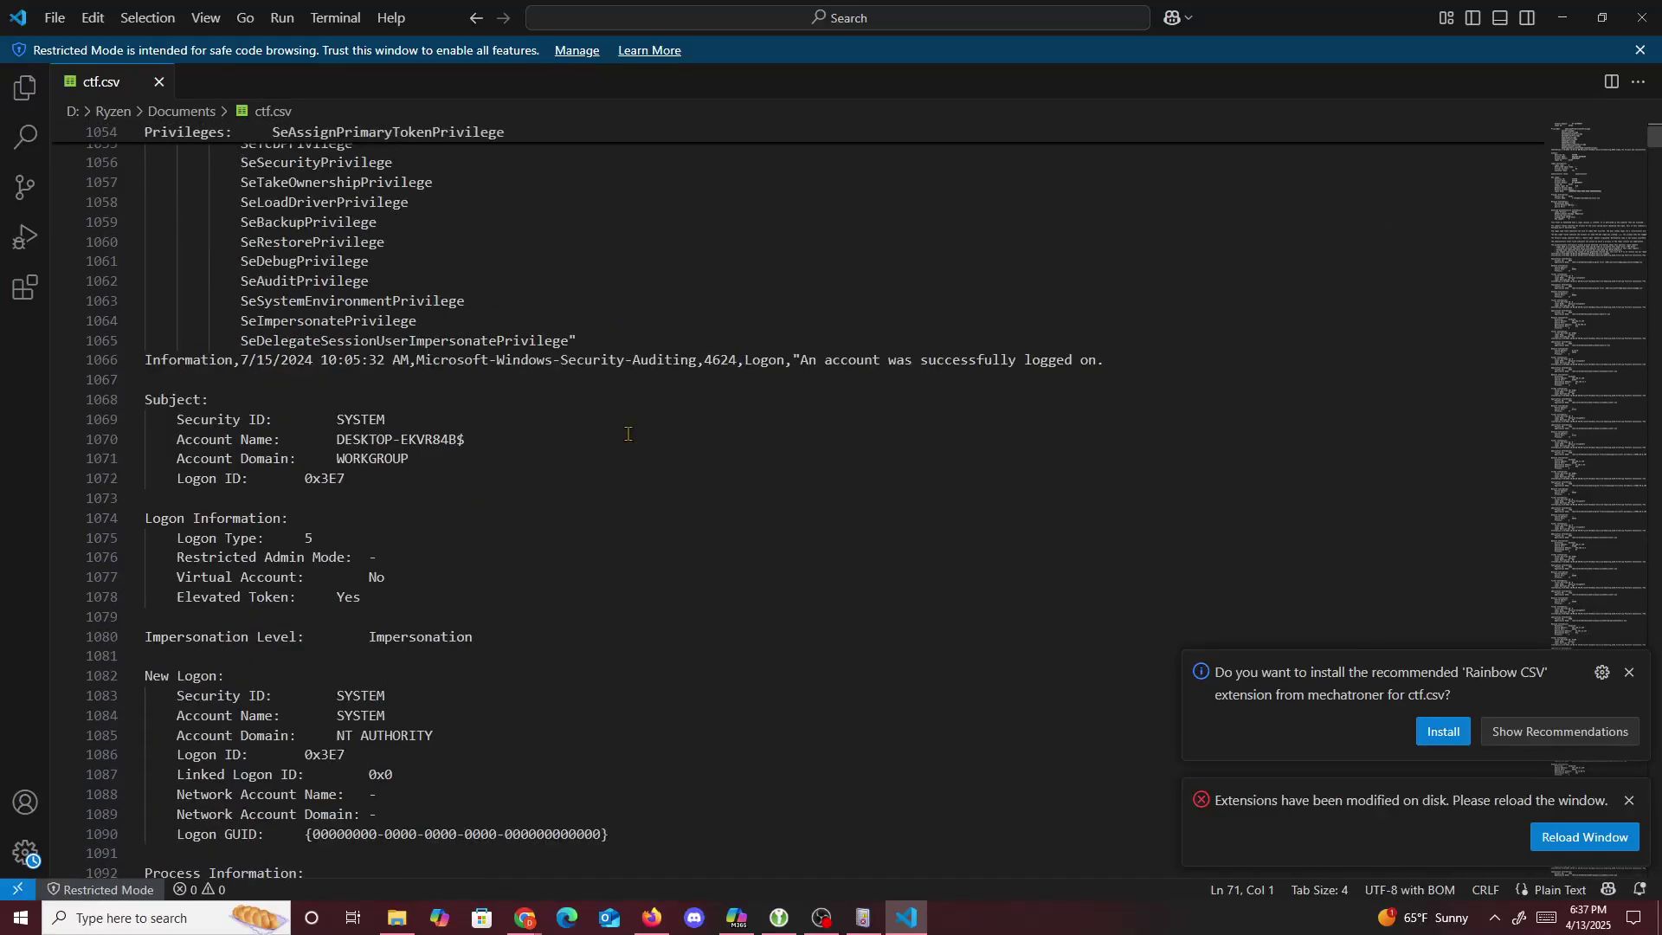
pyautogui.scroll(-8, 630, 442)
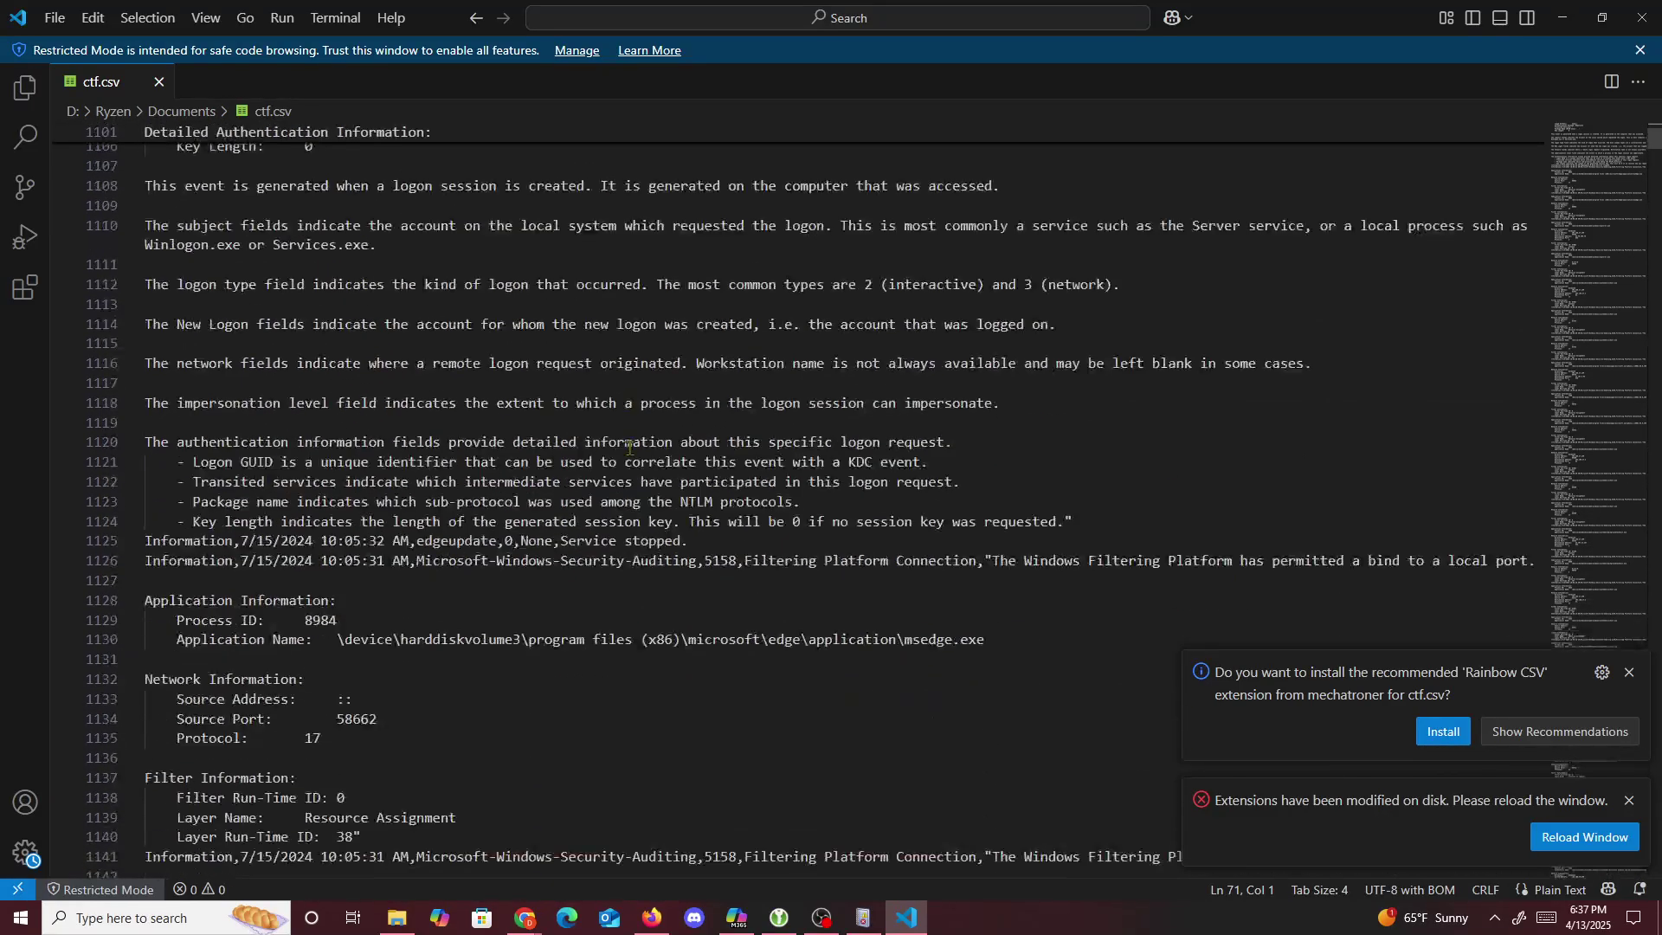
pyautogui.scroll(-14, 631, 442)
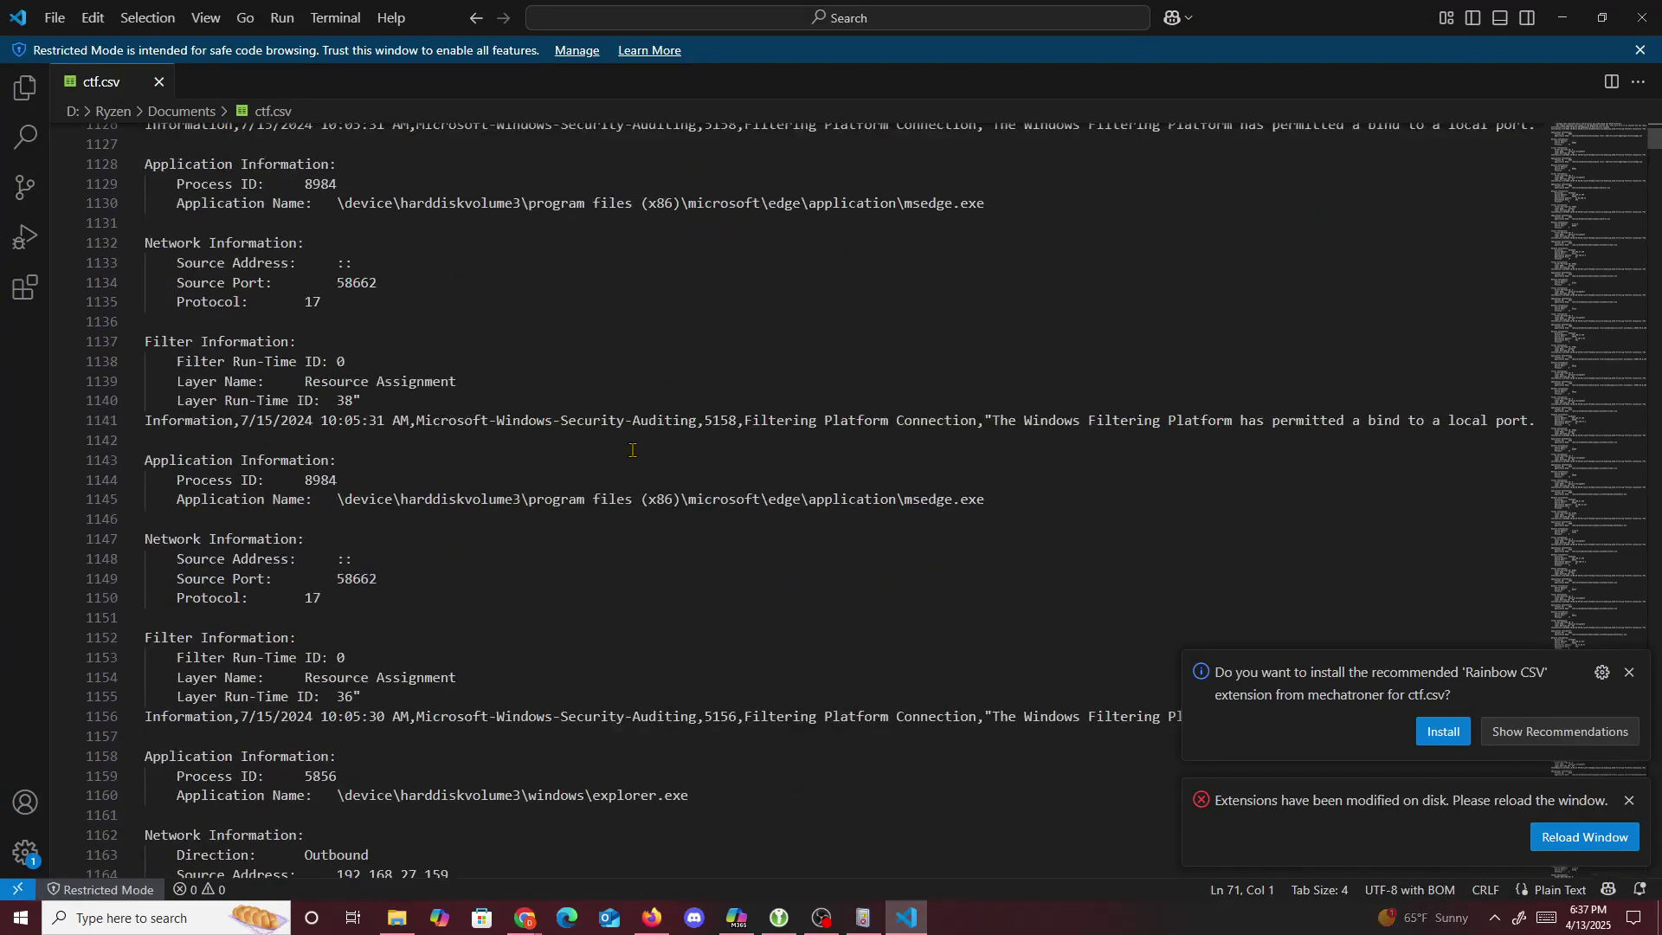
pyautogui.click(632, 424)
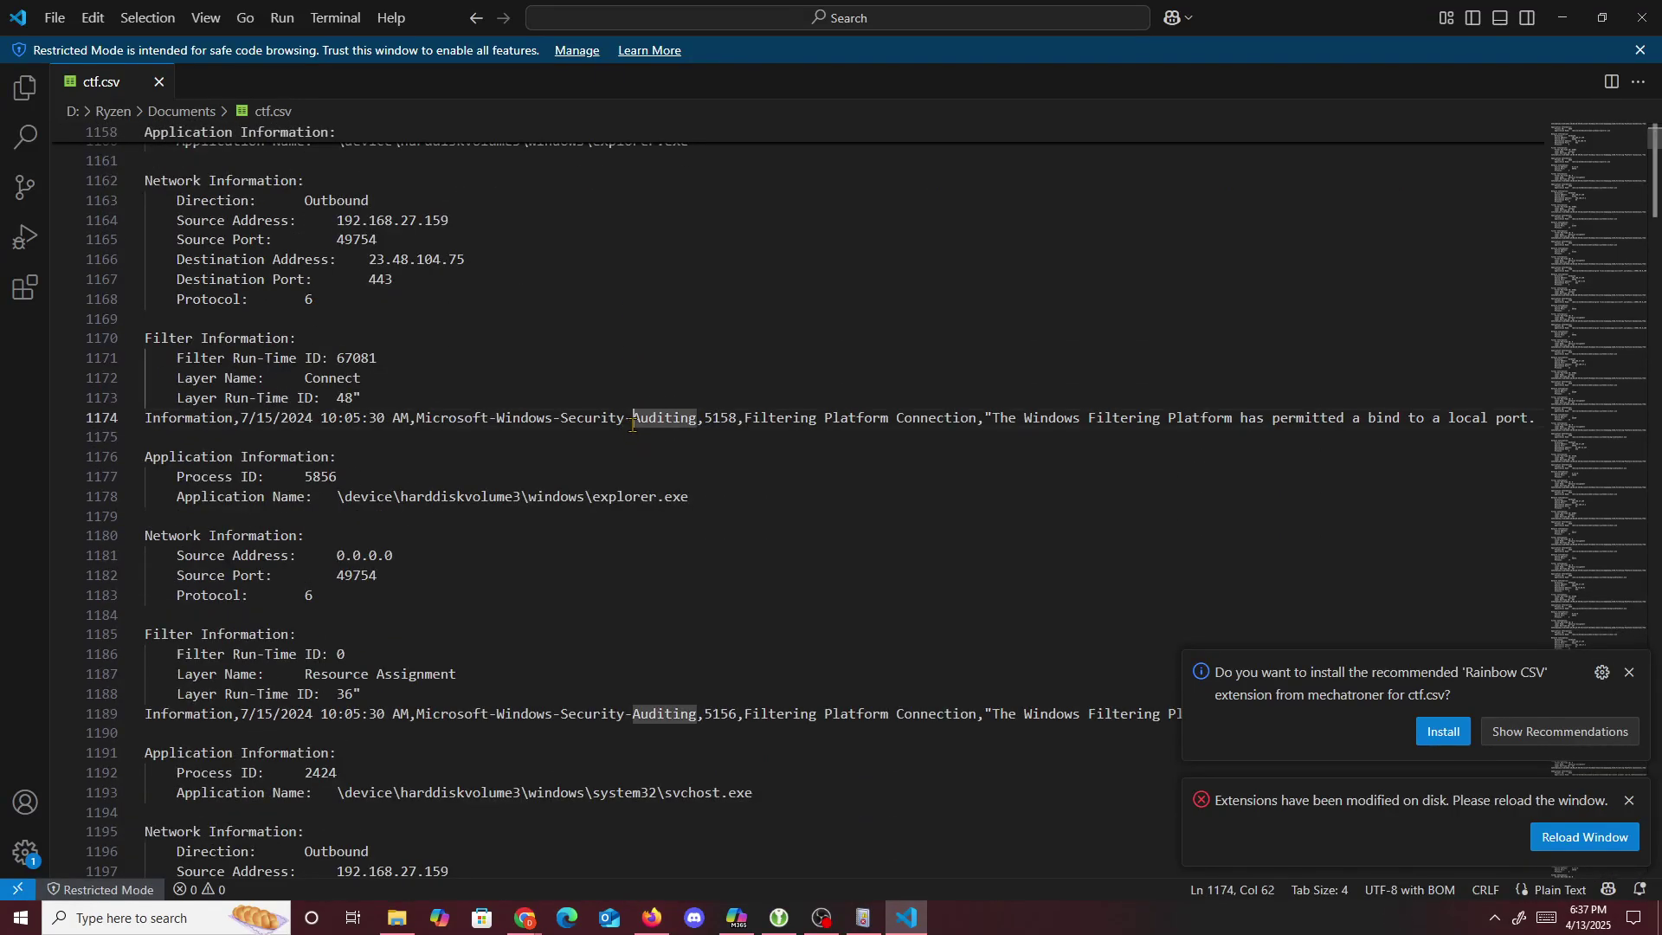
pyautogui.click(739, 357)
# - Search ctf.csv for '==' and copy the base64 string in the Immediate Shutdown entry
pyautogui.hotkey('ctrl', 'f')
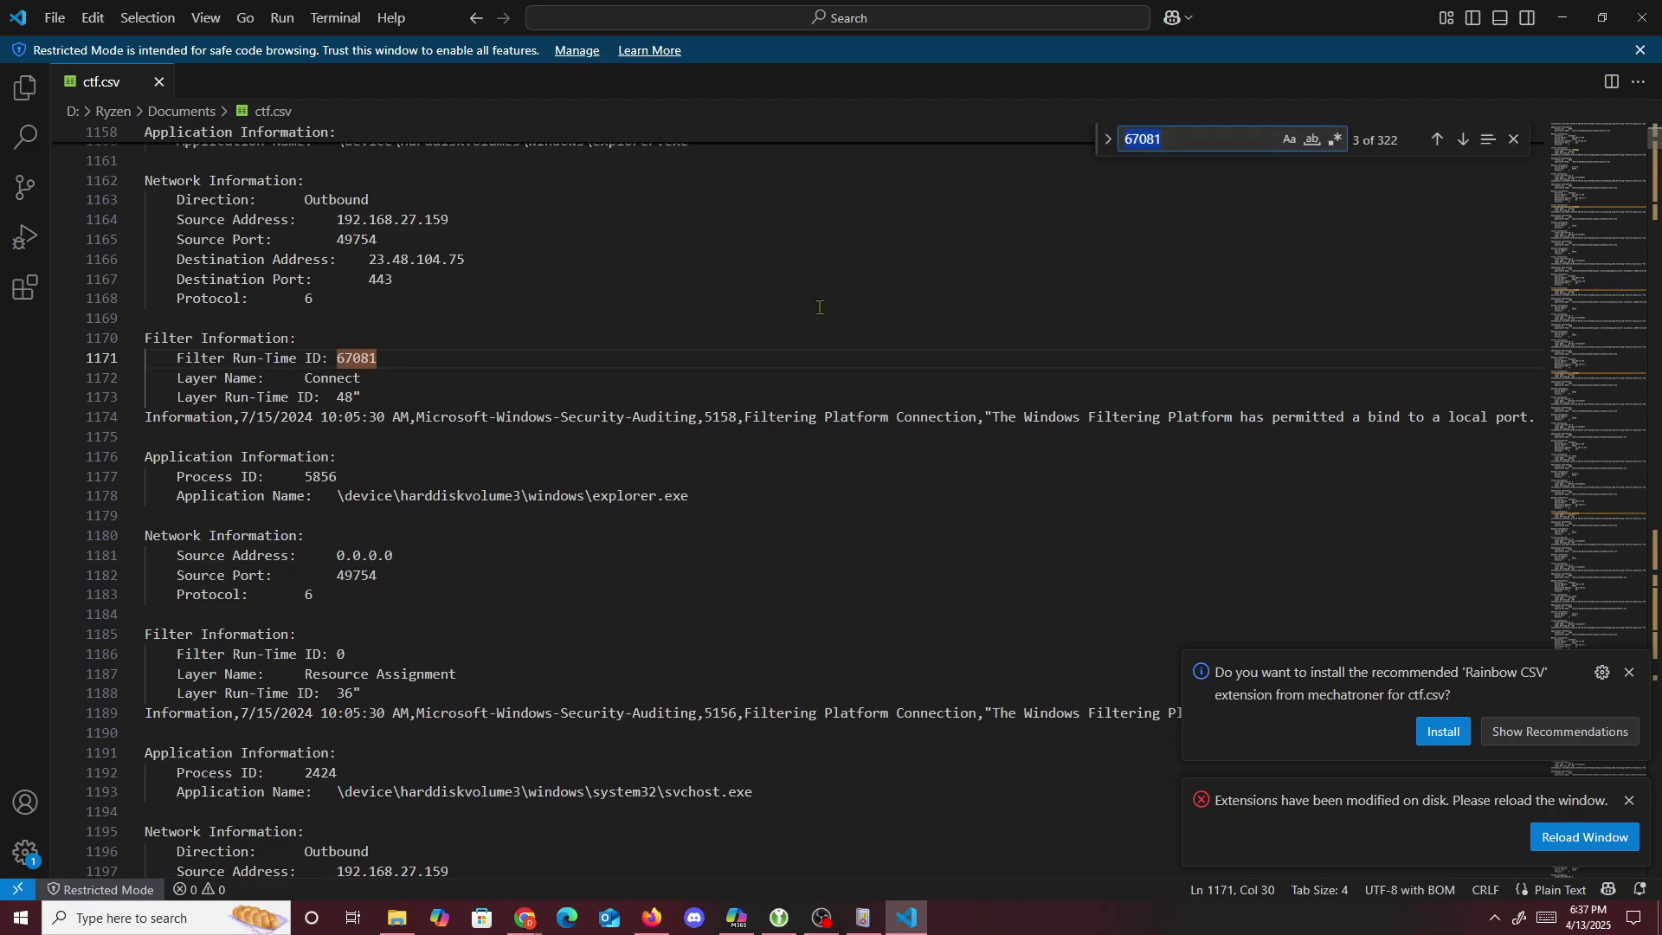
pyautogui.write('==')
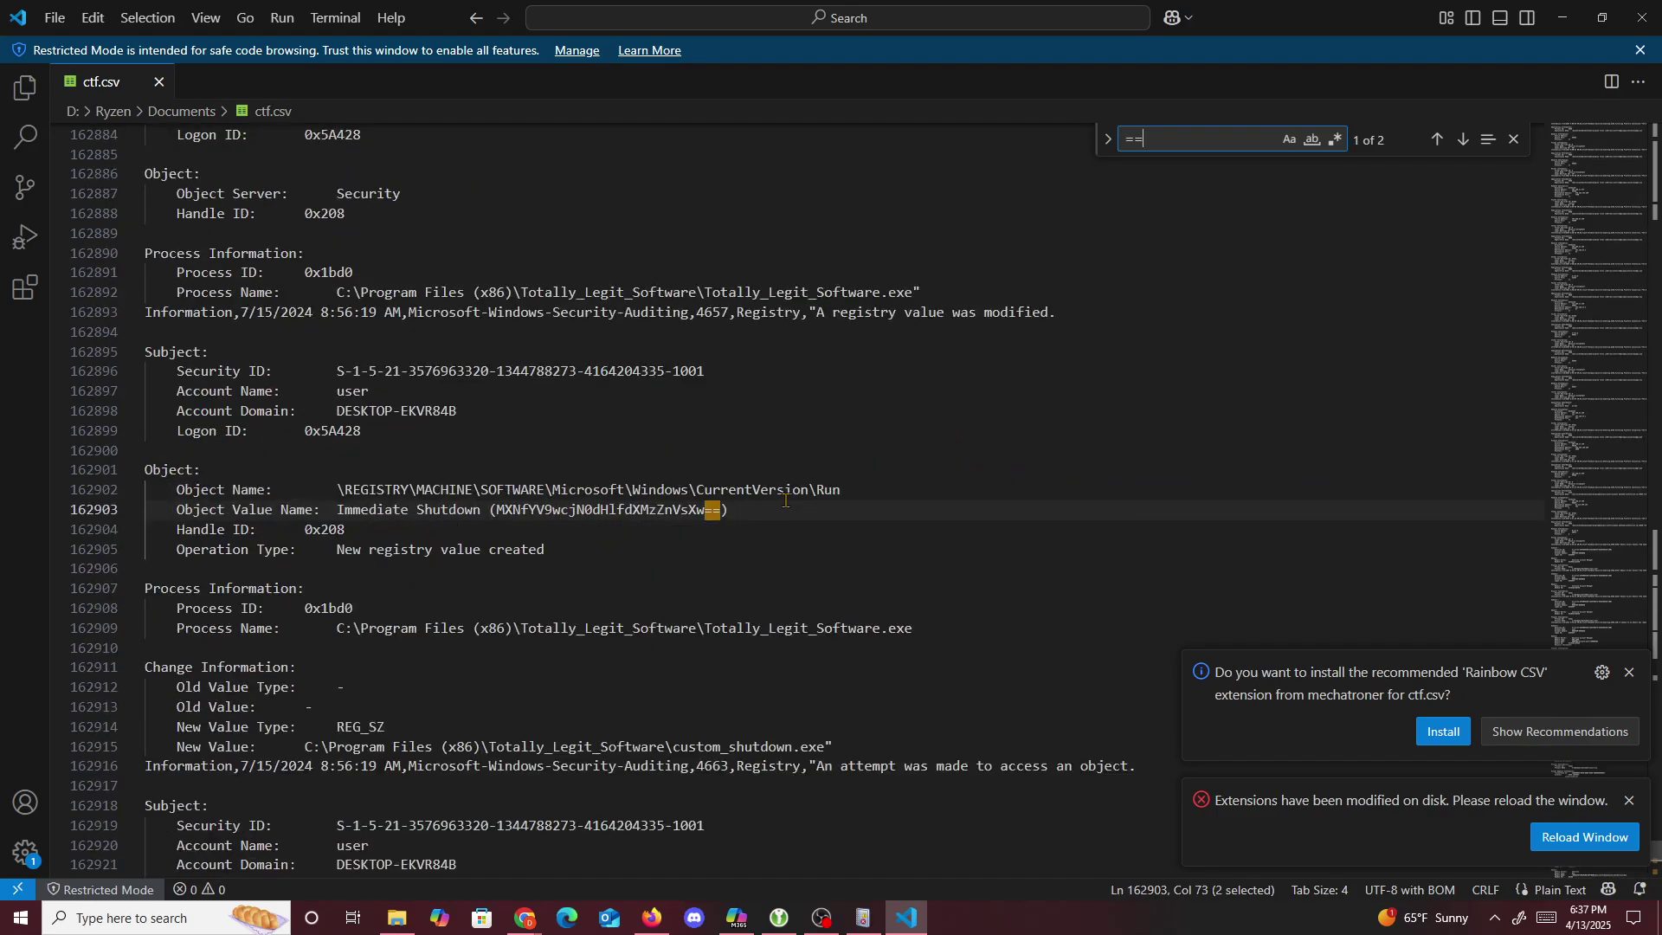
pyautogui.press('Return')
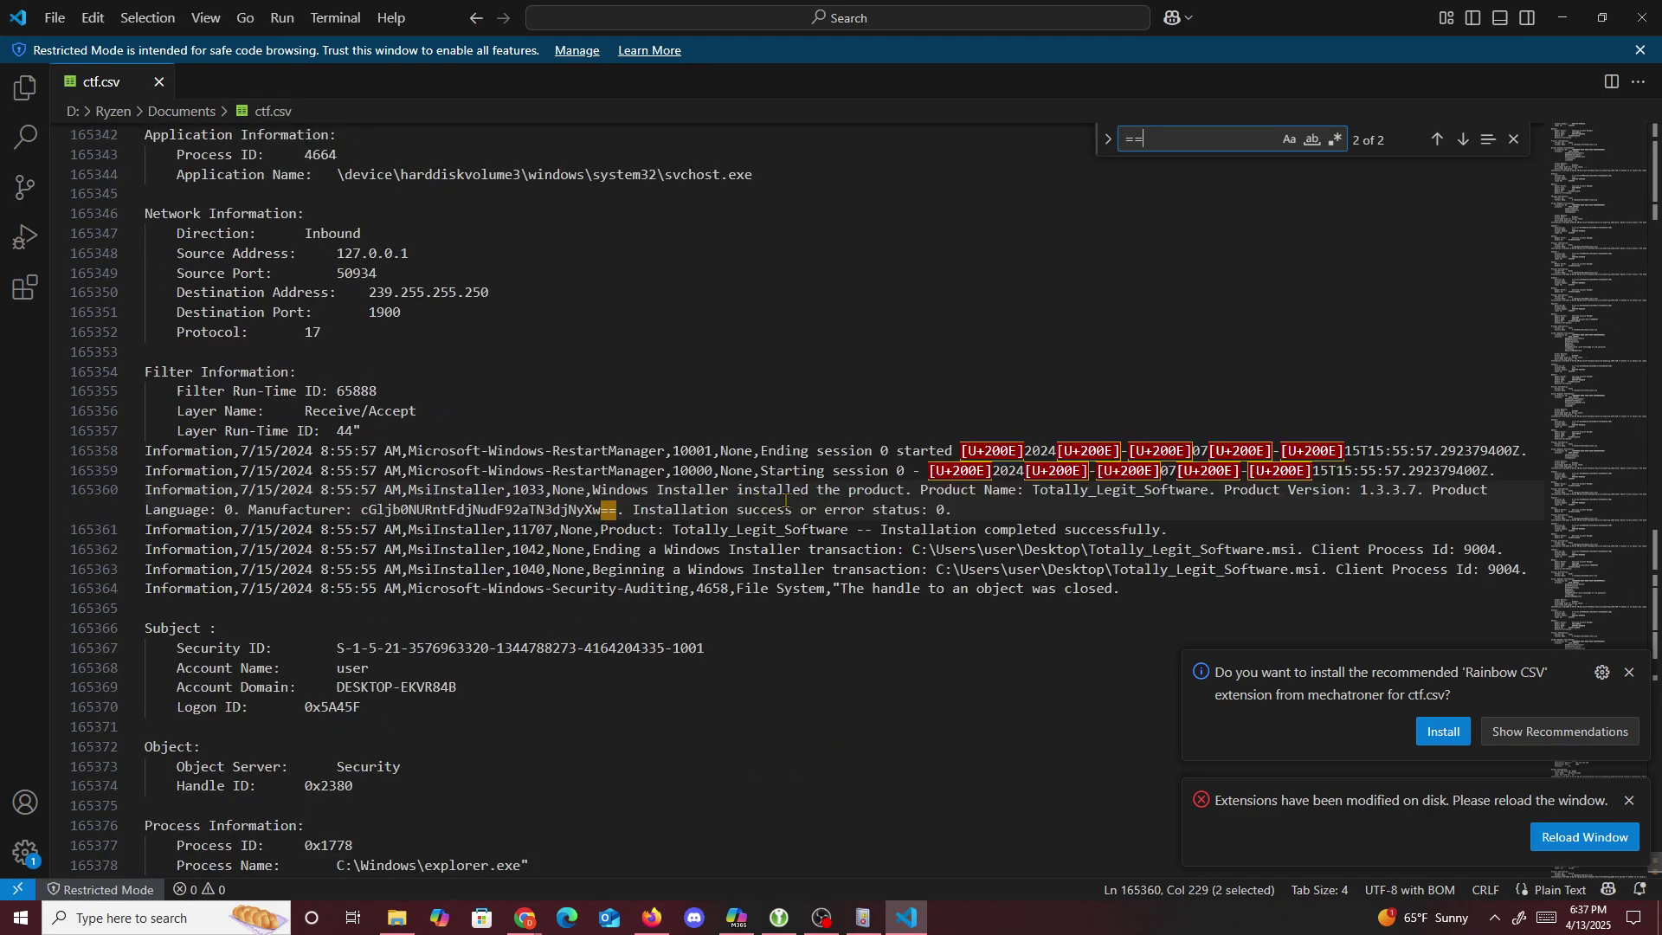
pyautogui.press('Return')
pyautogui.press('Return')
pyautogui.press('Return')
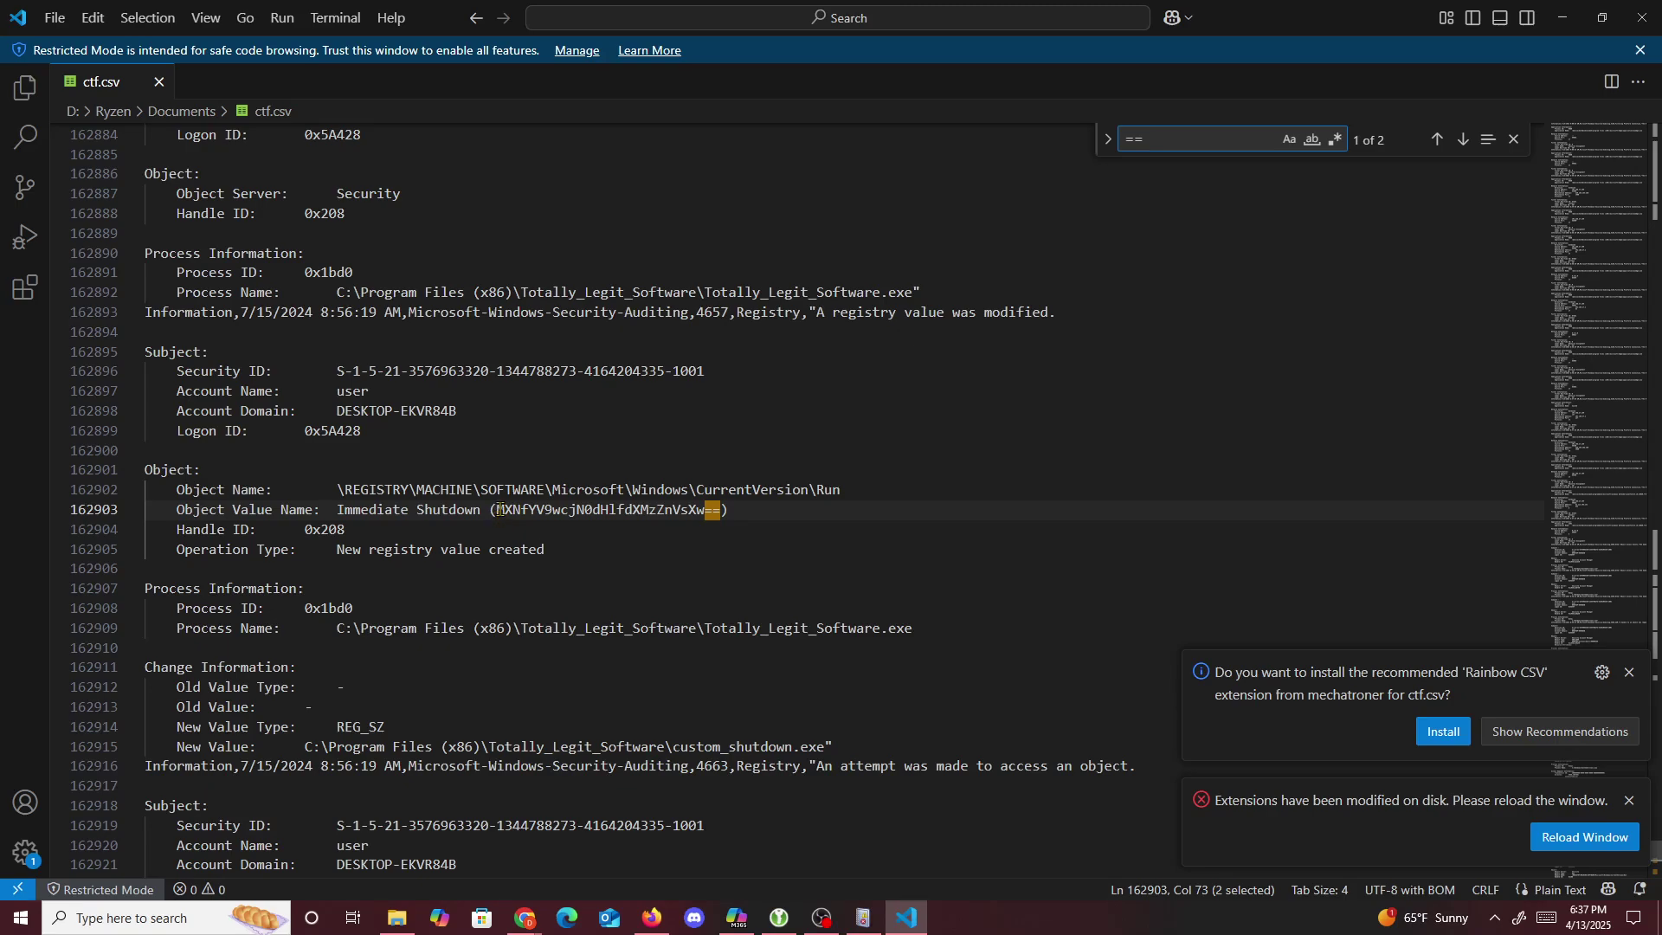
pyautogui.moveTo(500, 512); pyautogui.dragTo(709, 516)
pyautogui.rightClick(710, 516)
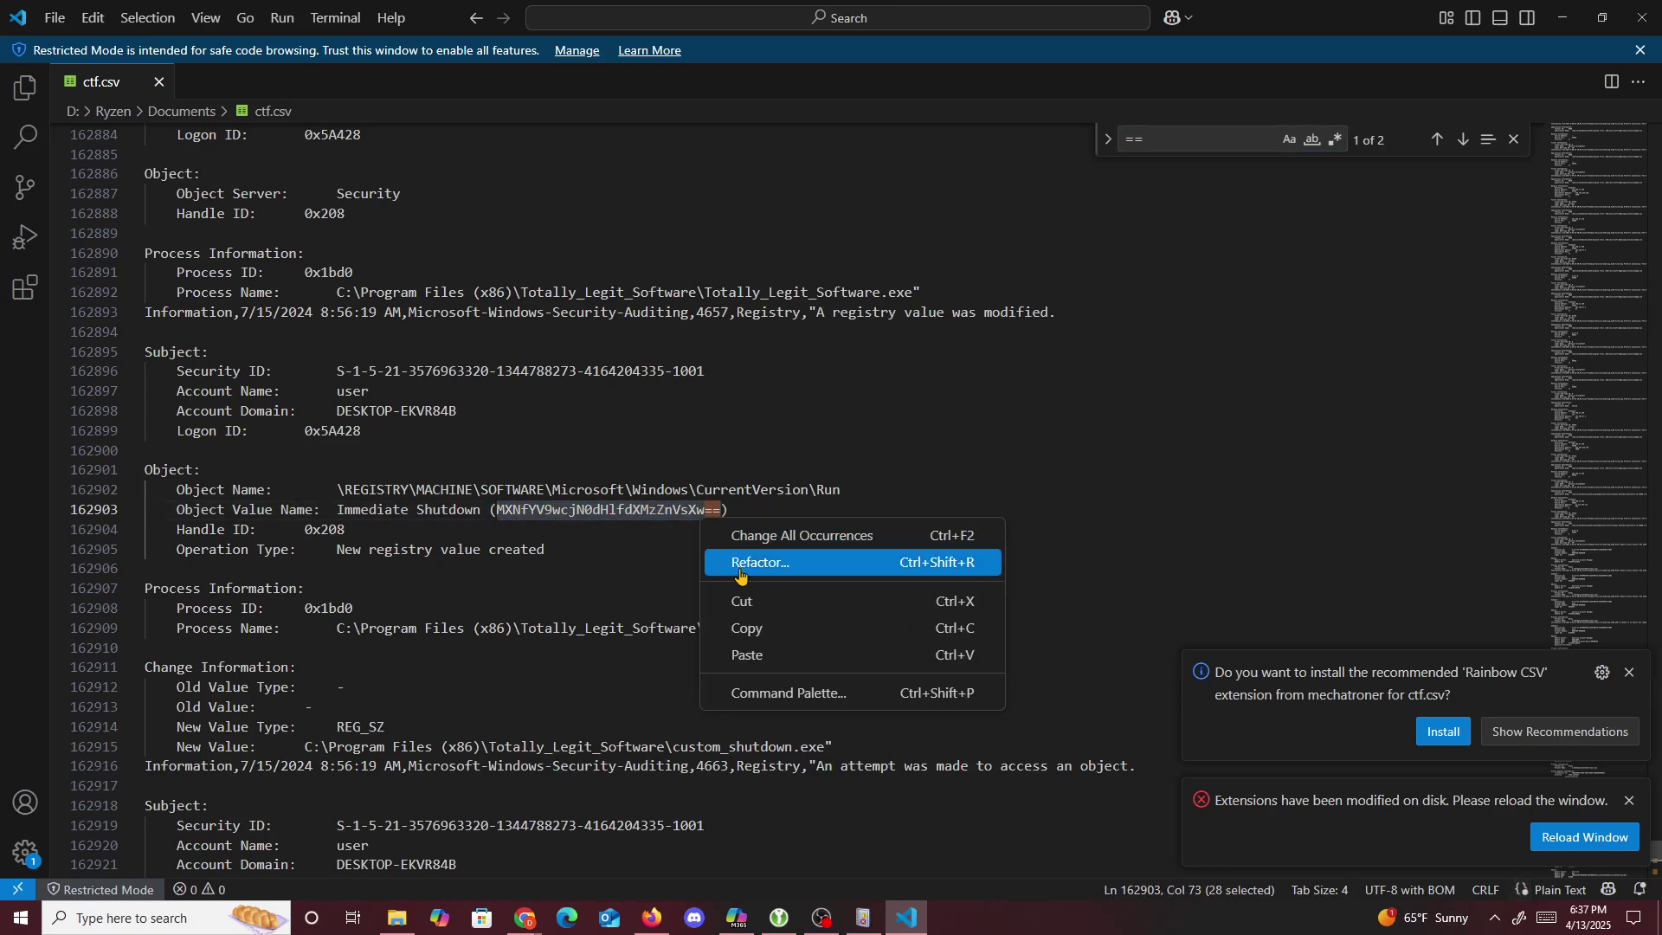
pyautogui.click(736, 626)
# - Decode the copied string on base64decode.org to get 1s_a_pr3tty_us3ful_
pyautogui.click(526, 917)
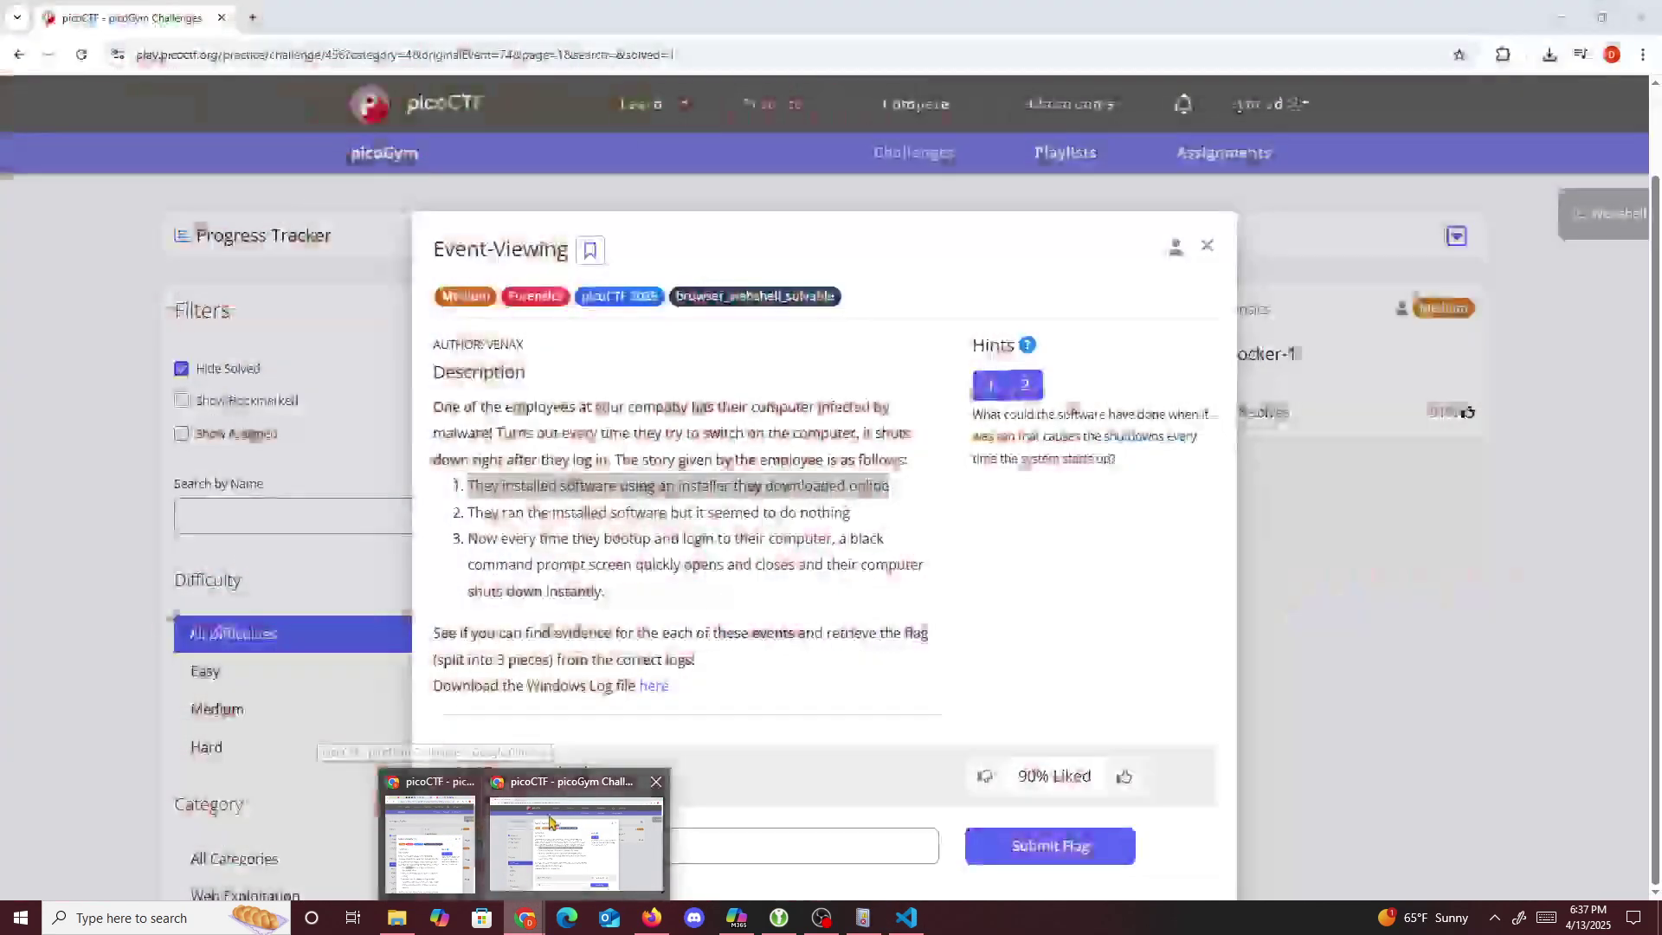
pyautogui.click(575, 779)
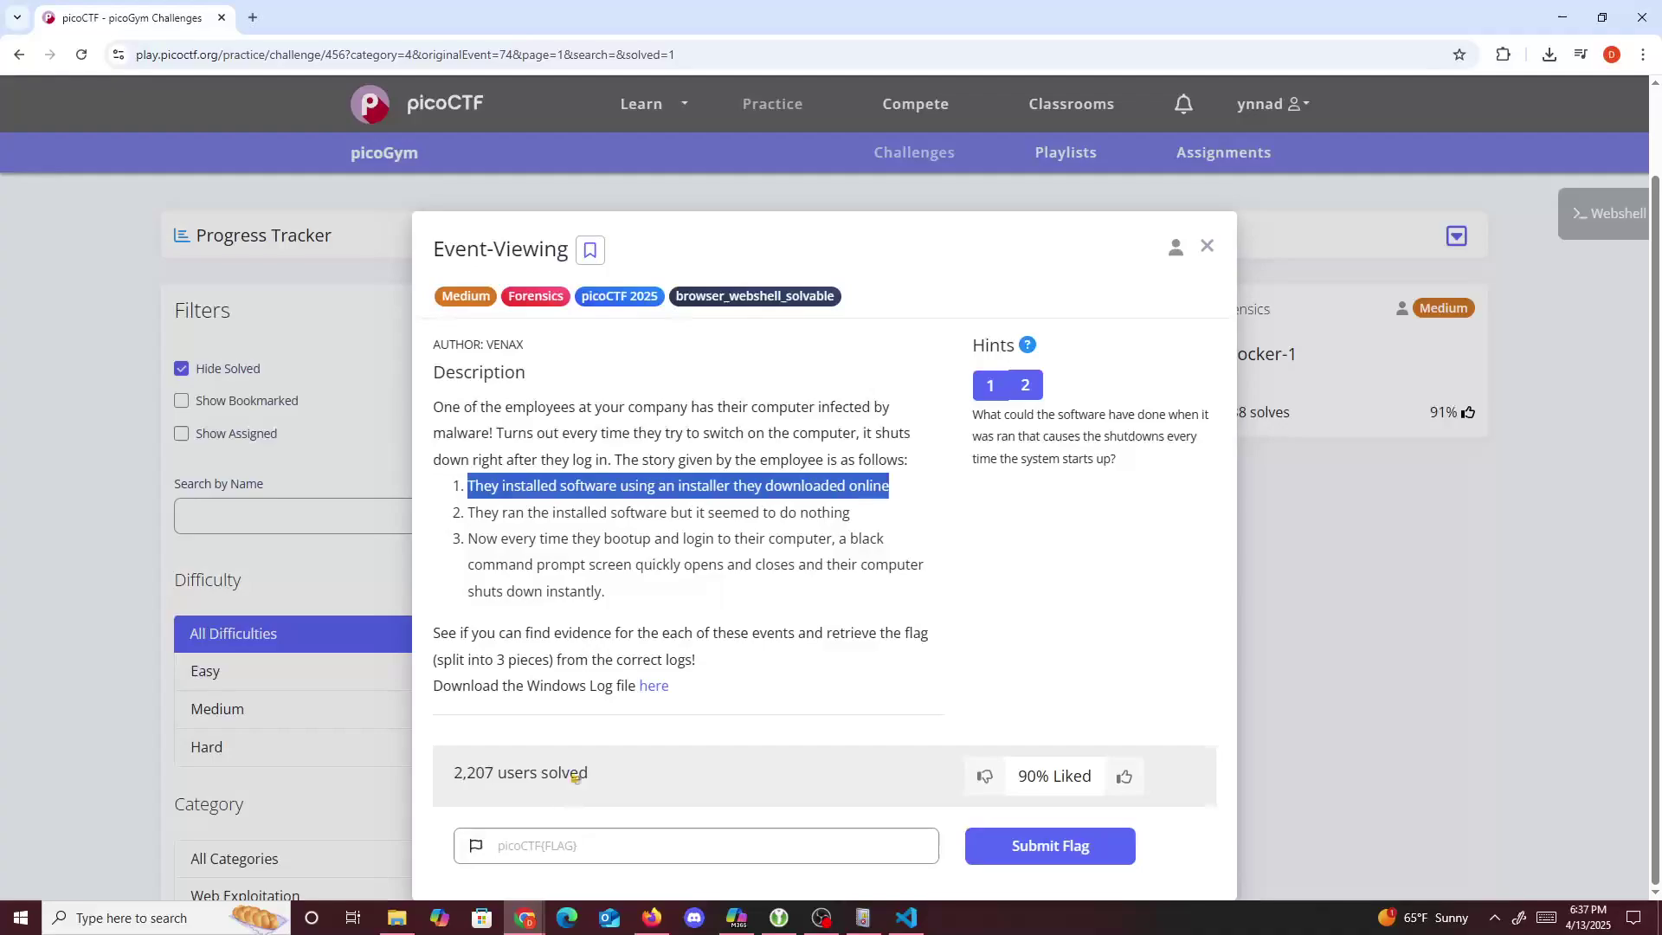
pyautogui.click(251, 18)
pyautogui.write('ba')
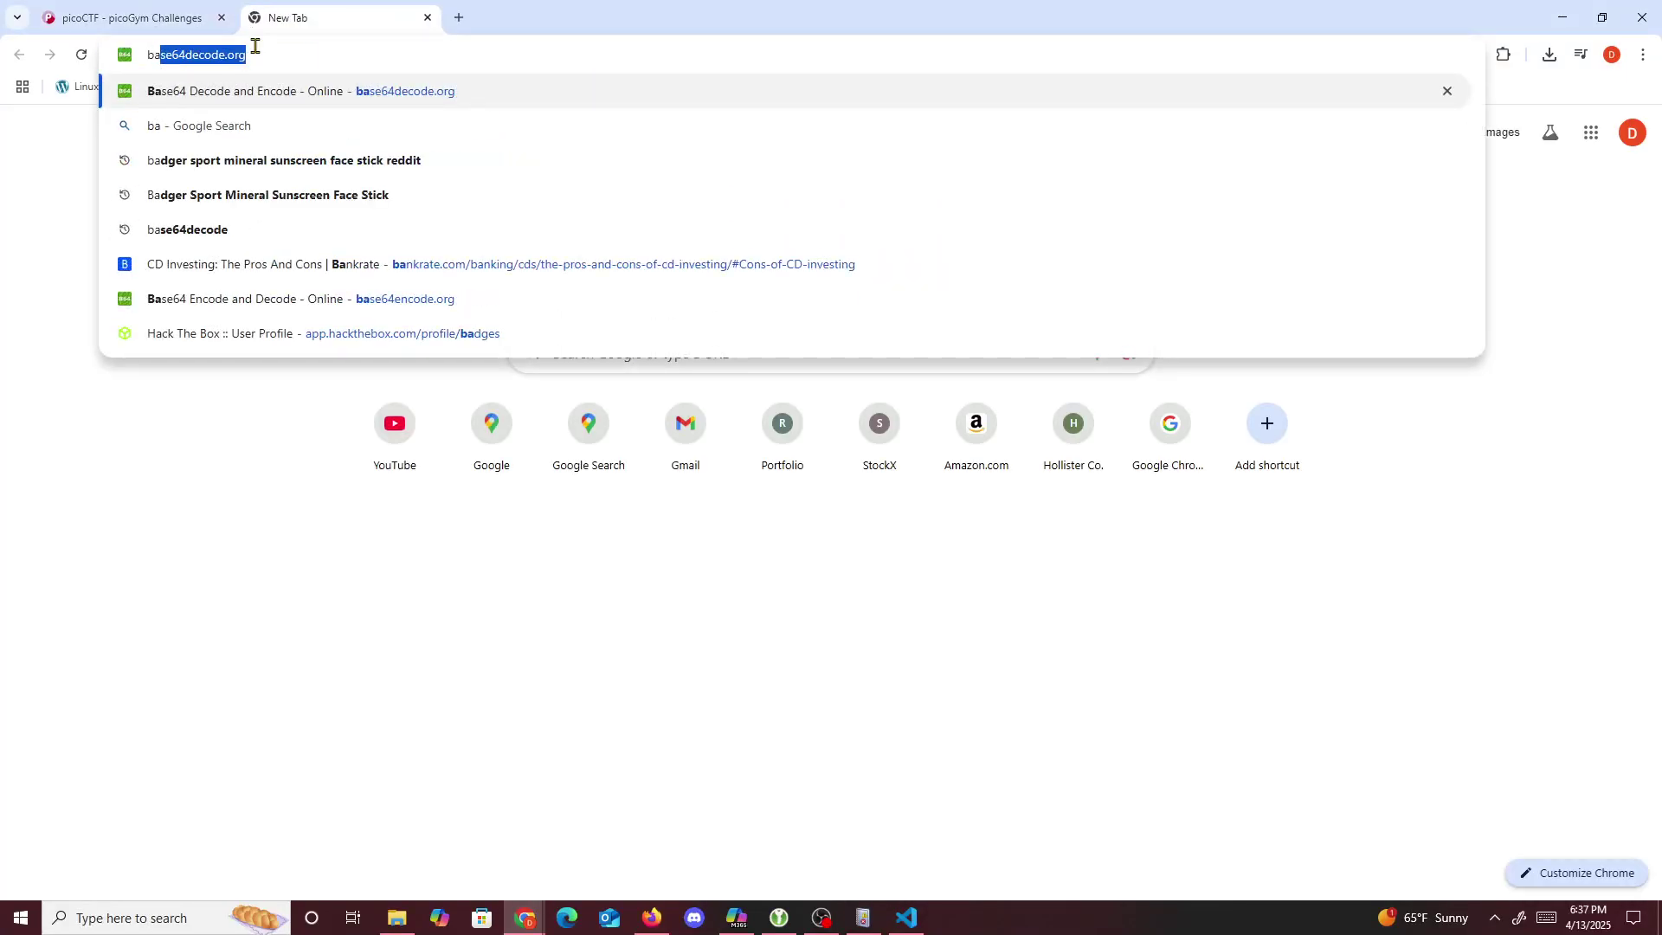
pyautogui.write('se64')
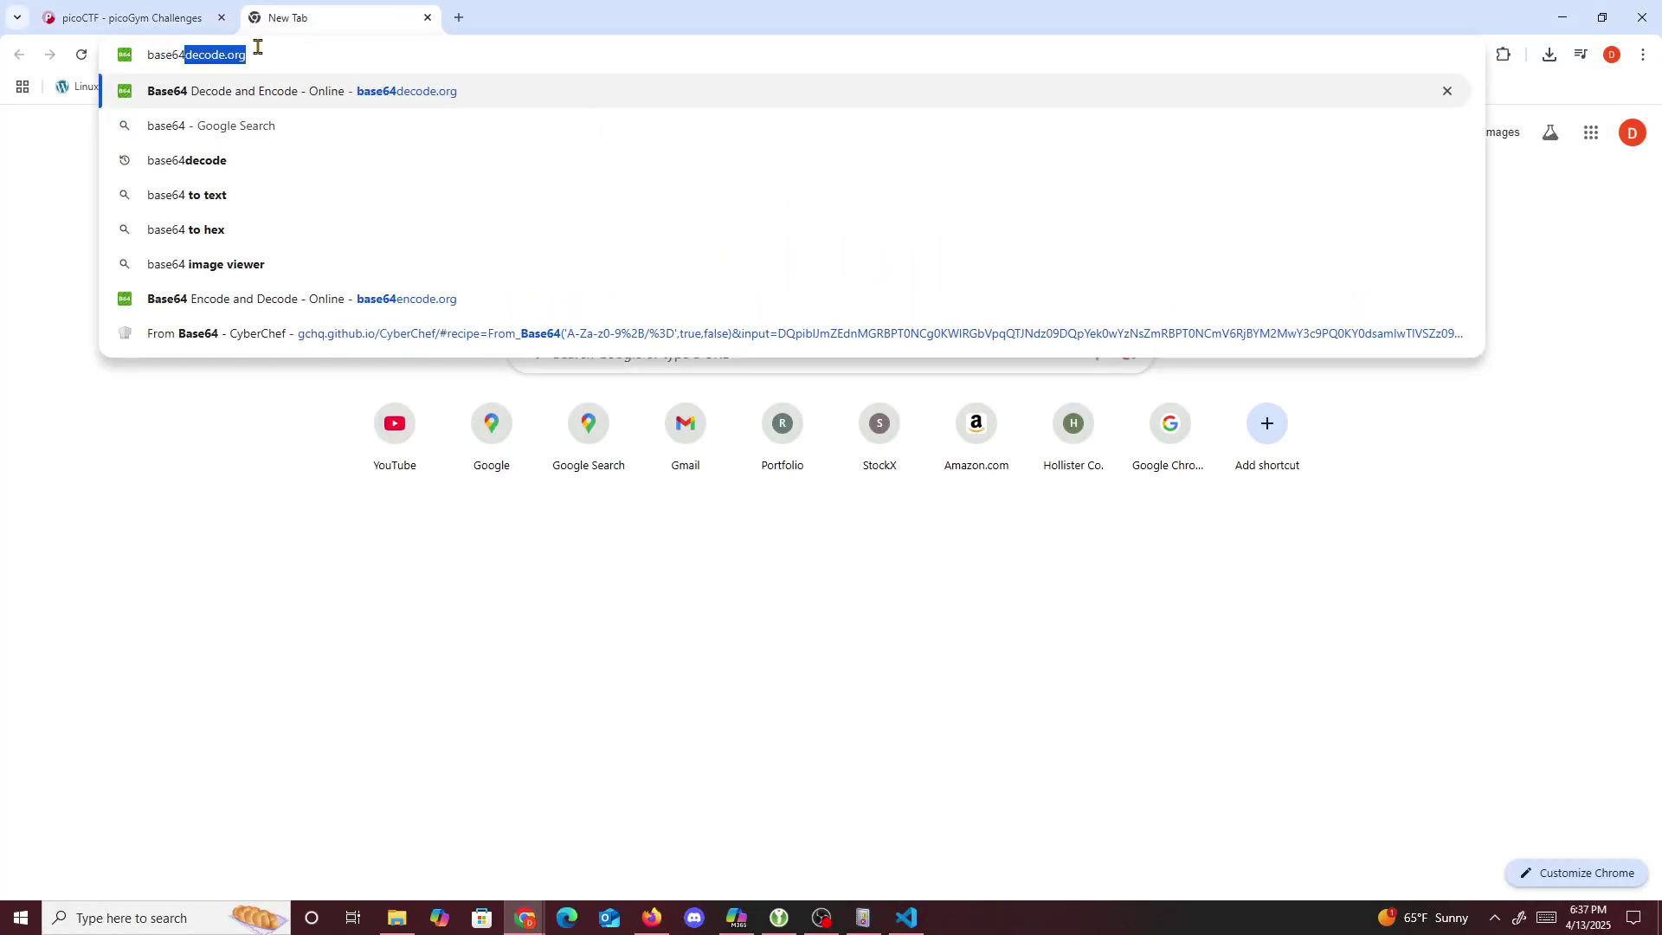
pyautogui.press('Return')
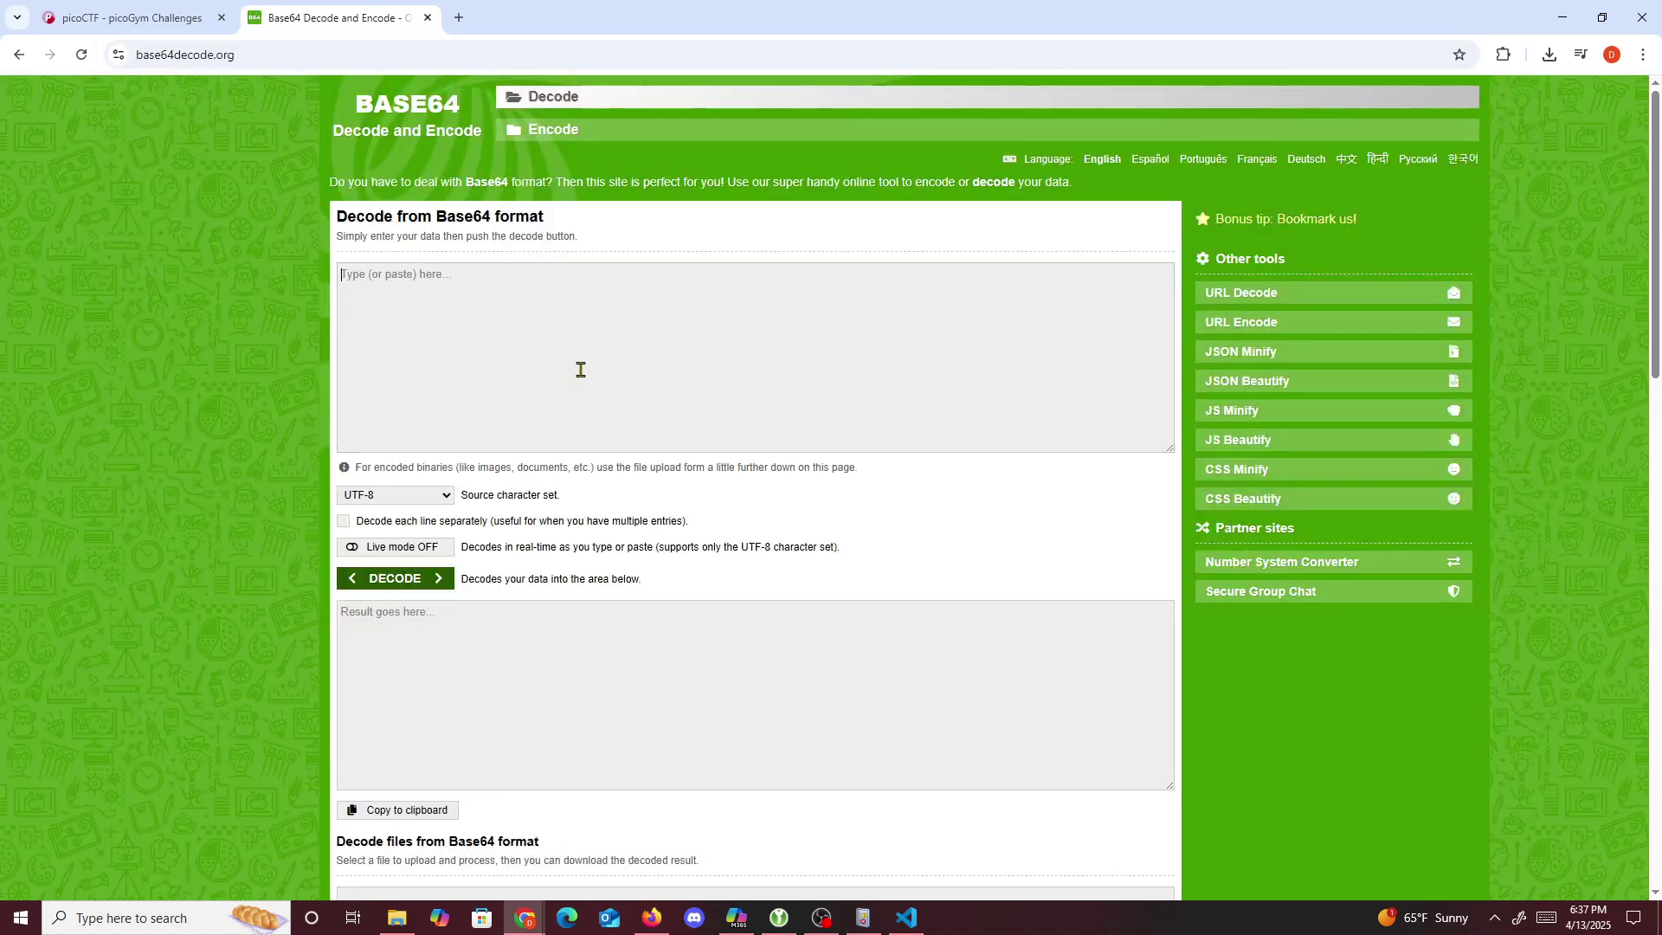
pyautogui.hotkey('ctrl', 'v')
pyautogui.click(423, 585)
pyautogui.doubleClick(416, 612)
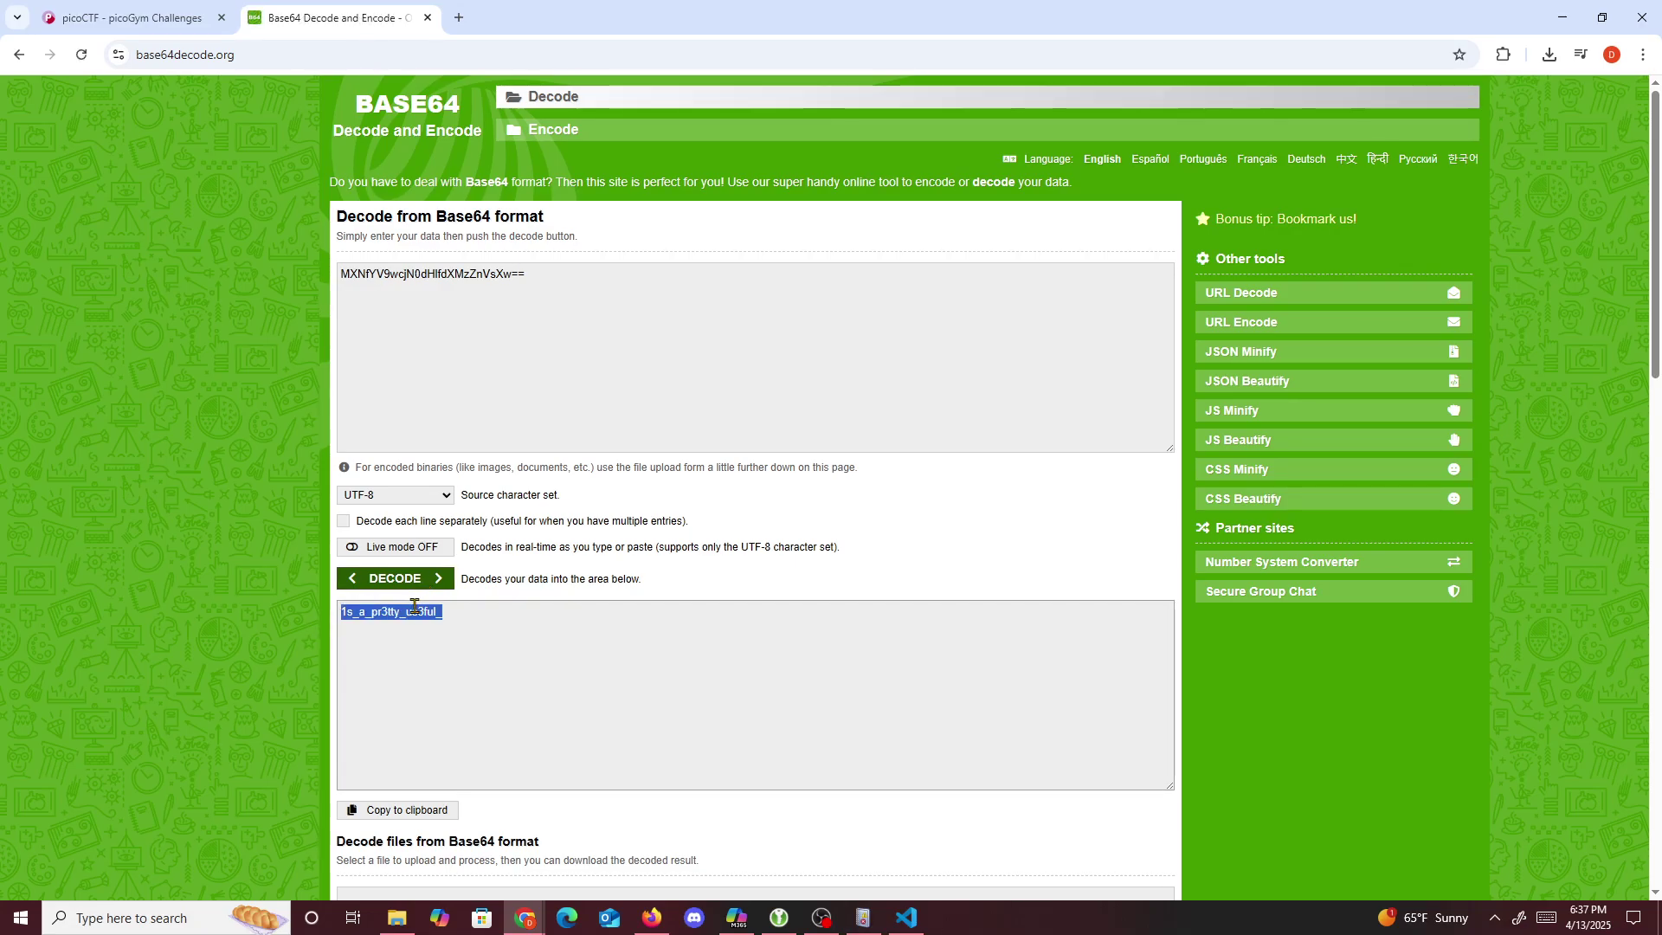
# - Paste 1s_a_pr3tty_us3ful_ into the picoCTF flag field, then return to ctf.csv
pyautogui.click(114, 7)
pyautogui.click(519, 844)
pyautogui.hotkey('ctrl', 'v')
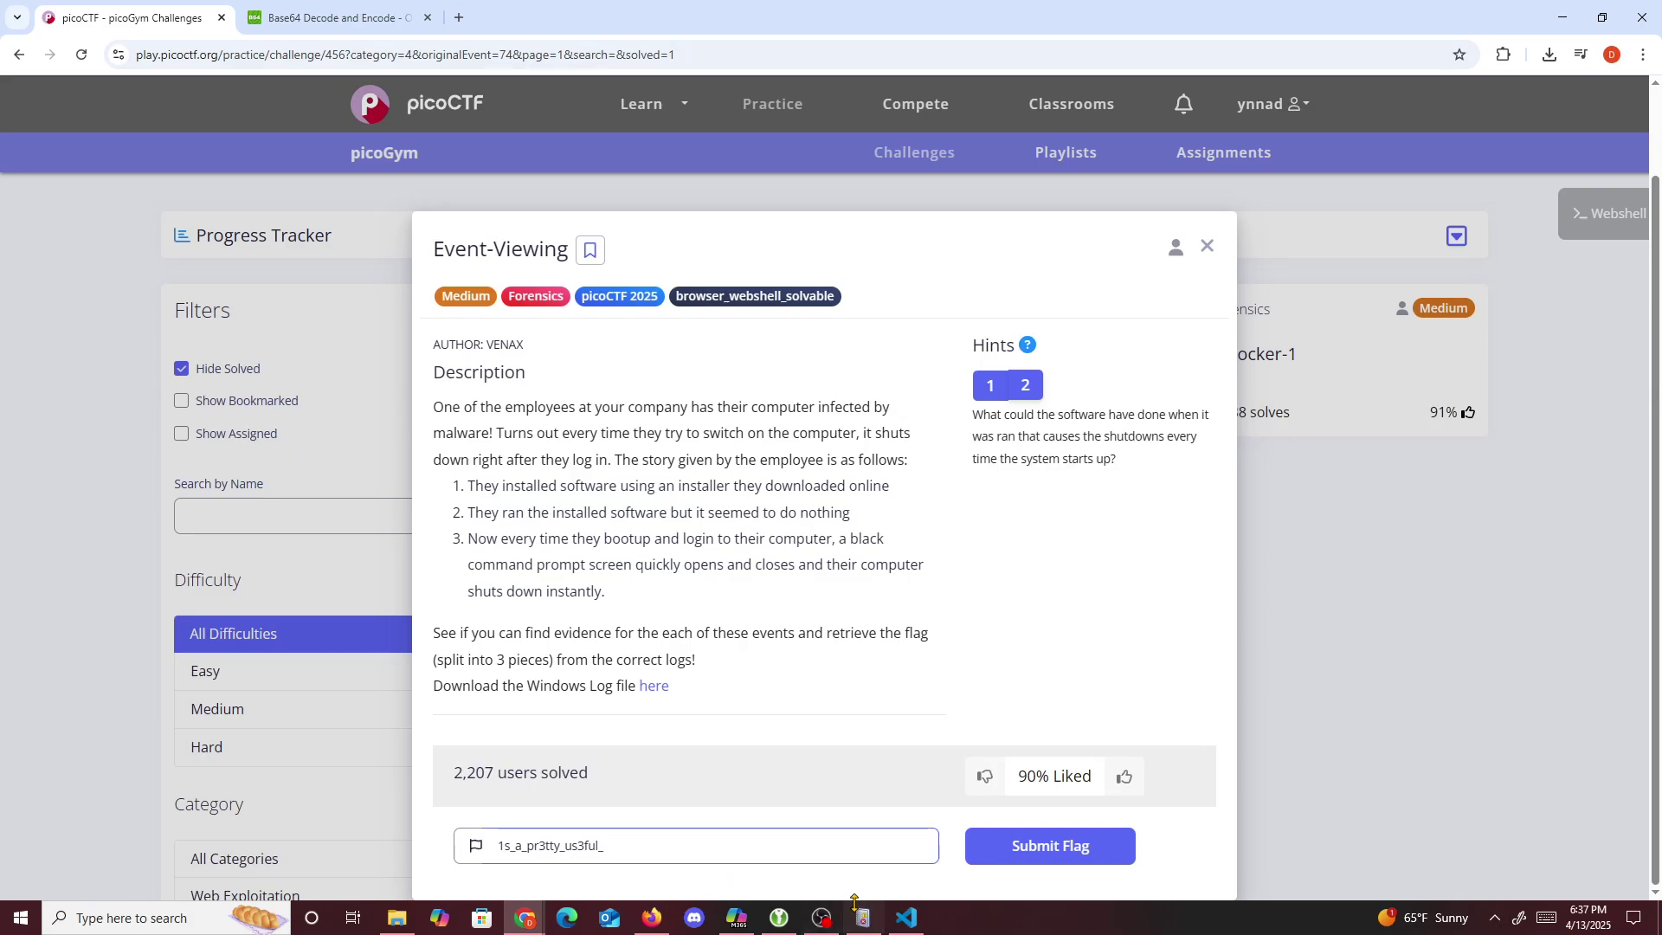
pyautogui.click(906, 918)
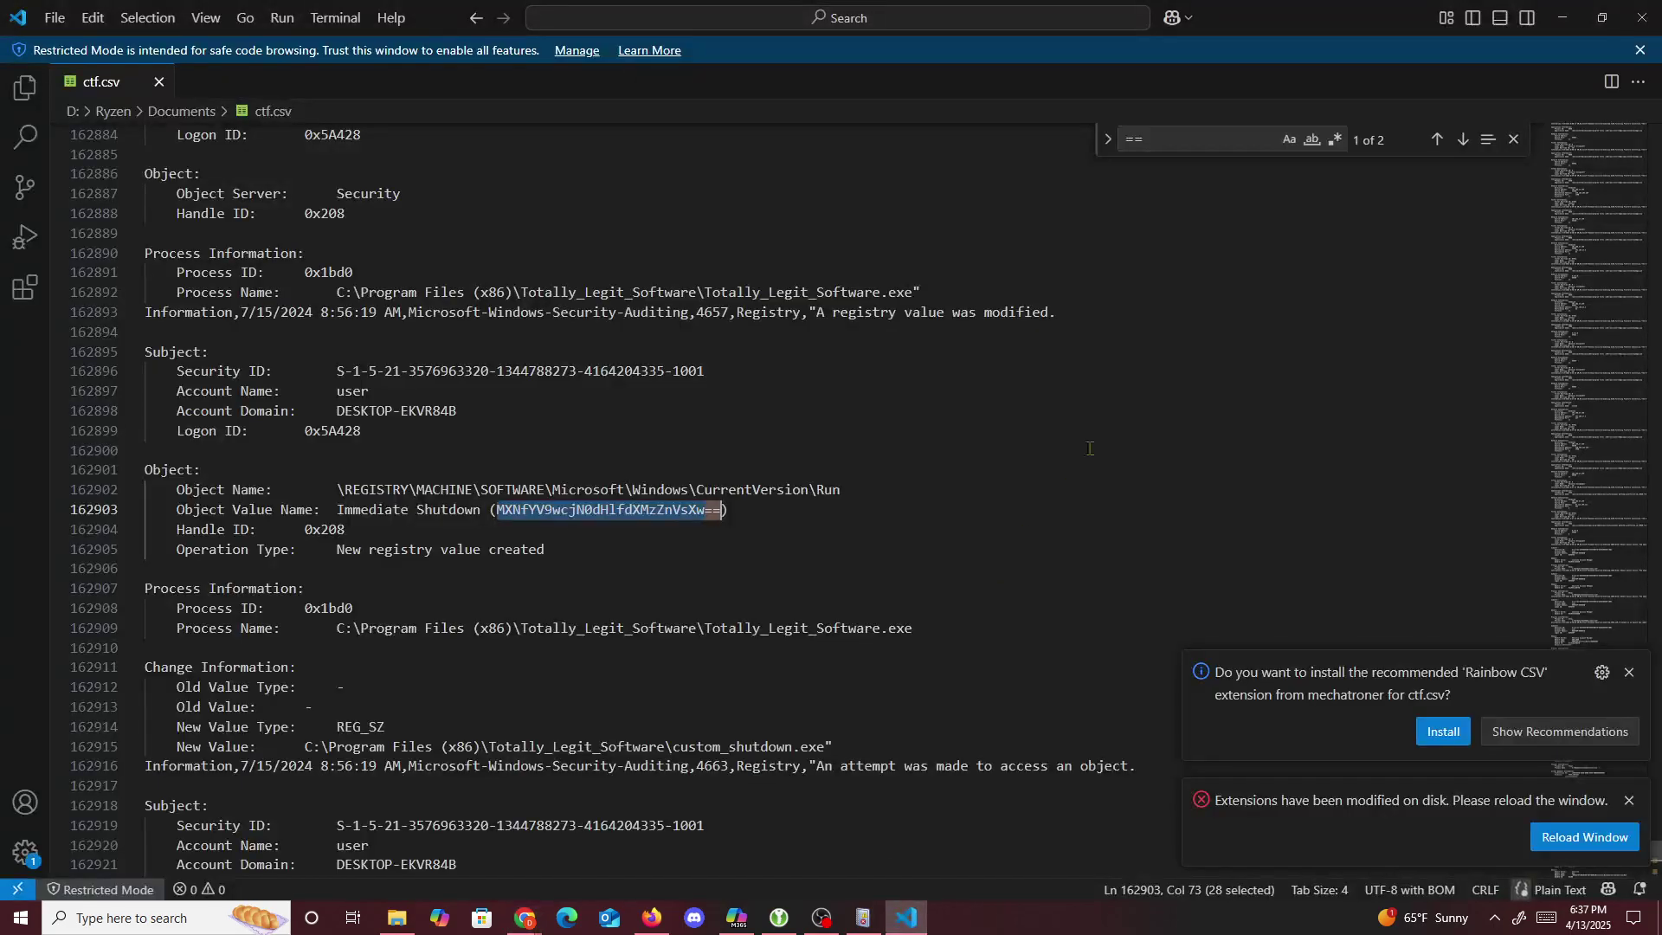
# - Copy the base64 Manufacturer value from the second '==' match on line 165360
pyautogui.click(1463, 139)
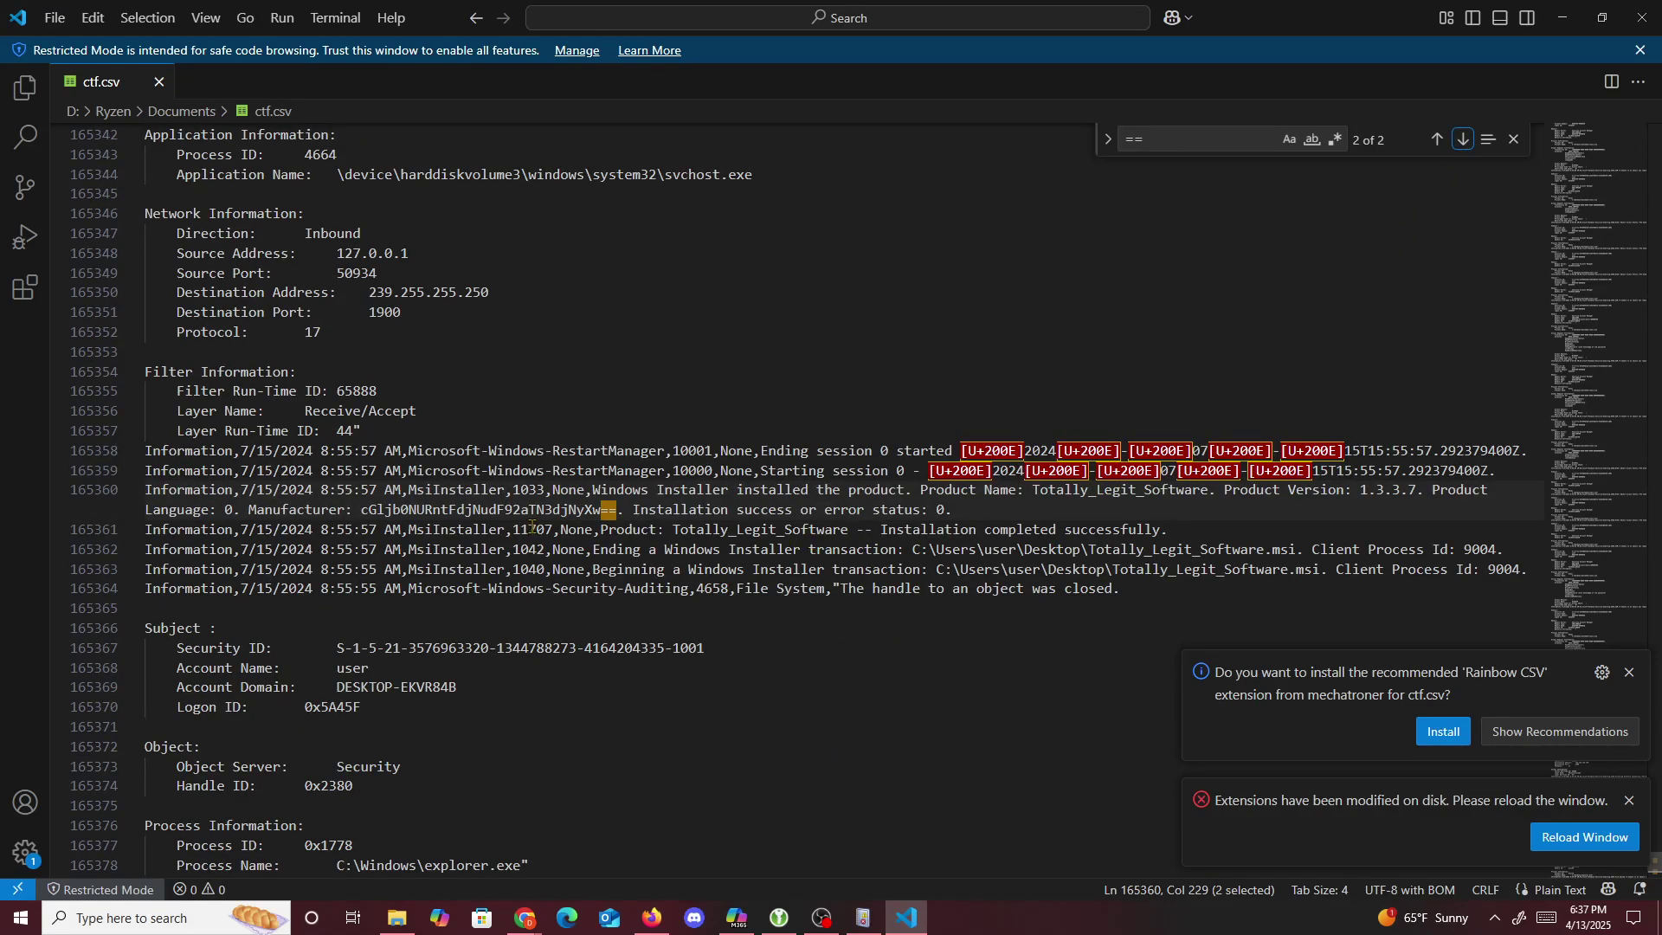
pyautogui.moveTo(360, 512); pyautogui.dragTo(605, 511)
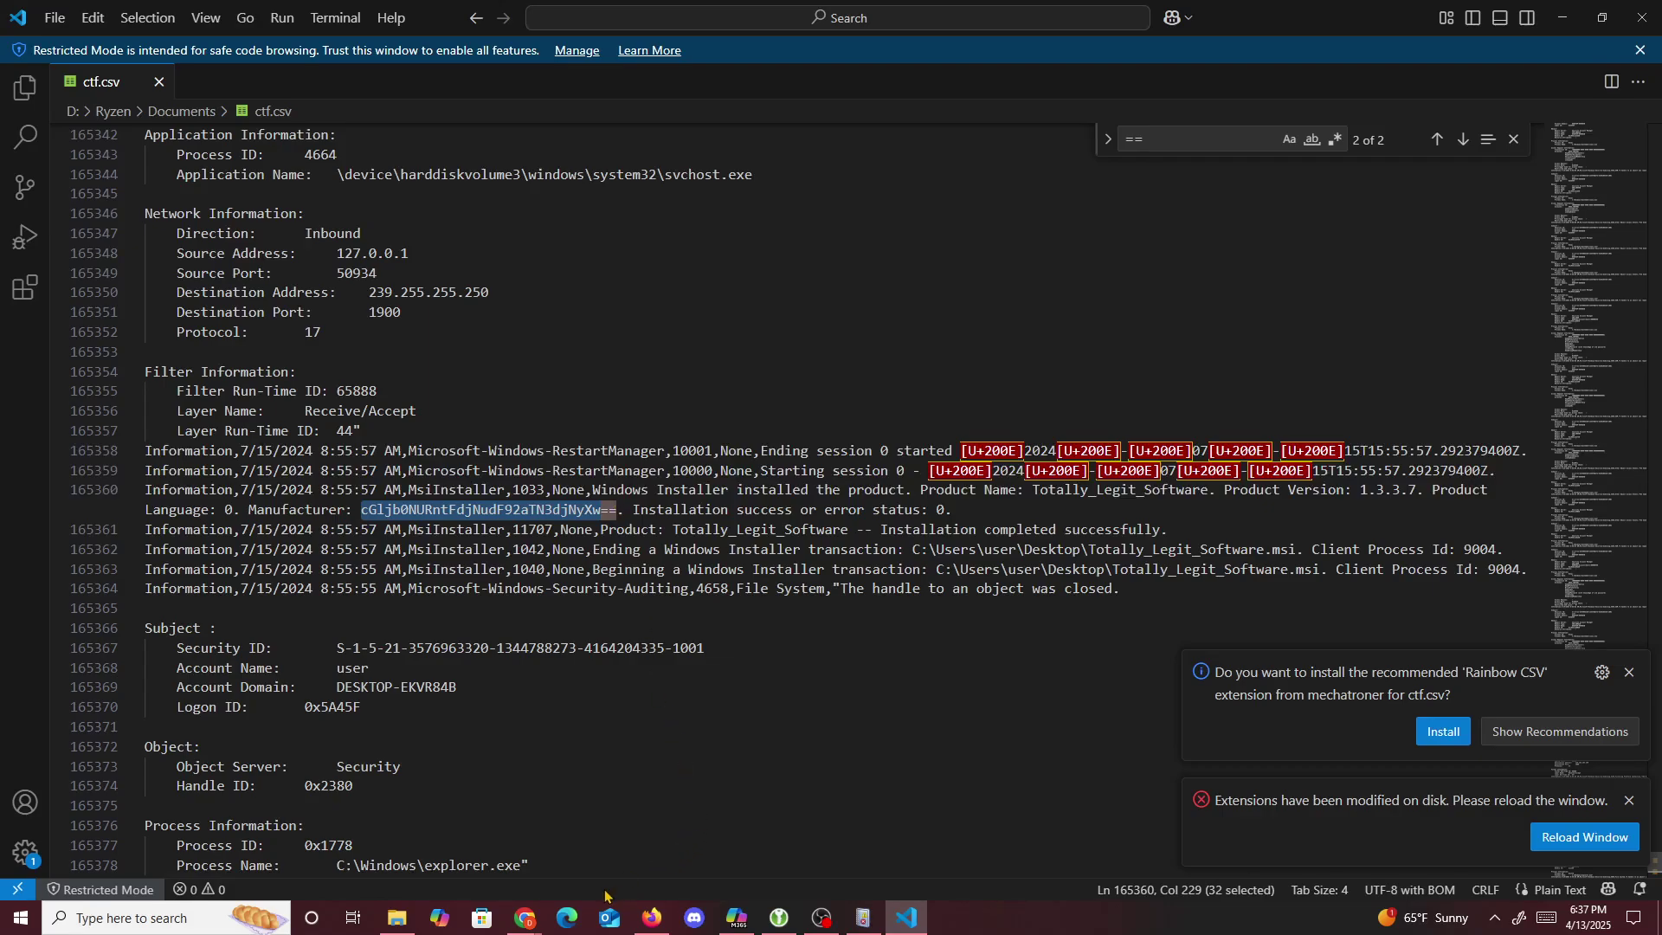
pyautogui.click(526, 917)
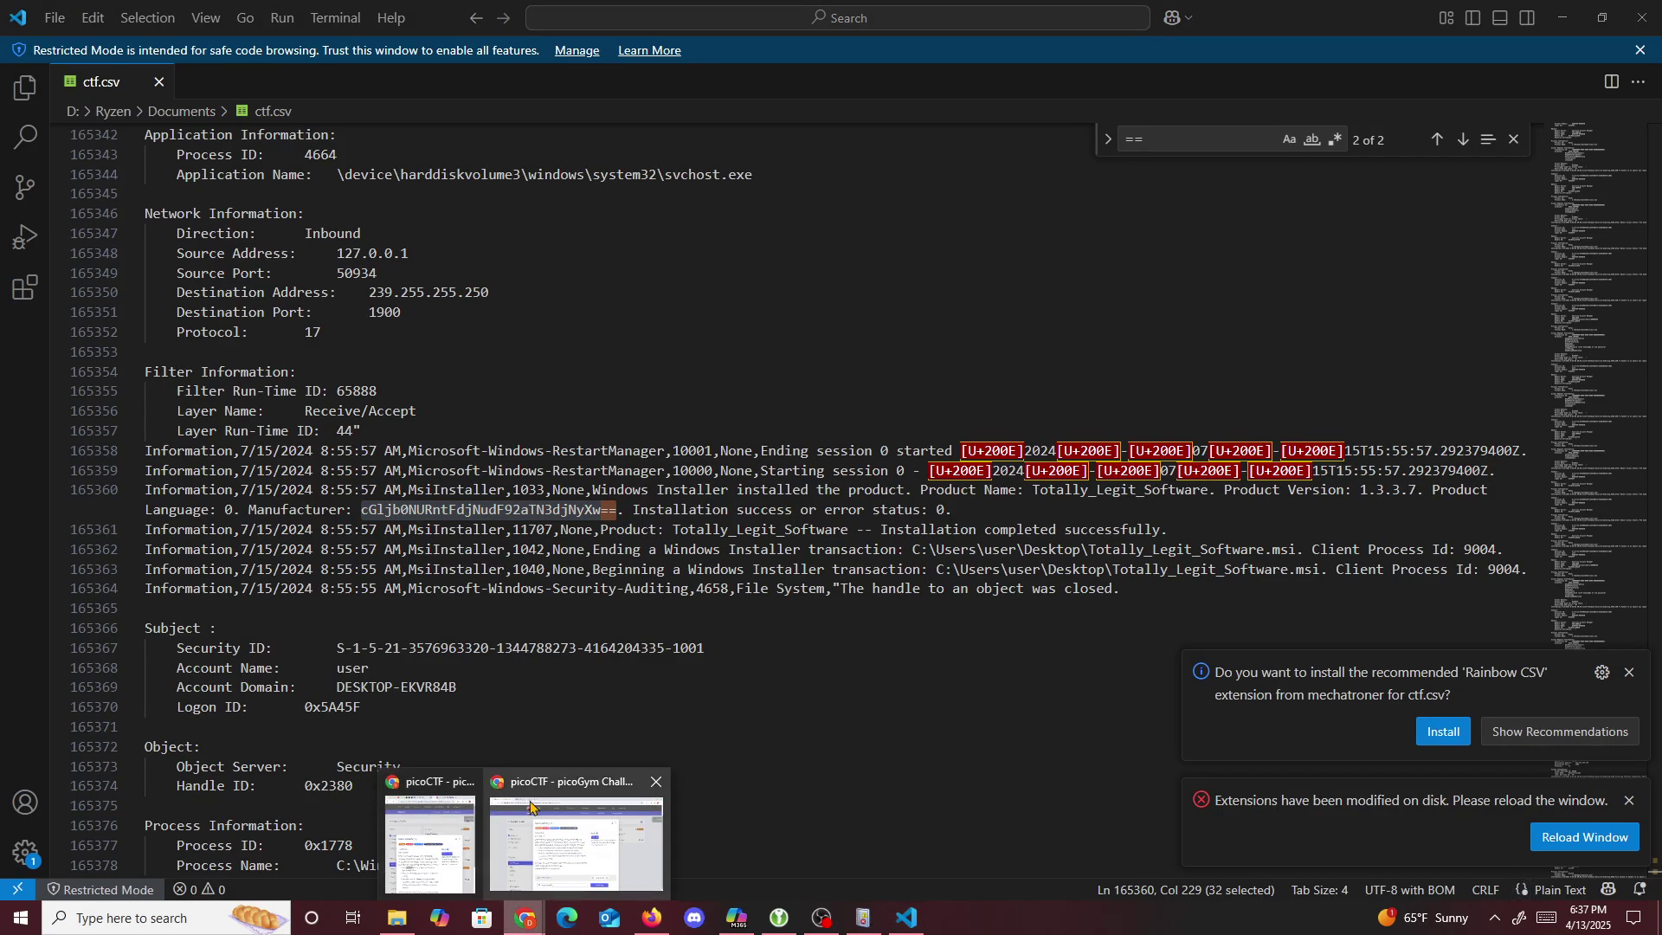
pyautogui.click(567, 814)
pyautogui.click(314, 18)
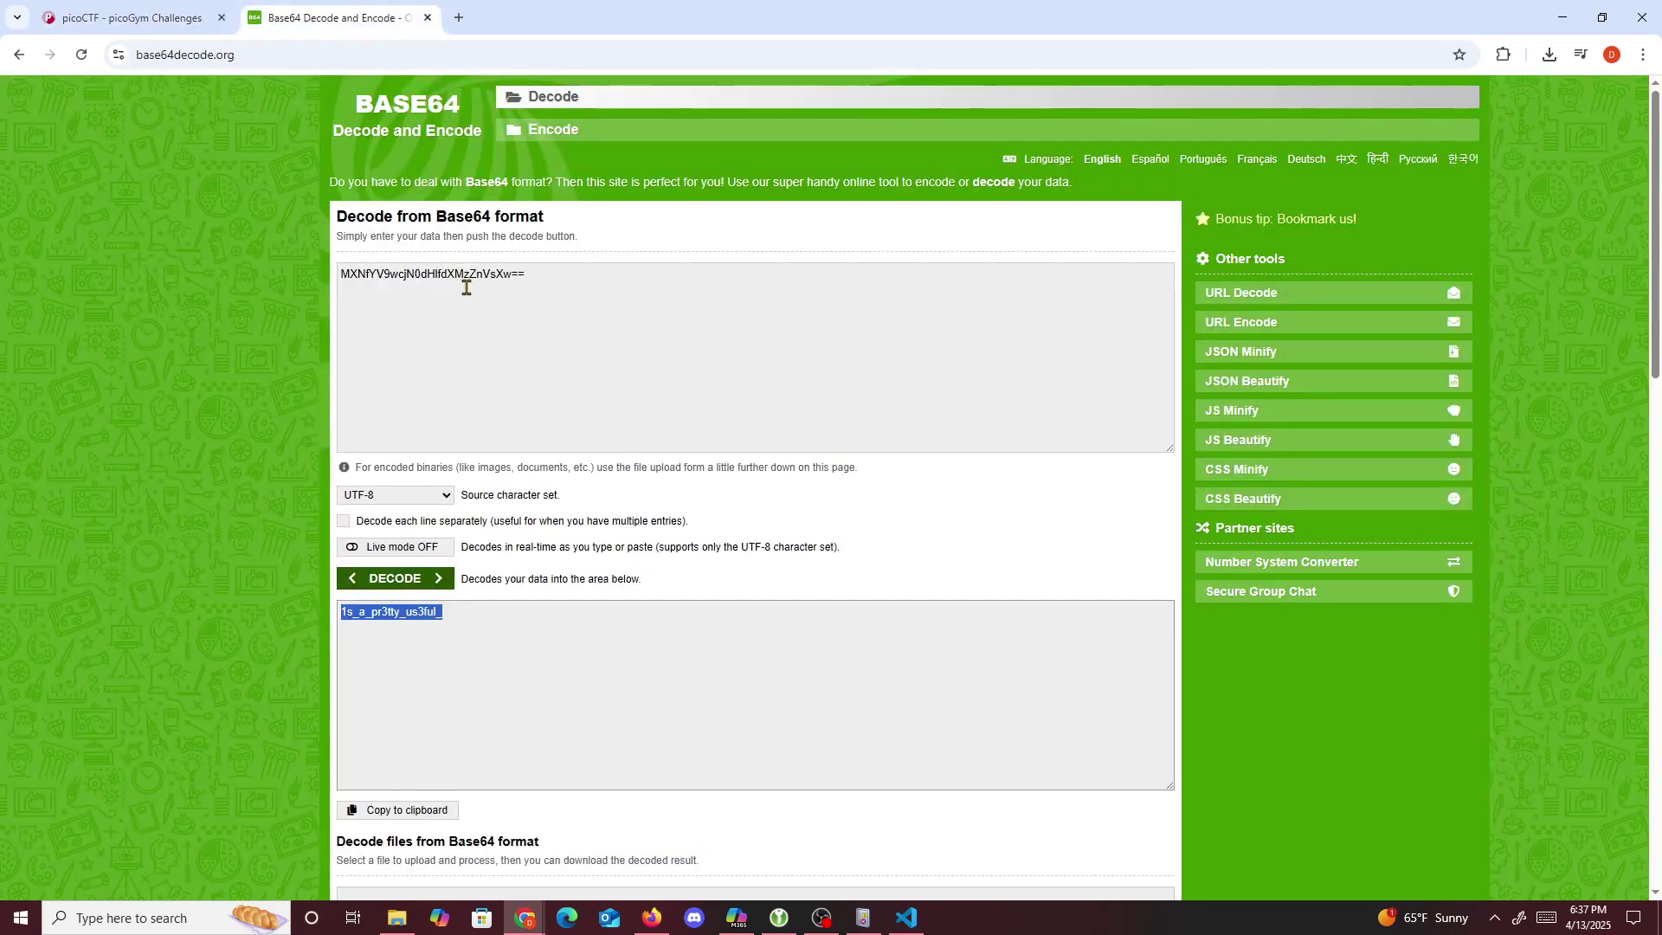
# - Decode only the Manufacturer string on base64decode.org, yielding picoCTF{Ev3nt_vi3wv3r_, and select it
pyautogui.tripleClick(381, 273)
pyautogui.click(660, 270)
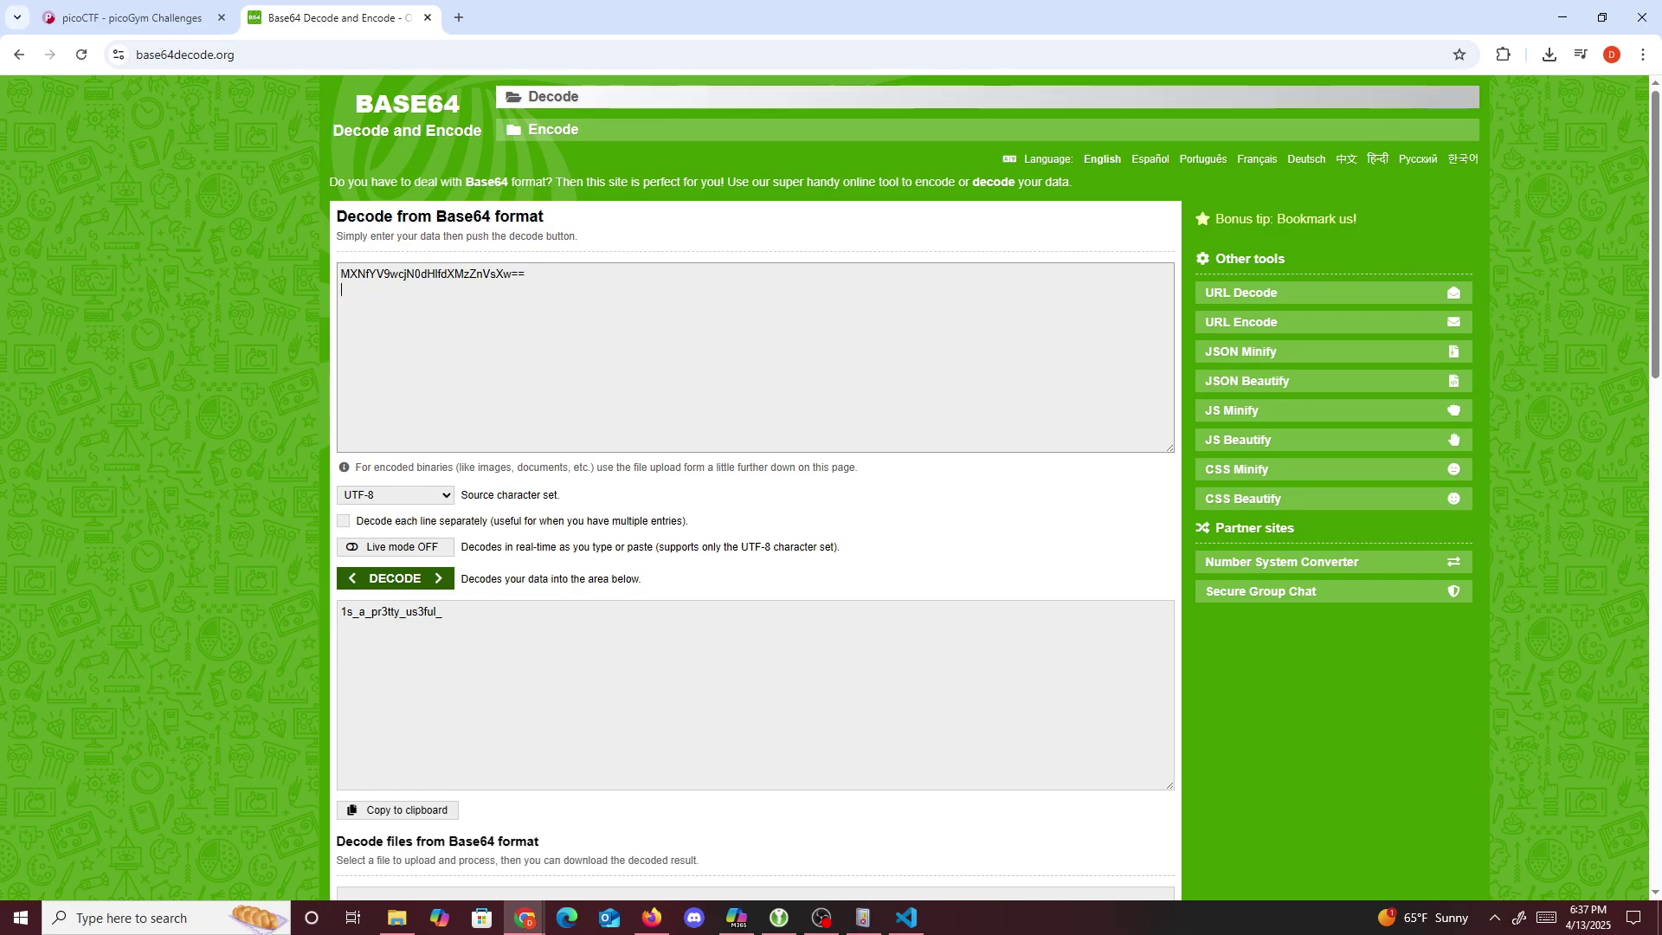
pyautogui.press('Return')
pyautogui.write('cGljb0NURntFdjNudF92aTN3djNyXw==')
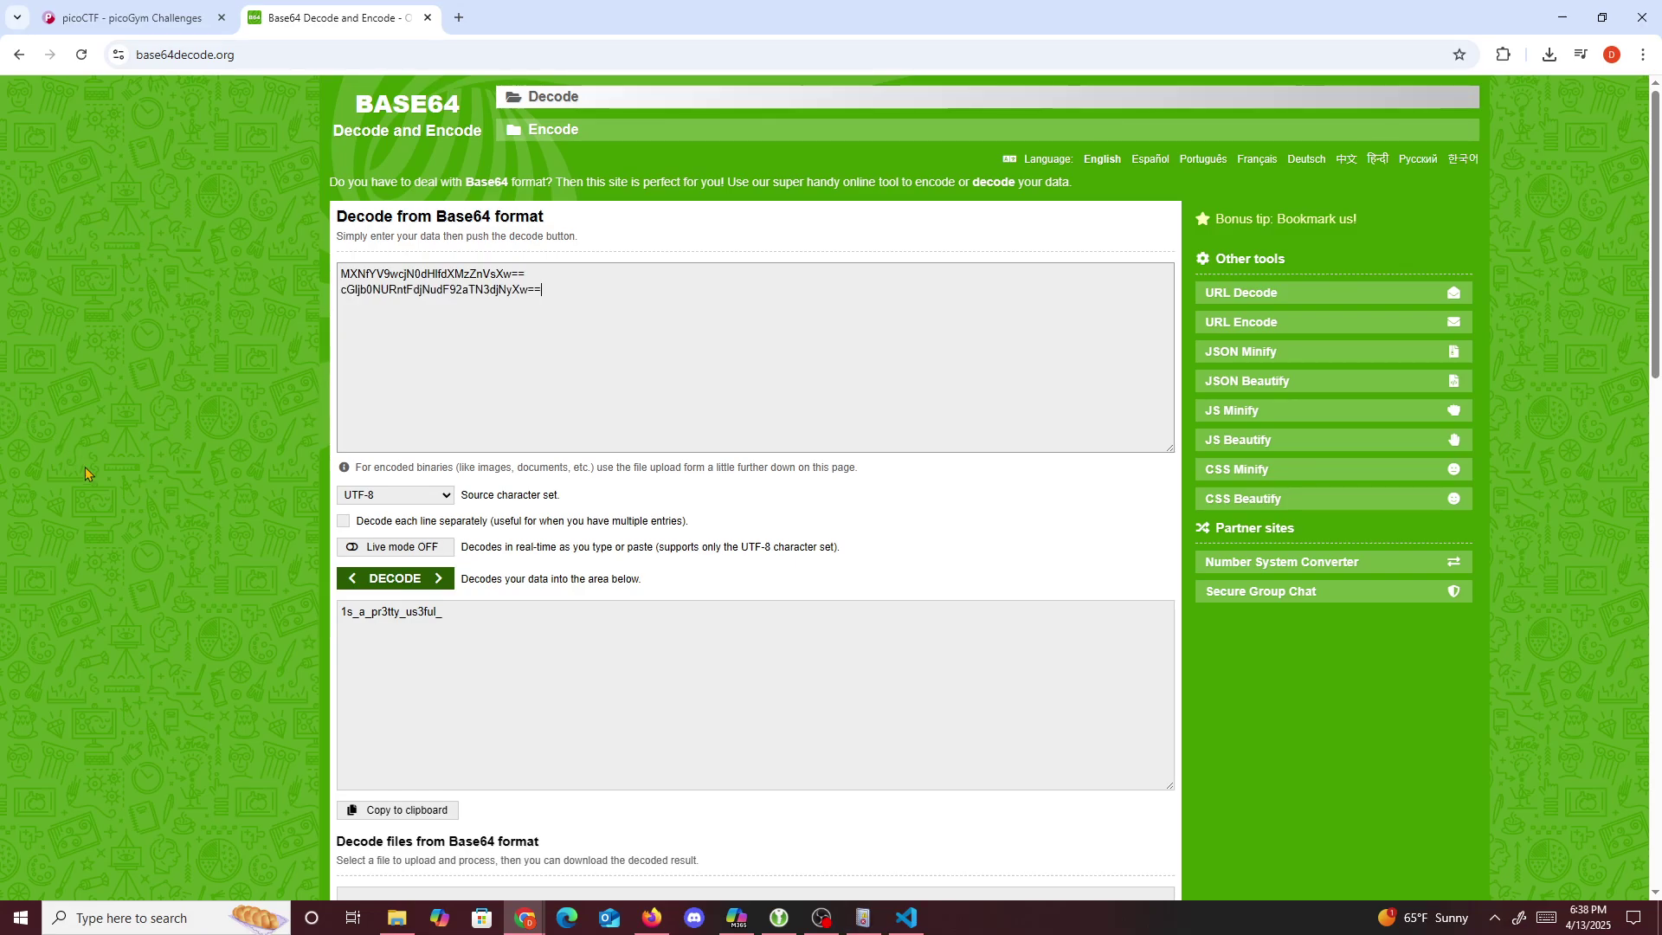
pyautogui.click(430, 579)
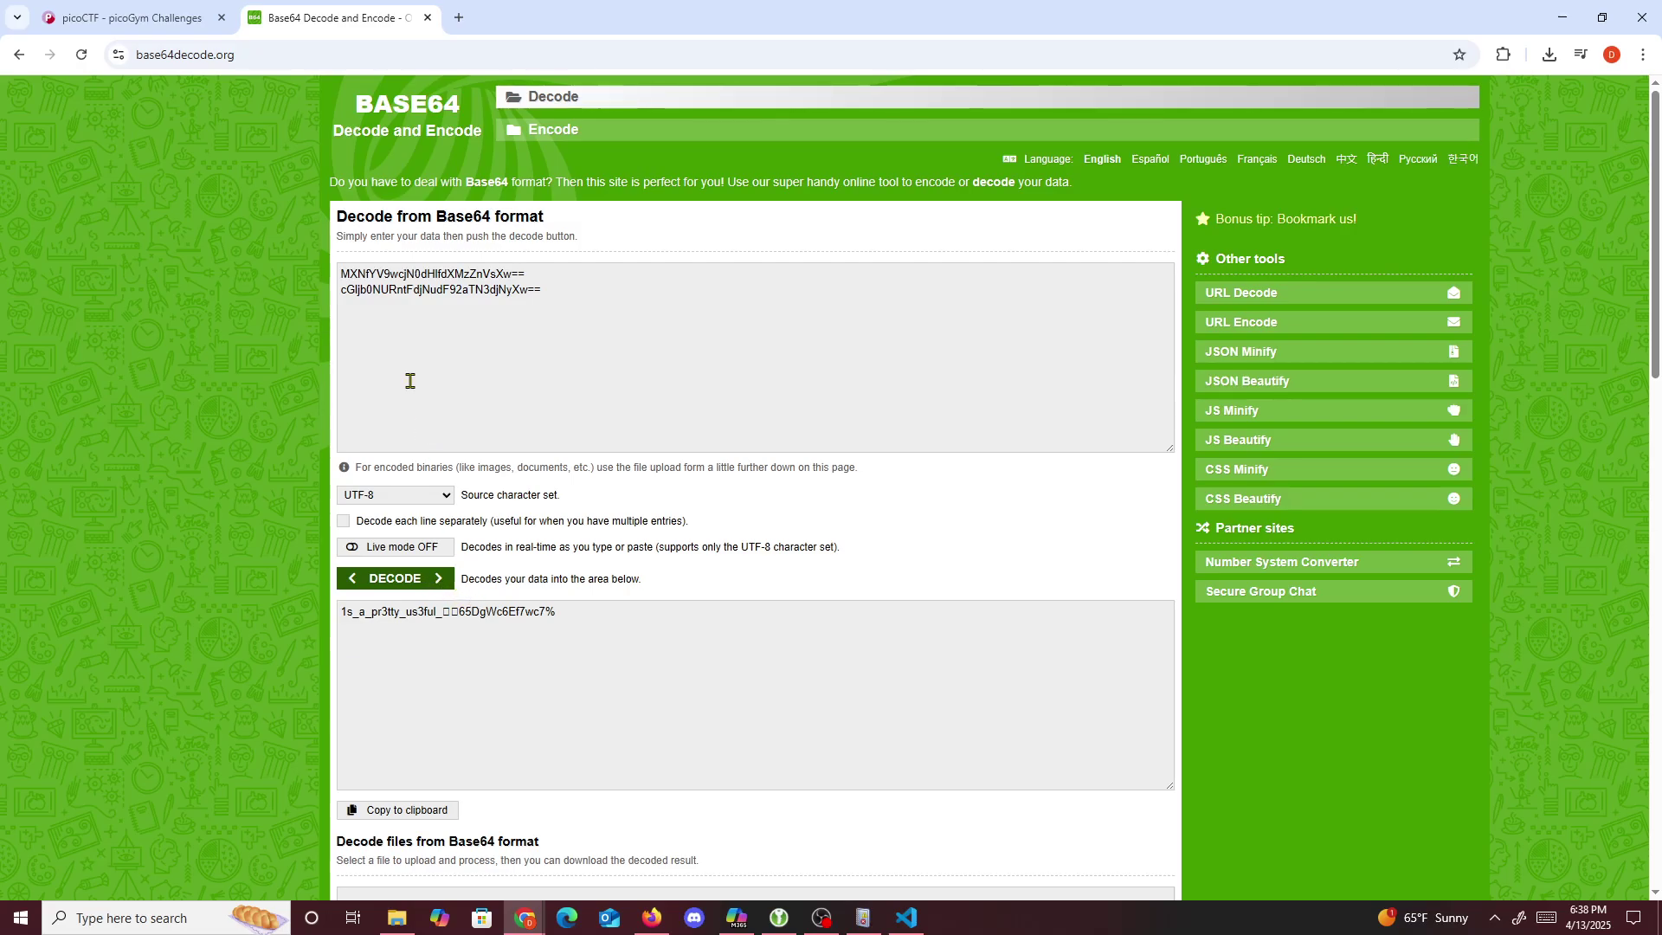
pyautogui.doubleClick(448, 276)
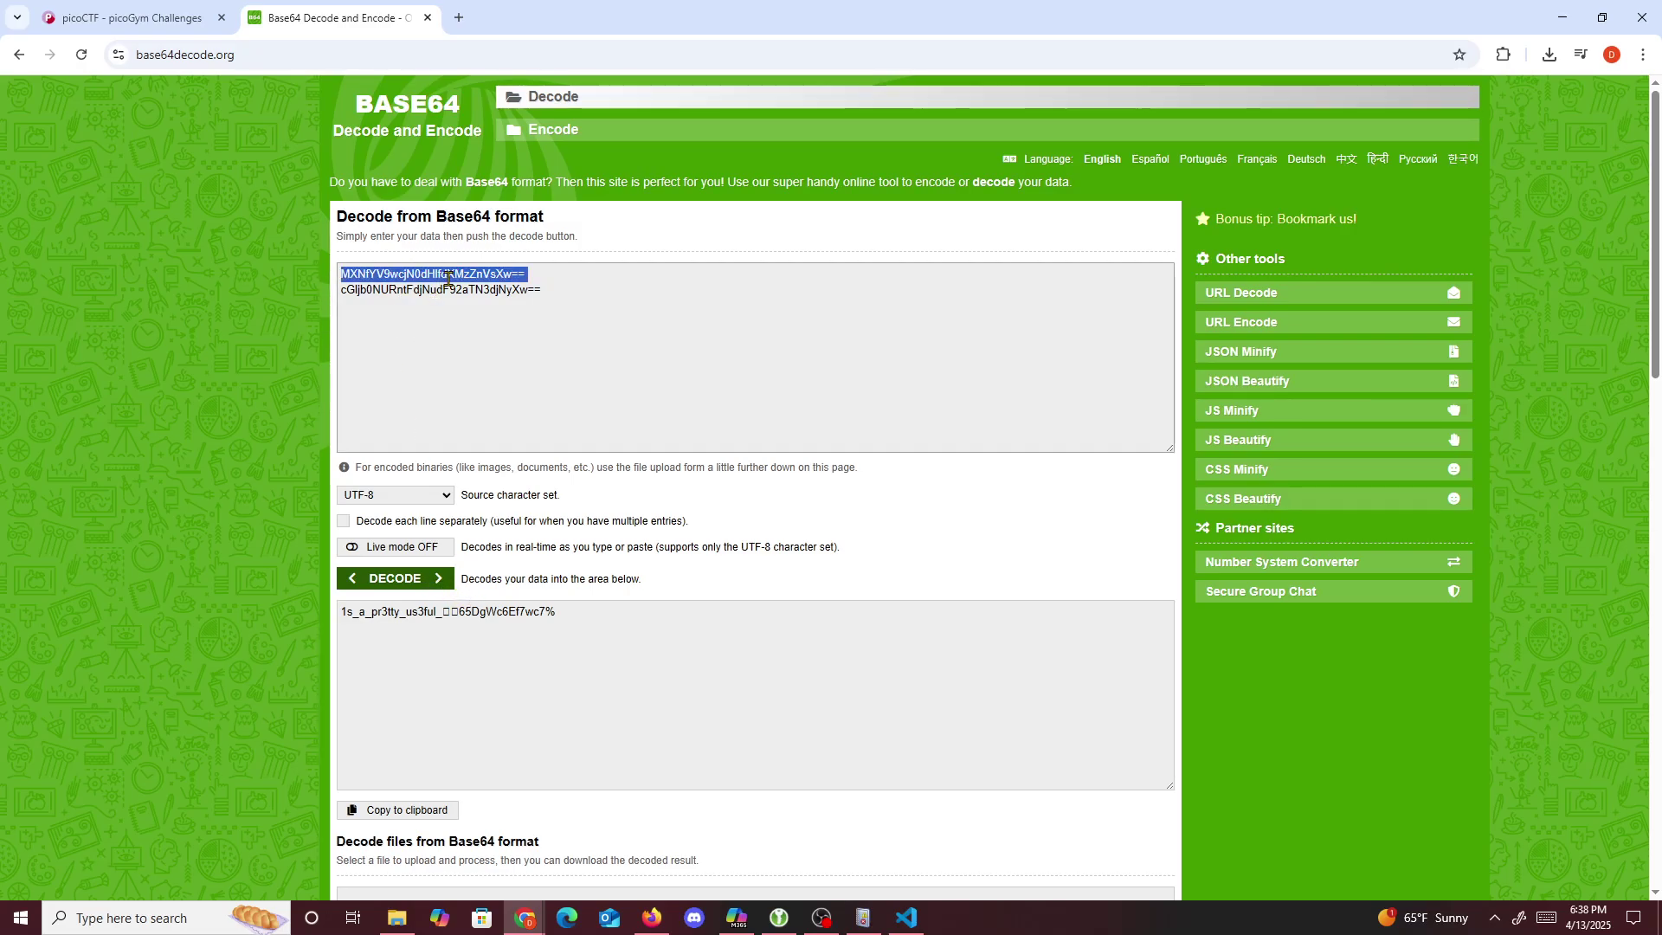
pyautogui.press('BackSpace')
pyautogui.click(394, 586)
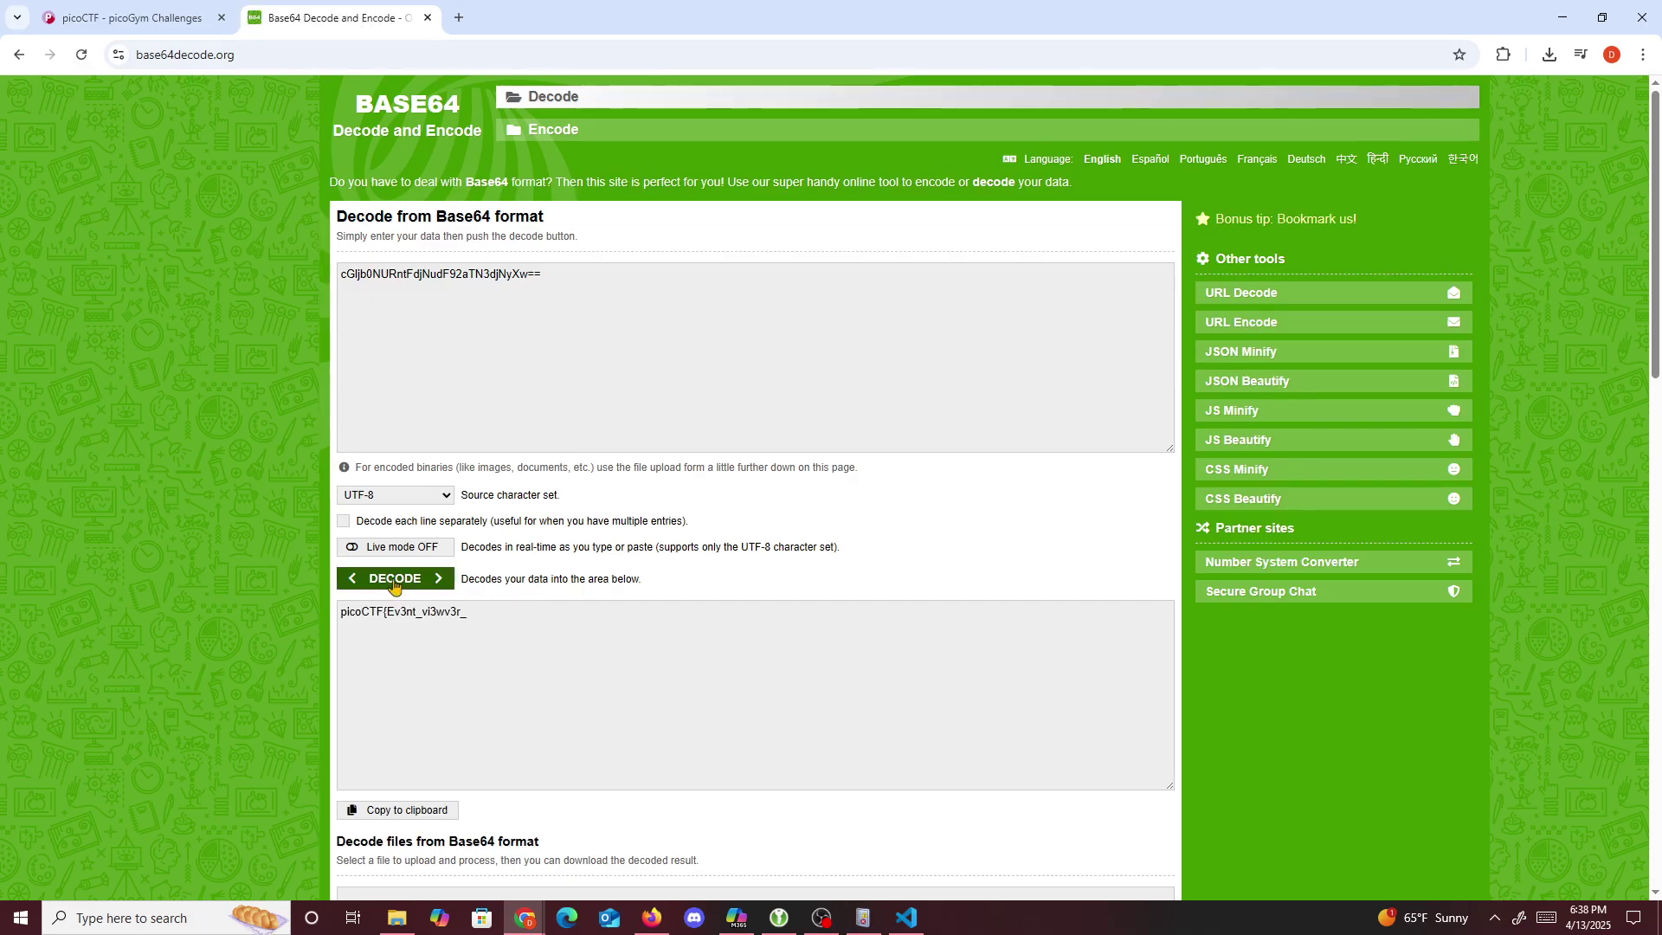
pyautogui.doubleClick(390, 611)
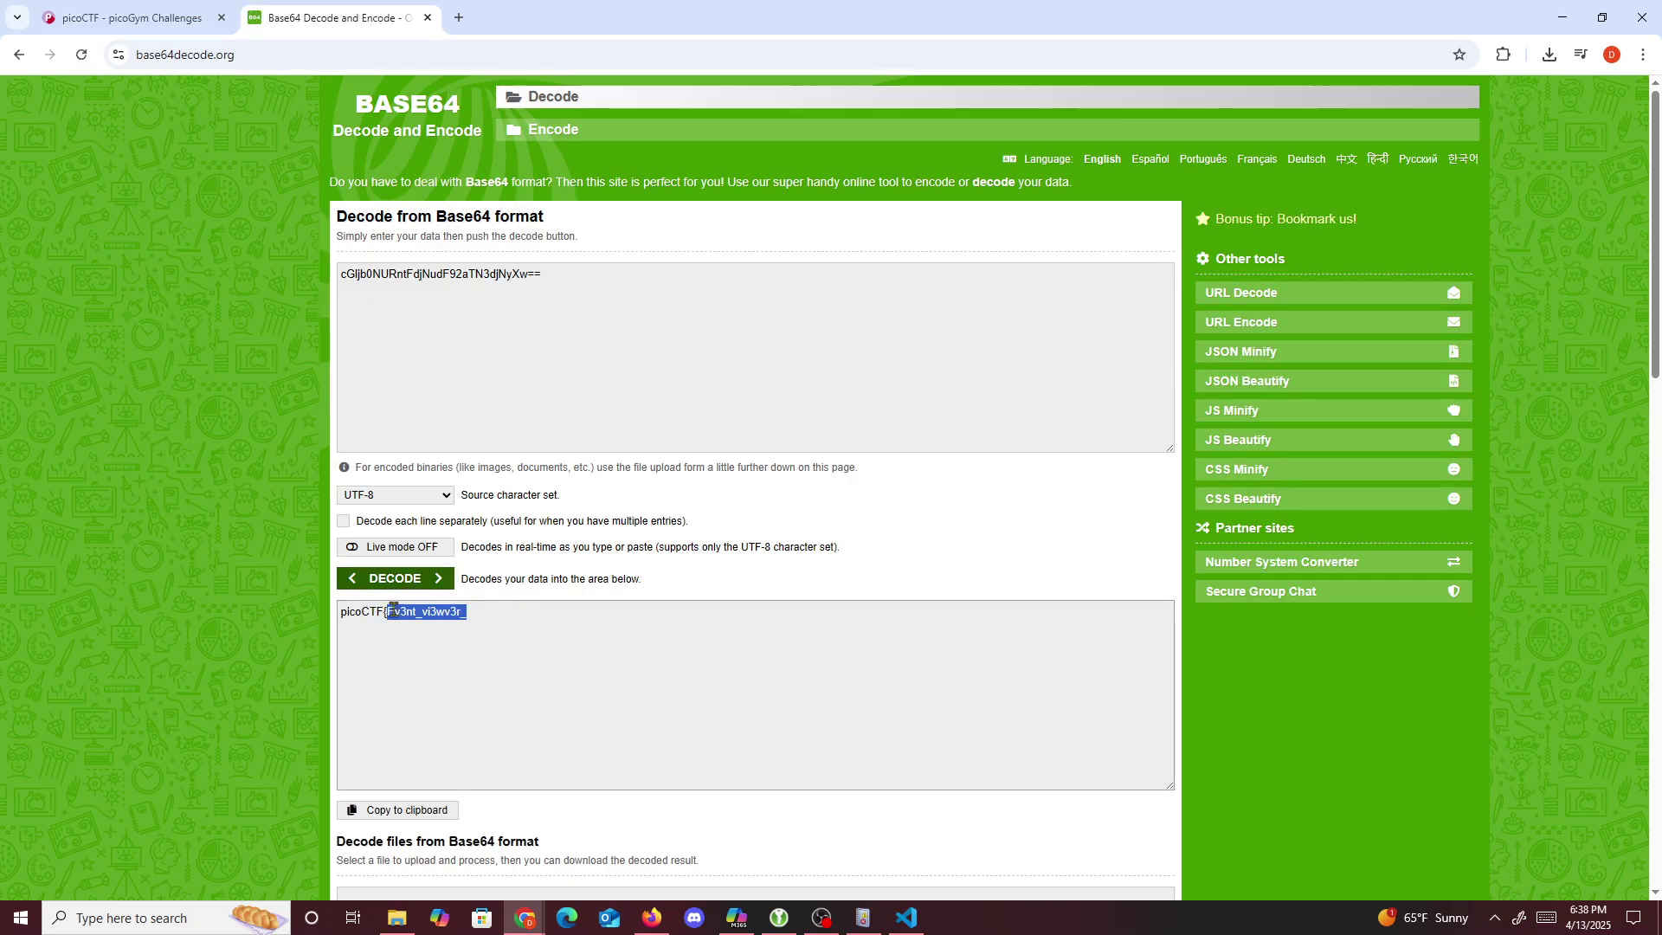
# - Paste Ev3nt_vi3wv3r_ ahead of 1s_a_pr3tty_us3ful_ in the picoCTF flag field
pyautogui.click(167, 25)
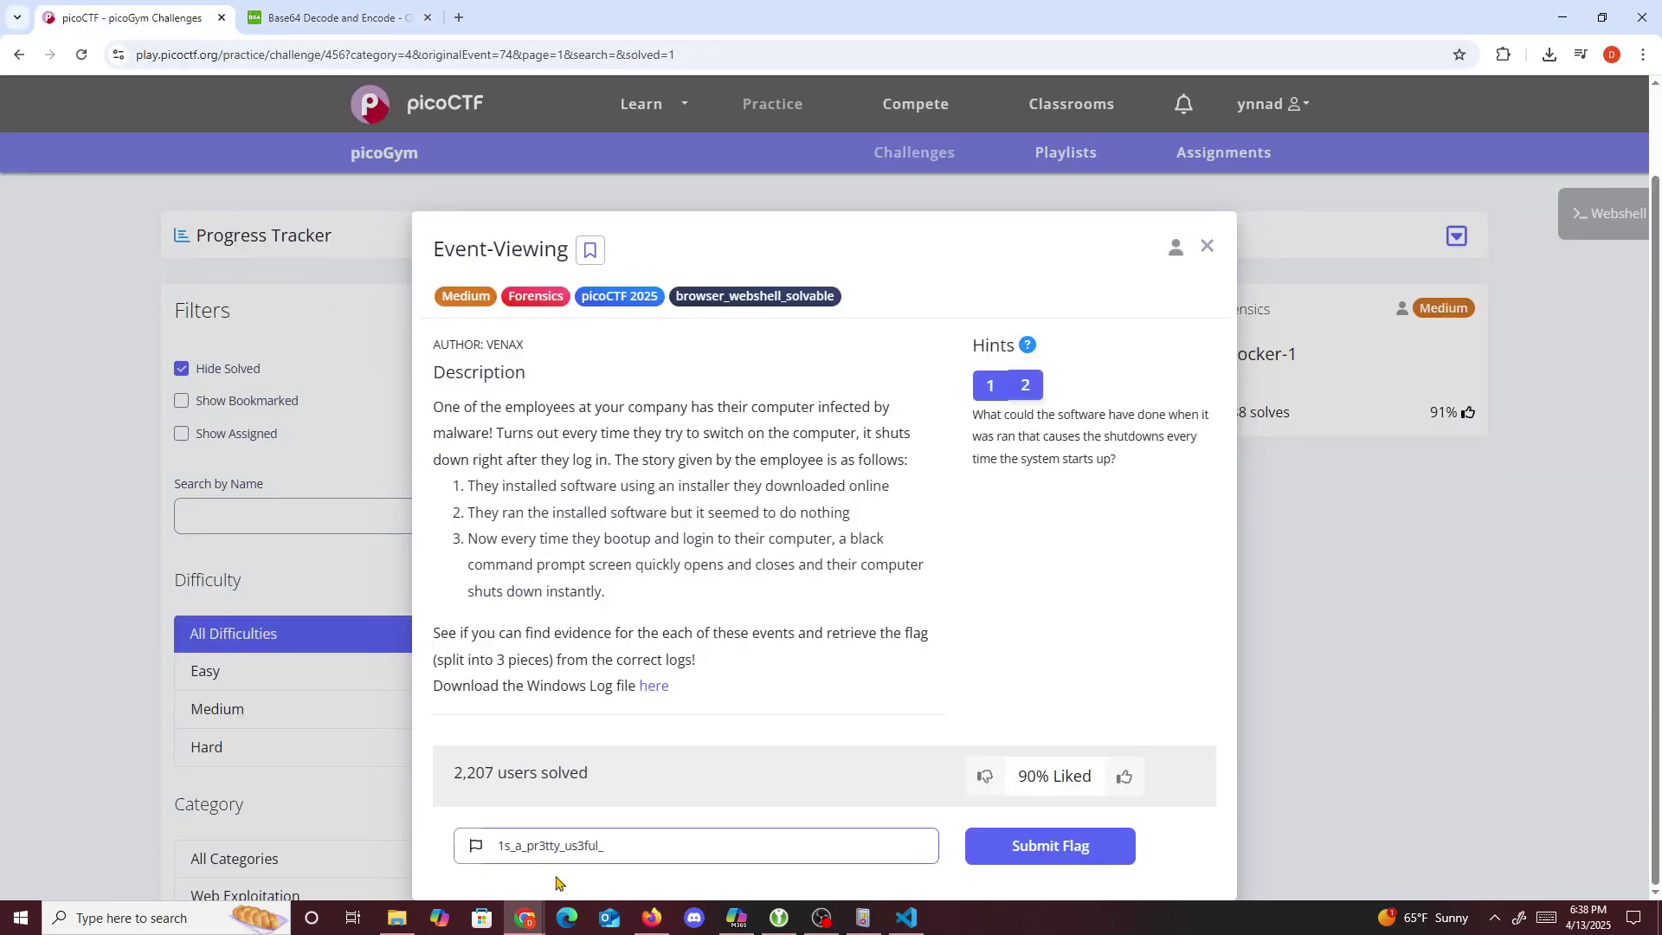
pyautogui.write('Ev3nt_vi3w3r_')
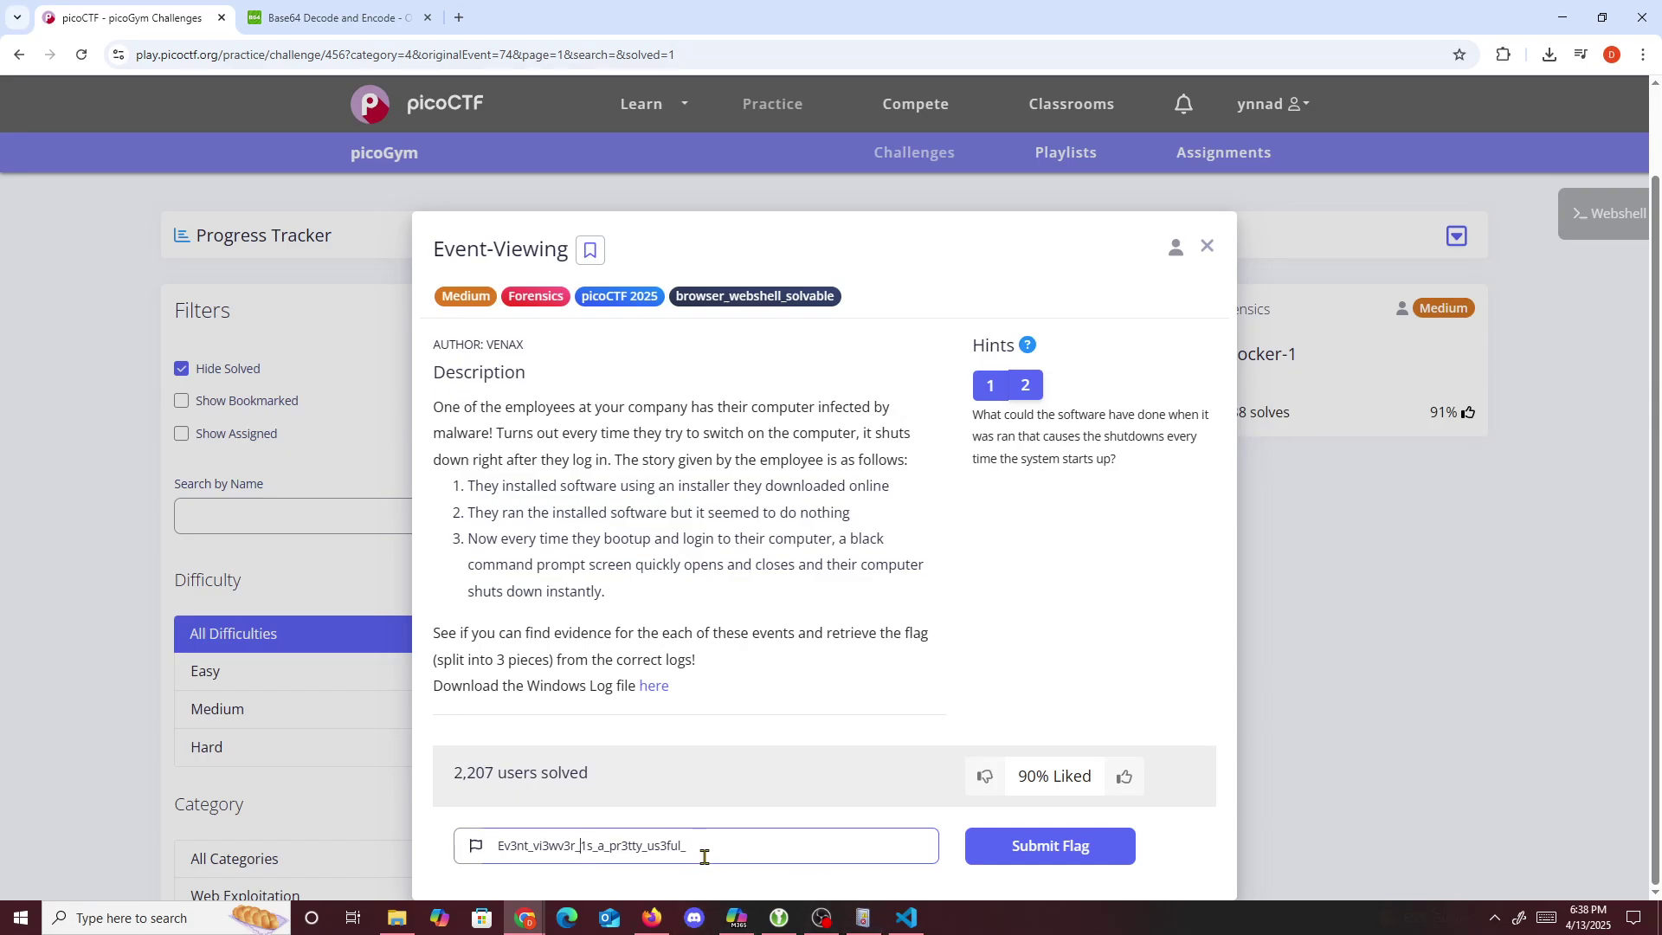
pyautogui.moveTo(712, 857); pyautogui.dragTo(449, 841)
pyautogui.click(559, 846)
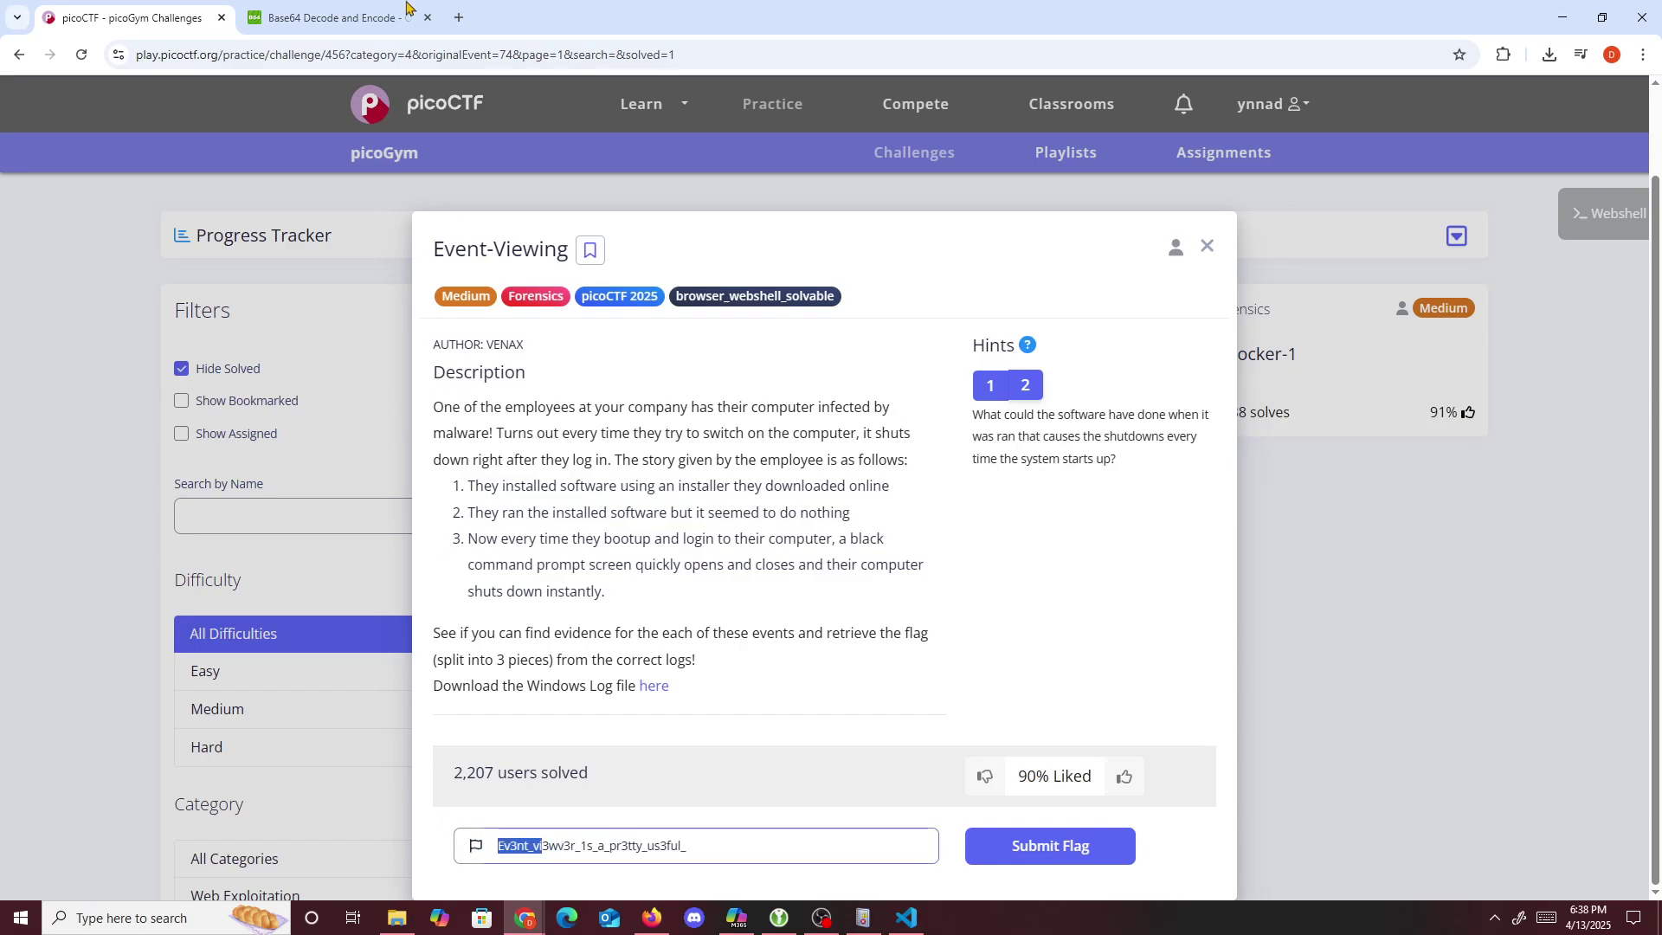
# - Copy picoCTF from the decoder output and paste it at the start of the flag
pyautogui.click(406, 4)
pyautogui.doubleClick(342, 617)
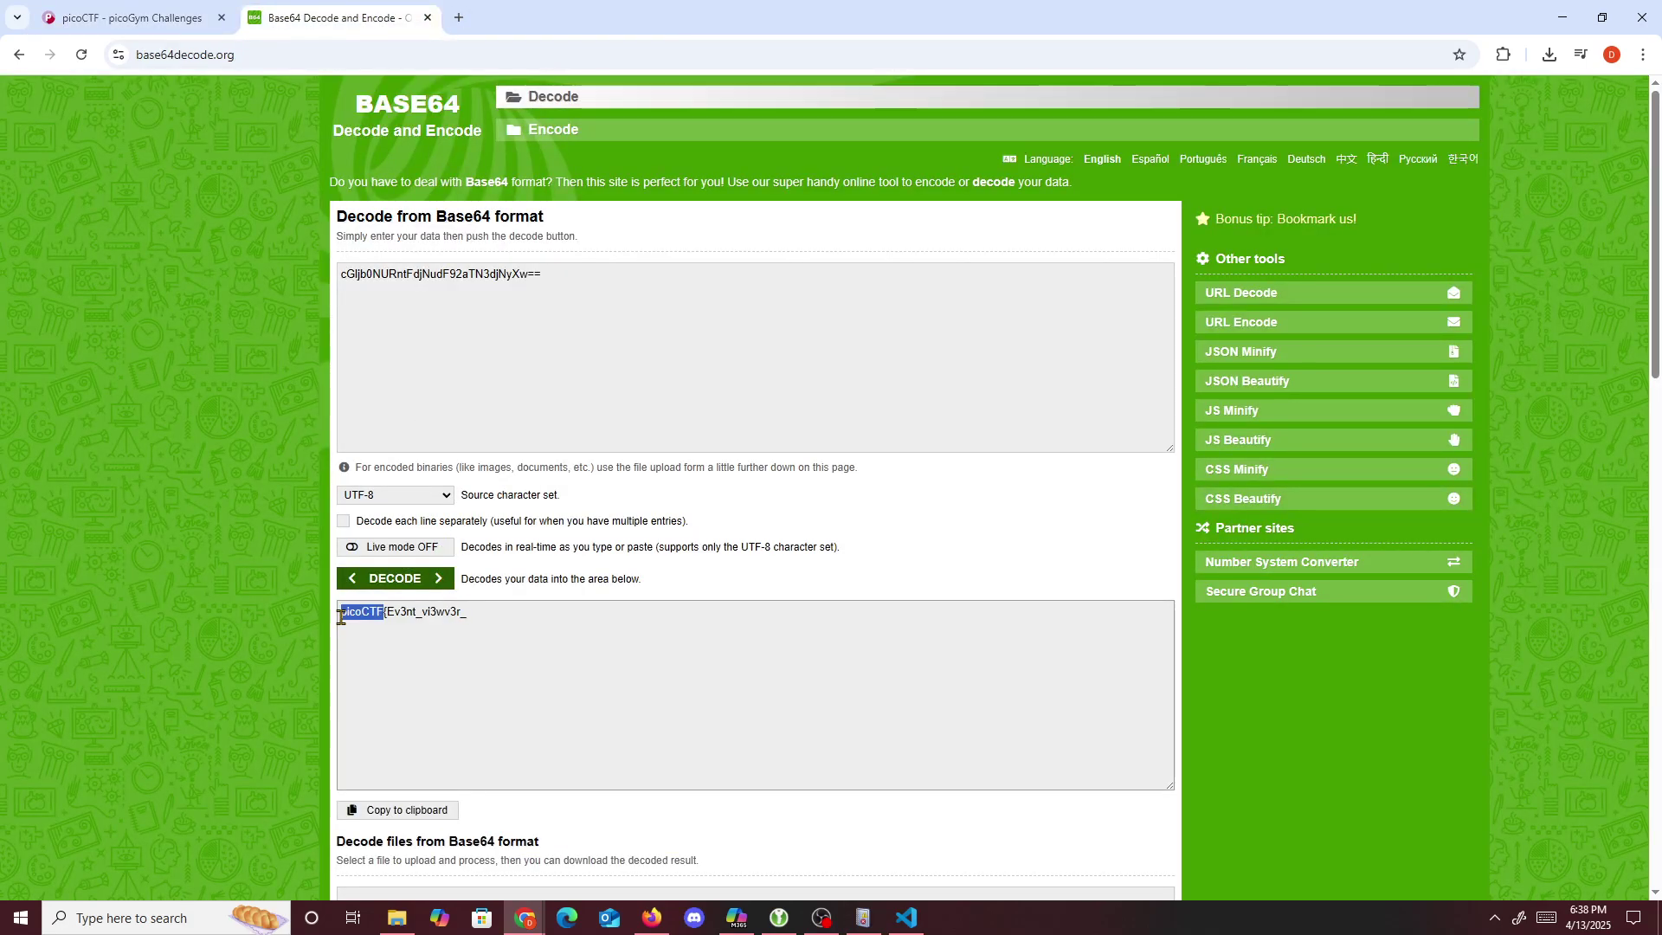
pyautogui.rightClick(341, 617)
pyautogui.click(445, 252)
pyautogui.click(182, 7)
pyautogui.click(523, 844)
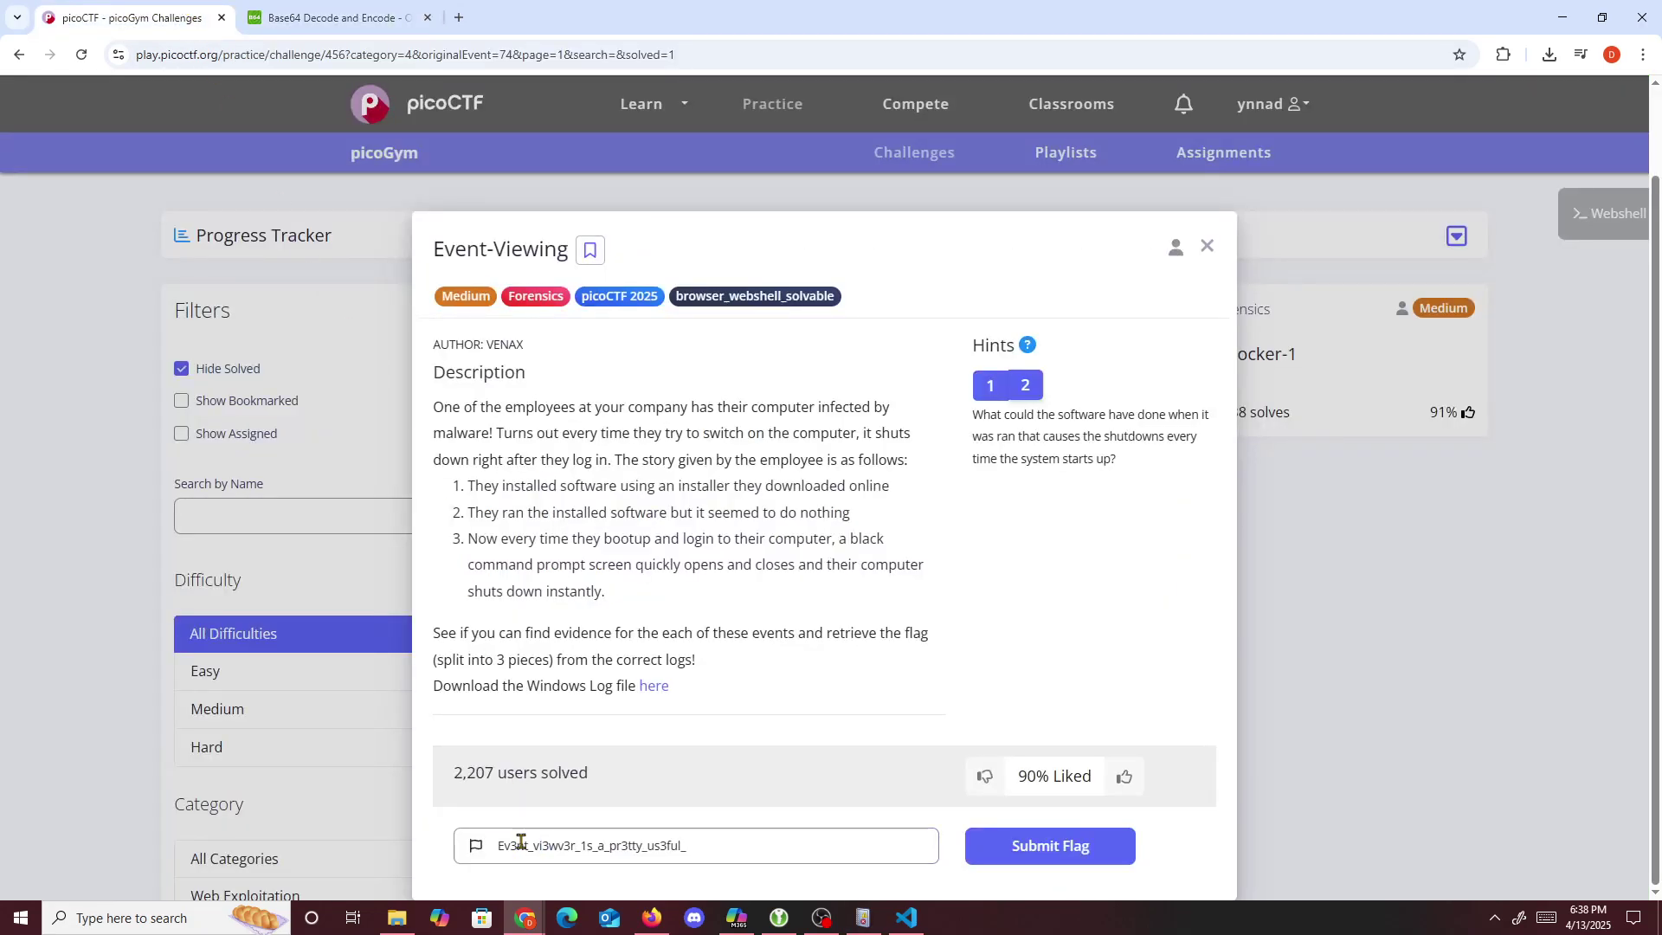
pyautogui.press('Home')
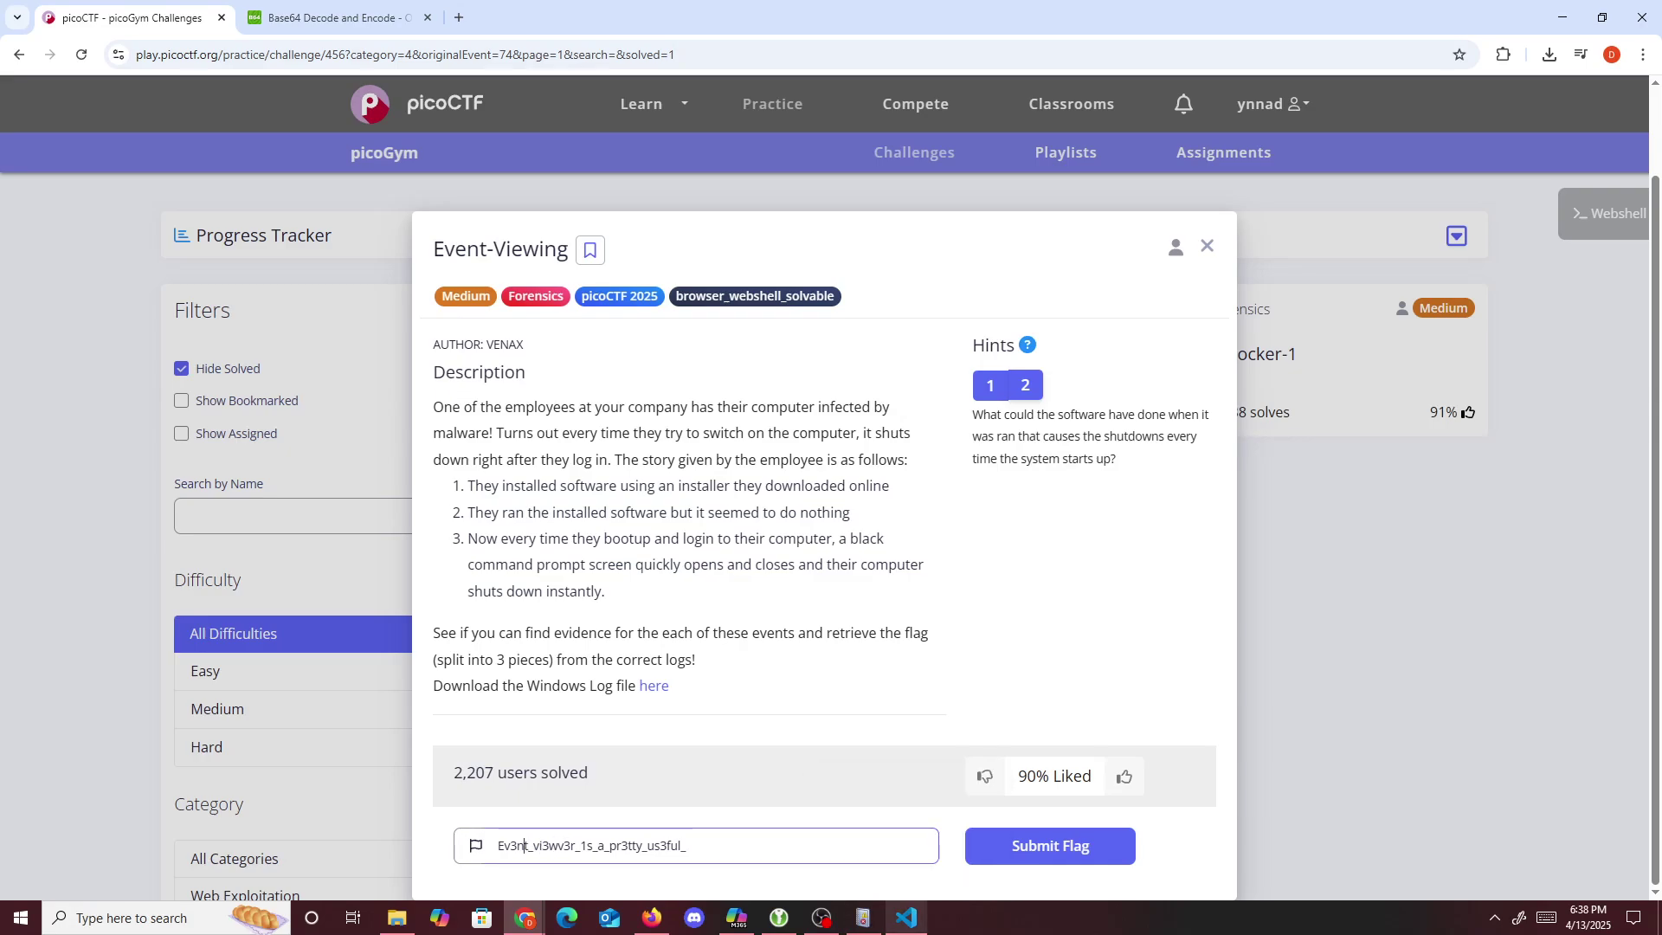
pyautogui.hotkey('ctrl', 'v')
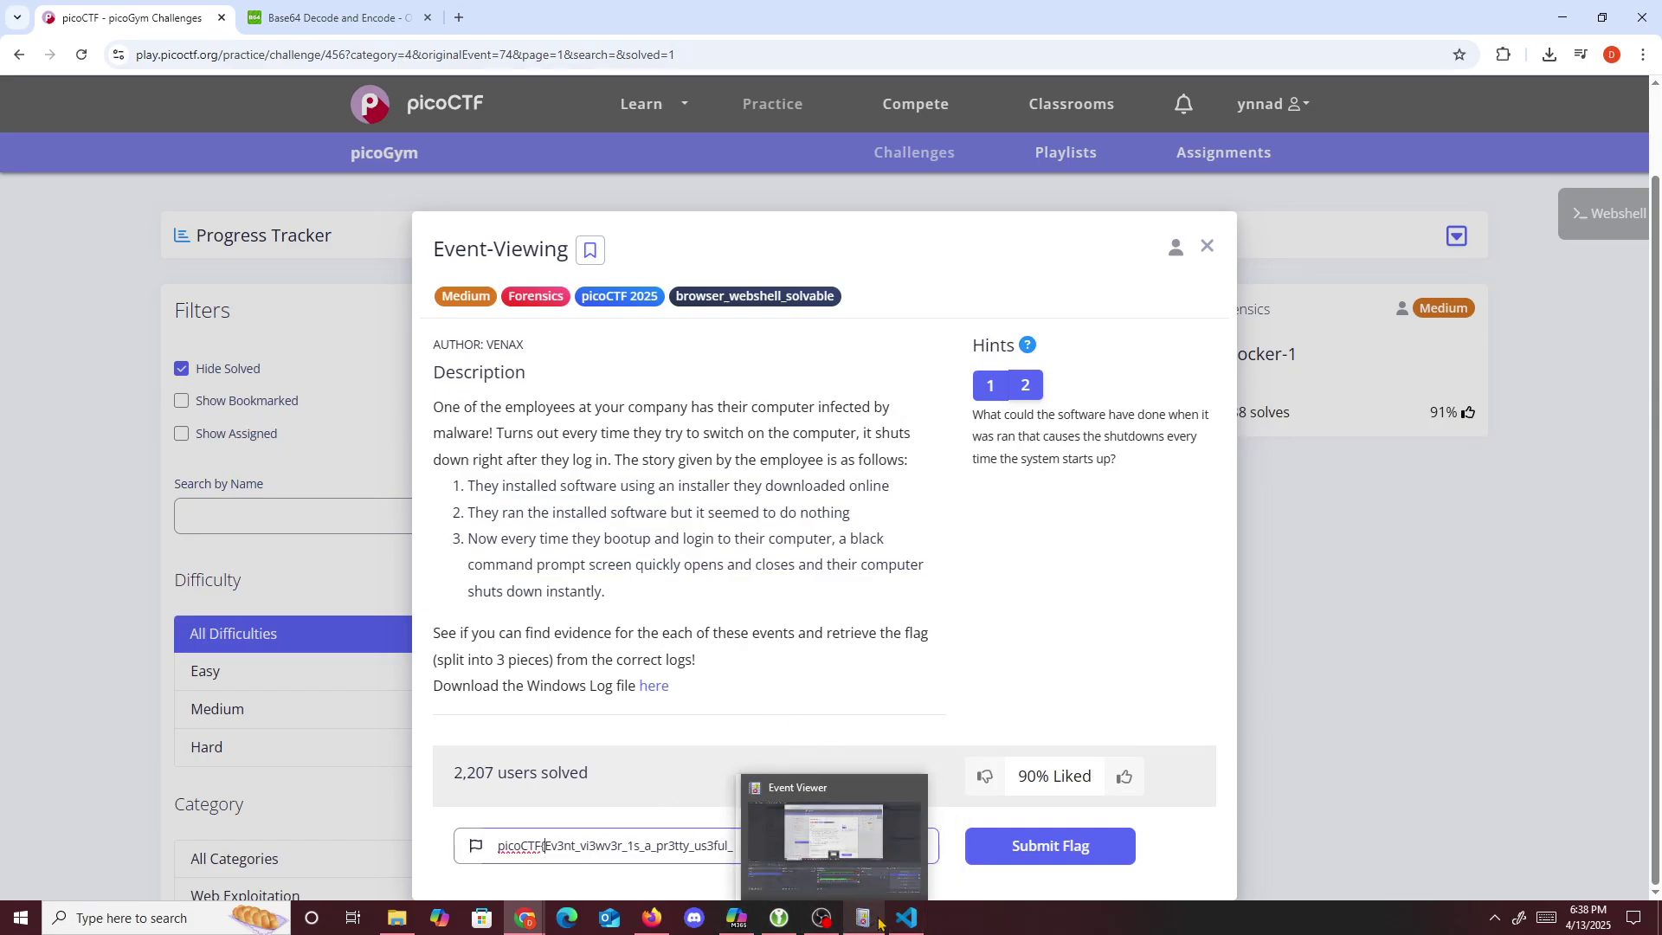
pyautogui.click(911, 923)
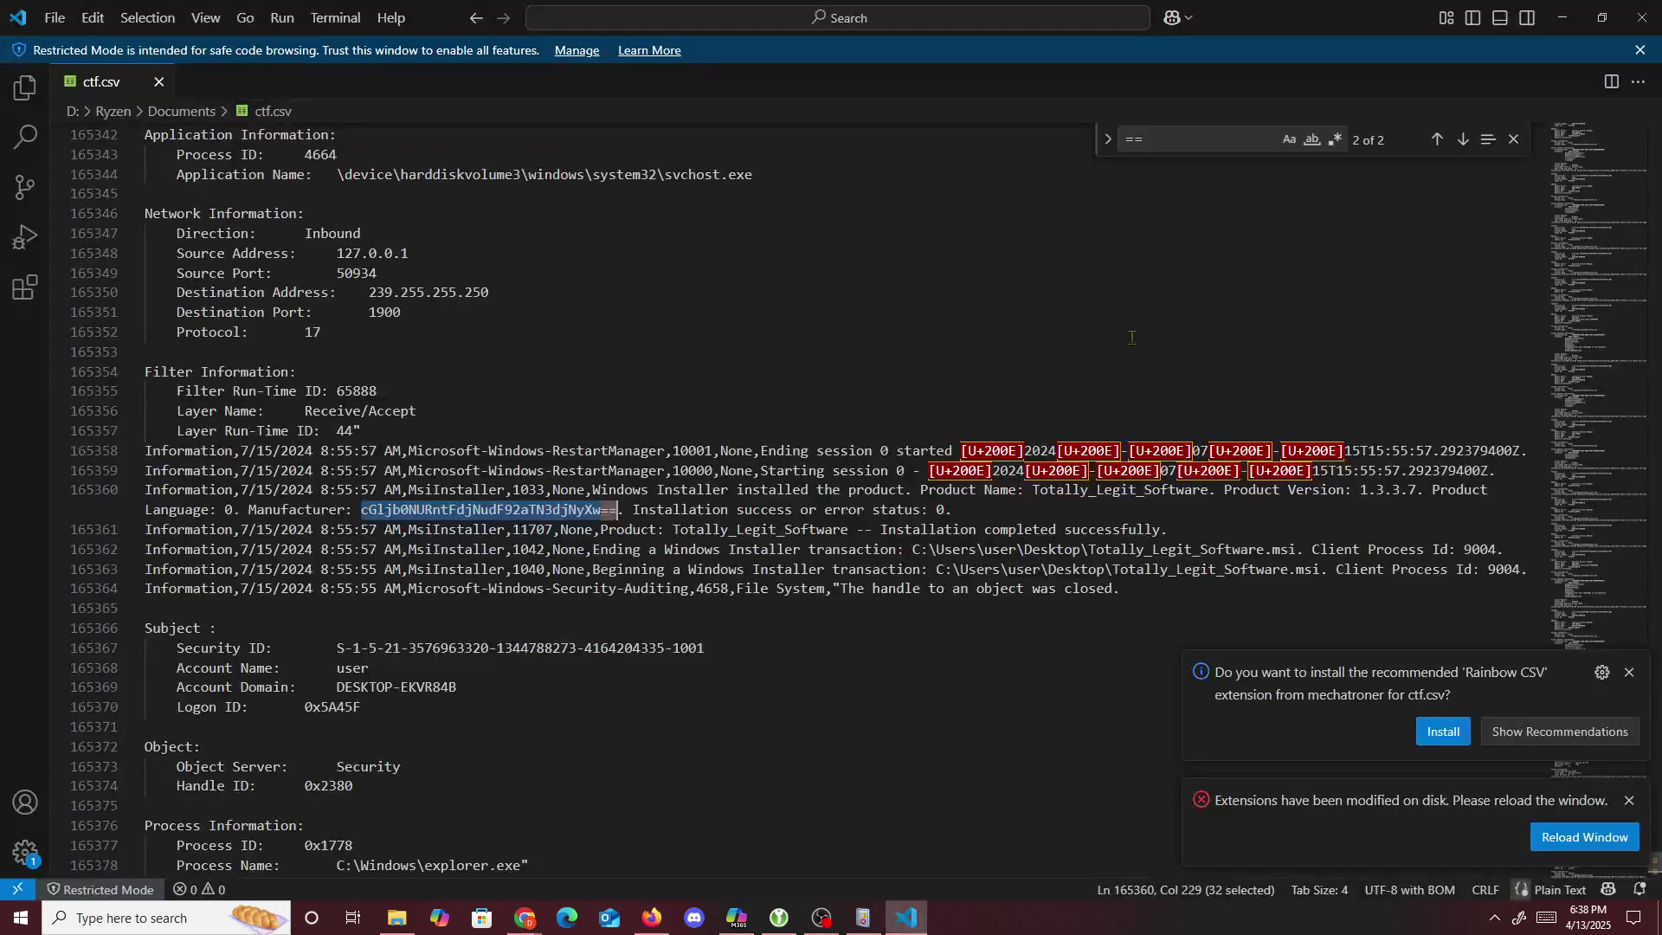
# - Search ctf.csv for '=' then '==', stepping between the two padded matches
pyautogui.click(1192, 138)
pyautogui.write('==')
pyautogui.press('BackSpace')
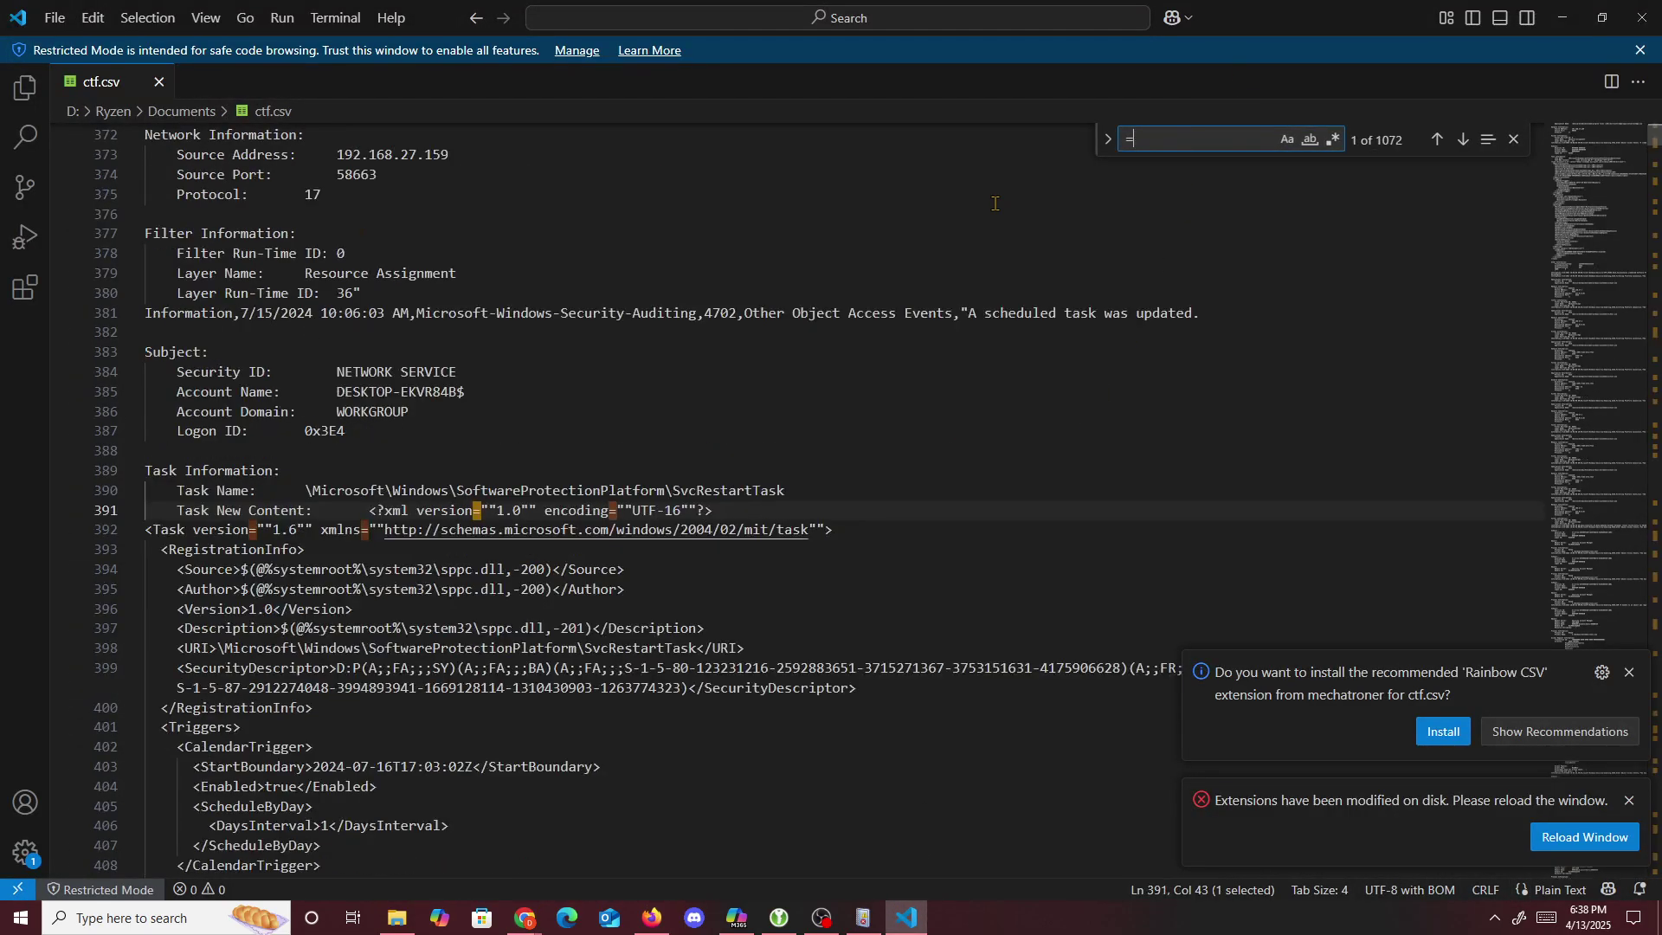
pyautogui.press('Return')
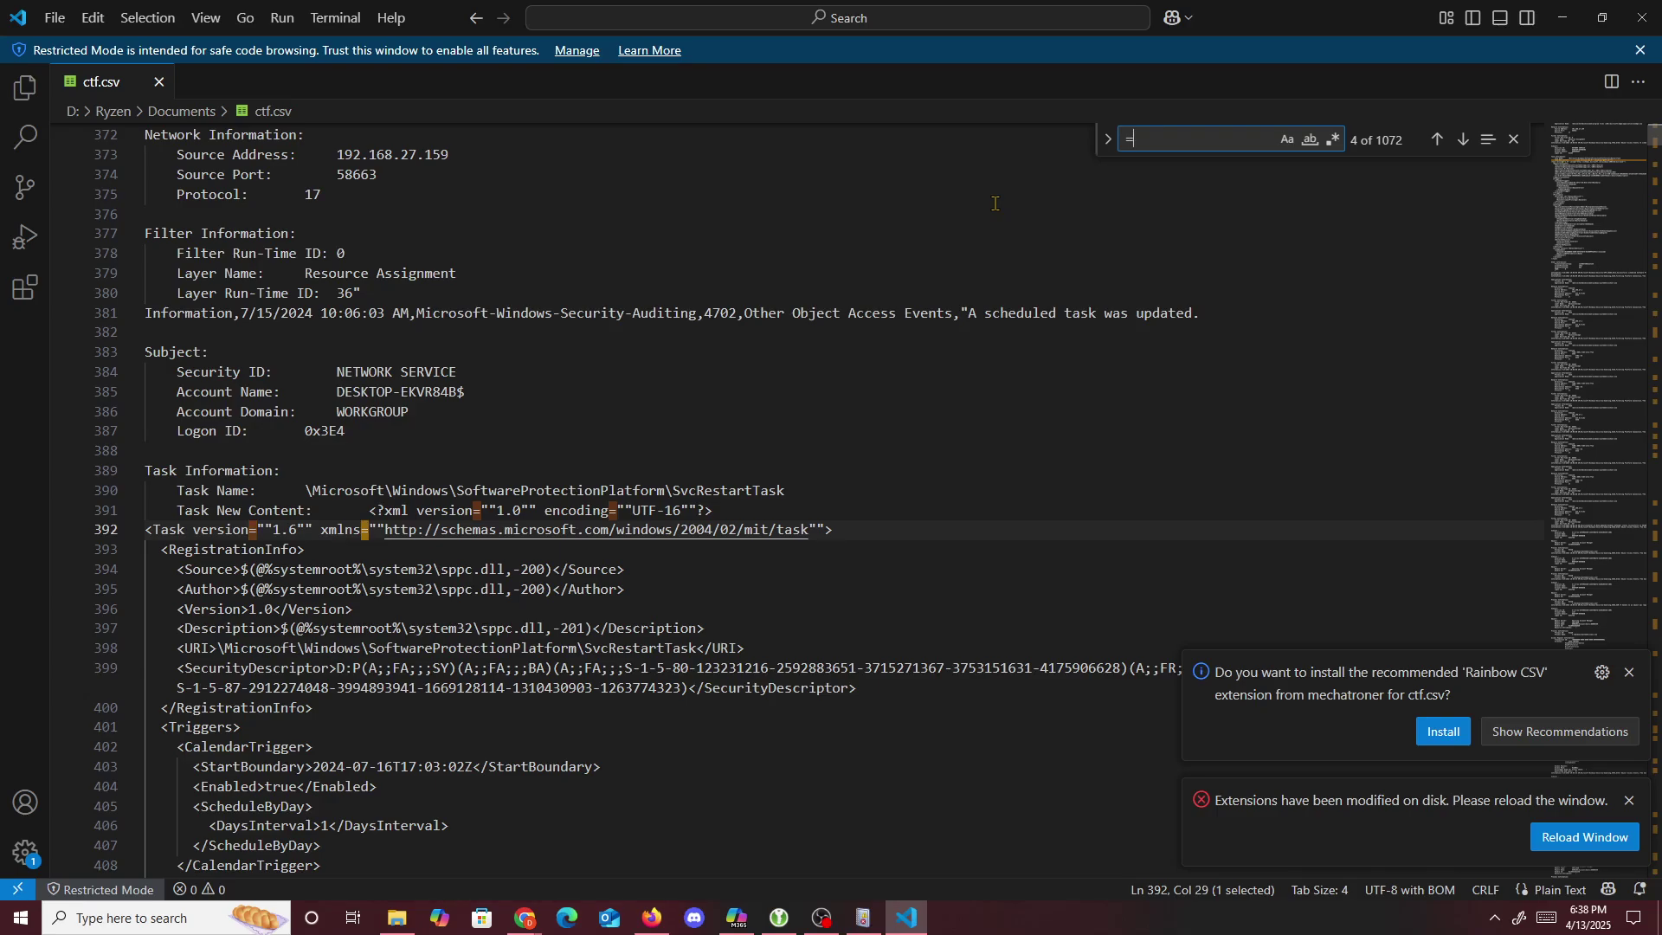
pyautogui.press('Return')
pyautogui.press('Return')
pyautogui.press('Return')
pyautogui.press('Return')
pyautogui.press('Return')
pyautogui.press('Return')
pyautogui.press('Return')
pyautogui.press('Return')
pyautogui.press('Return')
pyautogui.press('Return')
pyautogui.press('Return')
pyautogui.press('Return')
pyautogui.press('Return')
pyautogui.press('Return')
pyautogui.press('Return')
pyautogui.press('Return')
pyautogui.press('Return')
pyautogui.press('Return')
pyautogui.press('Return')
pyautogui.press('Return')
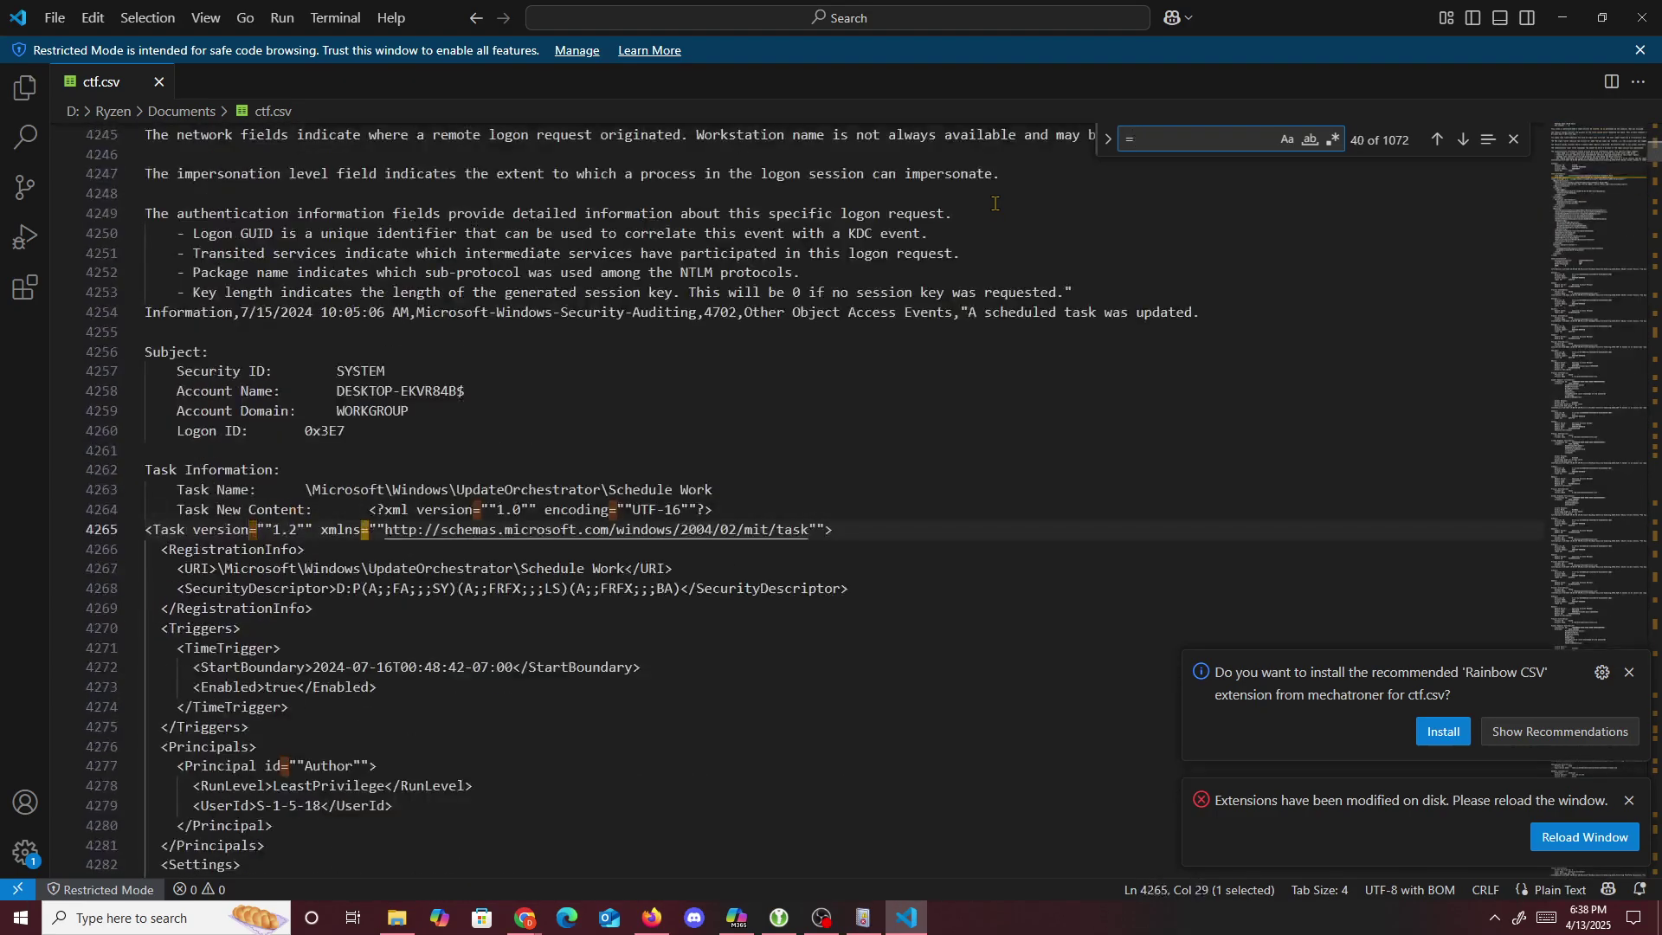
pyautogui.press('Return')
pyautogui.press('Return')
pyautogui.press('Return')
pyautogui.press('Return')
pyautogui.press('Return')
pyautogui.press('Return')
pyautogui.press('Return')
pyautogui.press('Return')
pyautogui.press('Return')
pyautogui.press('Return')
pyautogui.press('Return')
pyautogui.press('Return')
pyautogui.press('Return')
pyautogui.press('Return')
pyautogui.press('Return')
pyautogui.press('Return')
pyautogui.press('Return')
pyautogui.press('Return')
pyautogui.press('Return')
pyautogui.press('Return')
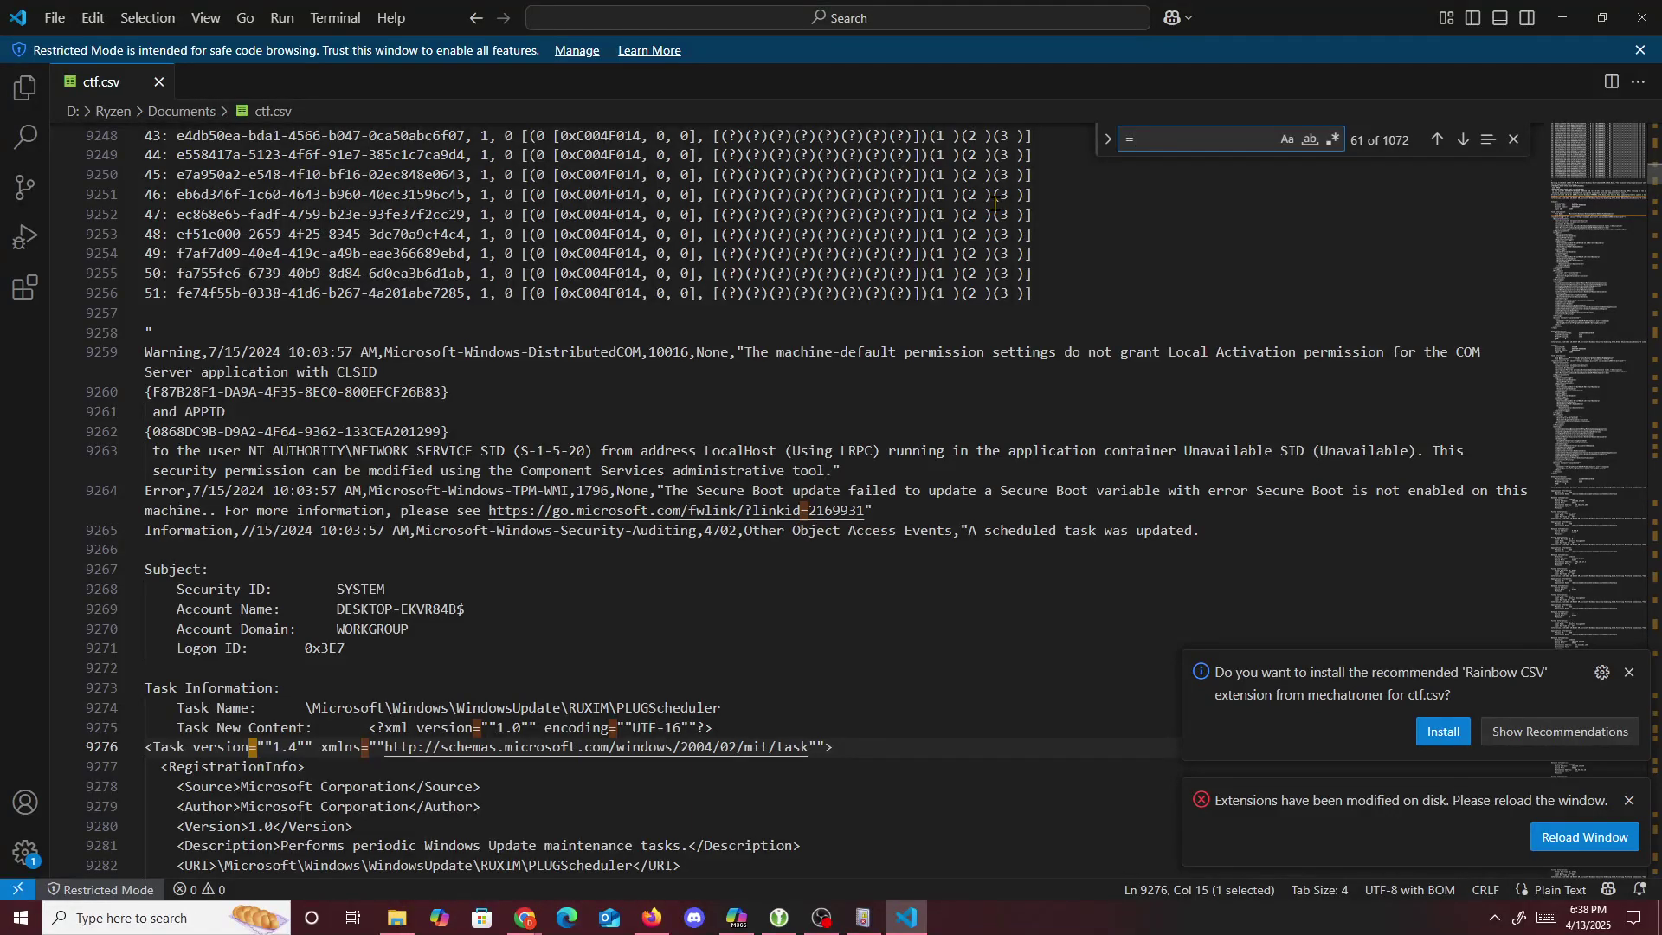
pyautogui.write('=')
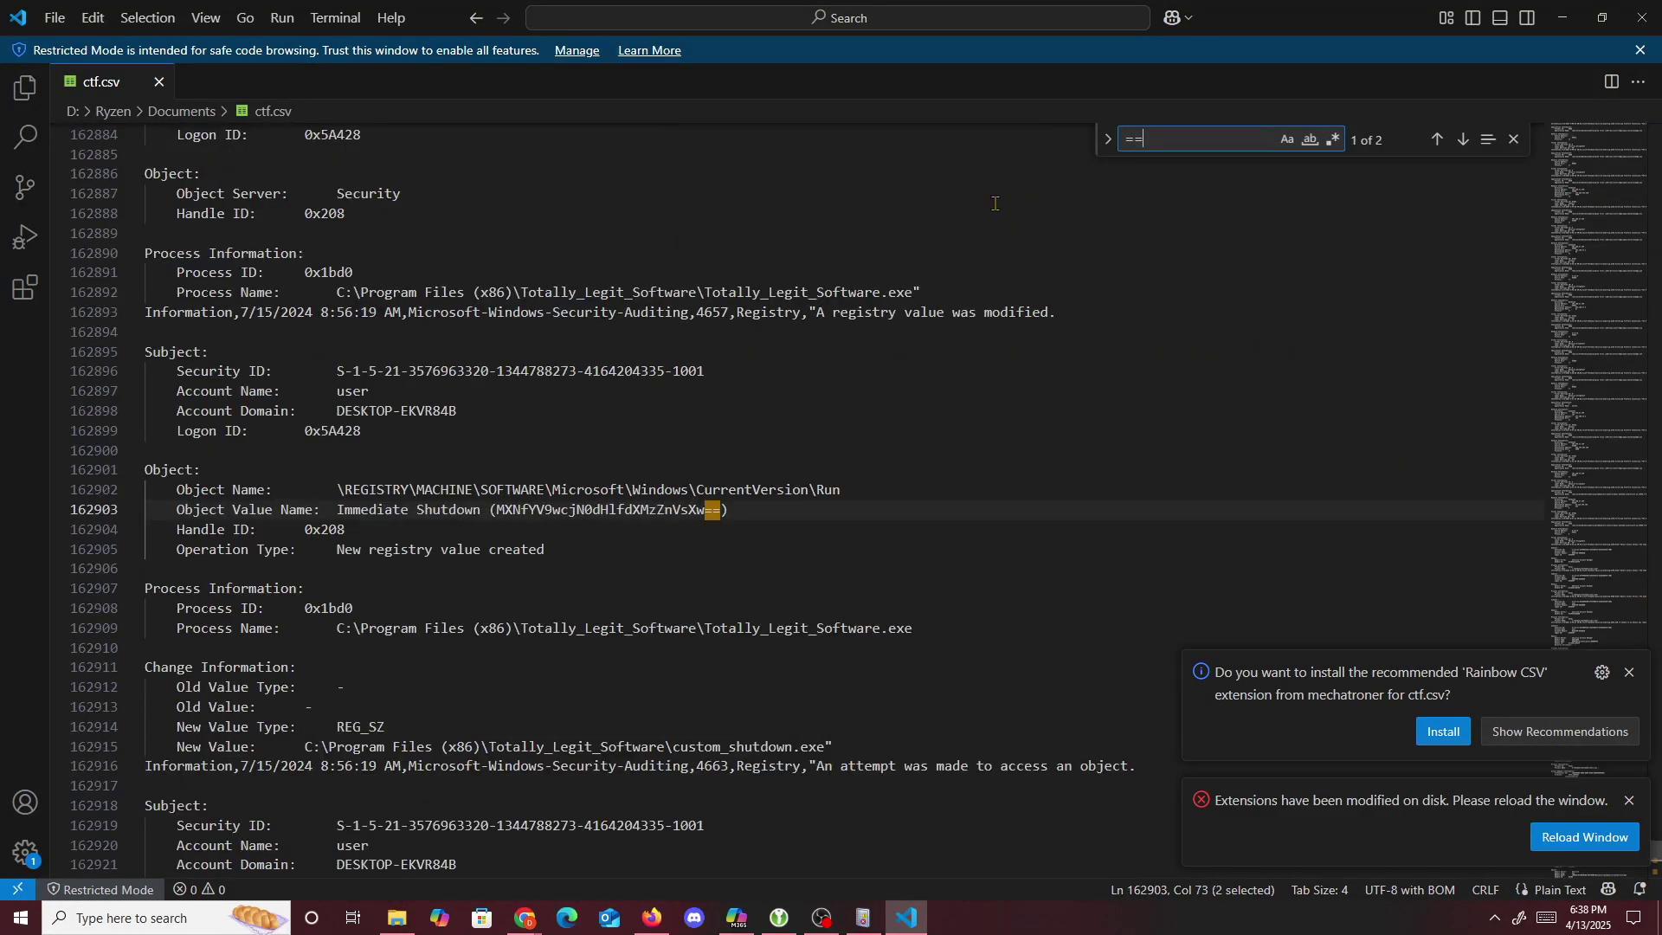
pyautogui.press('Return')
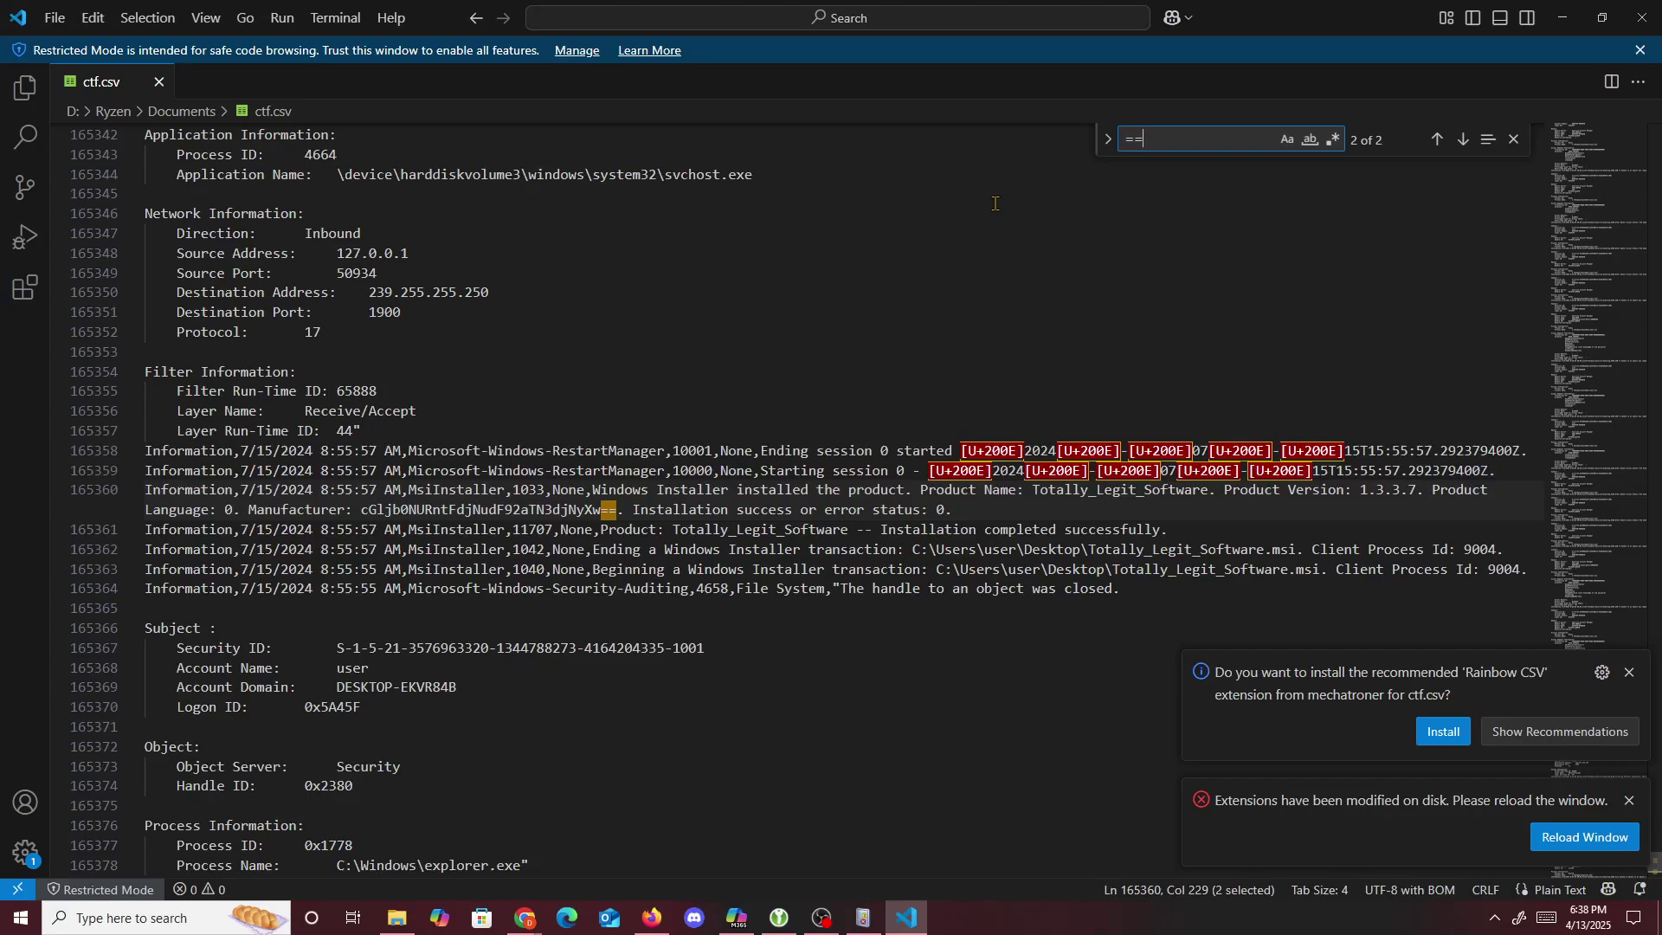
pyautogui.press('Return')
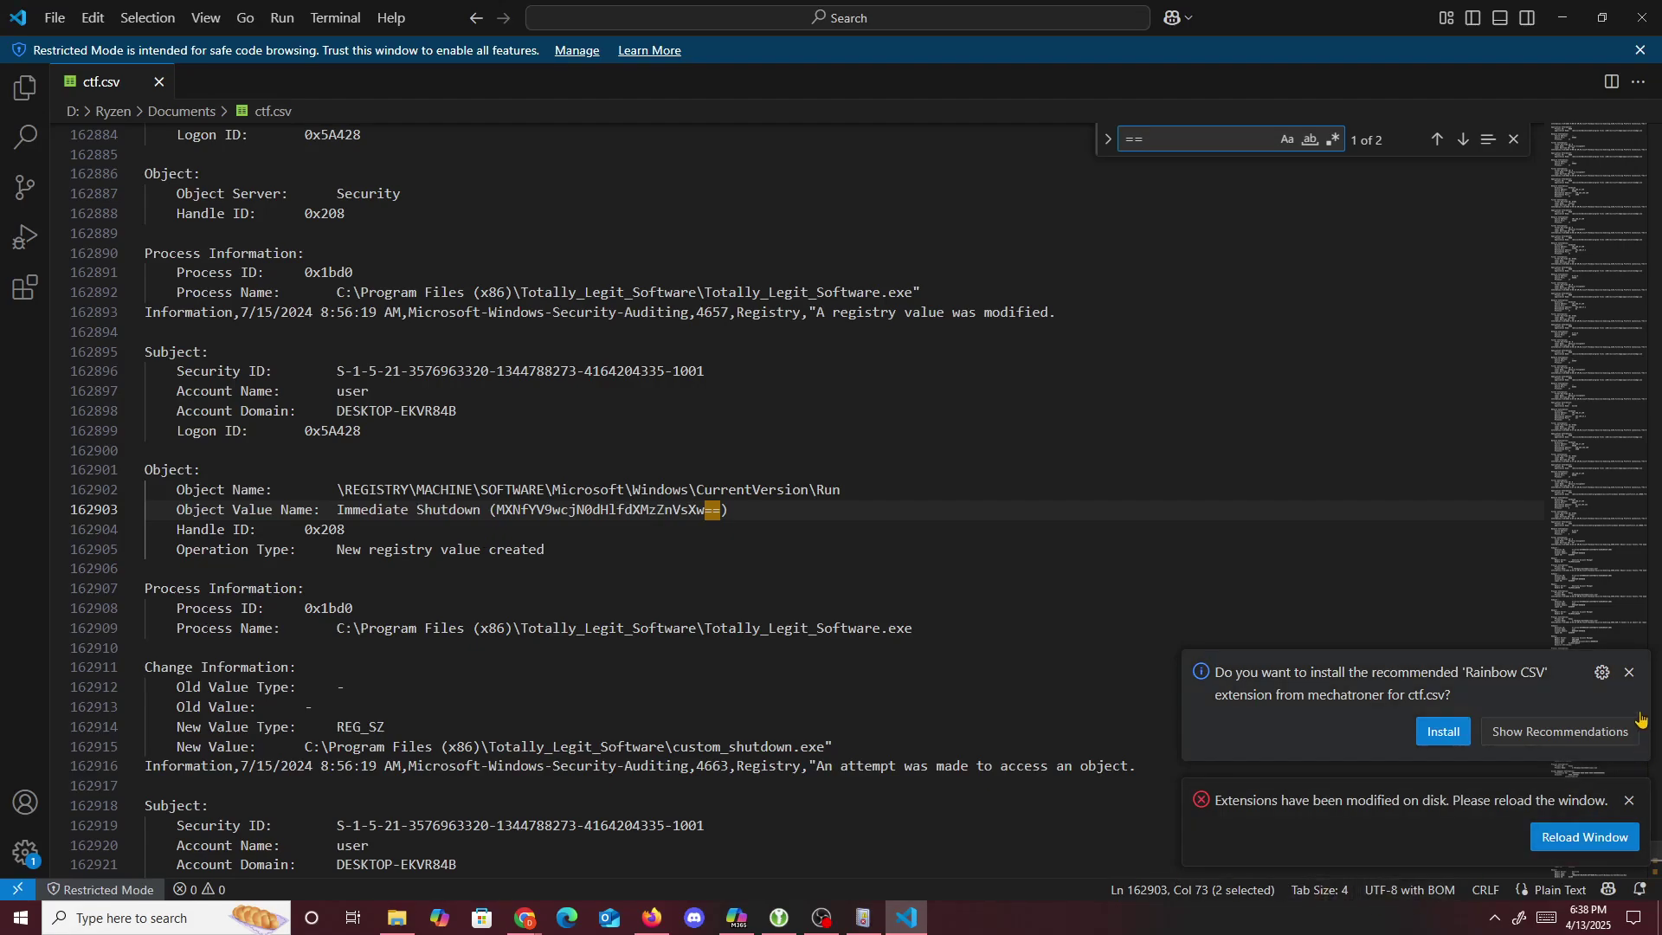
# - Dismiss the Rainbow CSV and extensions-modified notifications and recheck both '==' matches
pyautogui.click(1630, 673)
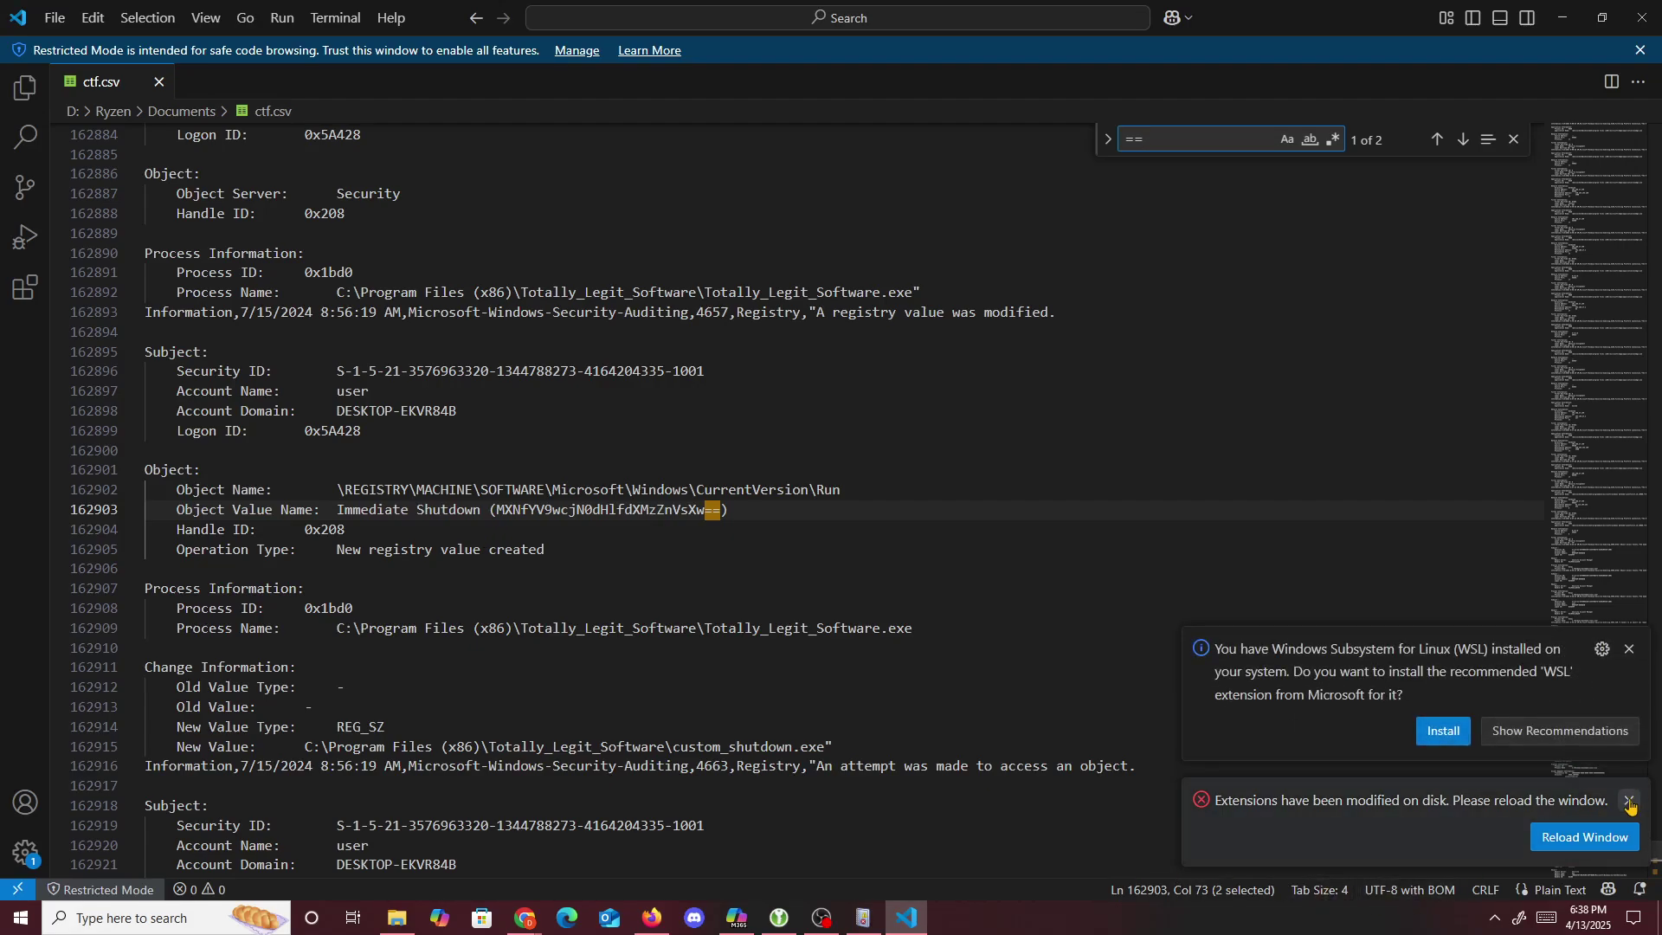
pyautogui.click(1629, 800)
pyautogui.press('Return')
pyautogui.press('Return')
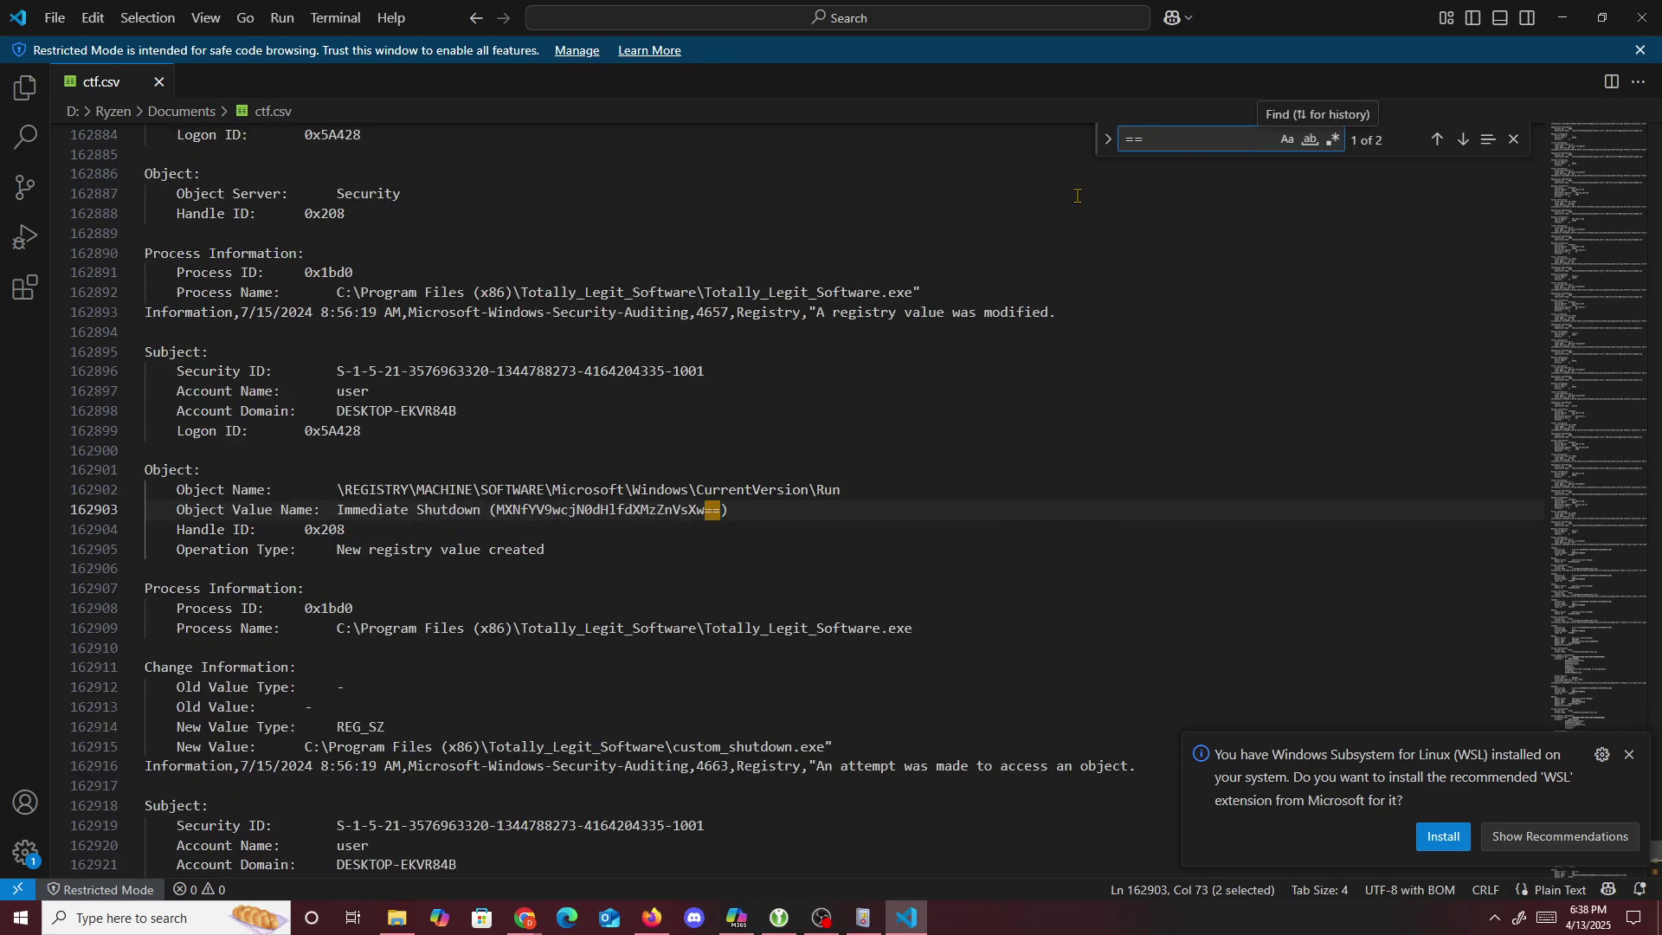
pyautogui.press('Return')
pyautogui.press('Return')
pyautogui.scroll(3, 783, 291)
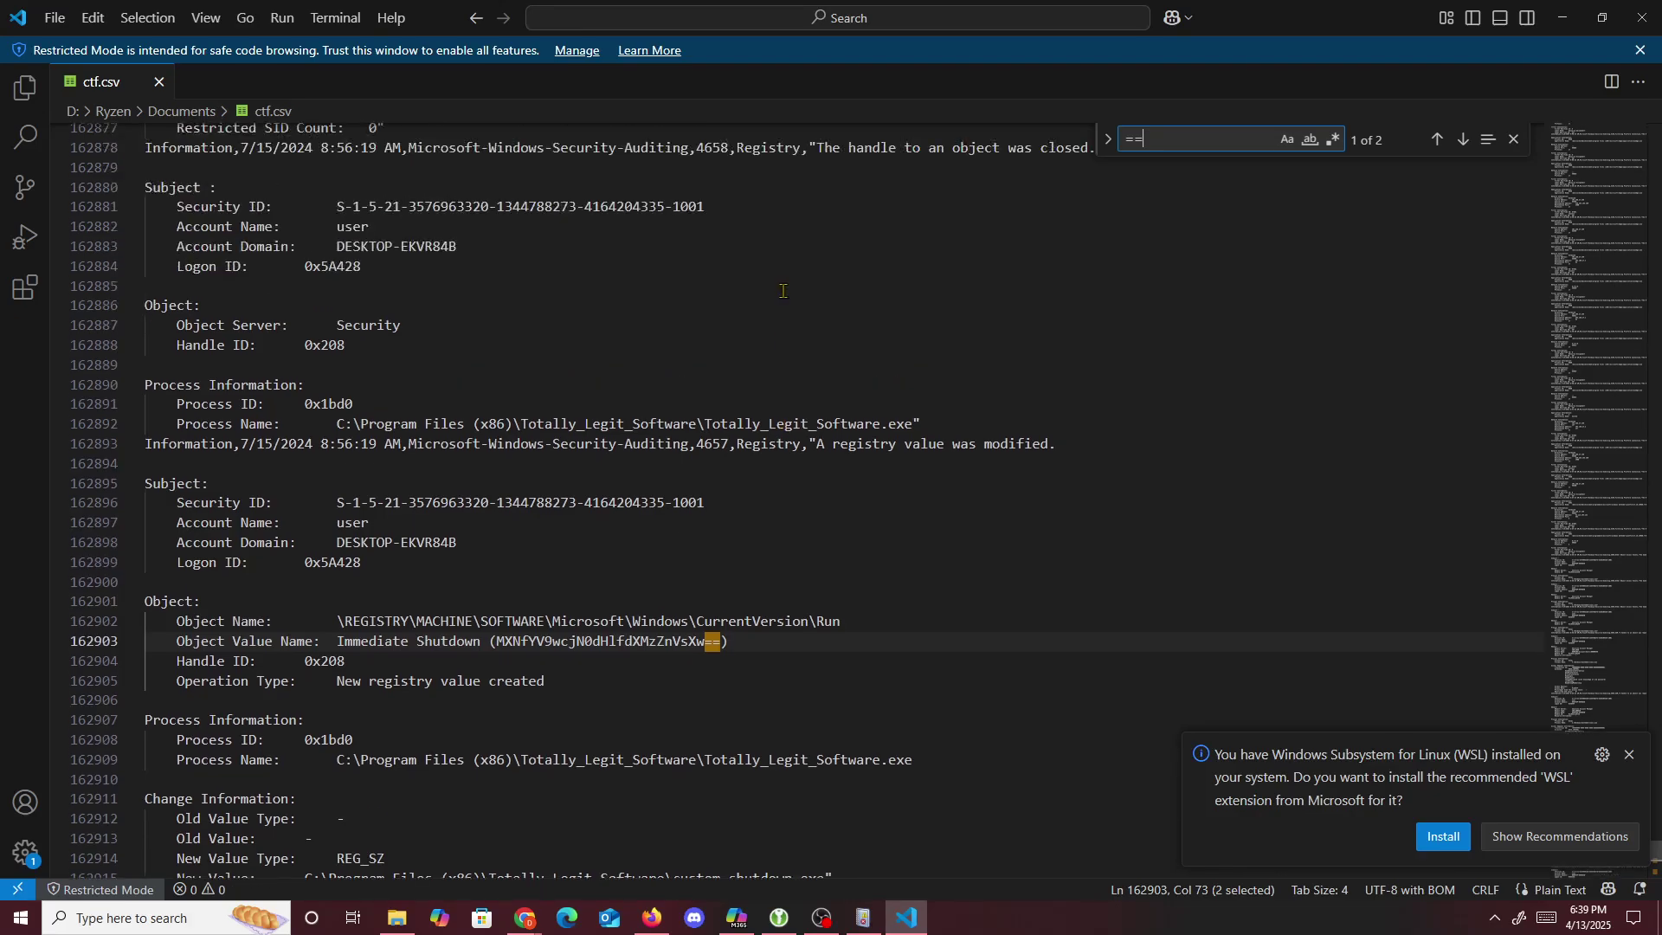
pyautogui.scroll(-2, 783, 292)
pyautogui.press('Return')
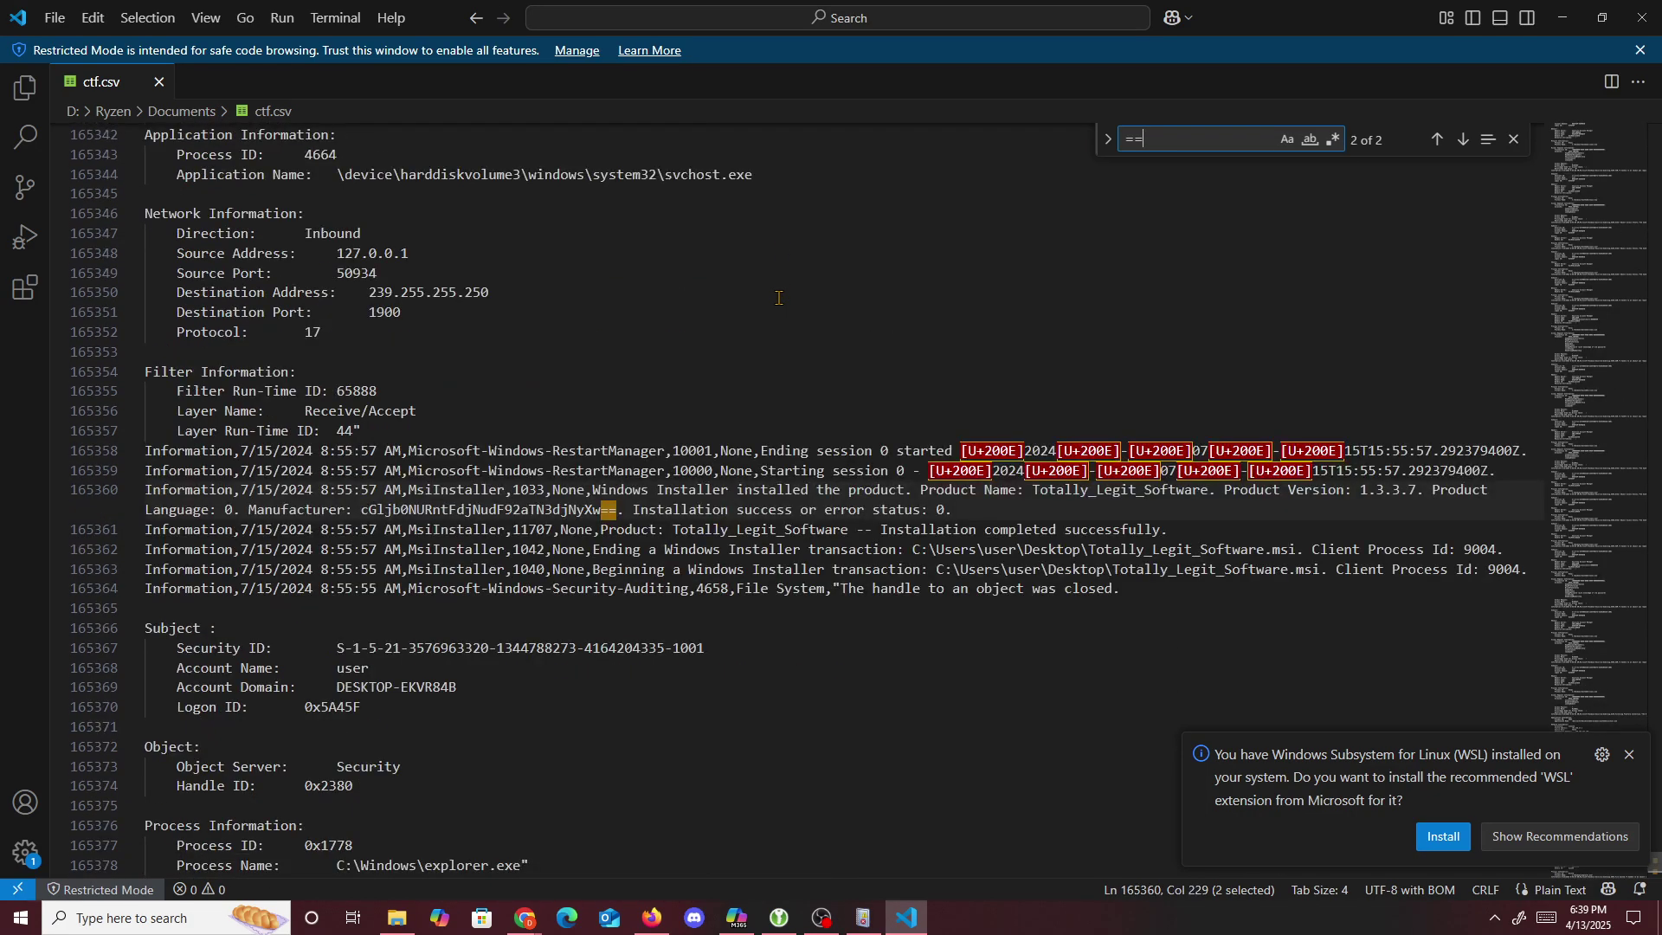
pyautogui.scroll(-14, 778, 298)
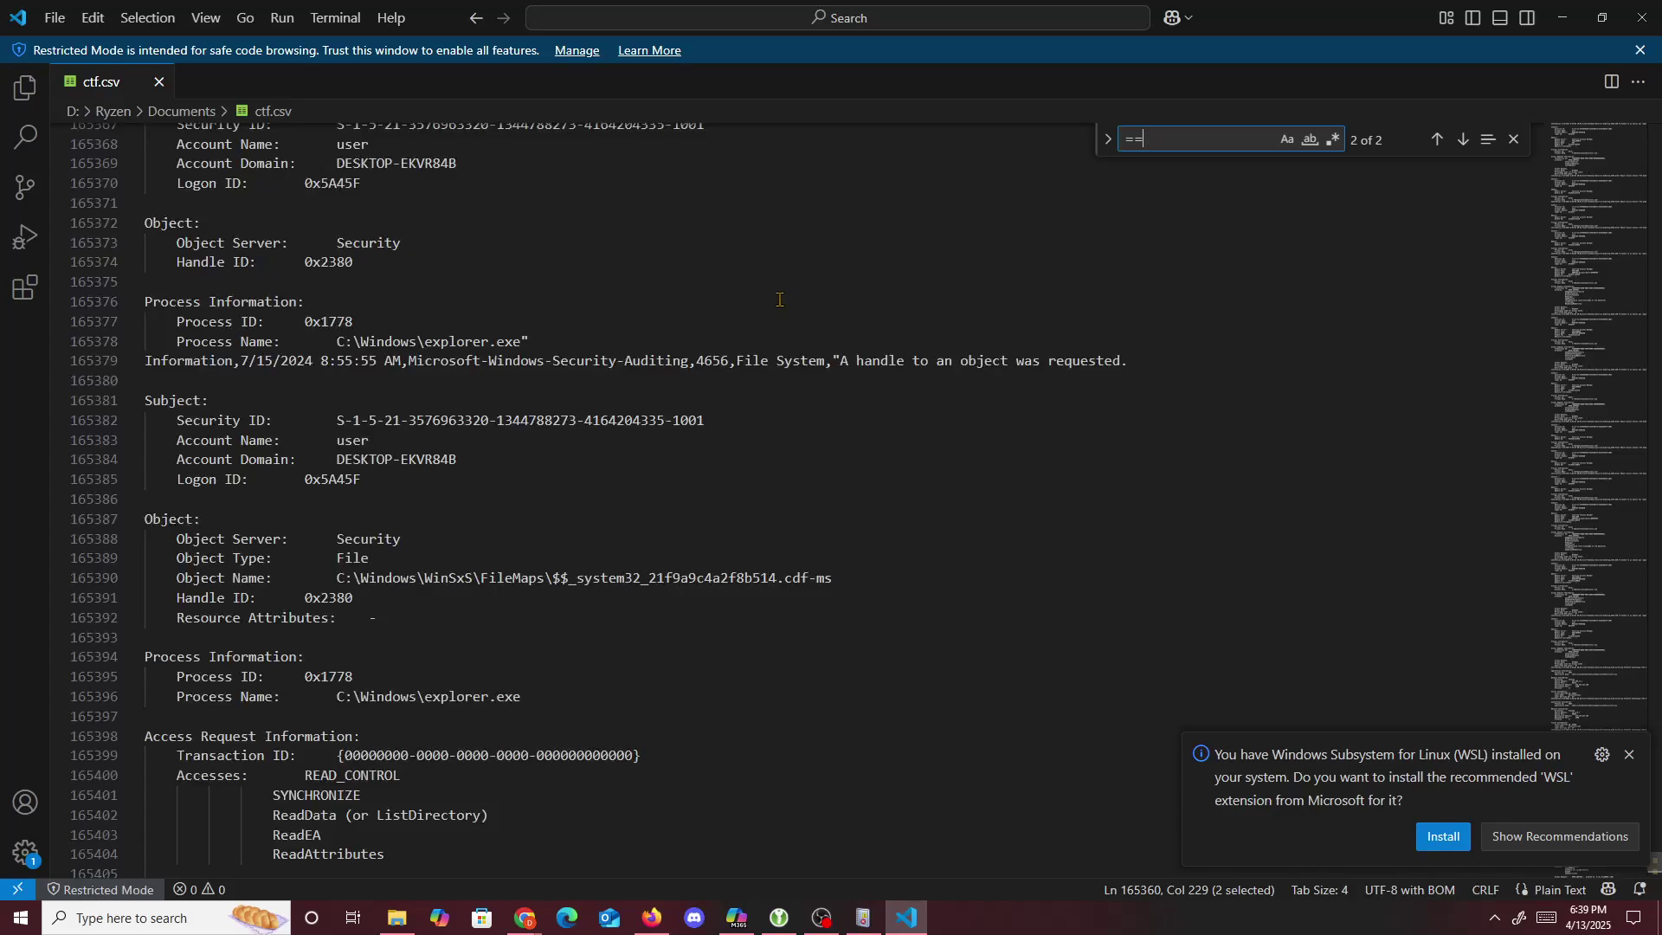
pyautogui.scroll(-12, 788, 334)
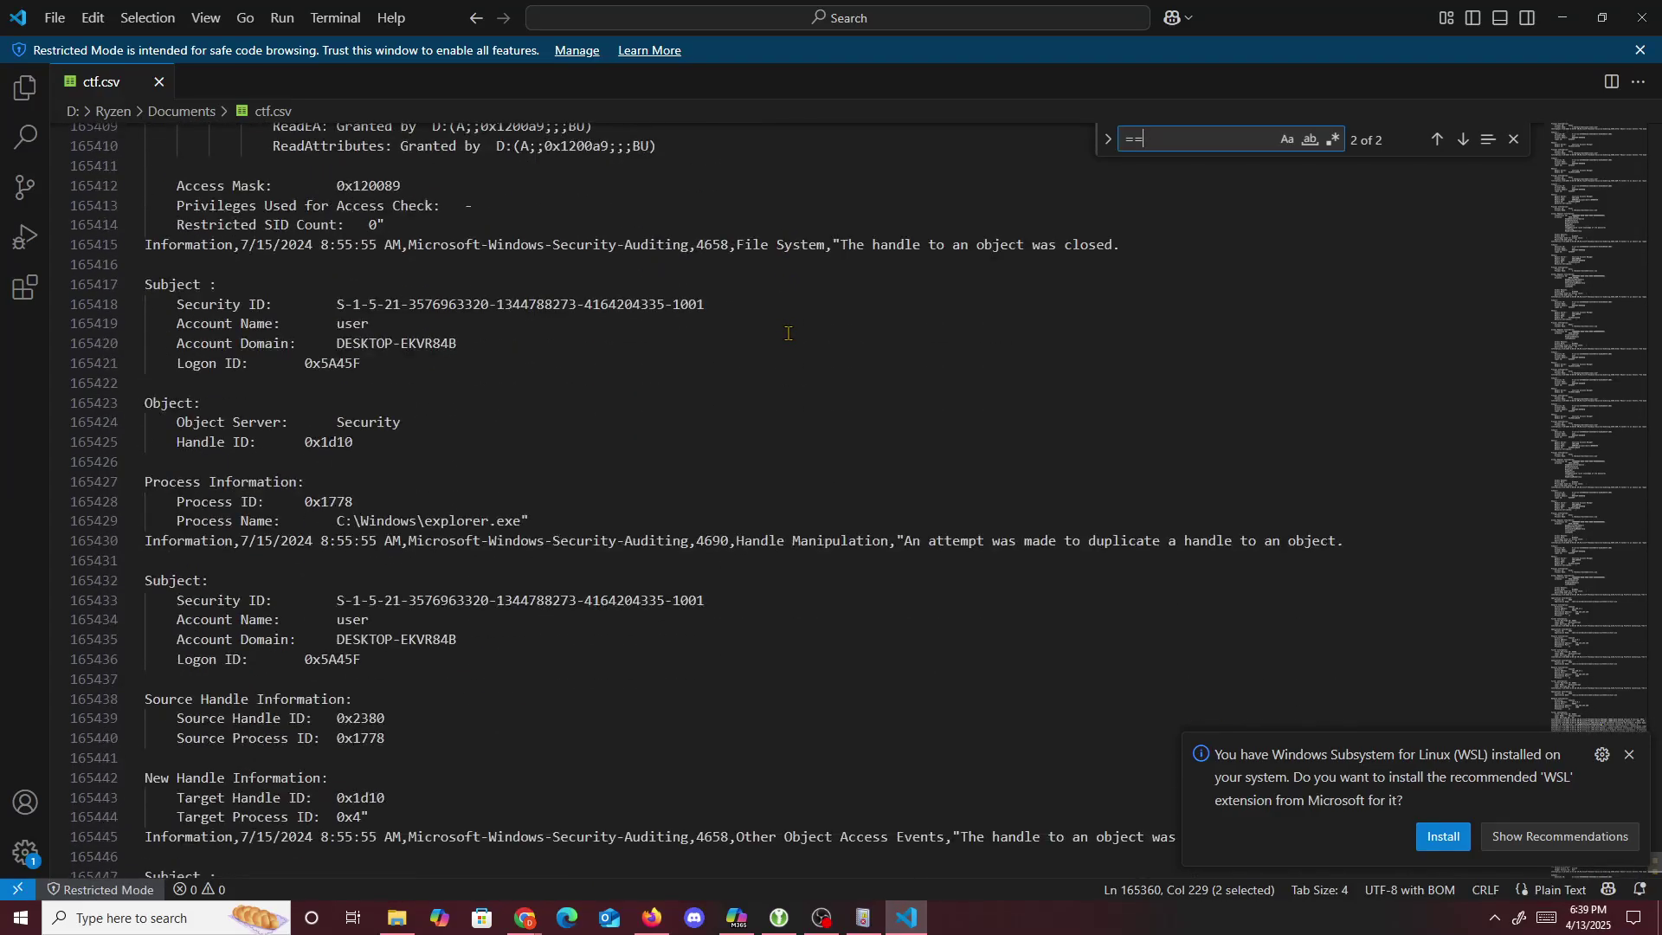
pyautogui.scroll(-20, 788, 336)
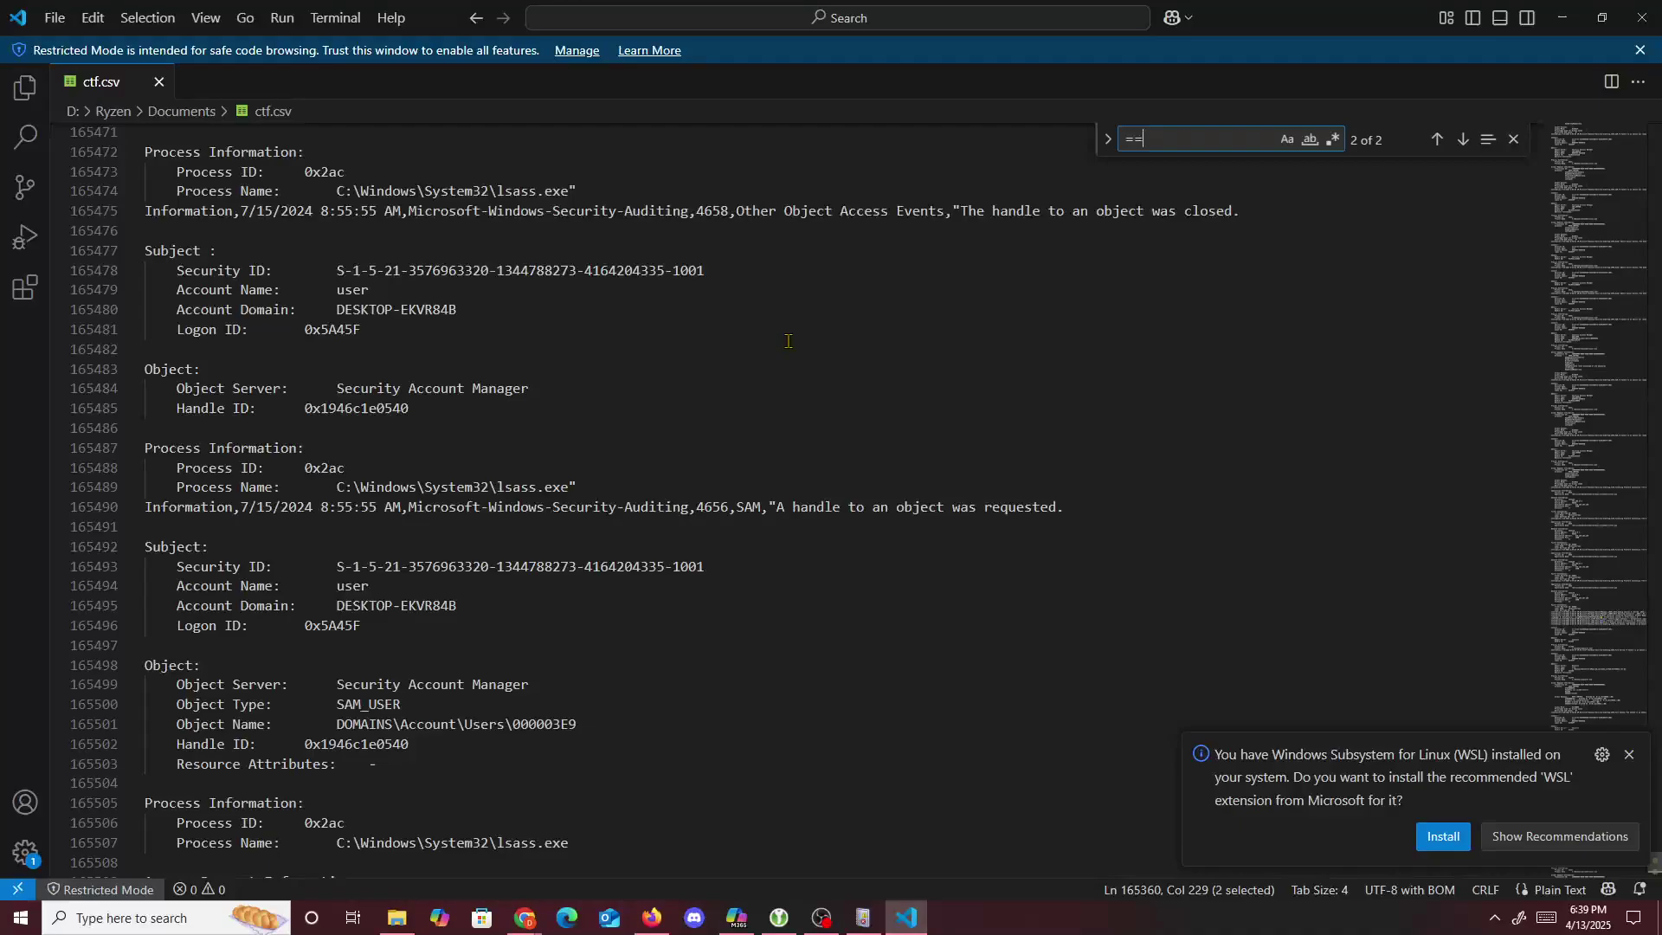
pyautogui.scroll(-18, 787, 341)
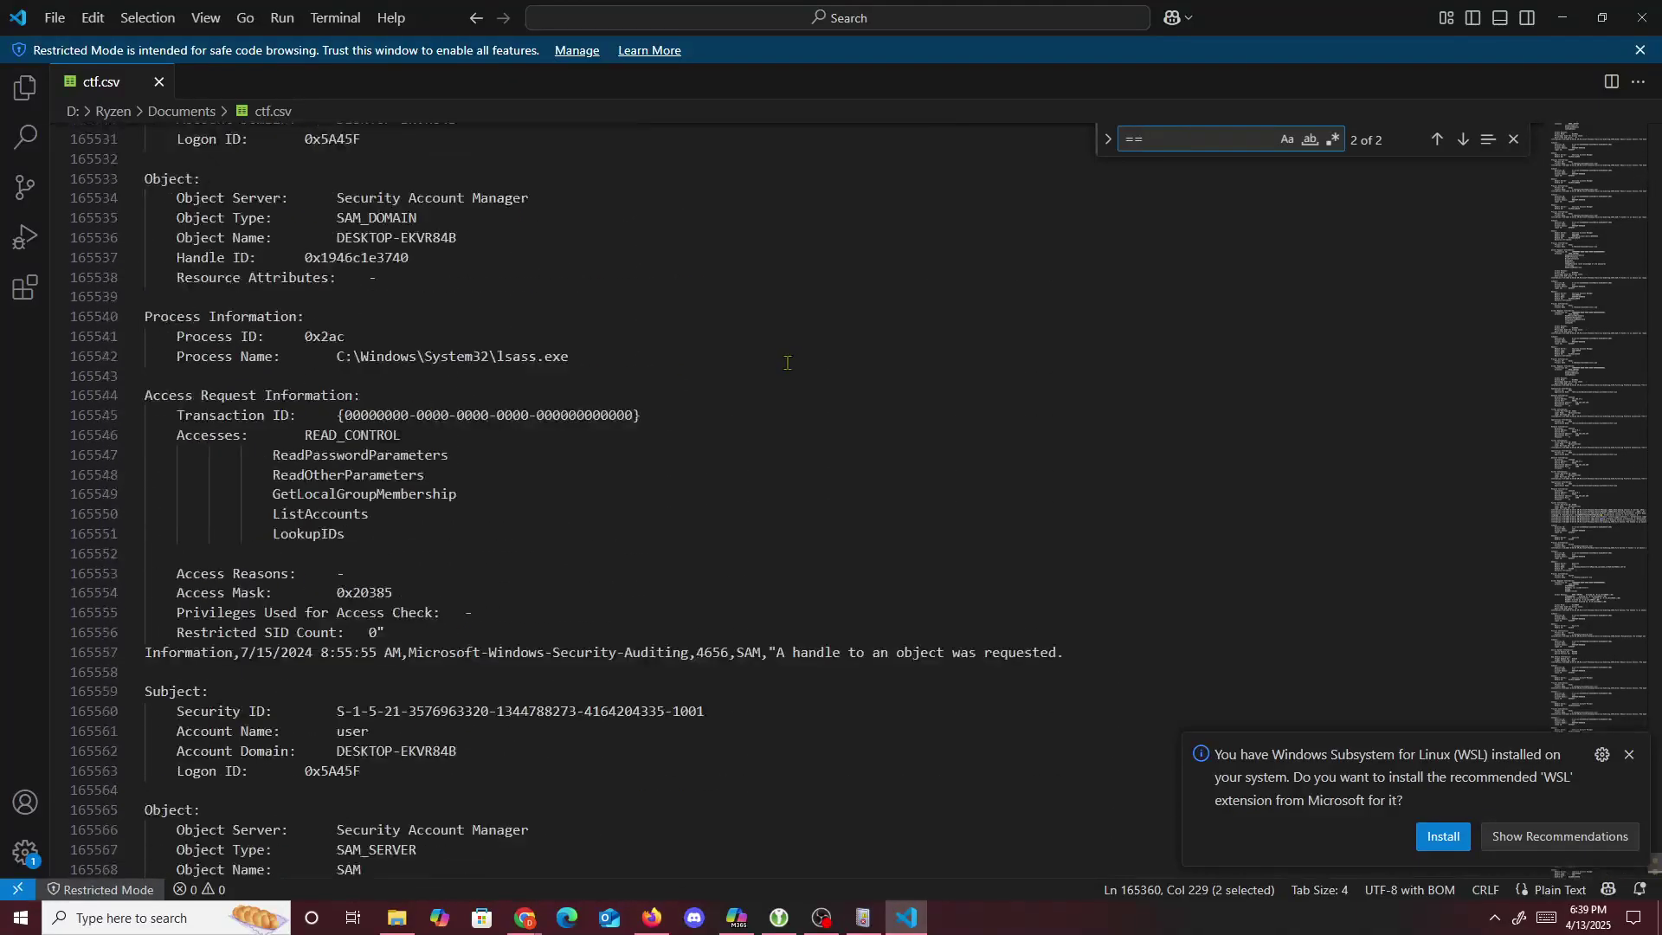
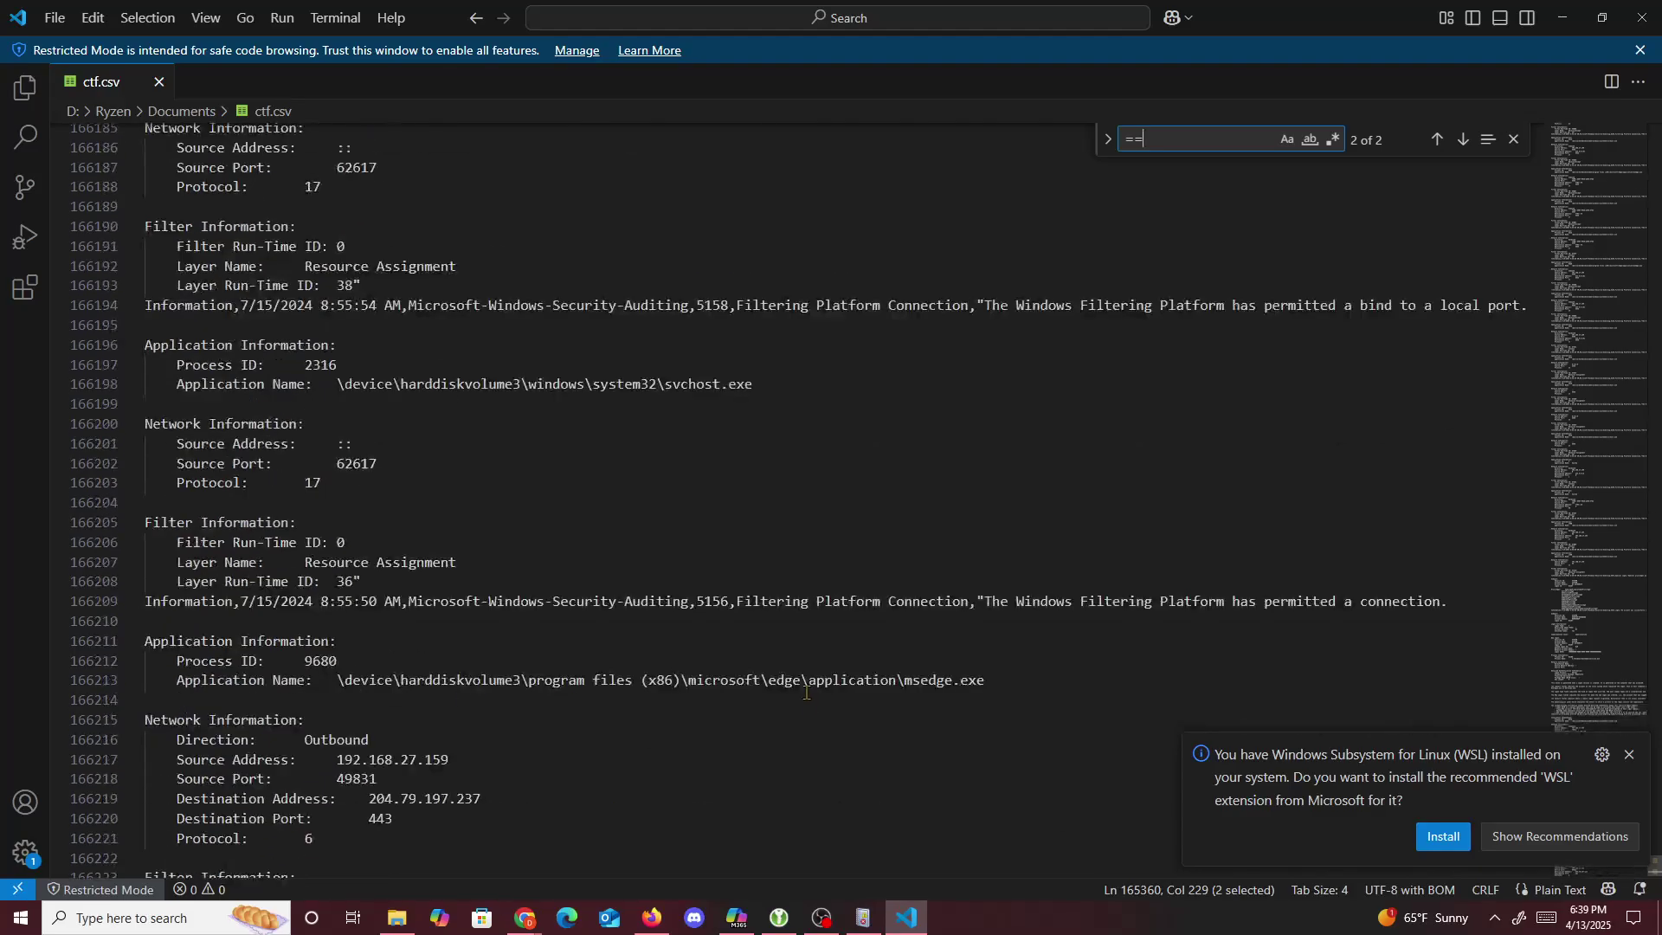
pyautogui.scroll(-12, 831, 746)
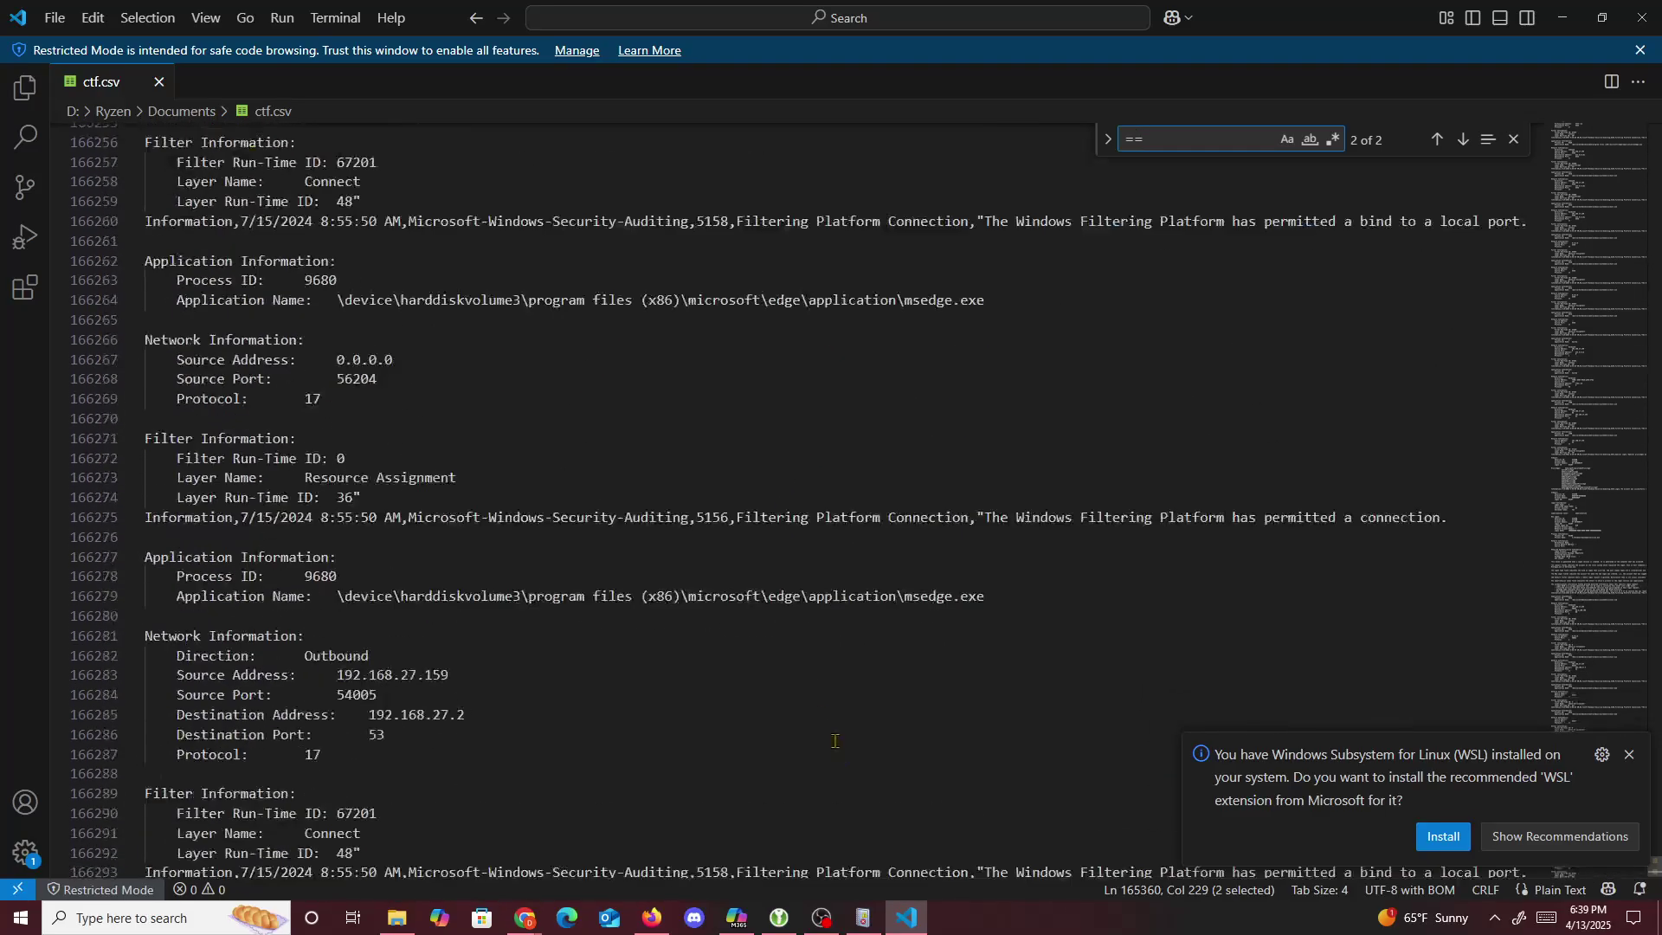
pyautogui.scroll(-20, 849, 725)
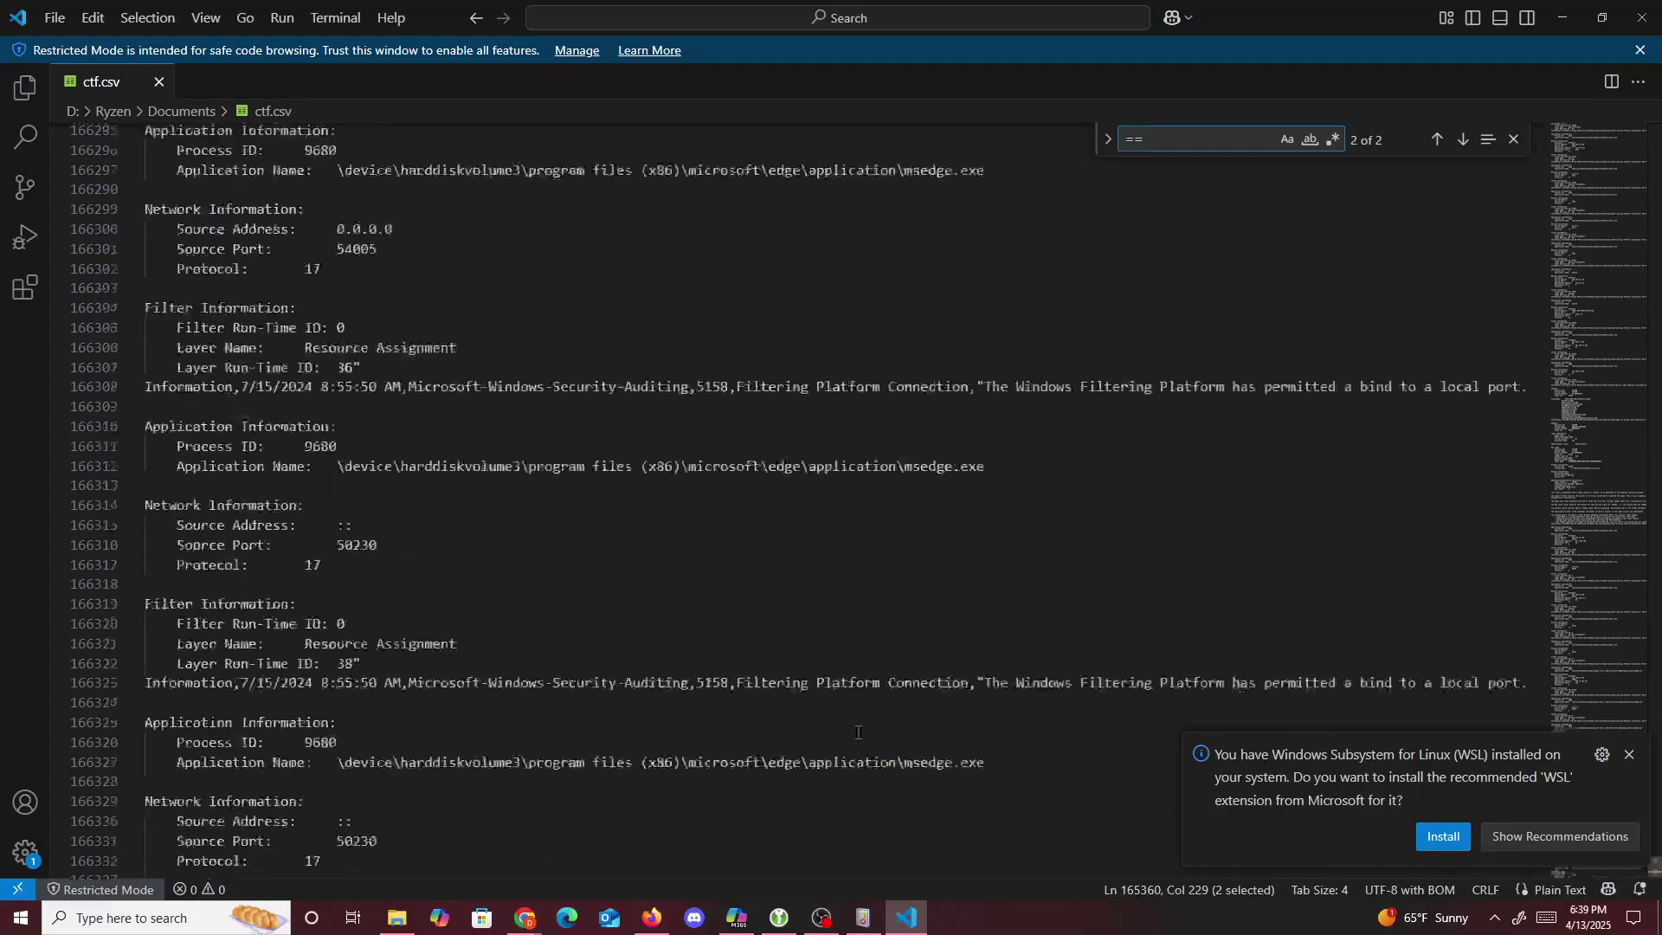
pyautogui.scroll(-18, 833, 778)
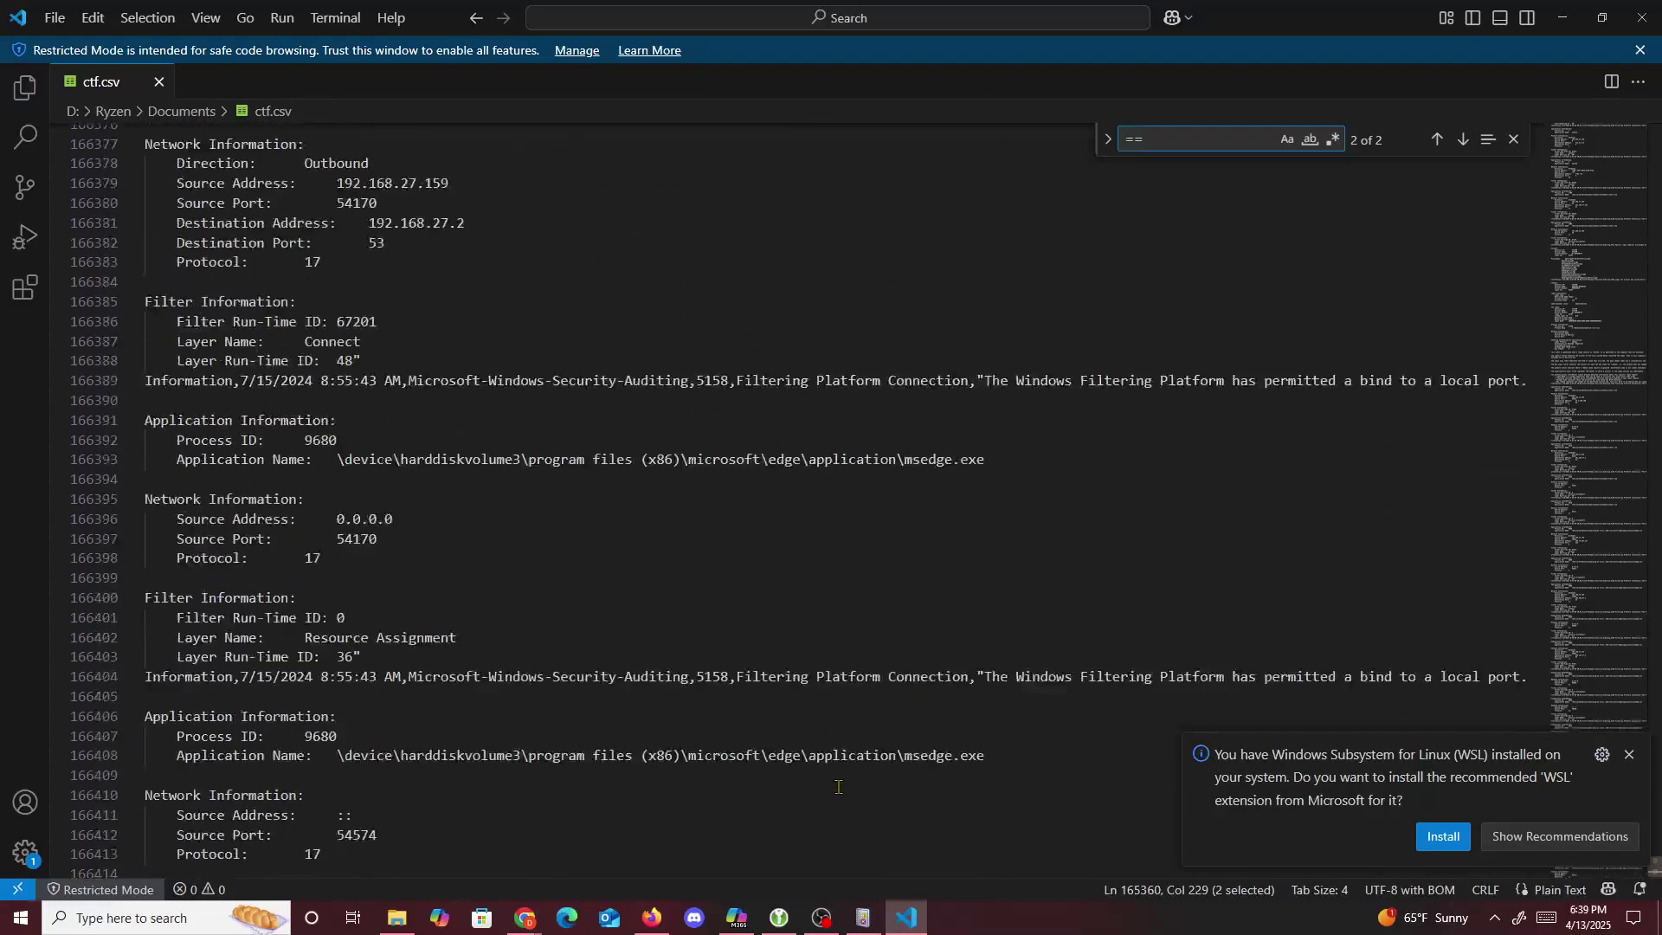
pyautogui.scroll(-20, 955, 803)
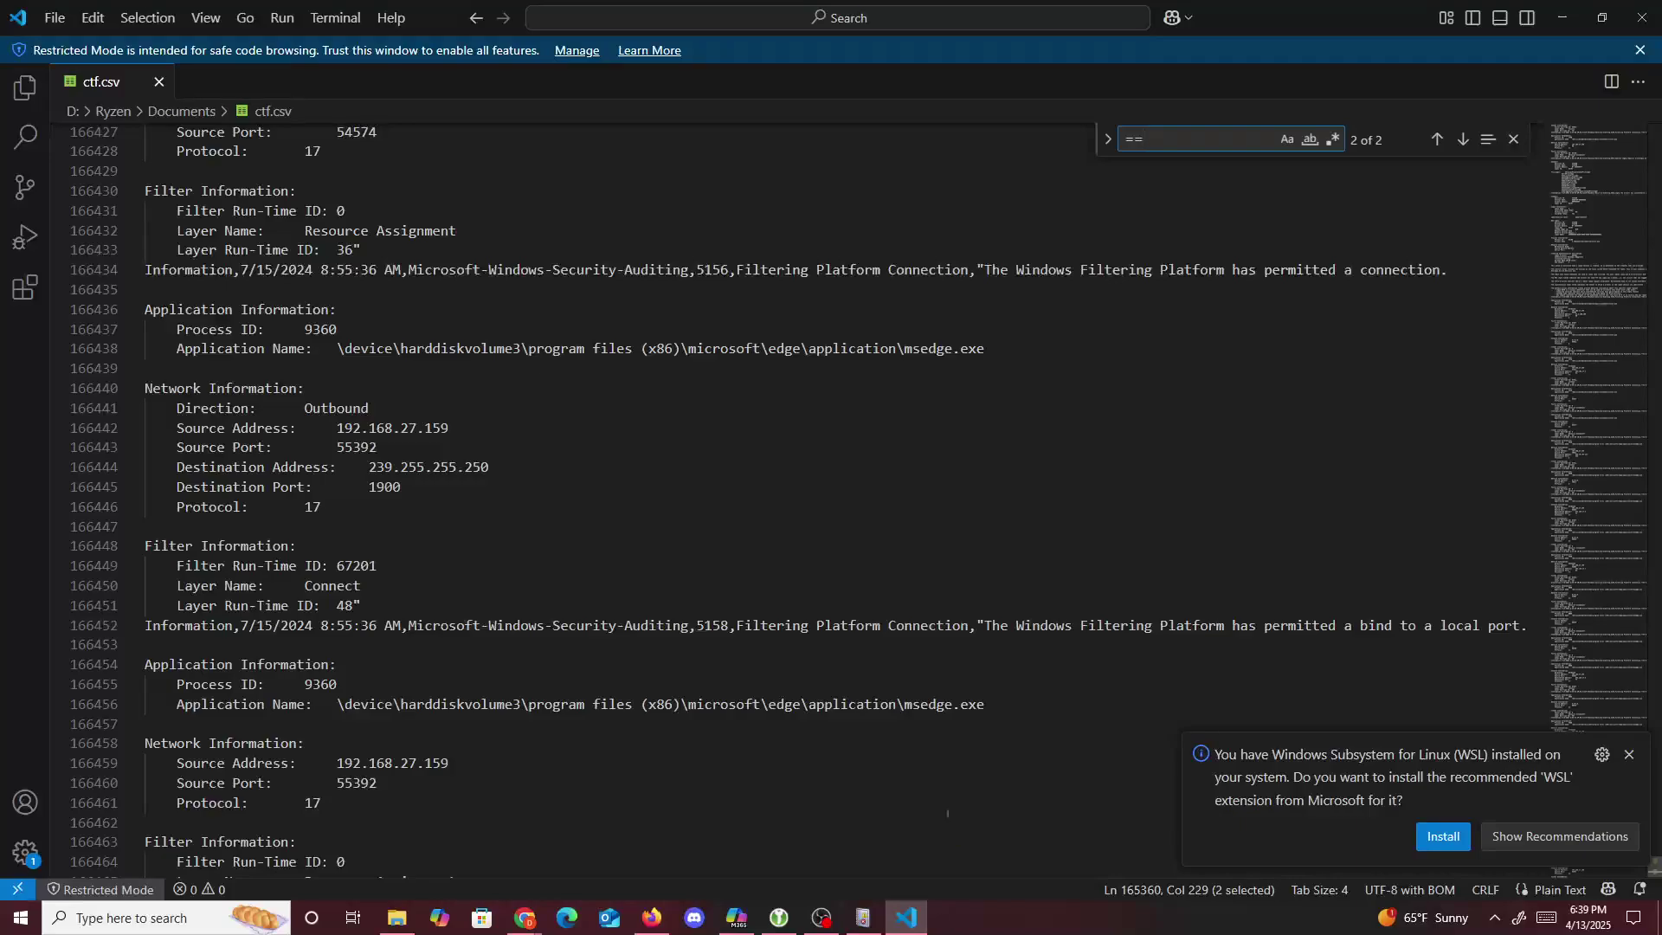
pyautogui.scroll(-20, 627, 701)
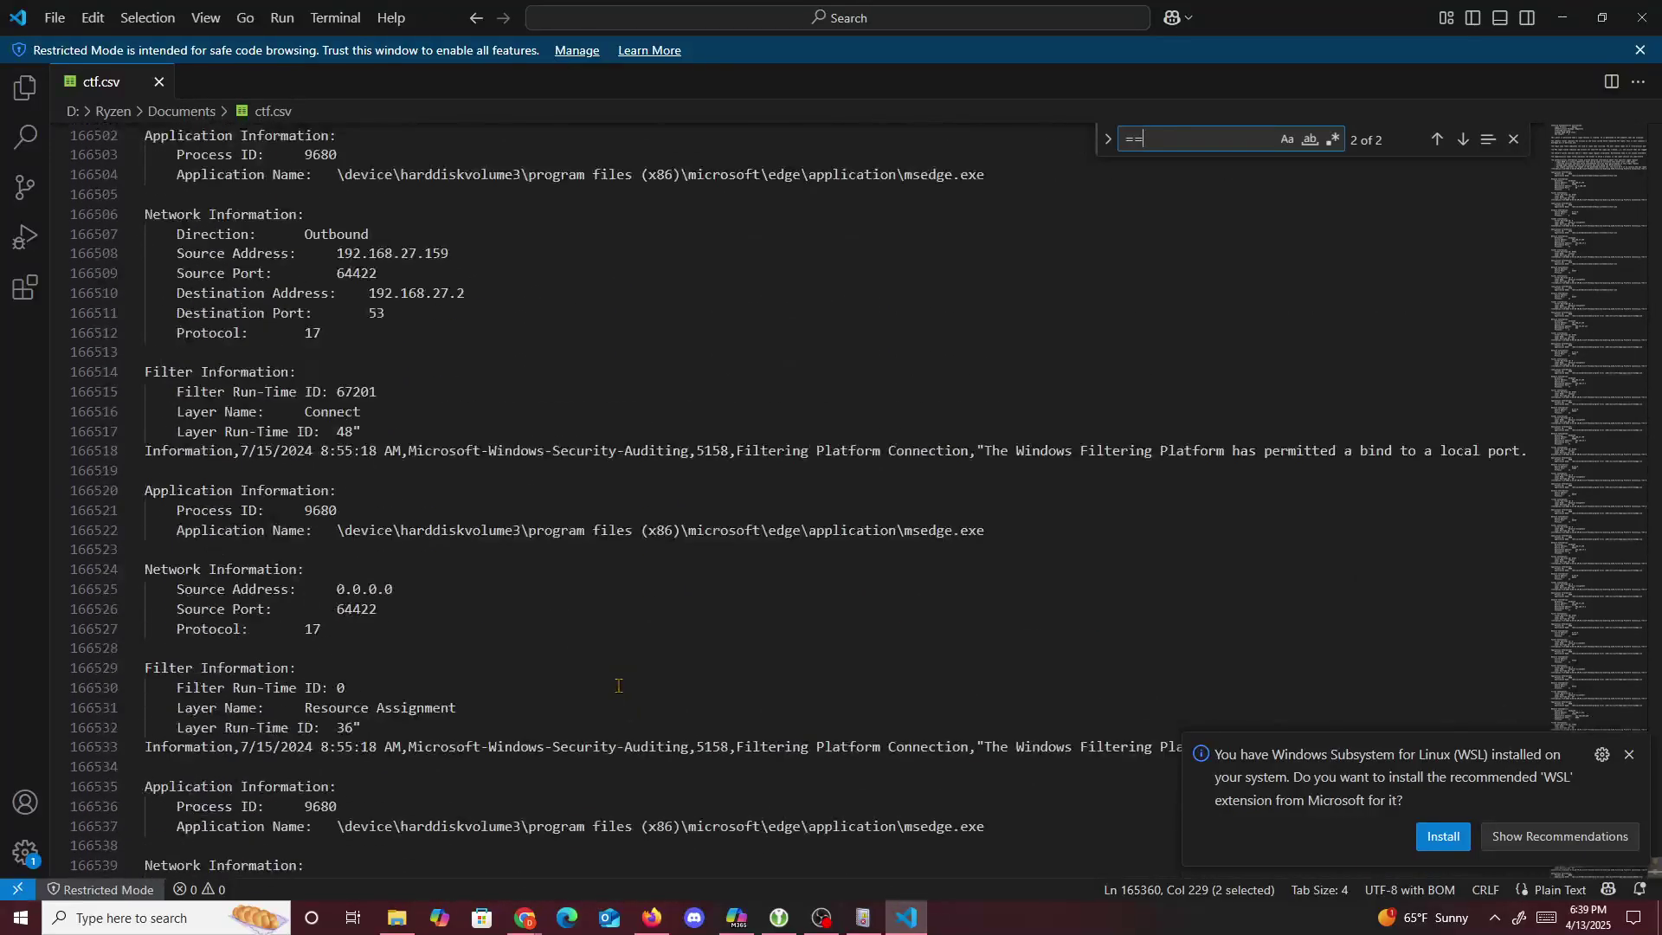
pyautogui.scroll(-1, 638, 734)
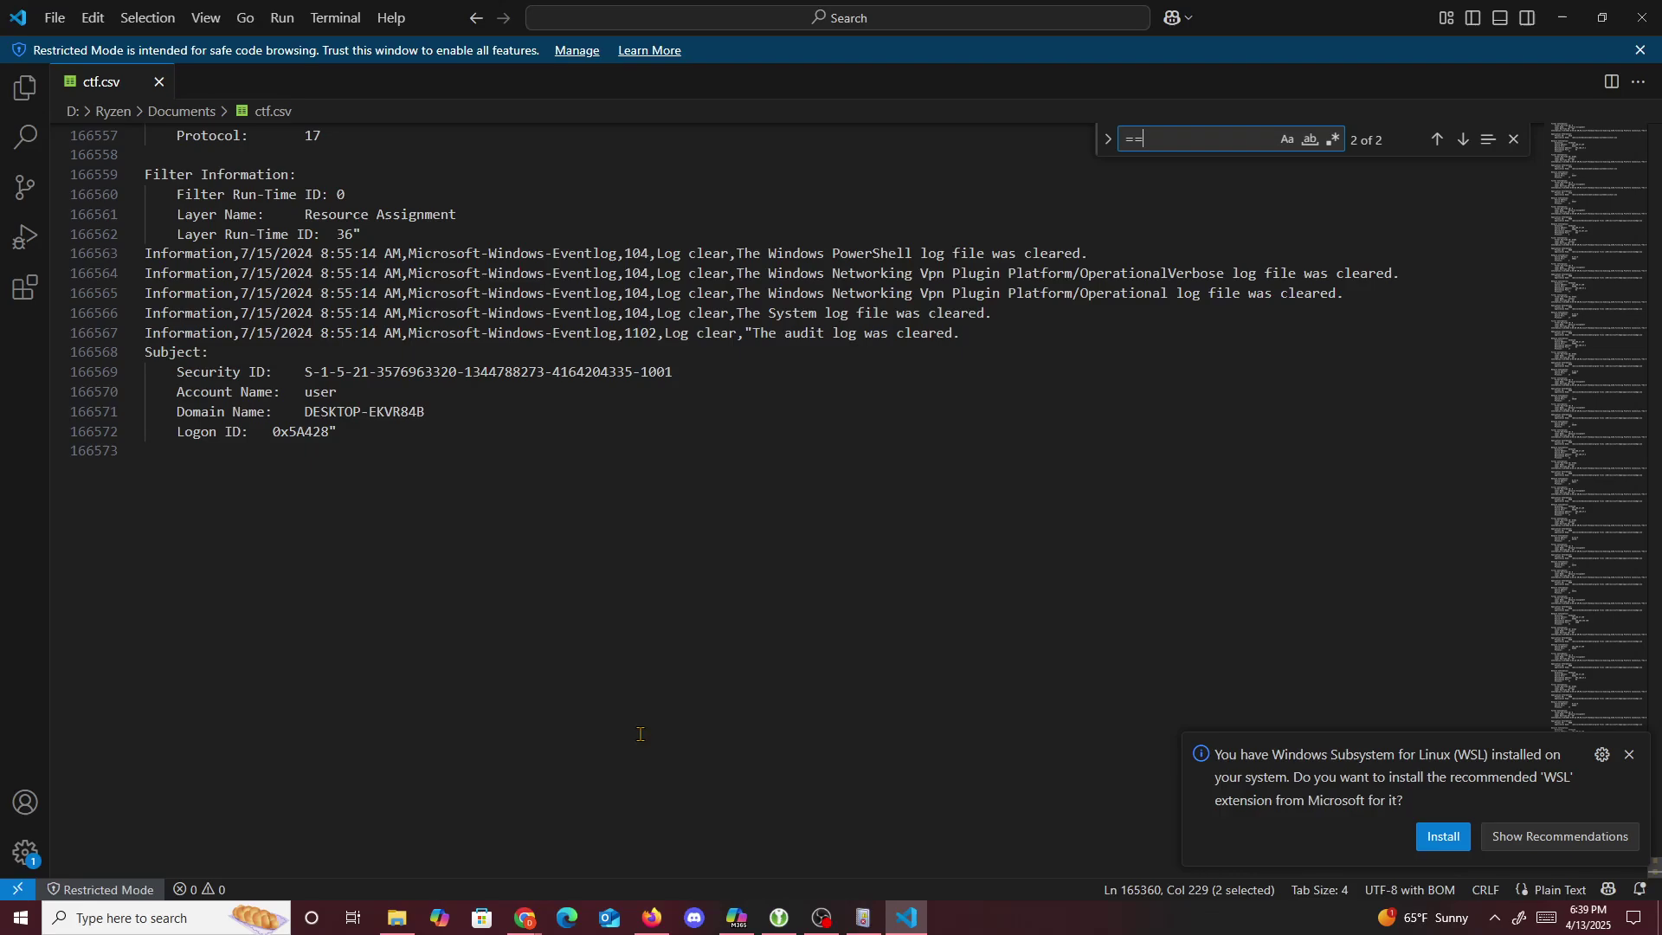
pyautogui.scroll(5, 634, 729)
pyautogui.scroll(-5, 632, 726)
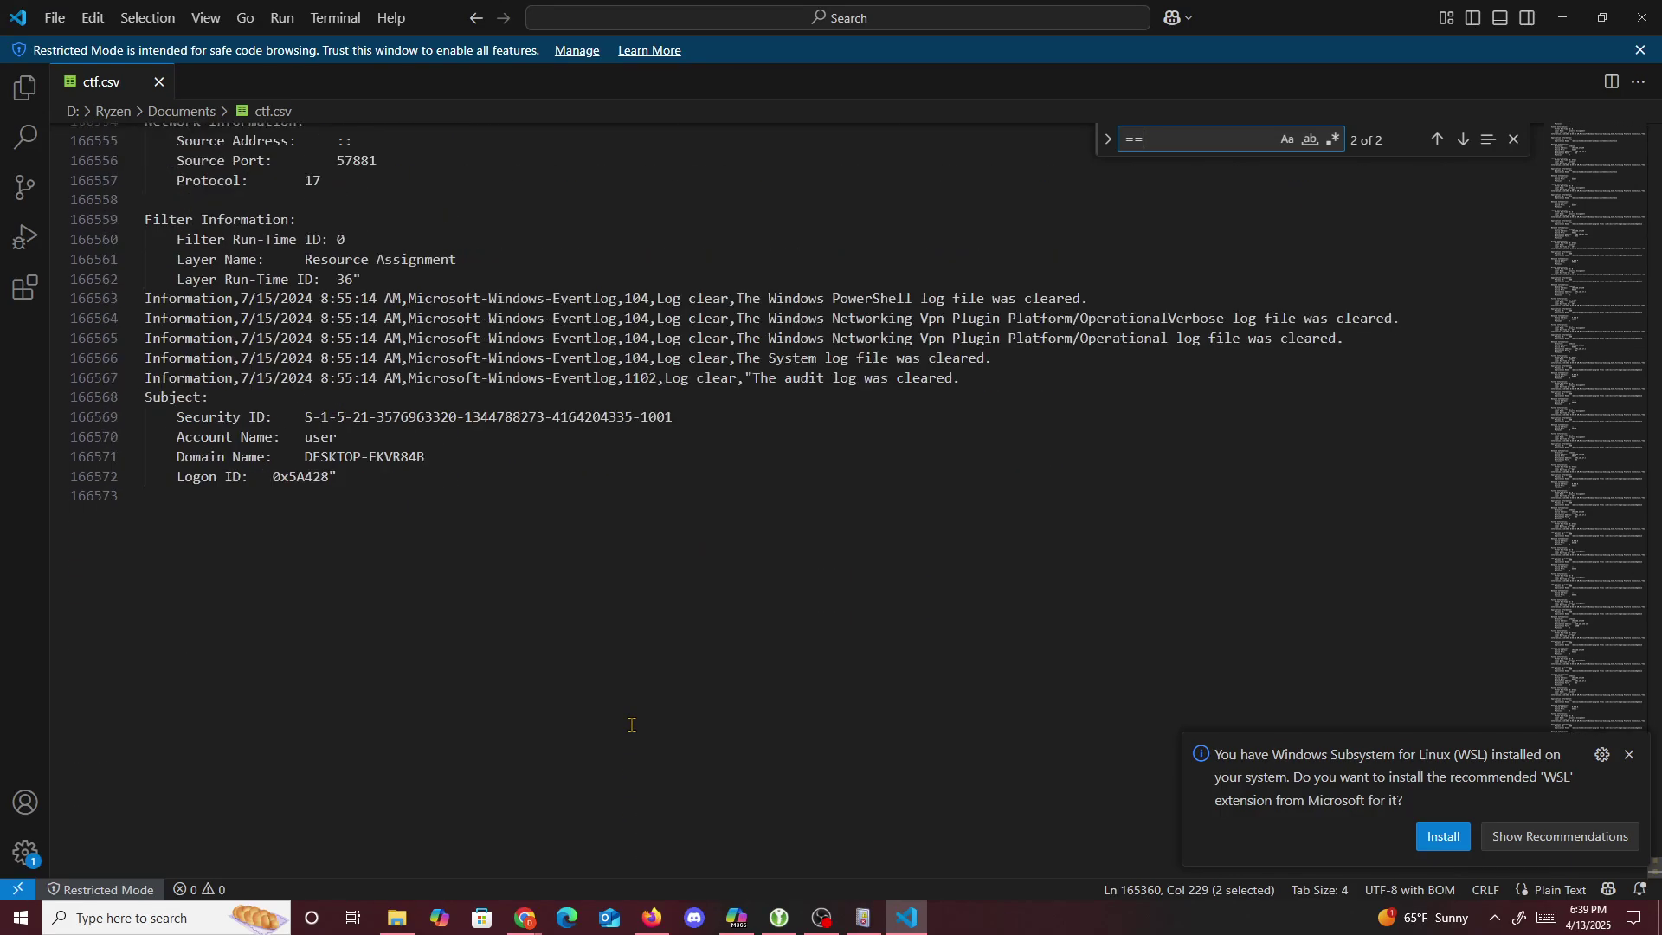
pyautogui.scroll(4, 641, 727)
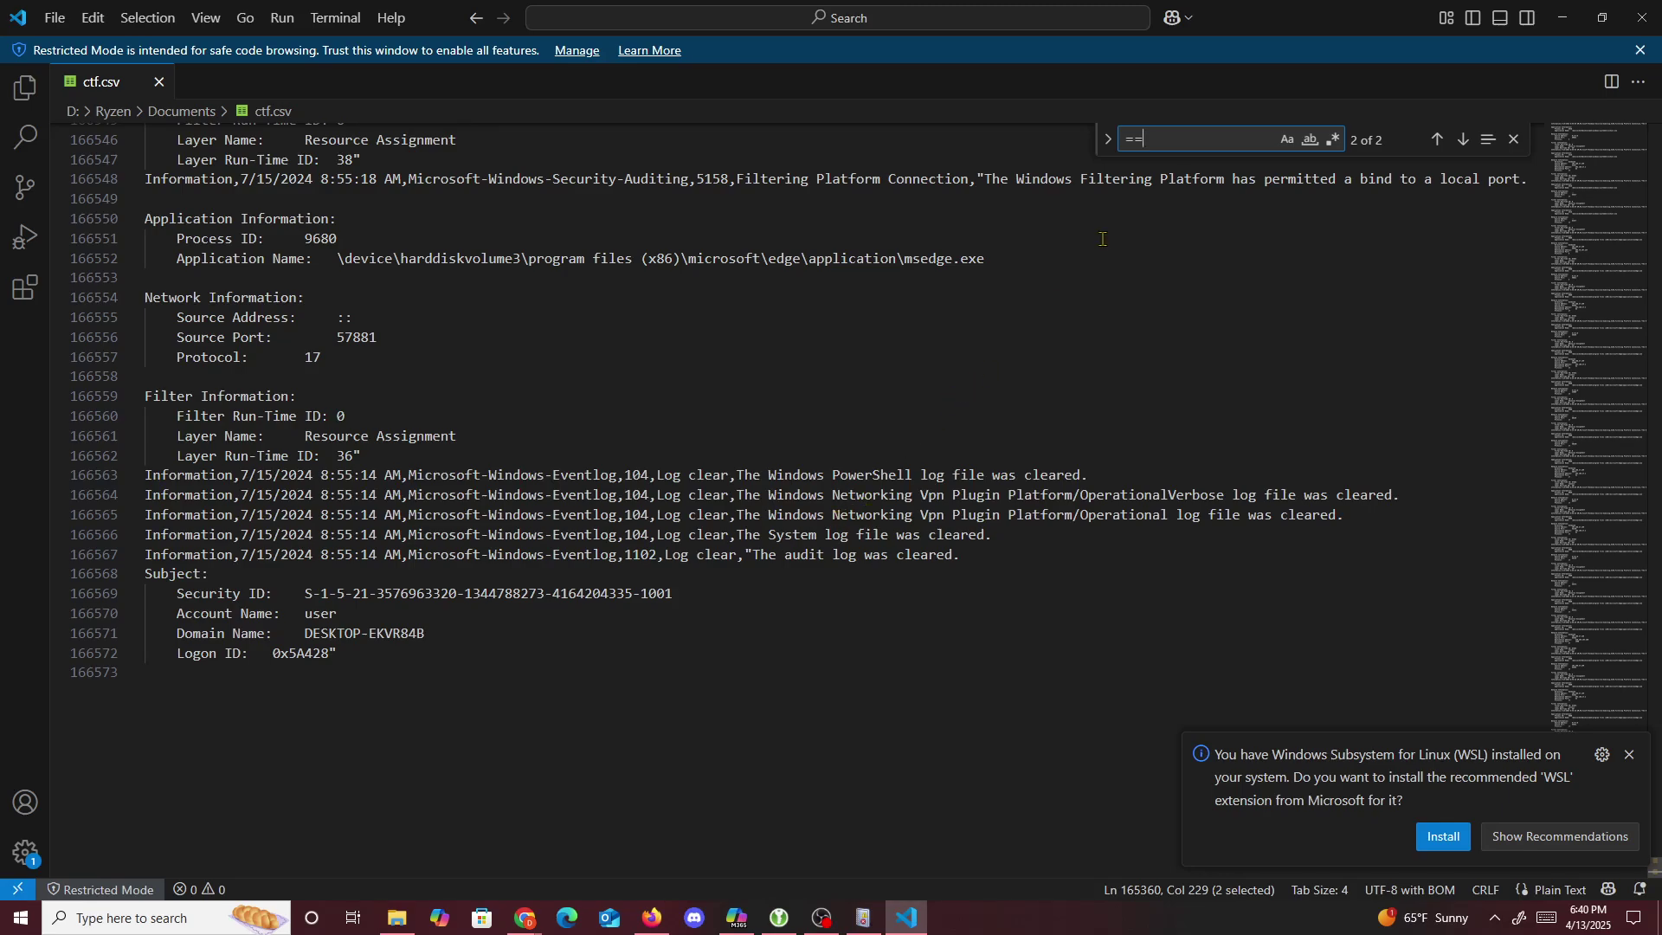
pyautogui.press('BackSpace')
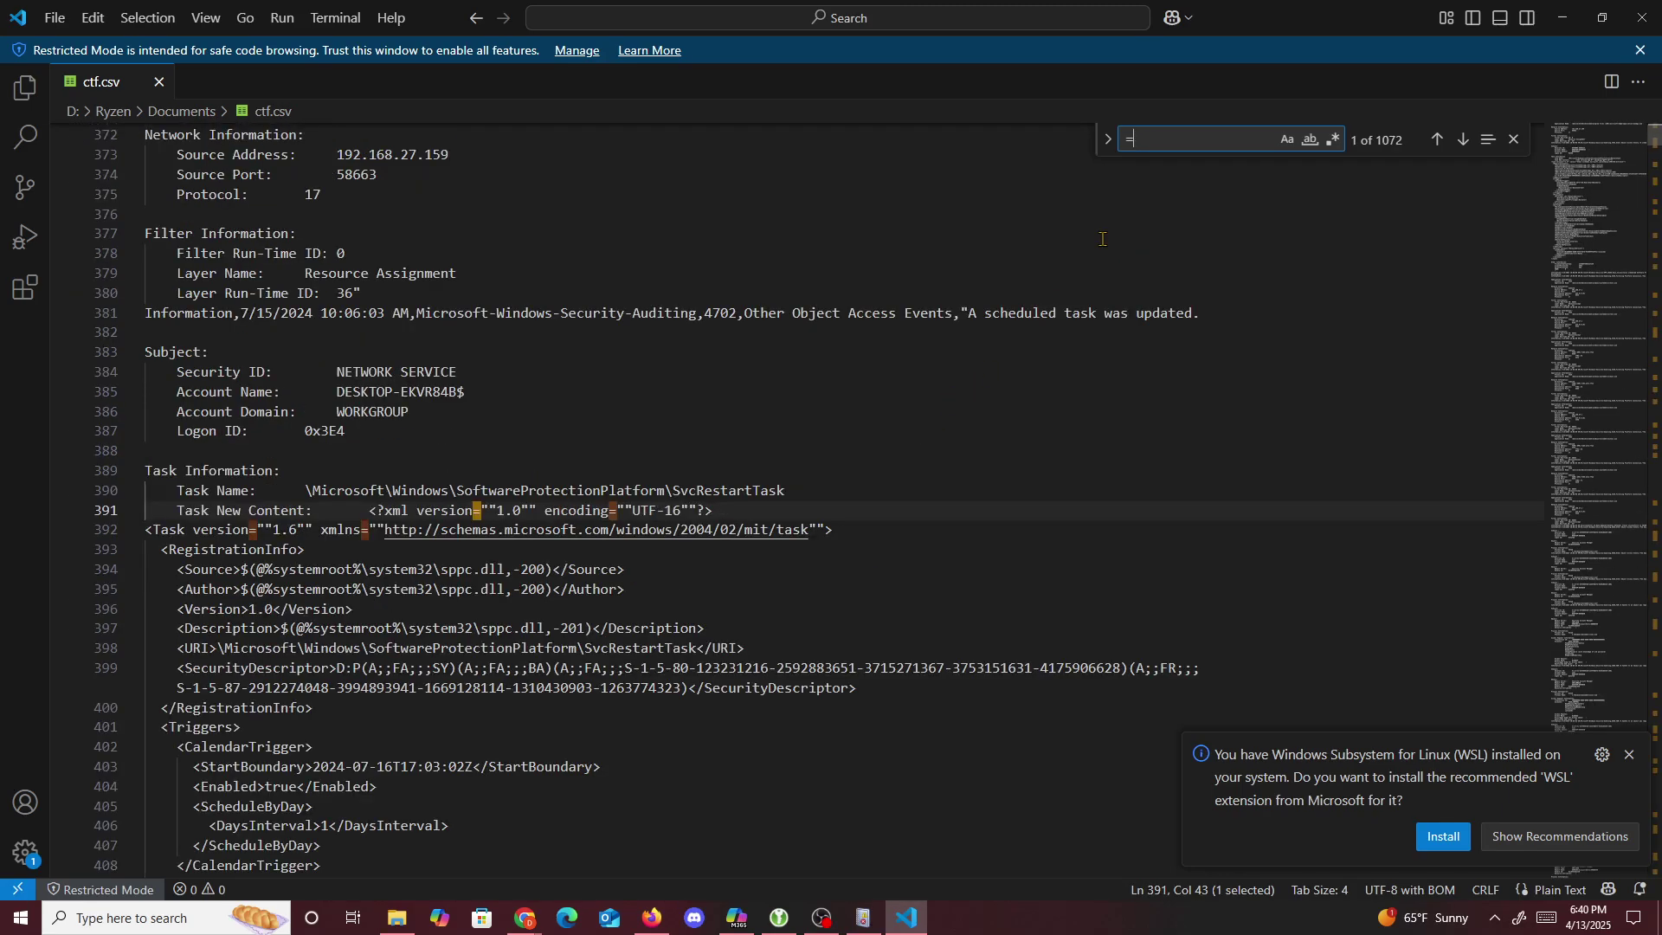
pyautogui.click(1440, 143)
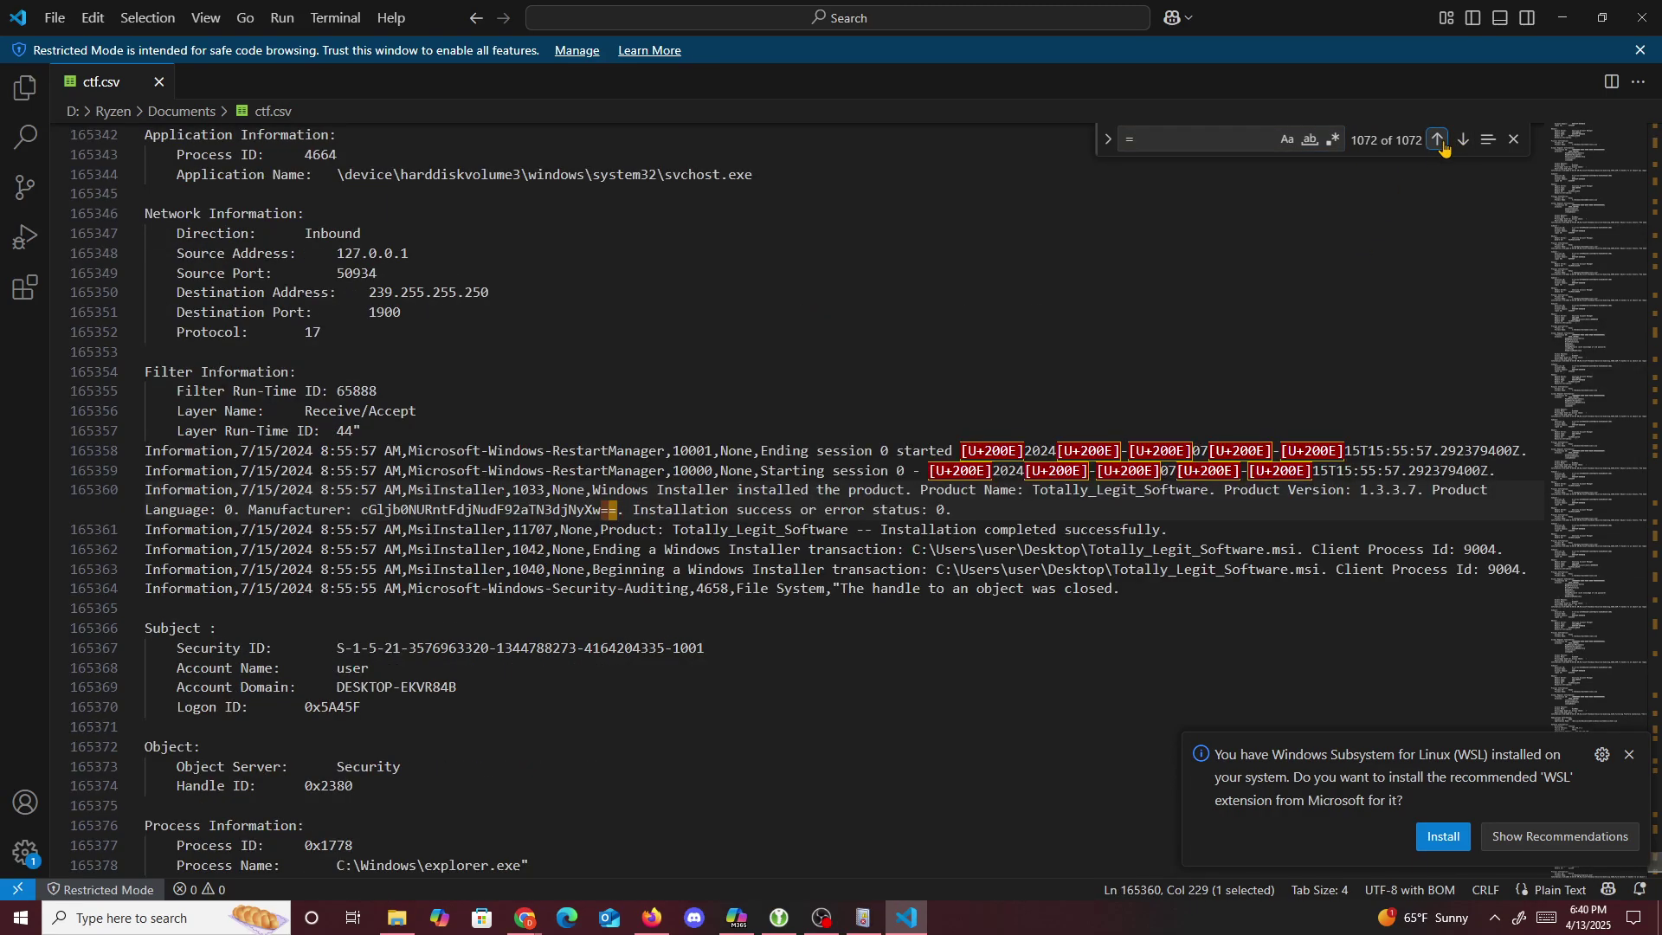
pyautogui.doubleClick(589, 509)
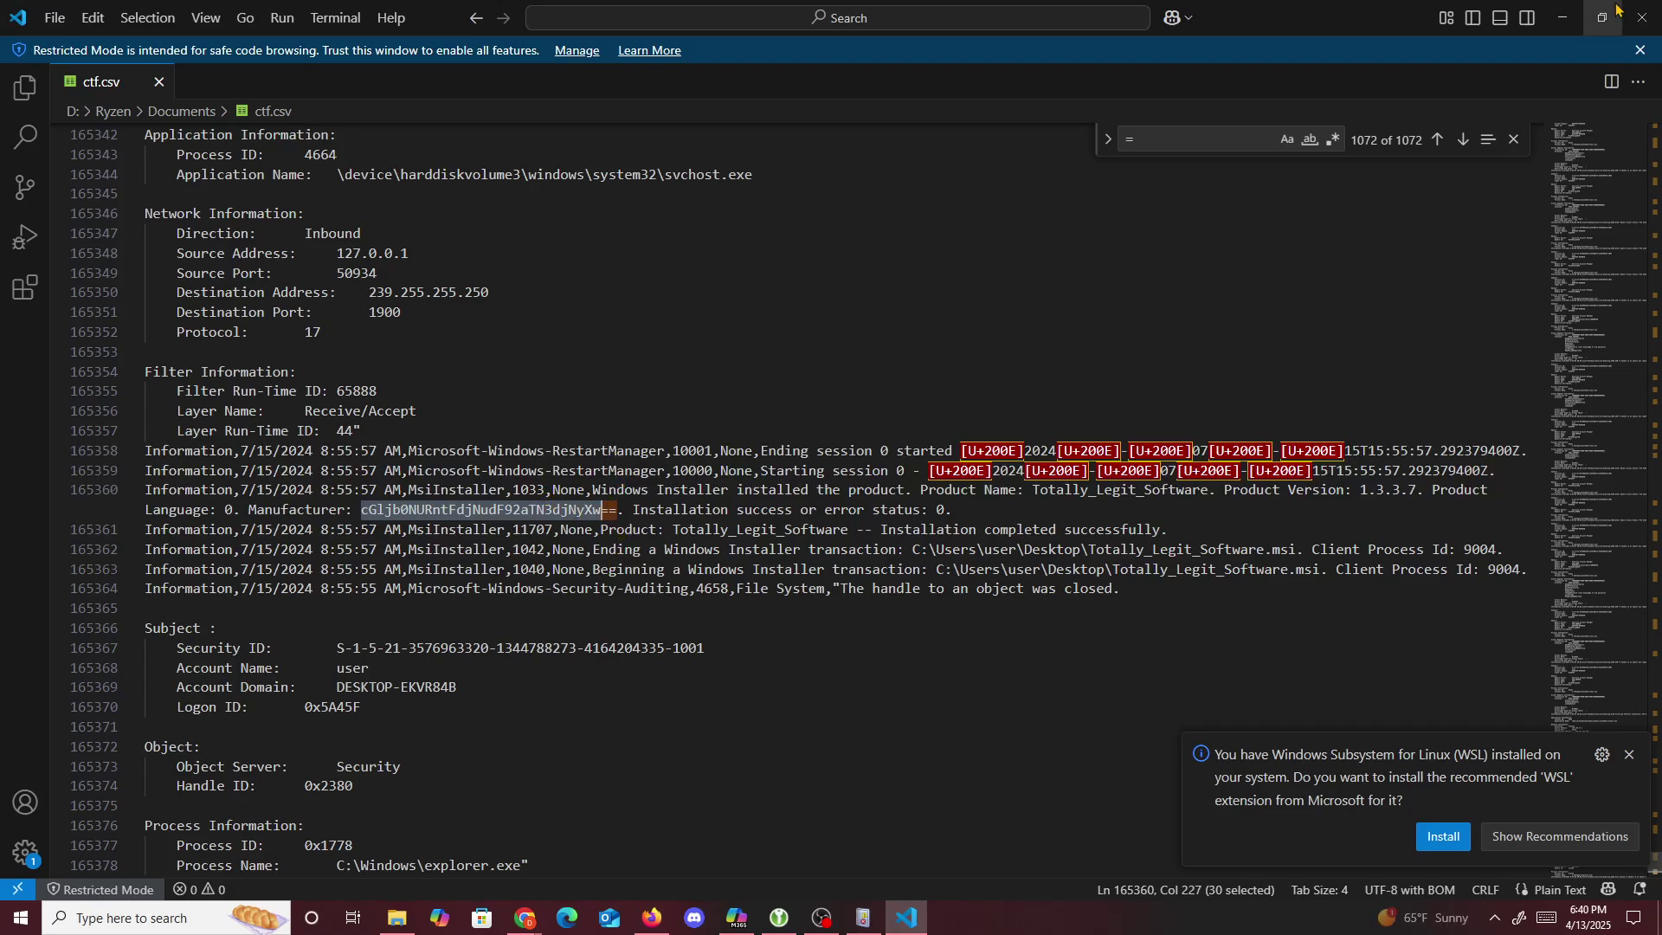
pyautogui.click(1438, 141)
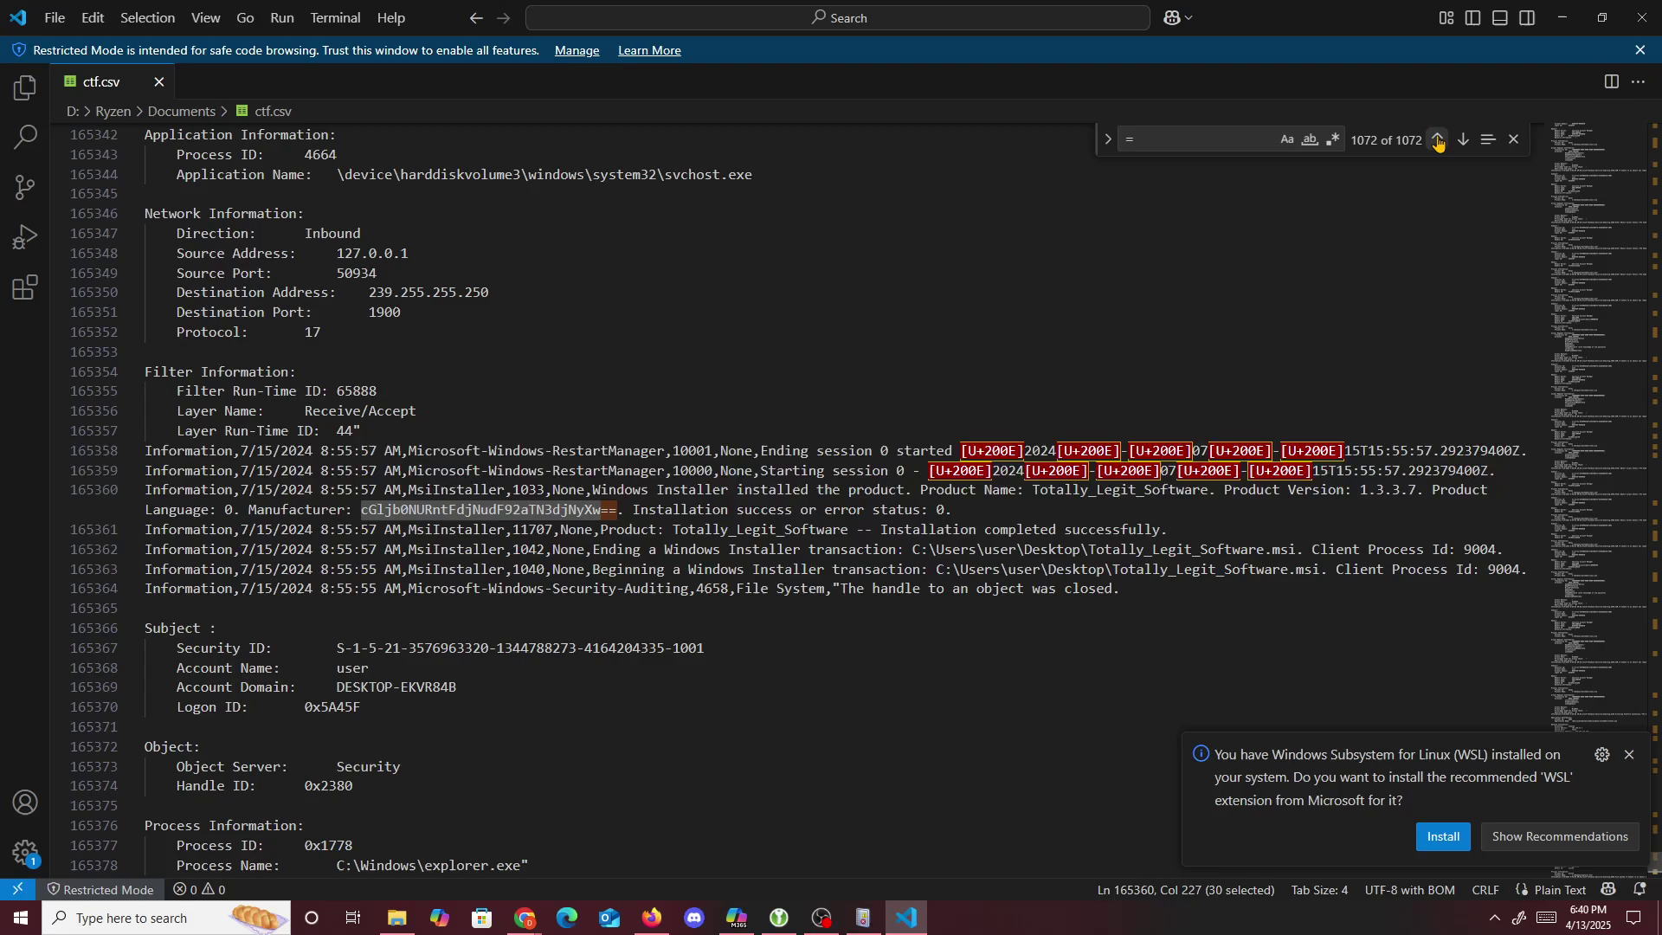
pyautogui.click(1438, 141)
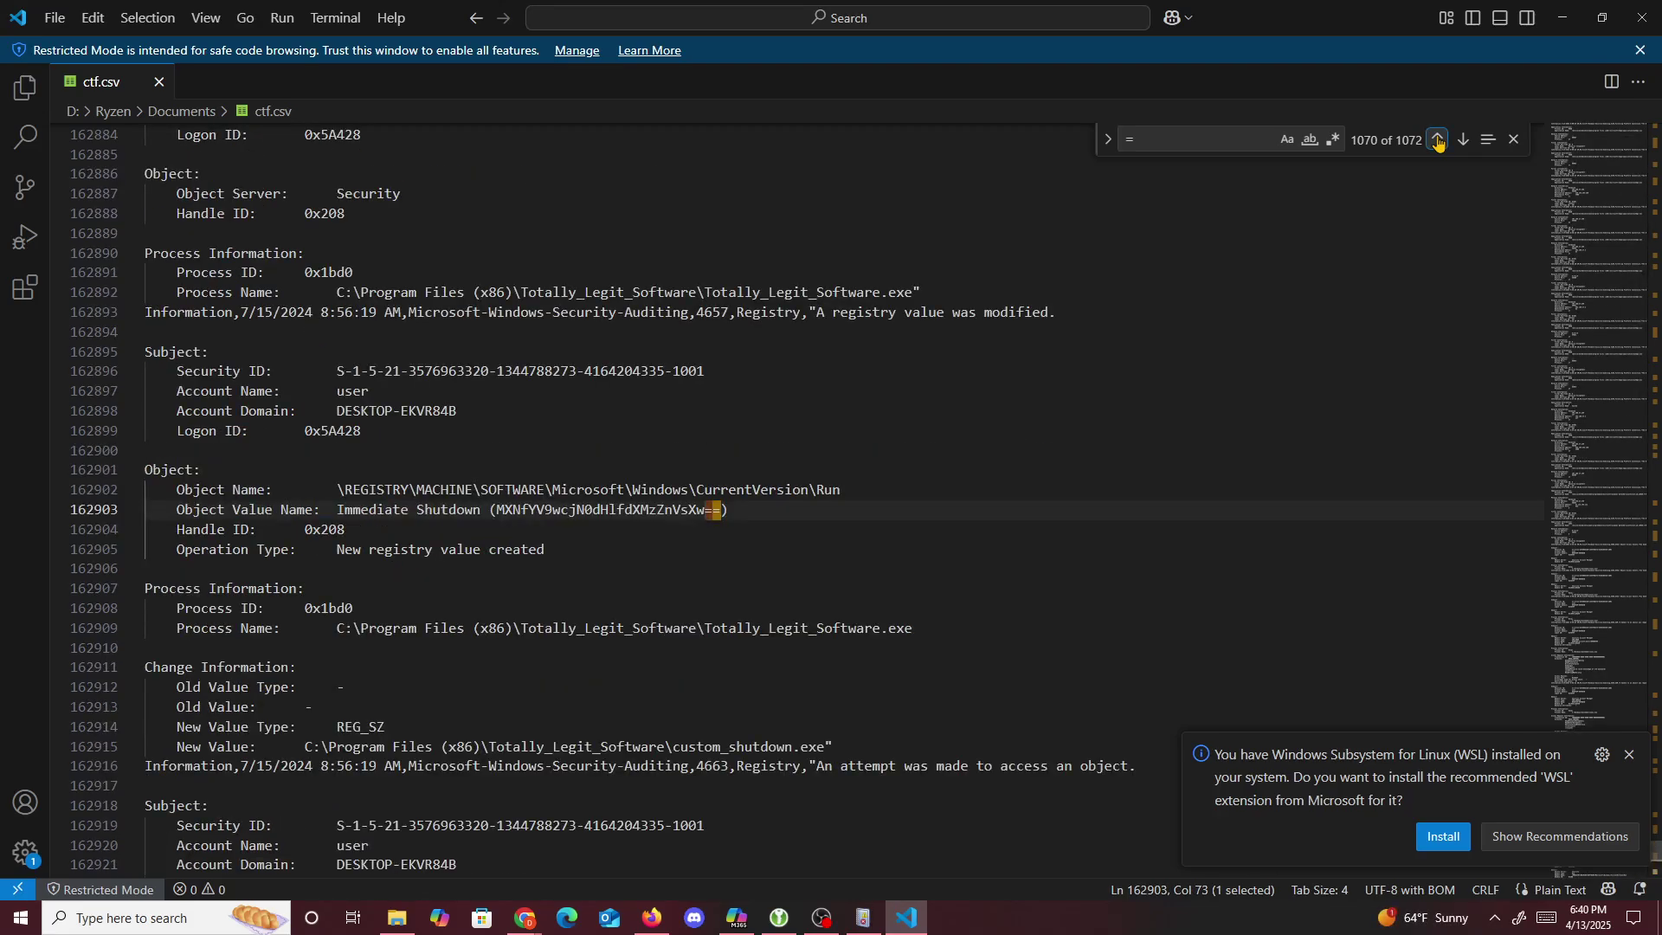
pyautogui.click(1439, 142)
pyautogui.click(1439, 141)
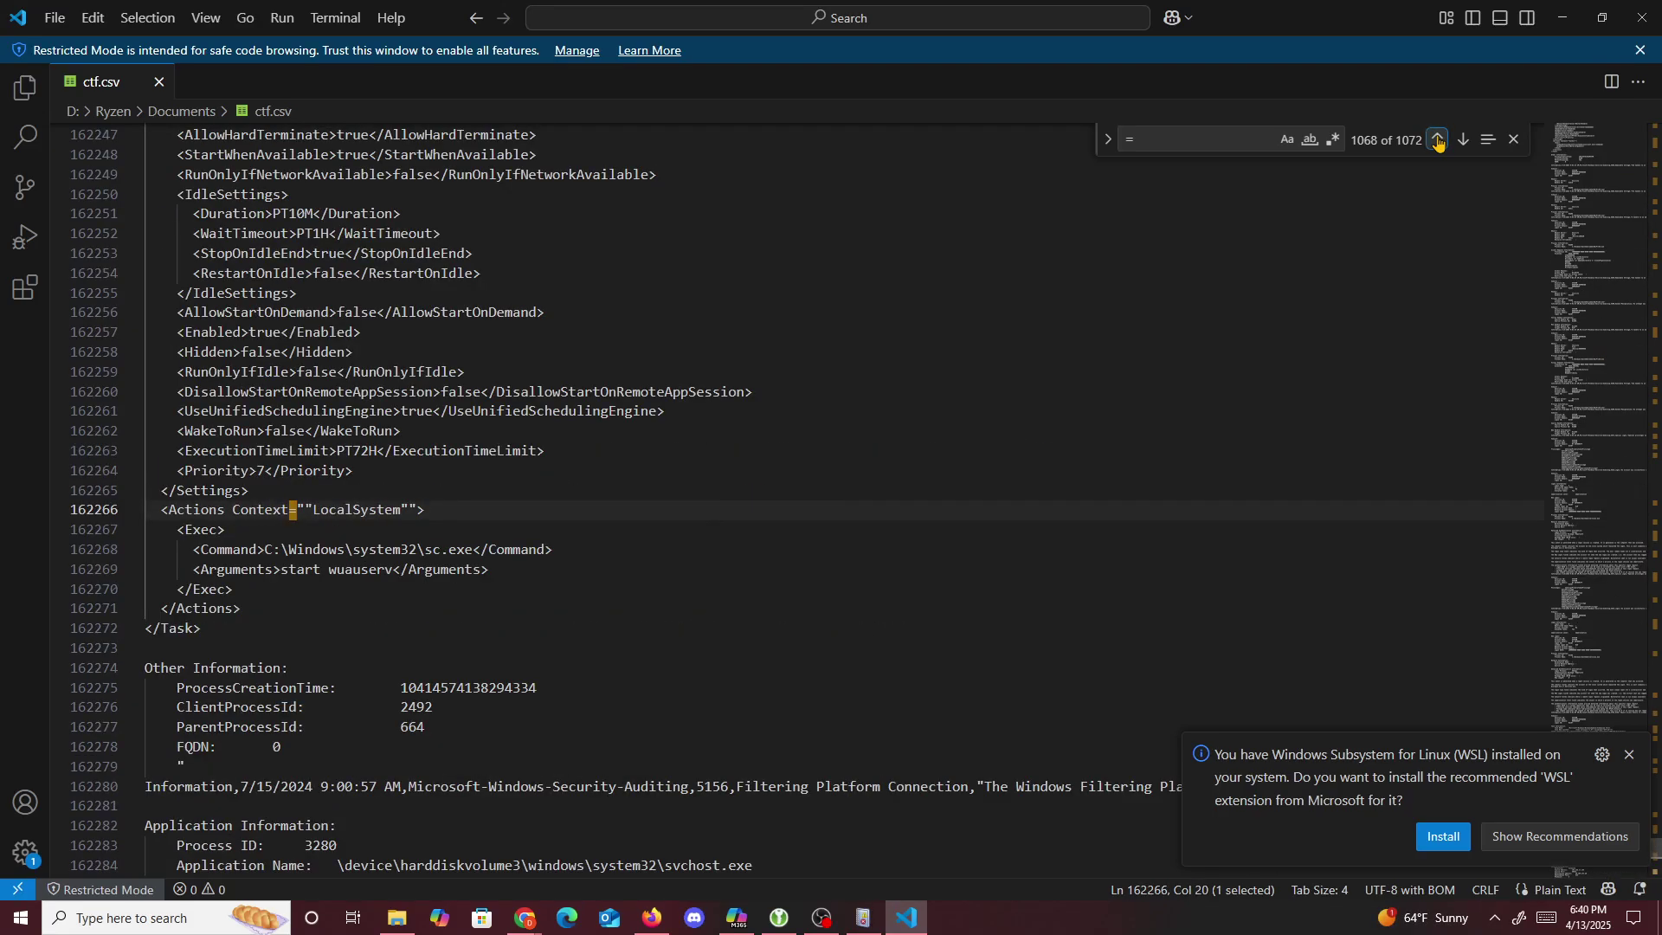
pyautogui.click(1439, 141)
pyautogui.click(1439, 141)
pyautogui.click(1438, 141)
pyautogui.click(1439, 141)
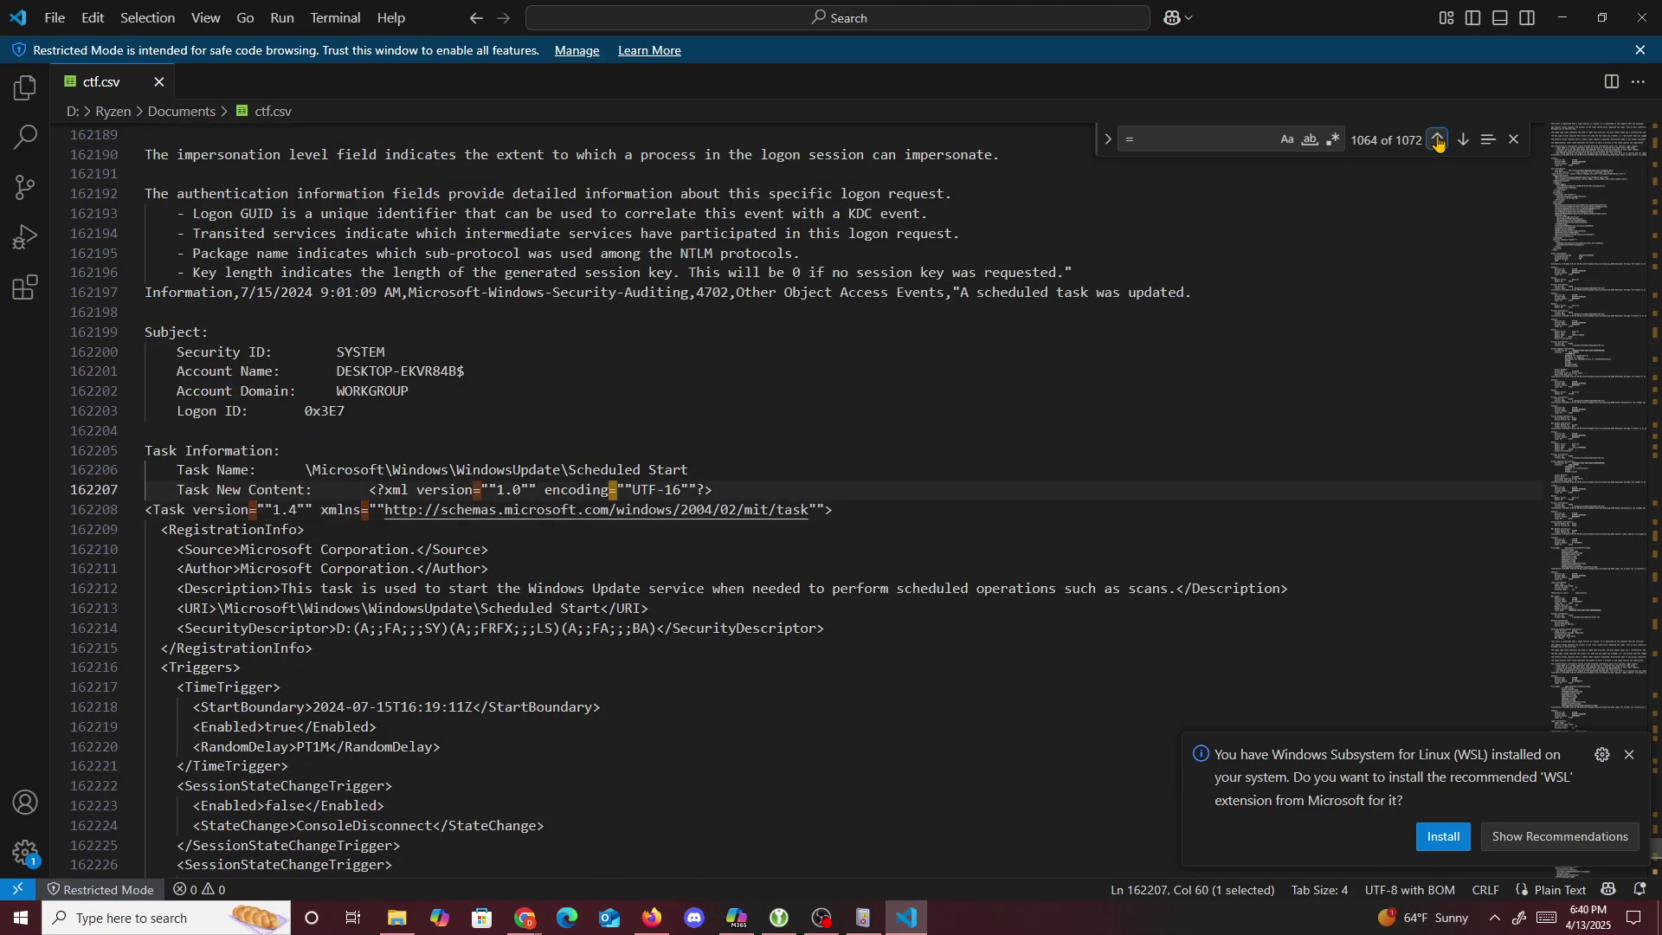
pyautogui.click(1438, 141)
pyautogui.click(1438, 141)
pyautogui.click(1438, 141)
pyautogui.click(1439, 141)
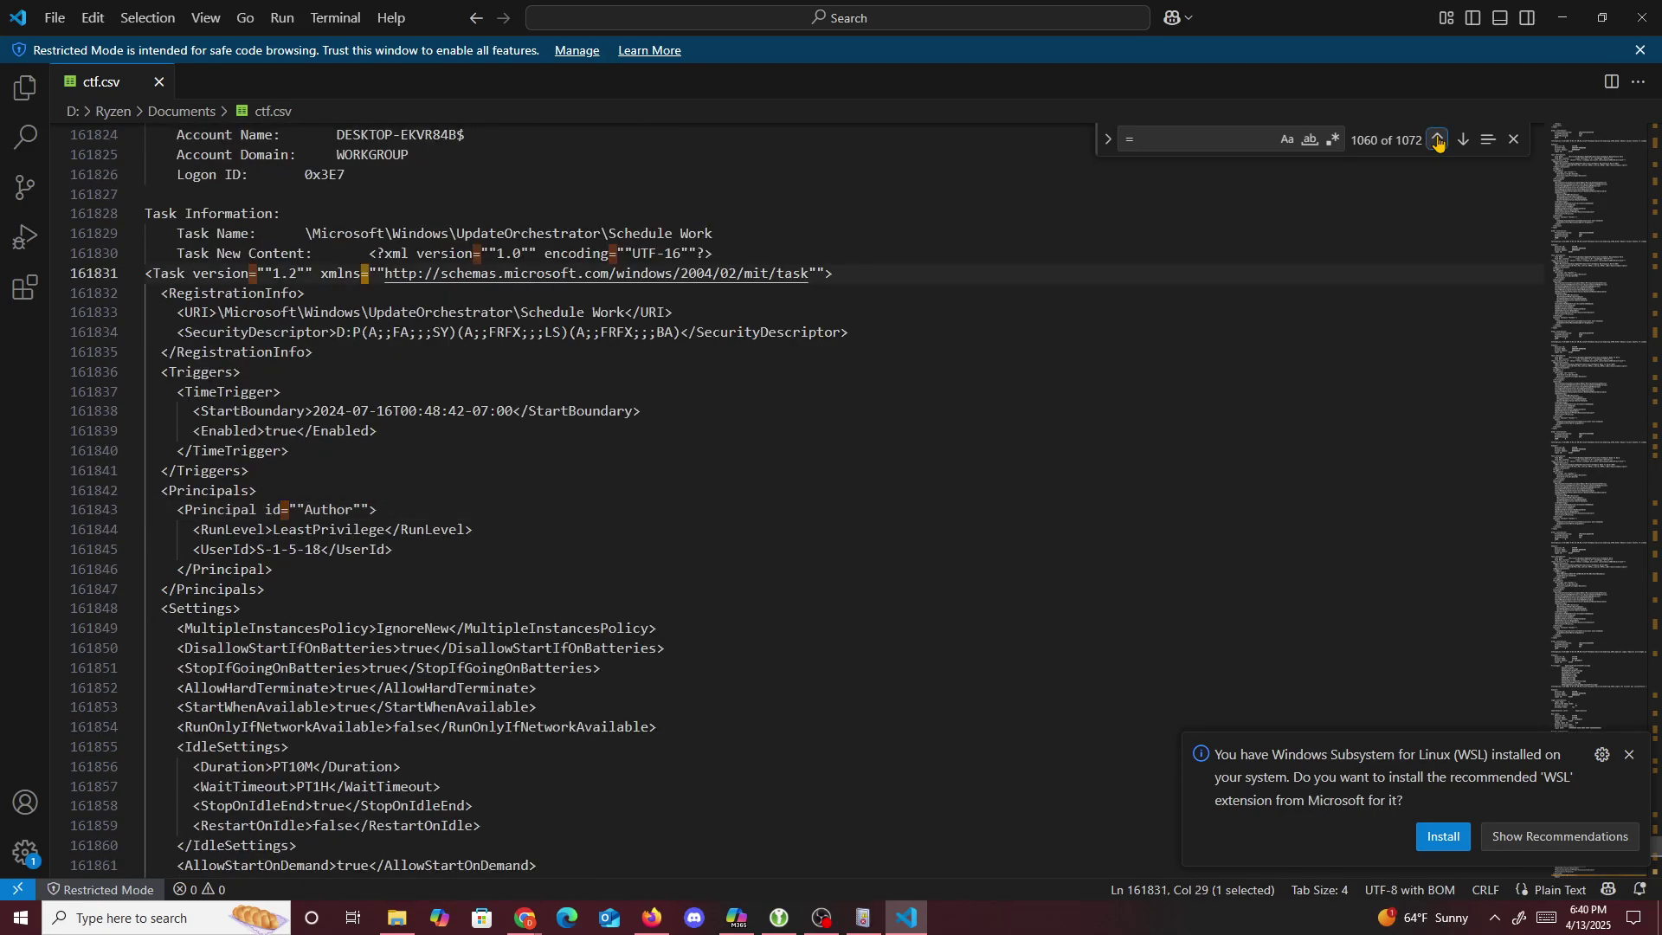
pyautogui.click(1439, 141)
pyautogui.click(1439, 141)
pyautogui.click(1439, 141)
pyautogui.click(1438, 142)
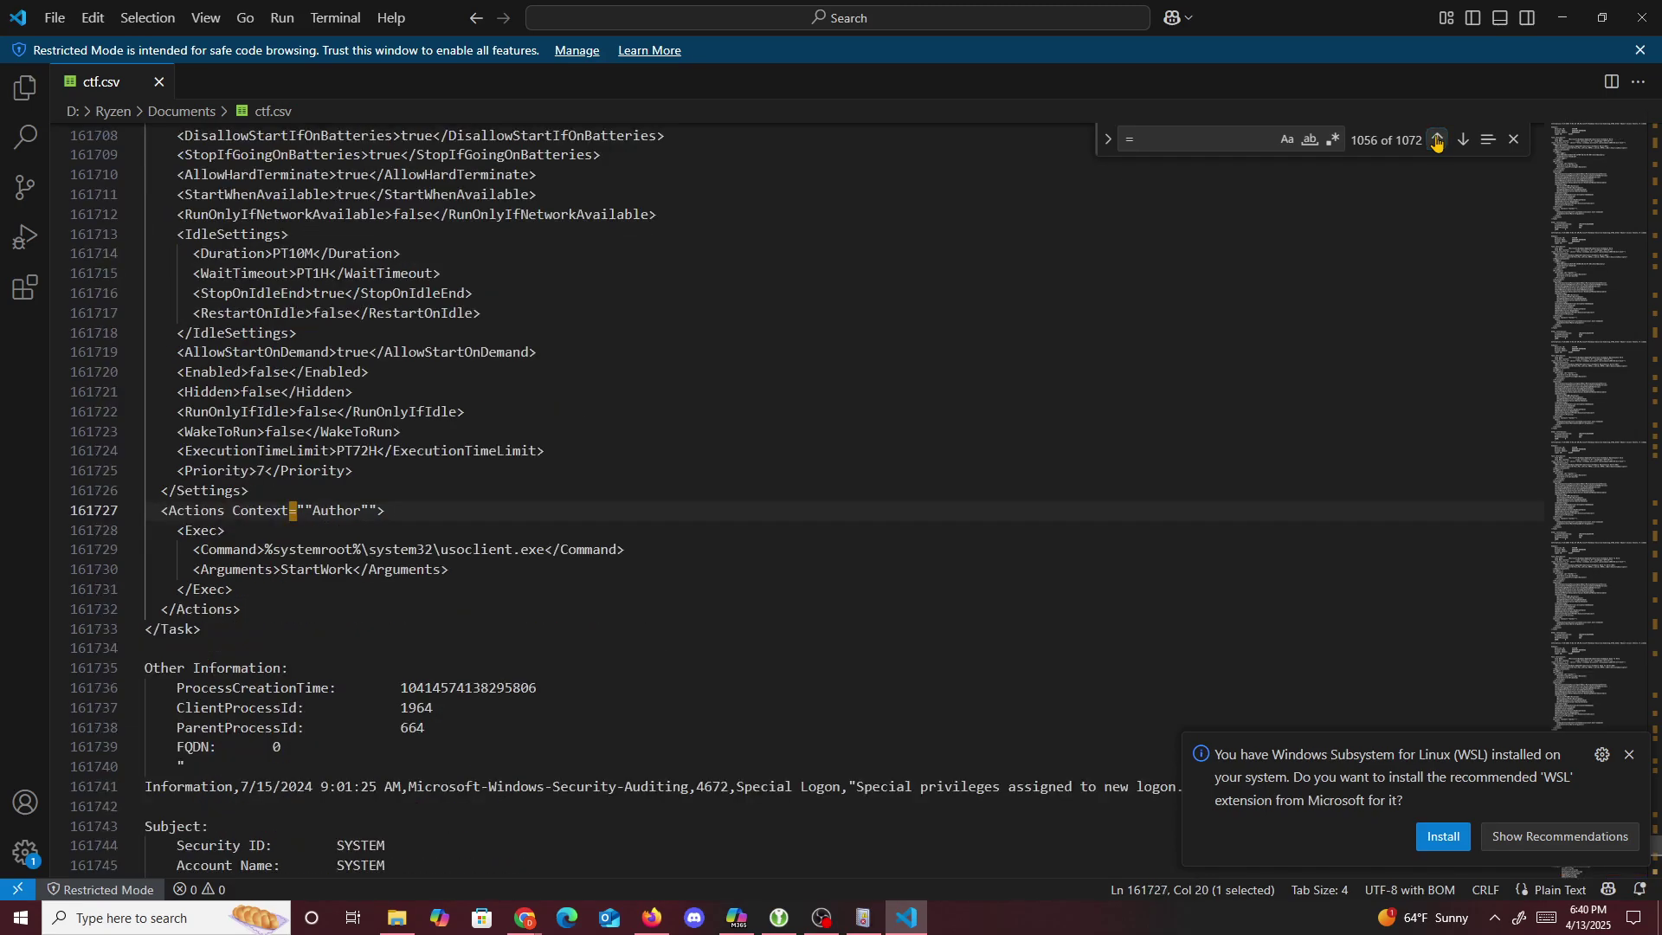
pyautogui.click(1438, 141)
pyautogui.click(1438, 141)
pyautogui.click(1439, 141)
pyautogui.click(1438, 141)
pyautogui.click(1438, 141)
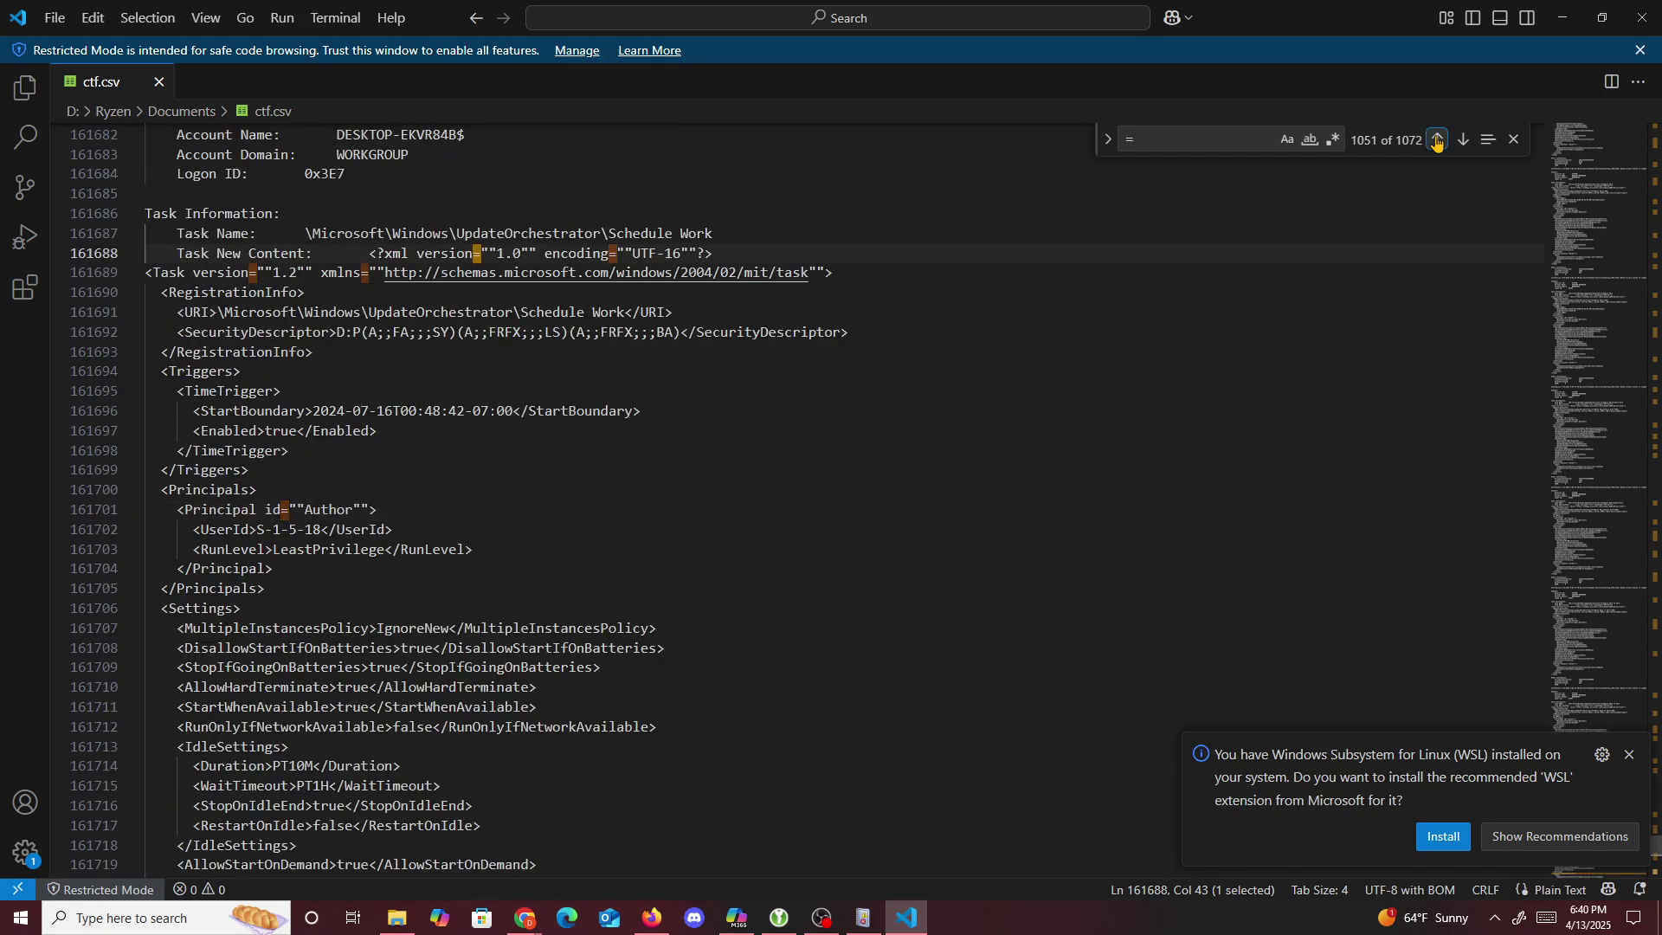
pyautogui.click(1437, 141)
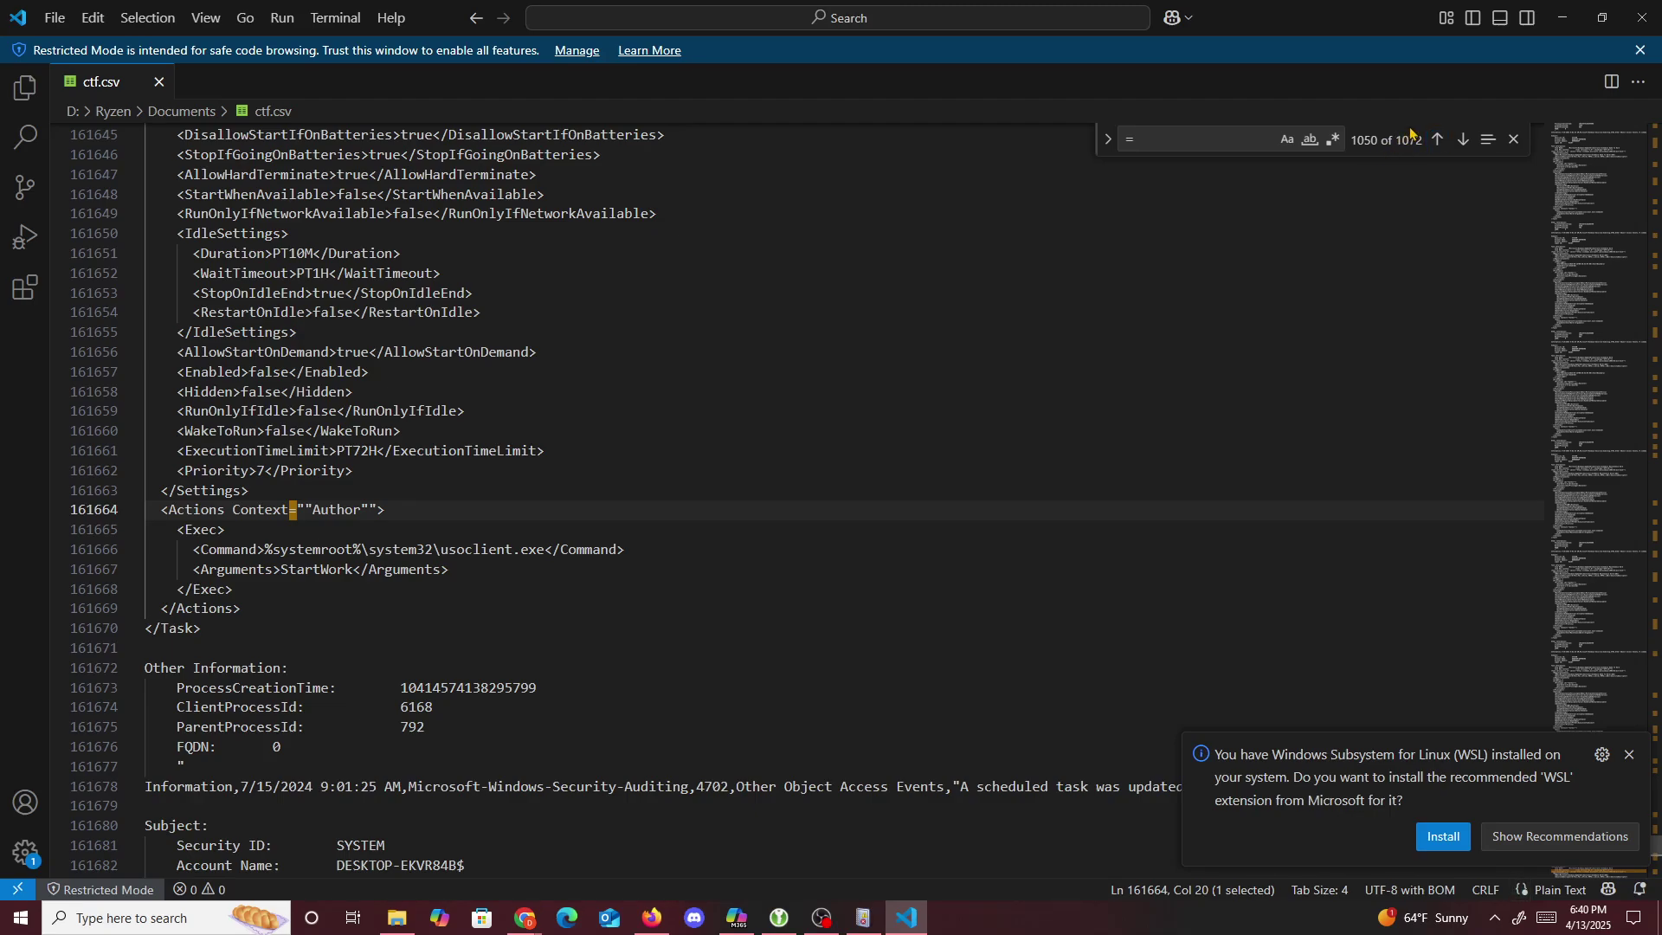
pyautogui.click(1436, 138)
pyautogui.click(1435, 138)
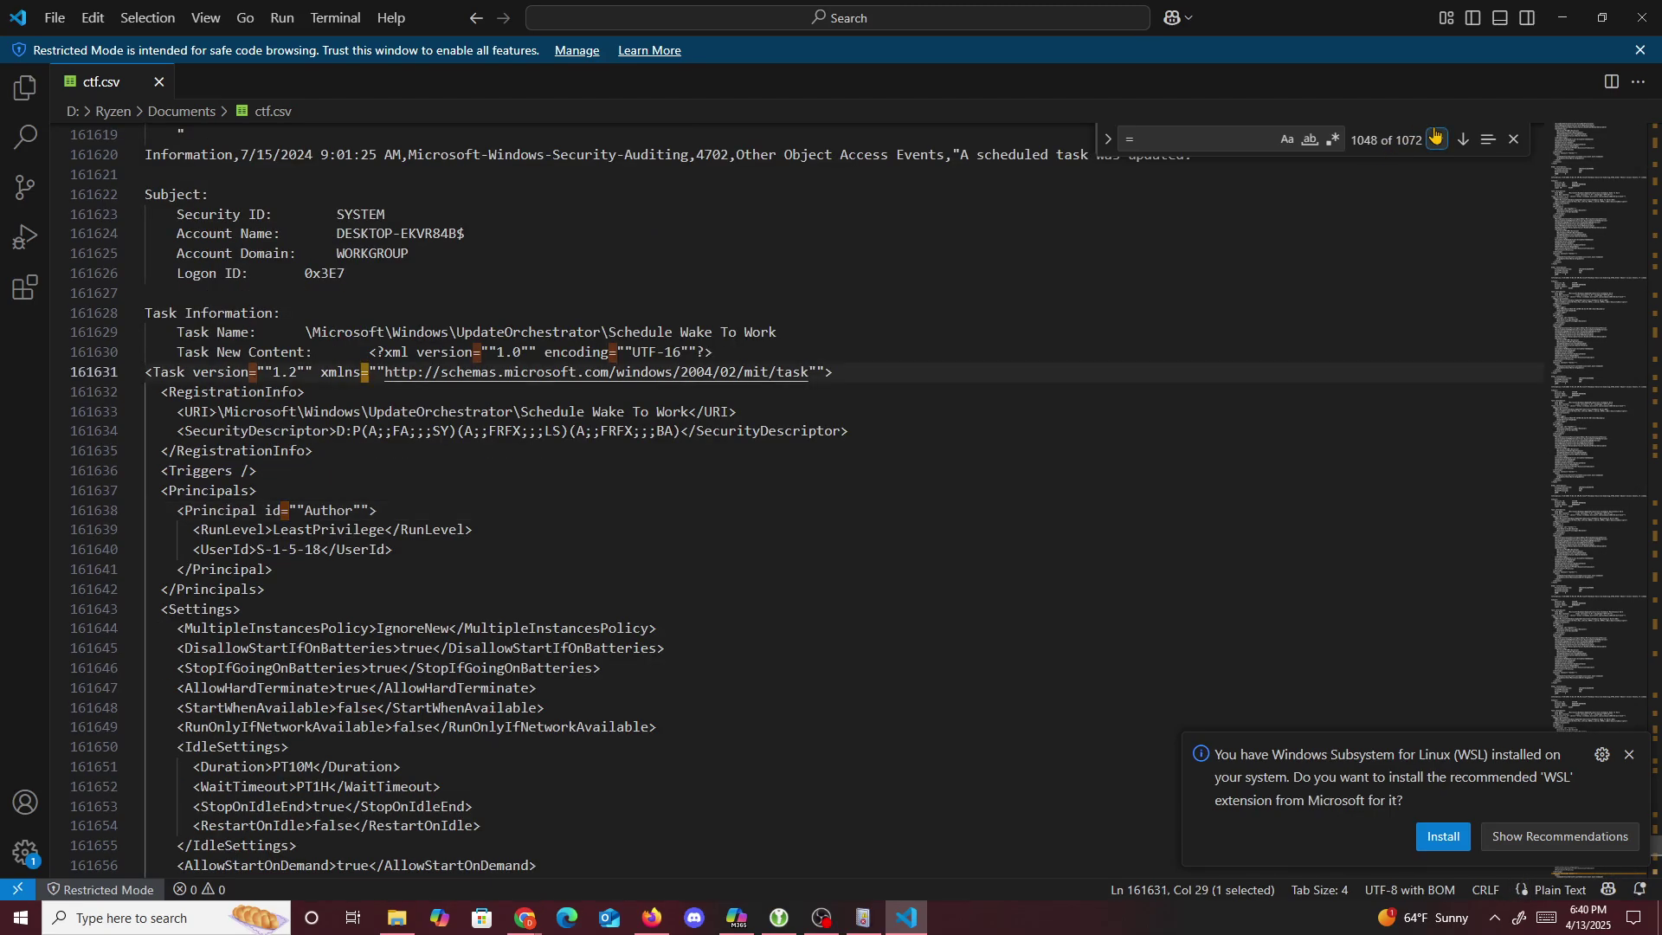
pyautogui.click(1436, 138)
pyautogui.click(1435, 138)
pyautogui.click(1436, 138)
pyautogui.click(1435, 139)
pyautogui.click(1436, 139)
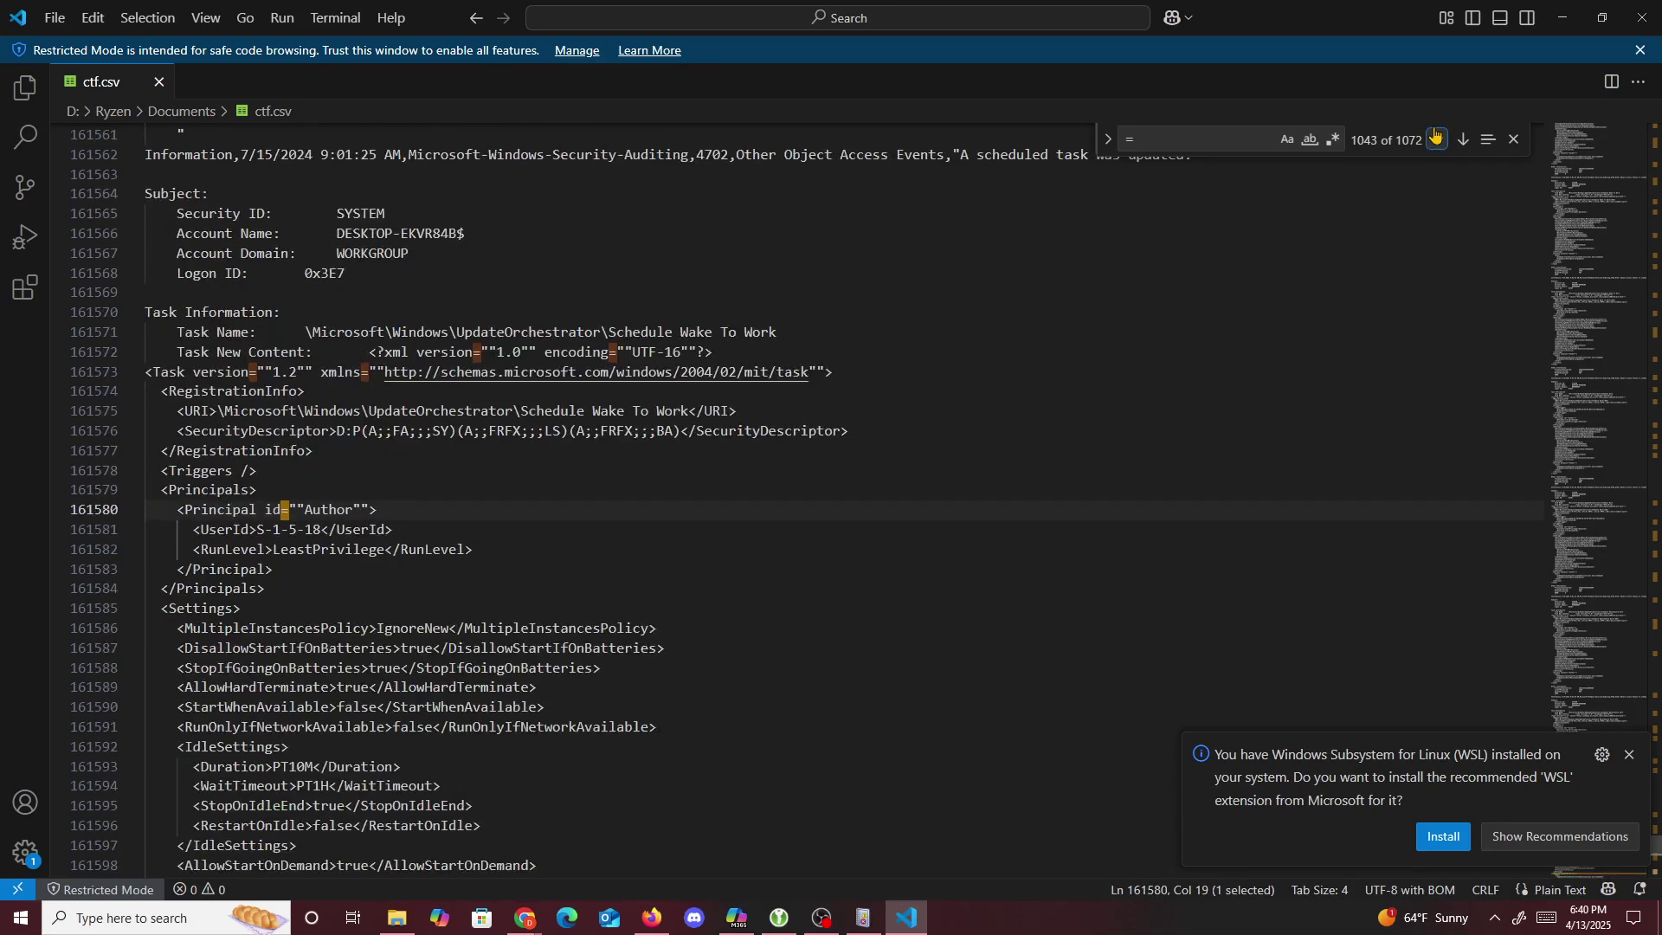
pyautogui.click(1435, 138)
pyautogui.click(1435, 138)
pyautogui.click(1436, 139)
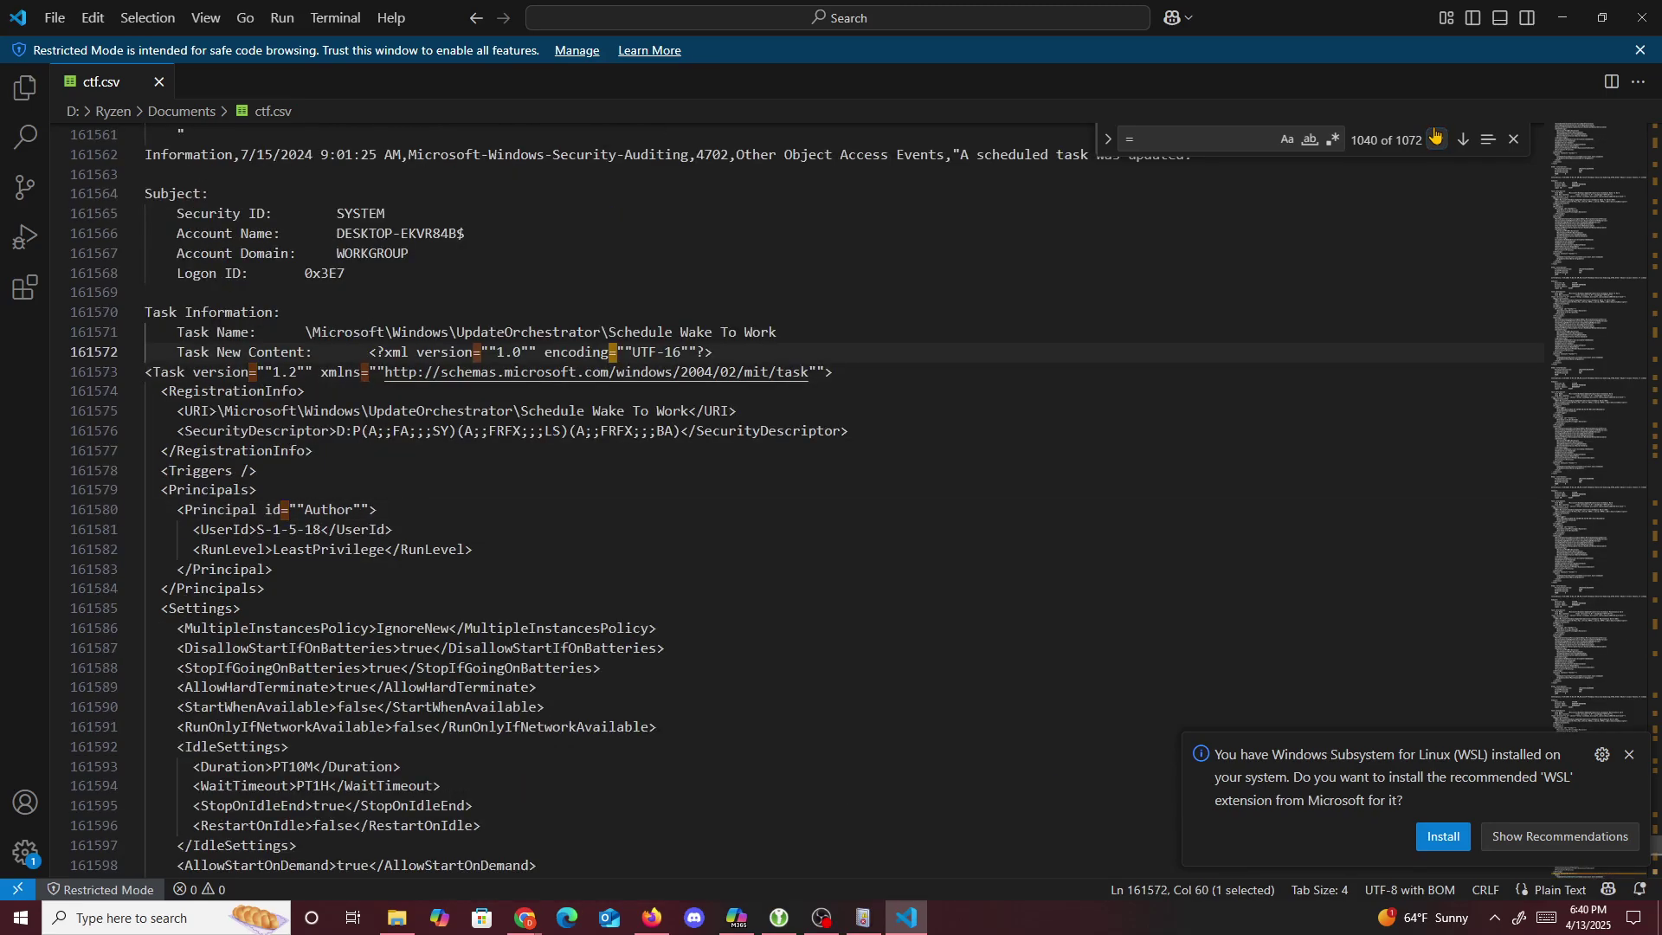
pyautogui.click(1436, 138)
pyautogui.click(1436, 138)
pyautogui.click(1435, 138)
pyautogui.click(1436, 139)
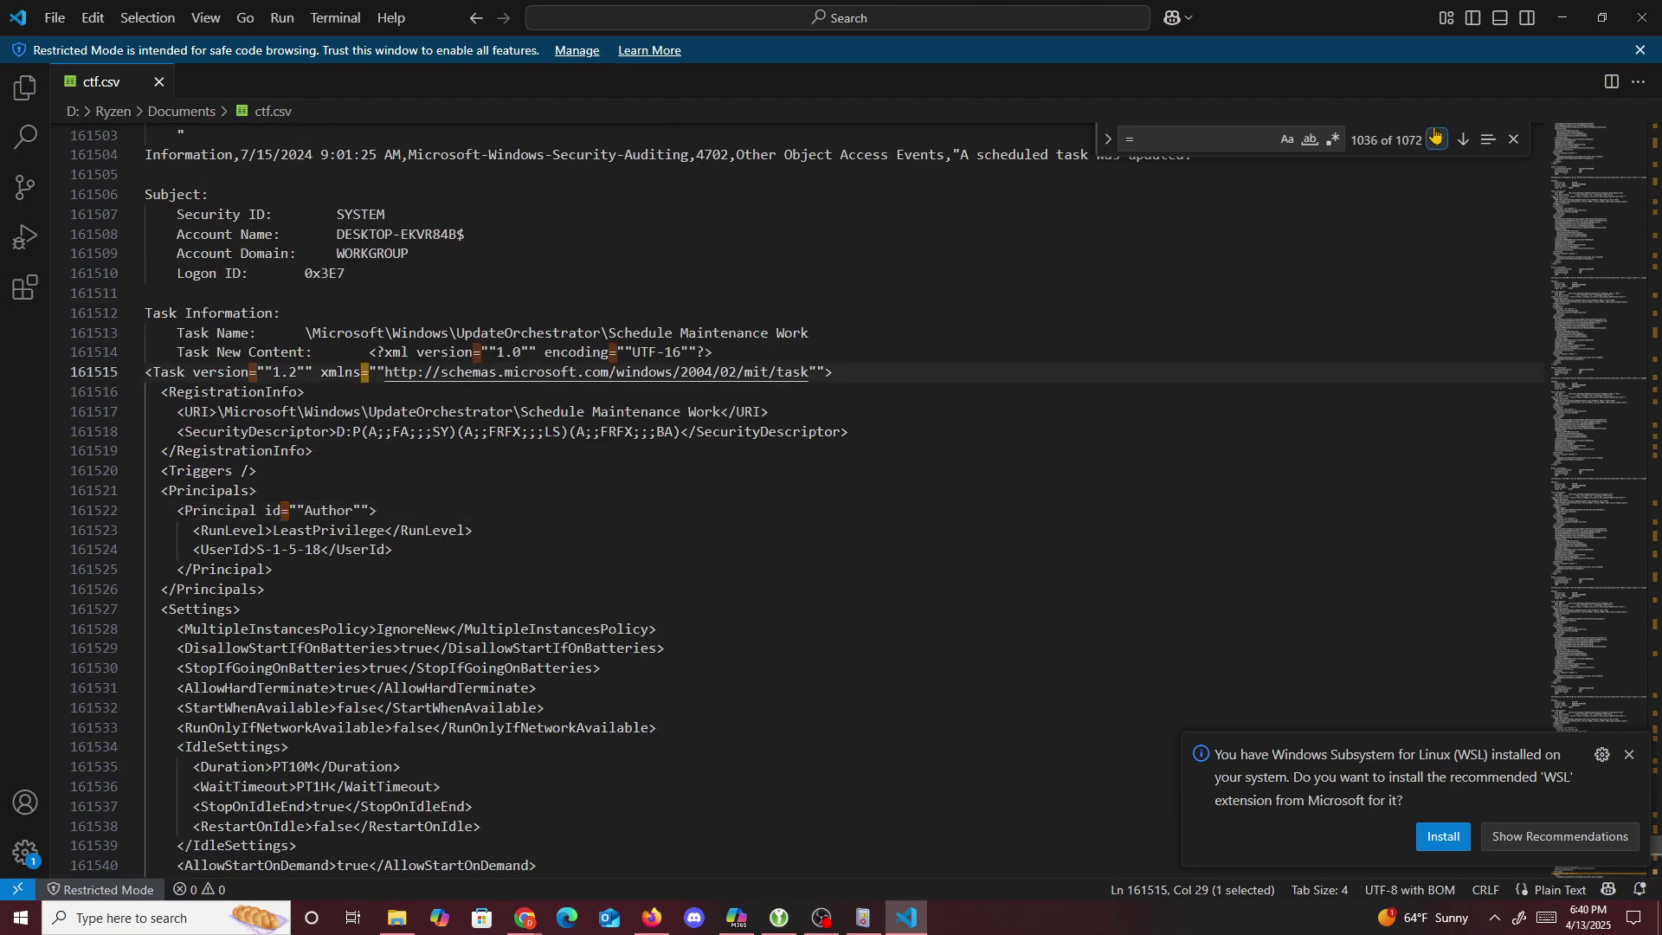
pyautogui.click(1435, 138)
pyautogui.click(1436, 138)
pyautogui.click(1435, 139)
pyautogui.click(1435, 138)
pyautogui.click(1435, 139)
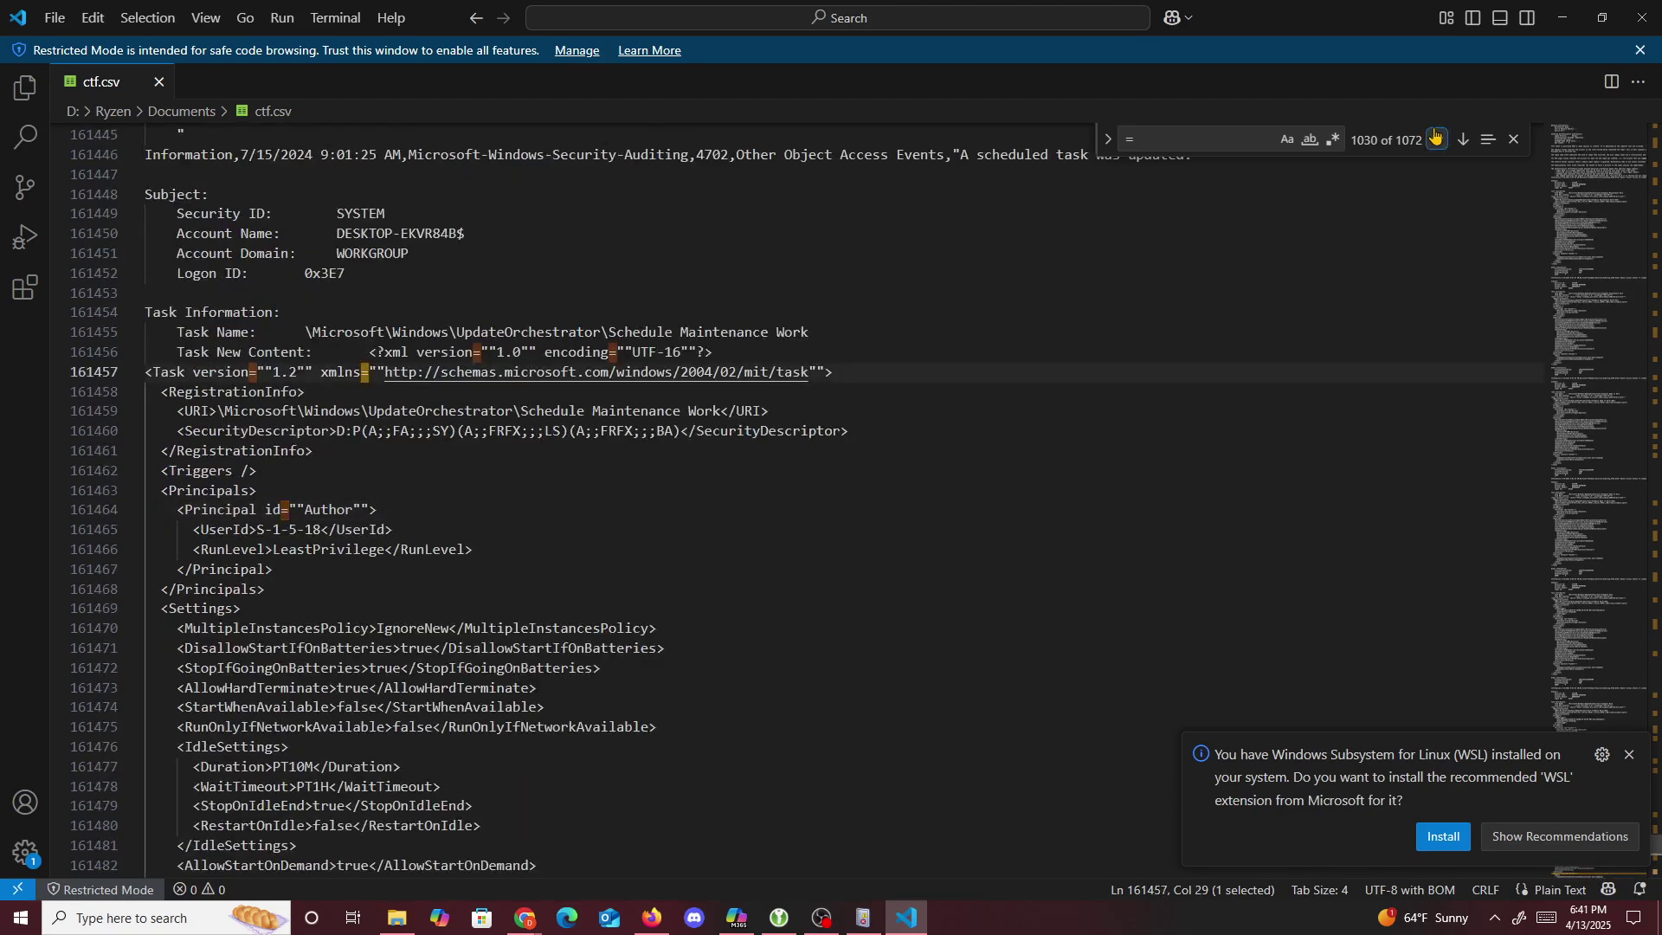
pyautogui.click(1435, 138)
pyautogui.click(1435, 139)
pyautogui.click(1435, 138)
pyautogui.click(1435, 139)
pyautogui.click(1436, 139)
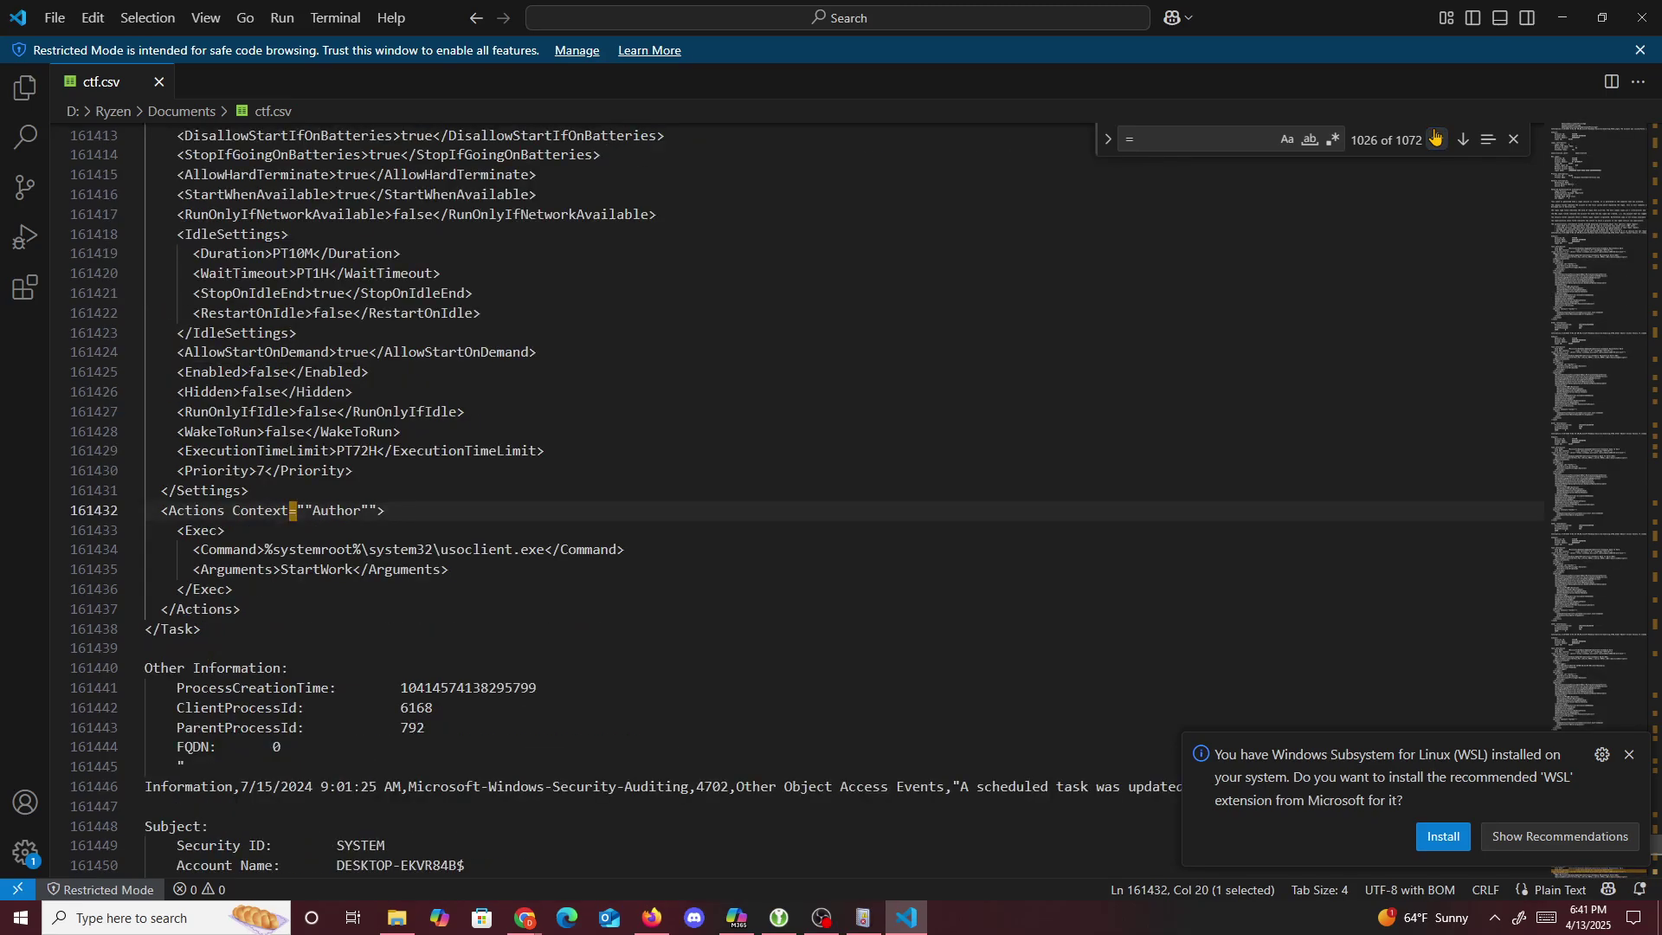
pyautogui.click(1435, 138)
pyautogui.click(1436, 138)
pyautogui.click(1435, 139)
pyautogui.click(1435, 139)
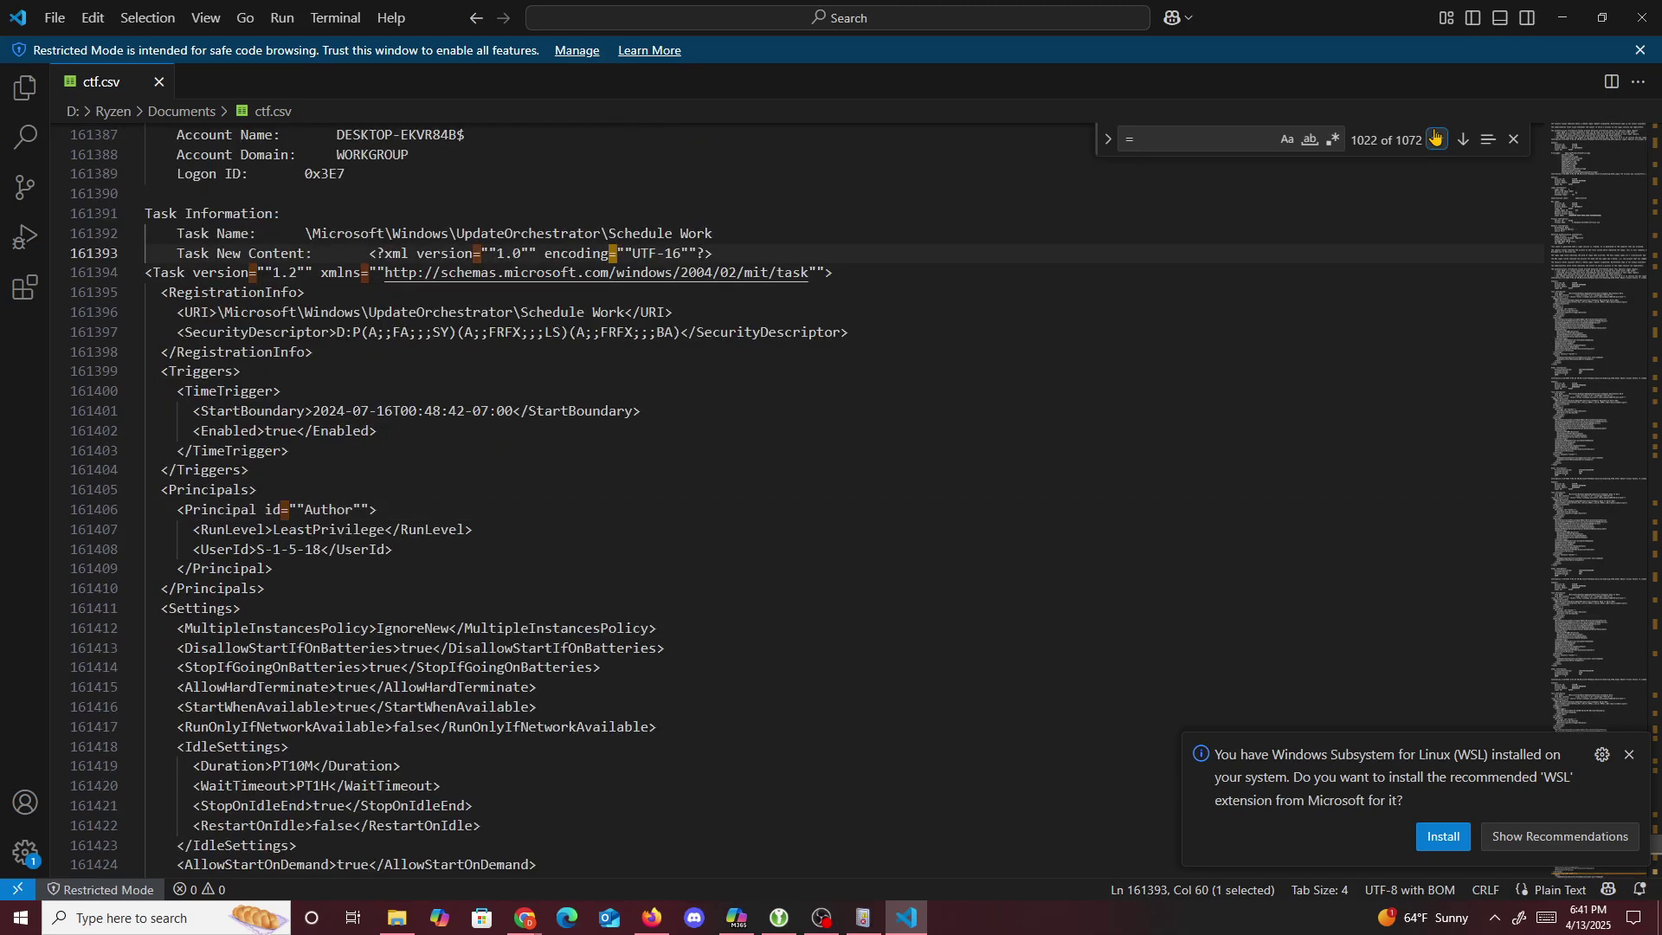
pyautogui.click(1435, 138)
pyautogui.click(1436, 139)
pyautogui.click(1435, 138)
pyautogui.click(1435, 138)
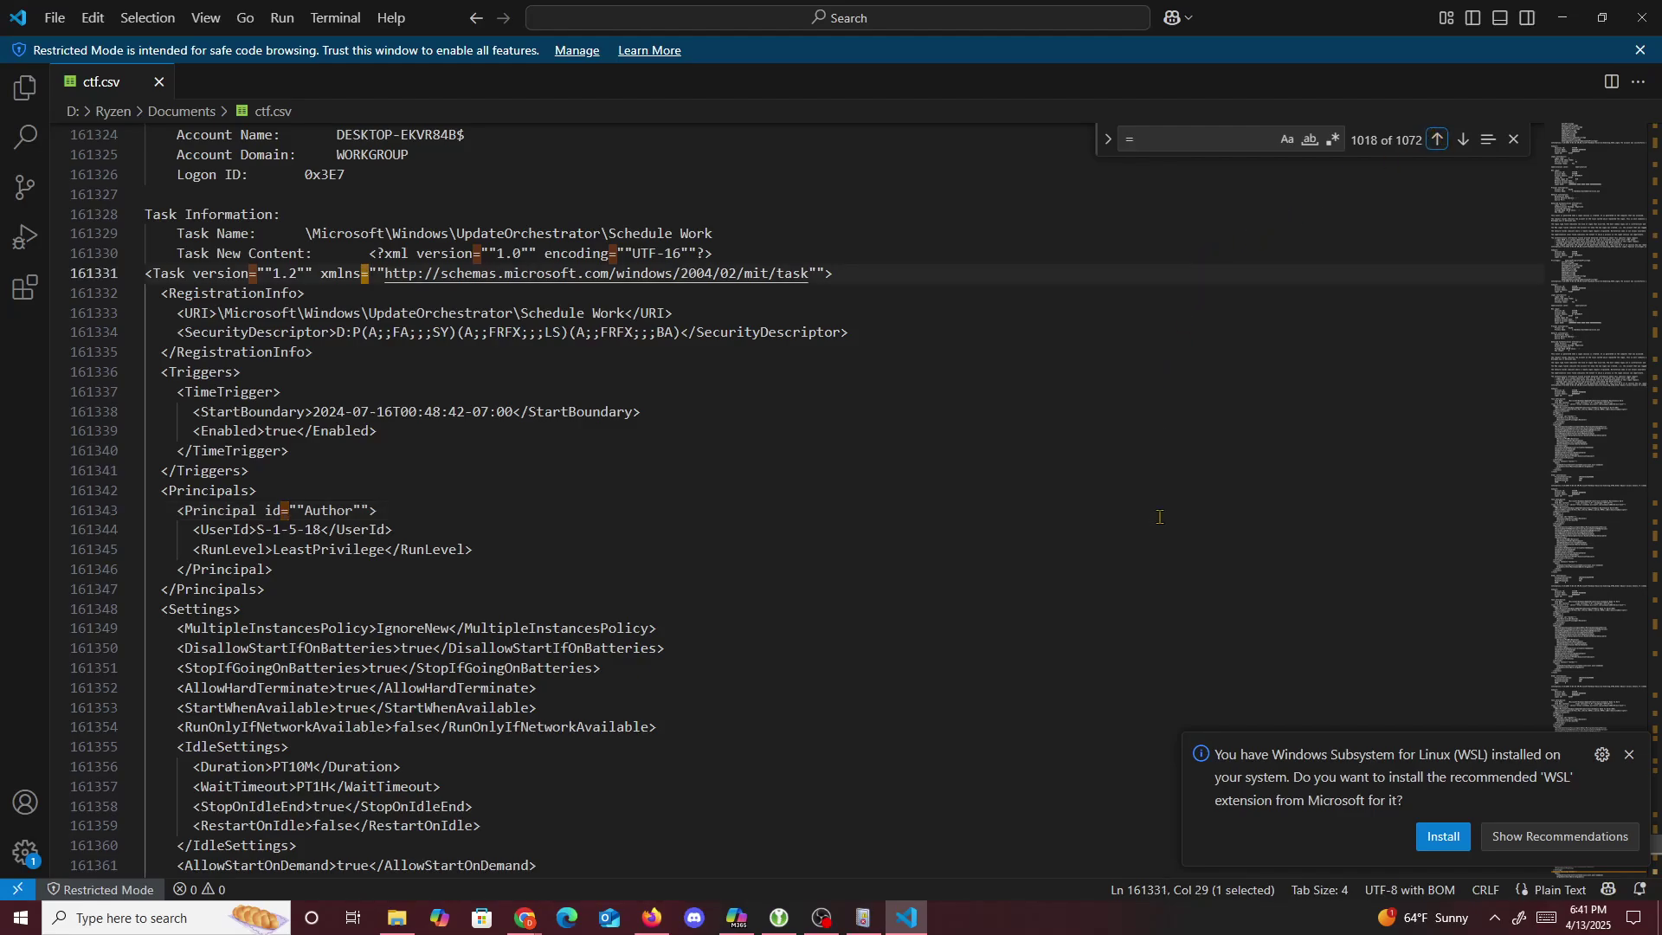
pyautogui.moveTo(524, 916)
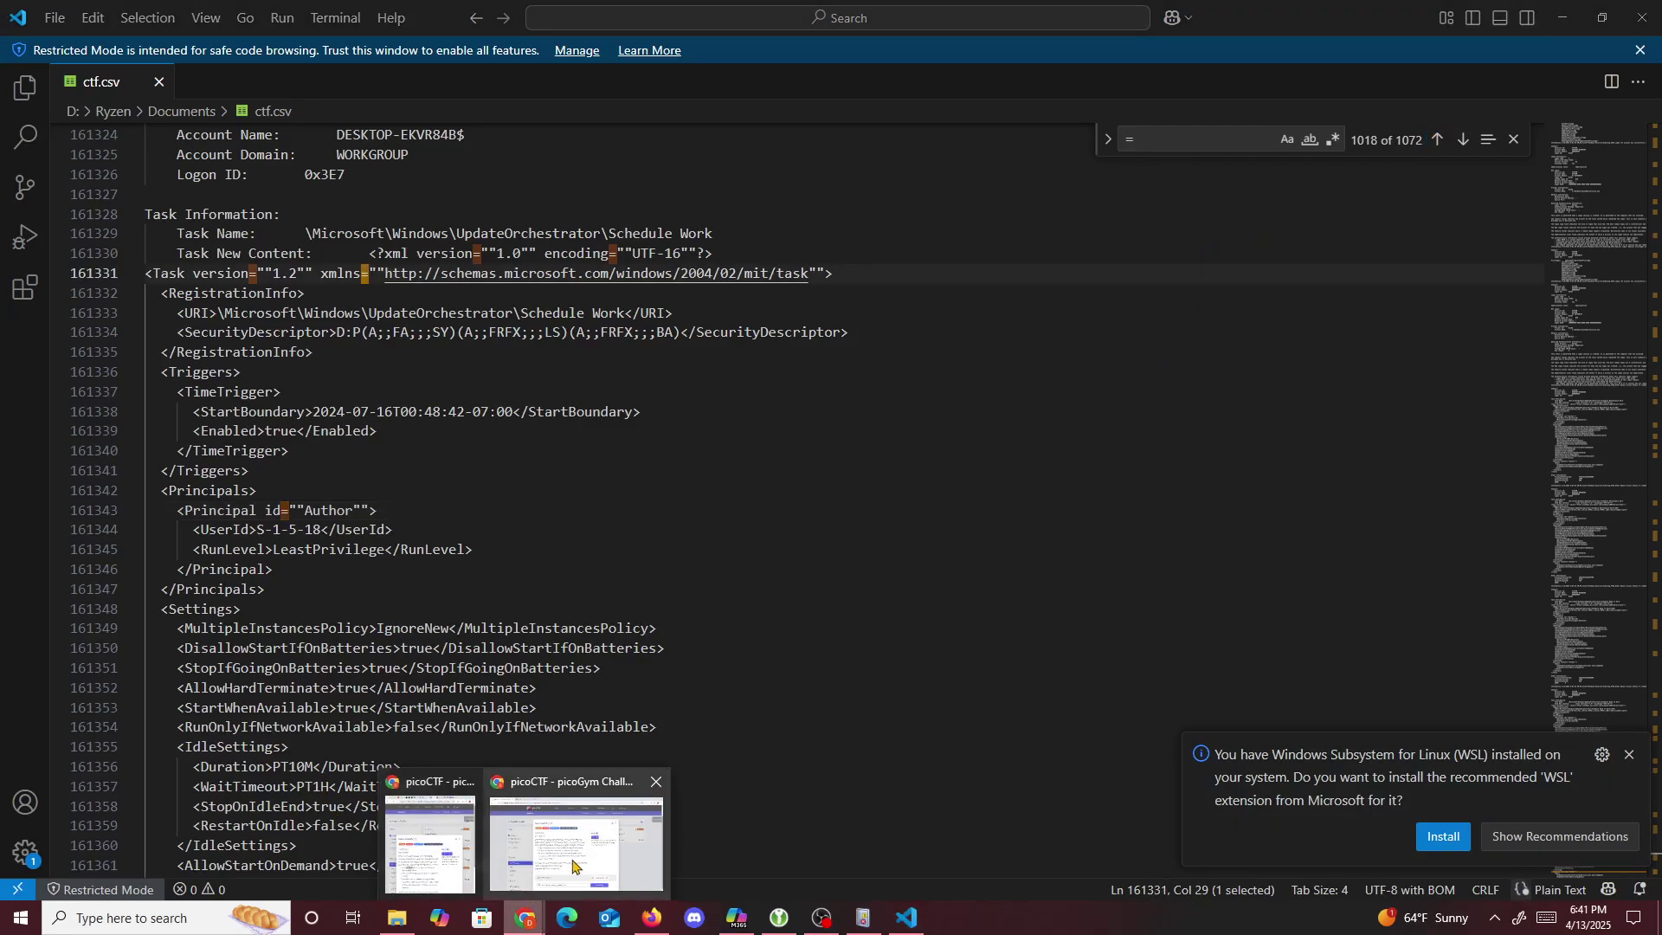
pyautogui.click(572, 865)
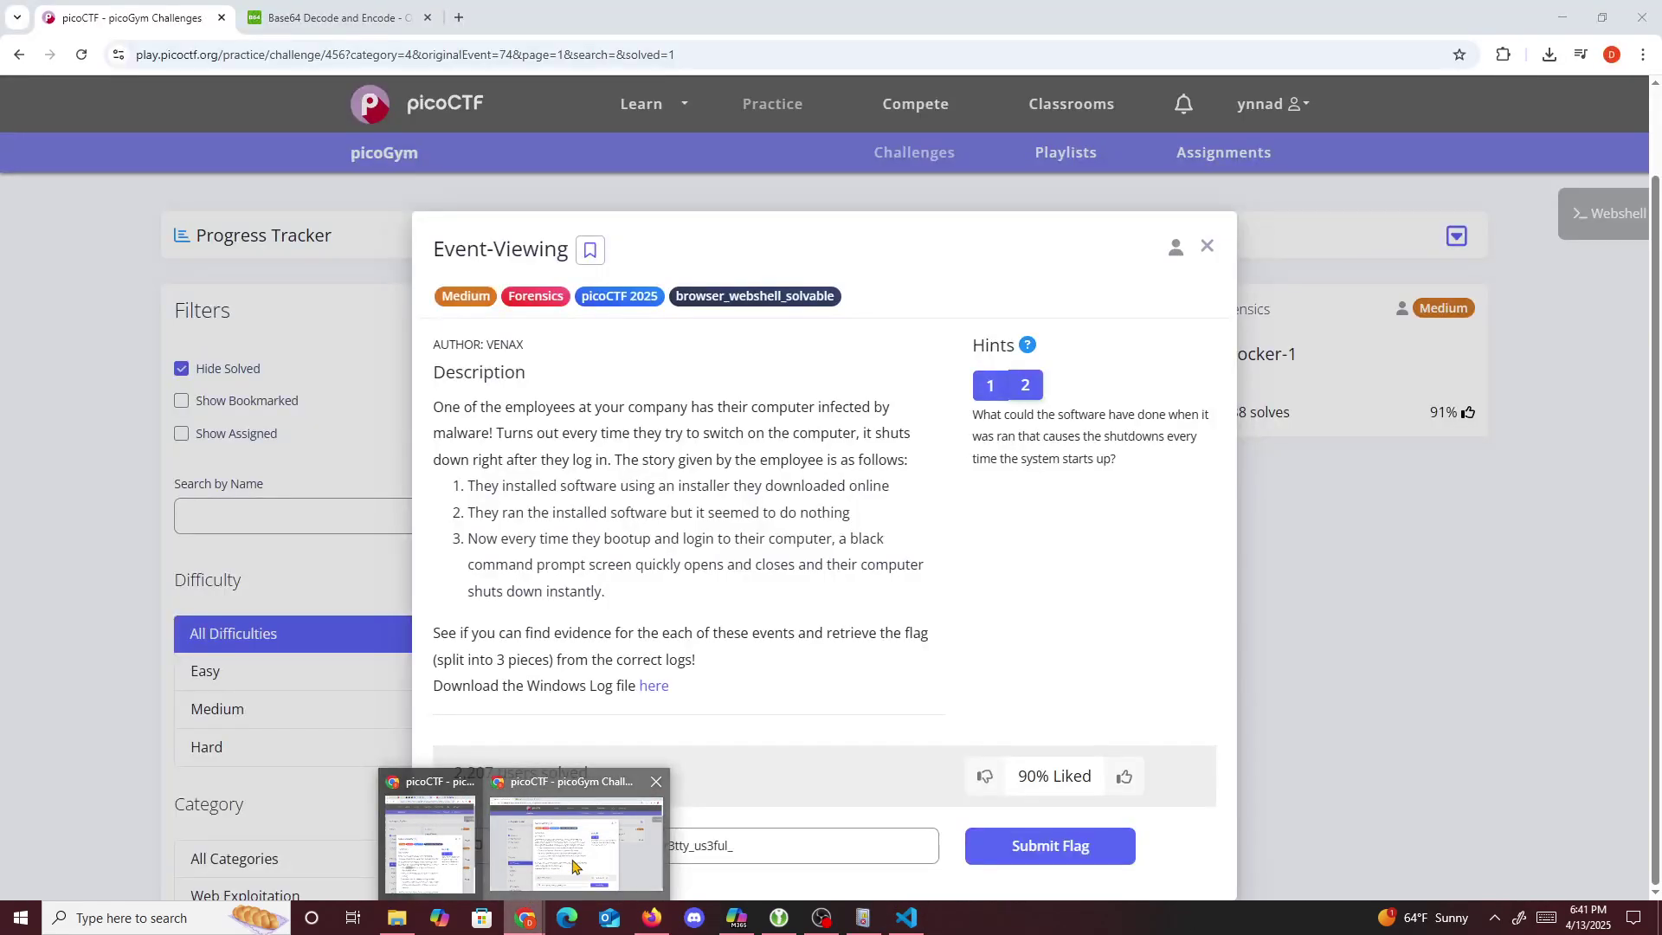
pyautogui.click(375, 8)
pyautogui.doubleClick(462, 275)
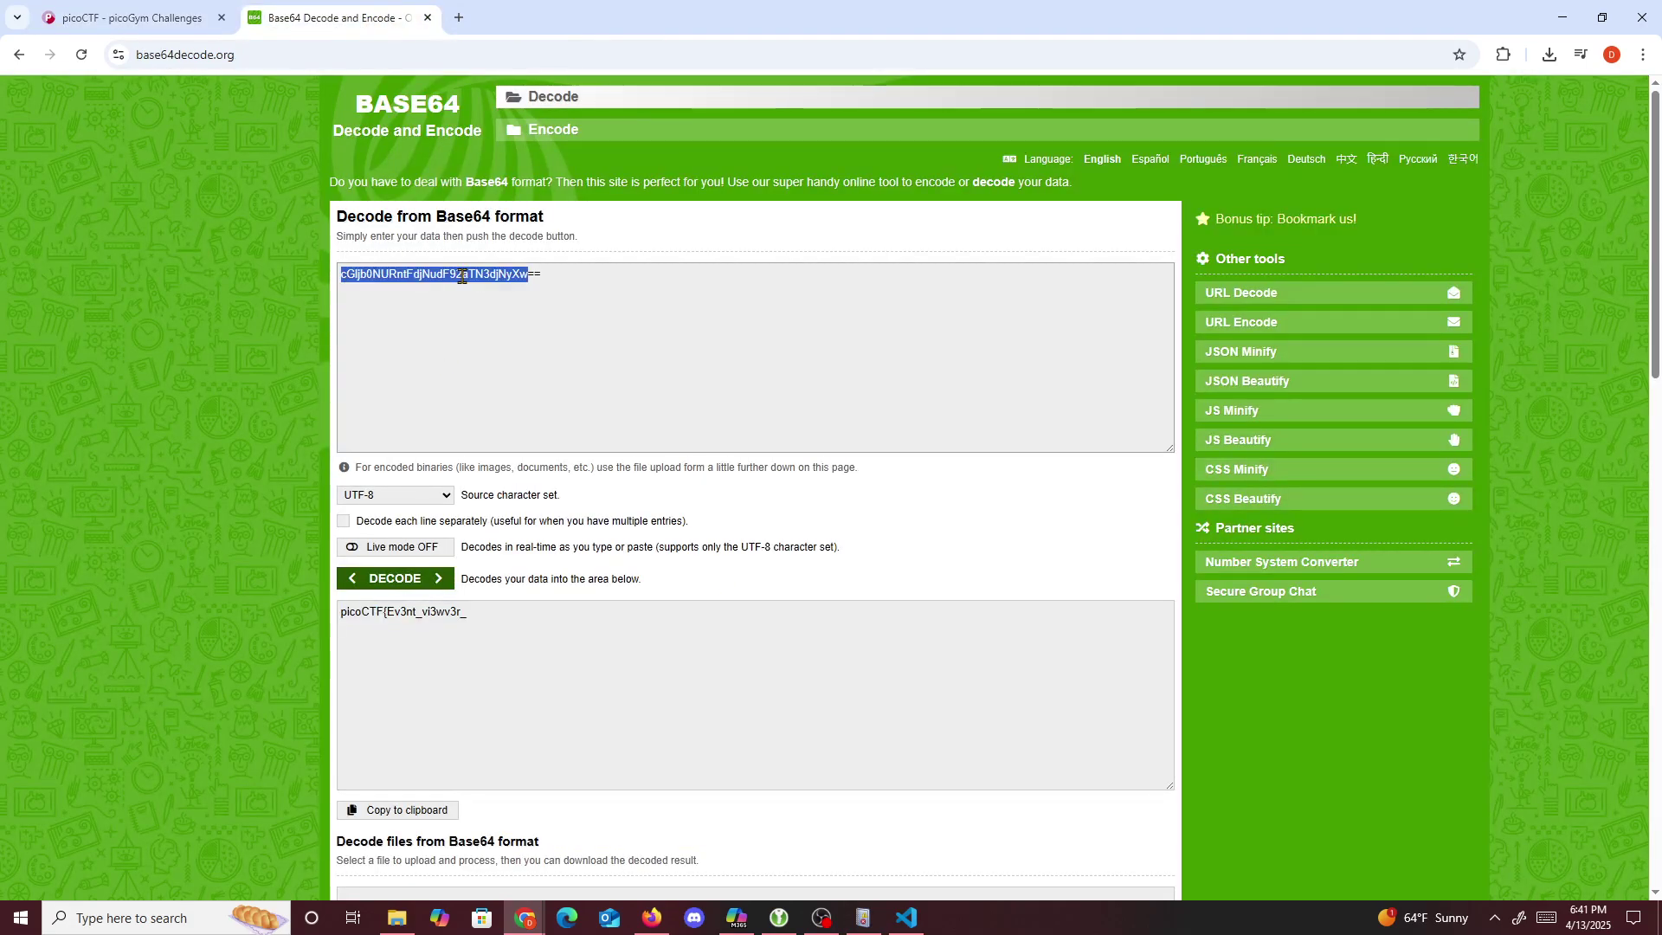
pyautogui.click(462, 275)
pyautogui.click(554, 131)
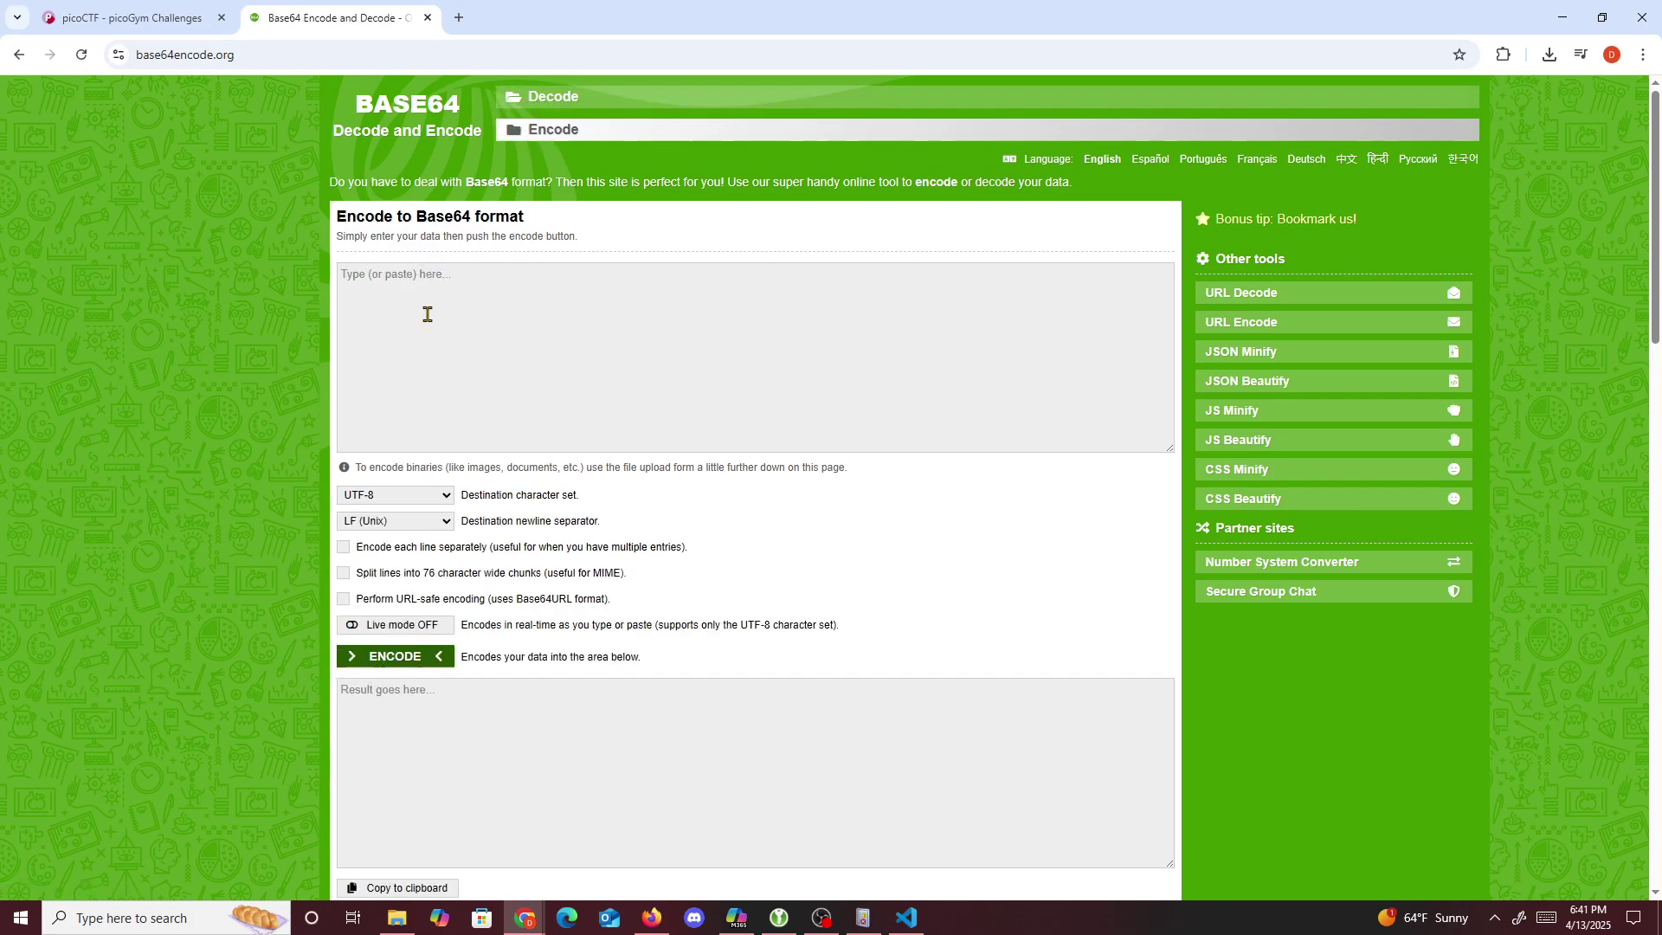
pyautogui.write('}=')
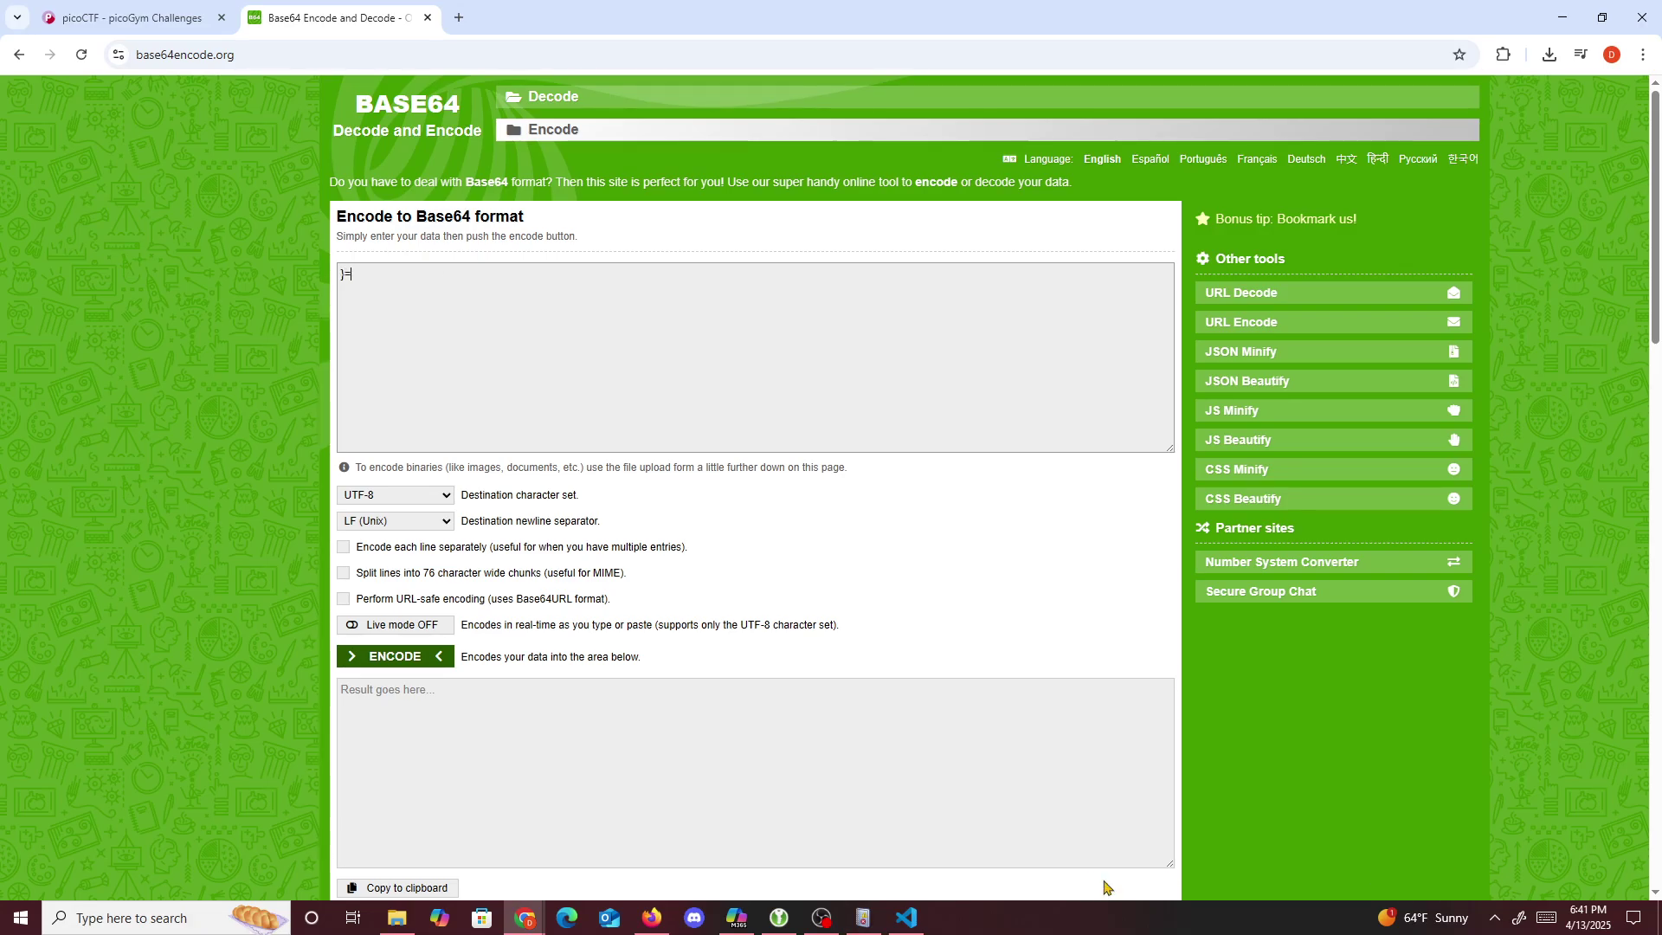
pyautogui.click(422, 649)
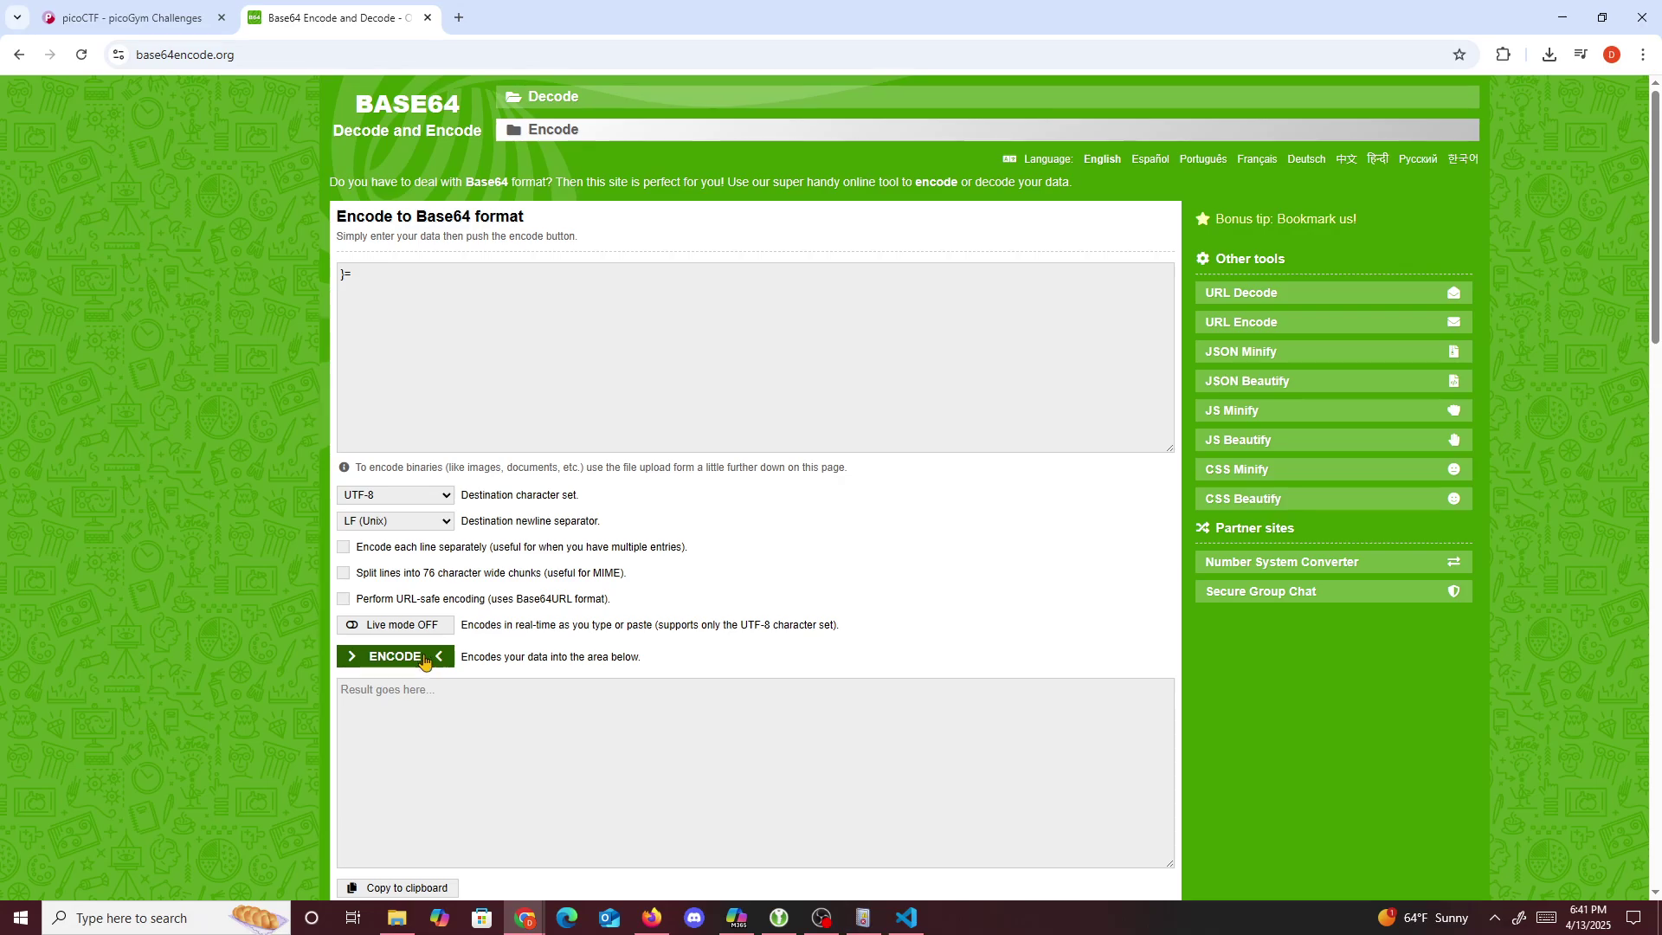
pyautogui.click(423, 653)
pyautogui.click(368, 693)
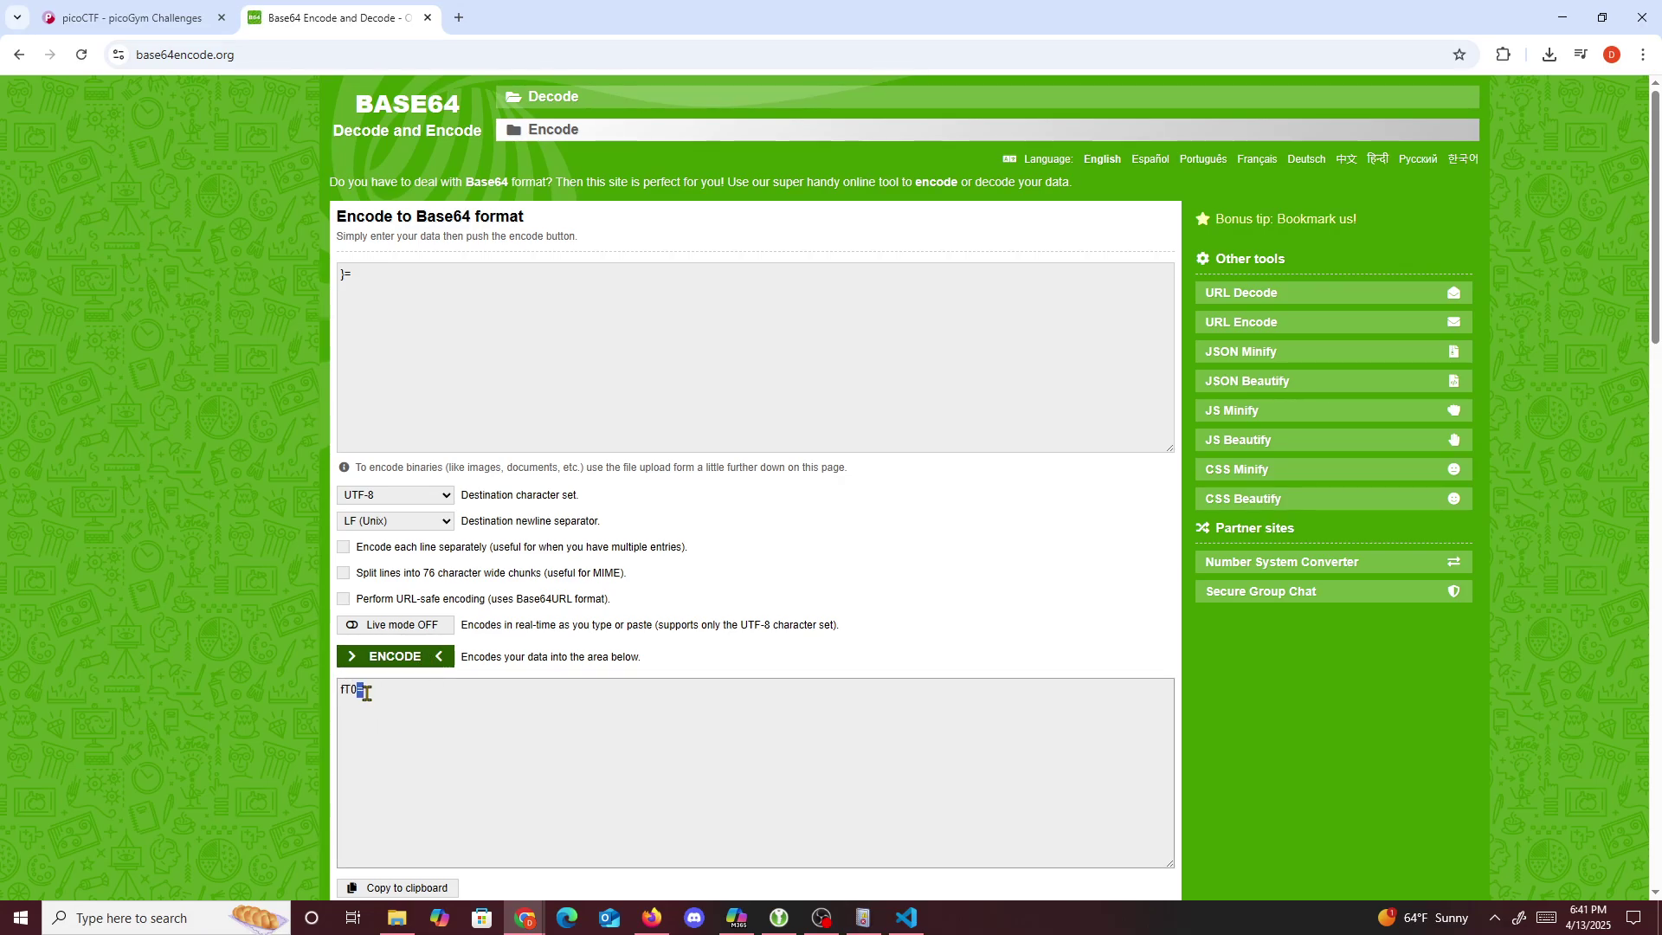
pyautogui.hotkey('ctrl', 'a')
pyautogui.click(557, 304)
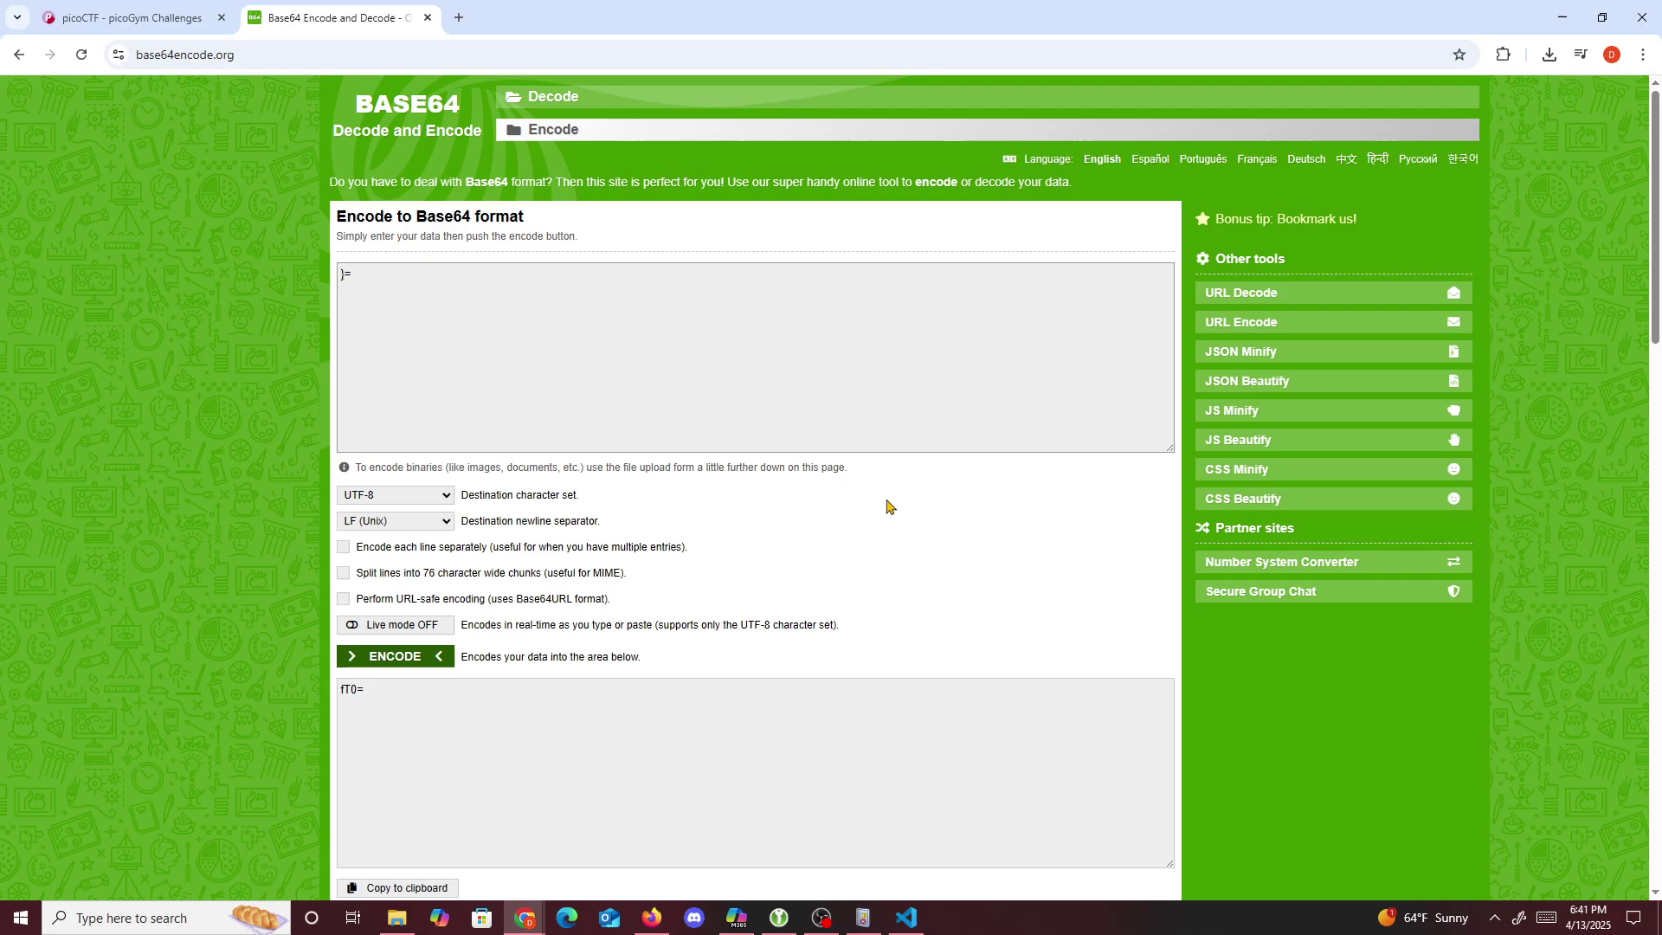
pyautogui.press('BackSpace')
pyautogui.write('aaaaa}')
pyautogui.click(406, 658)
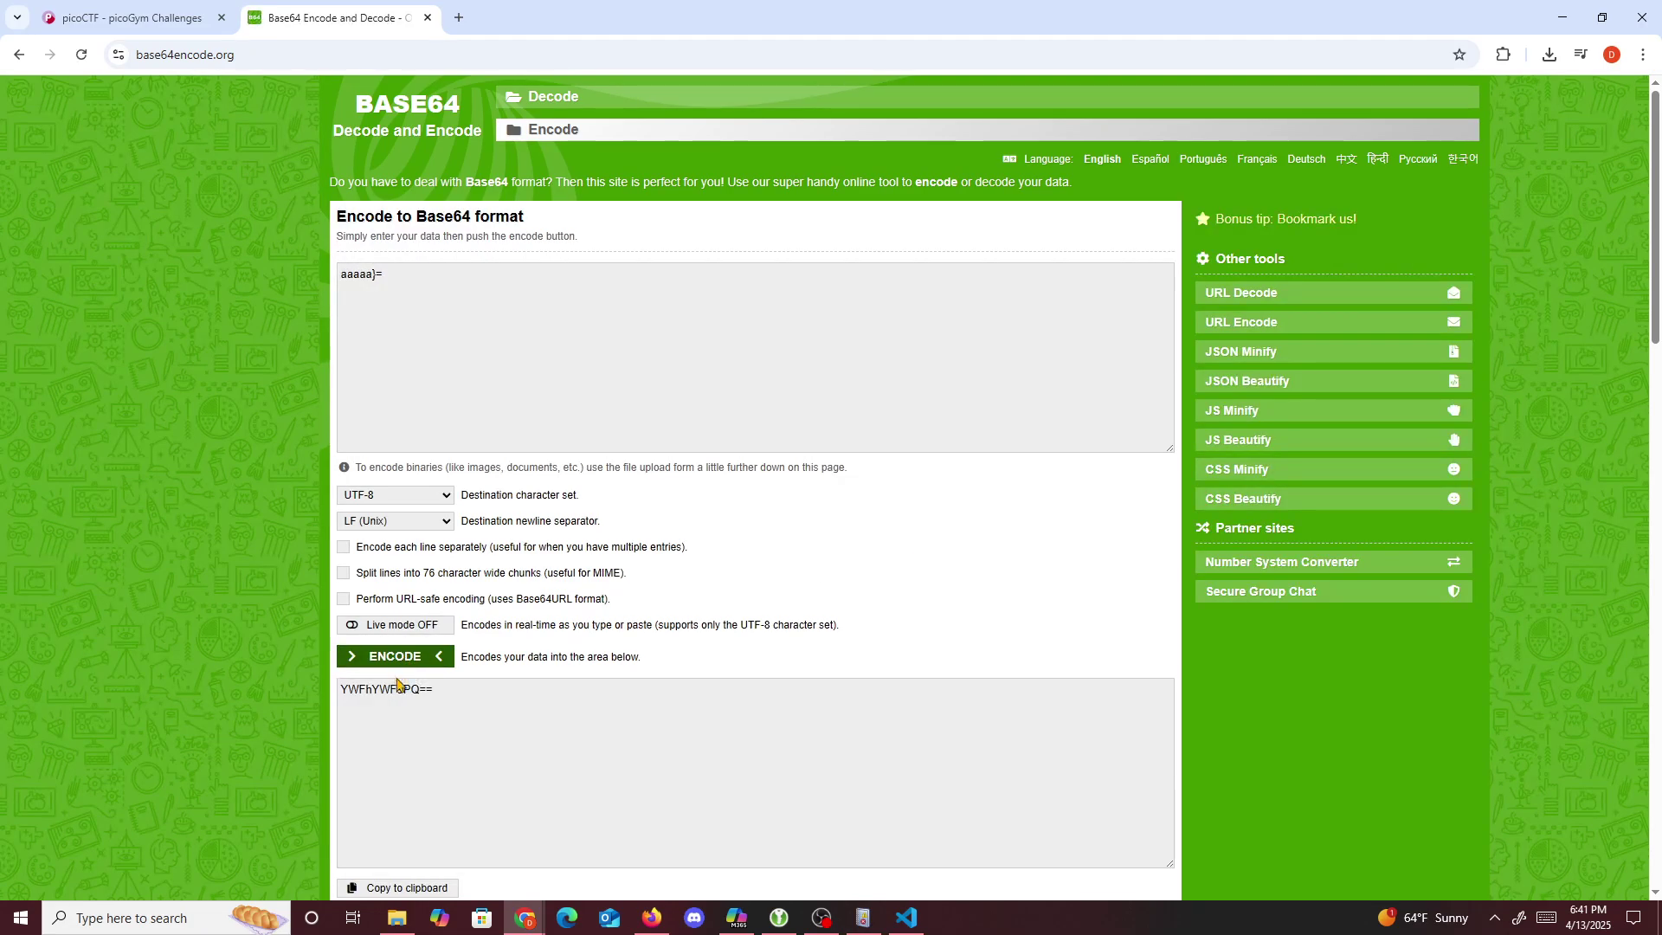
pyautogui.click(373, 279)
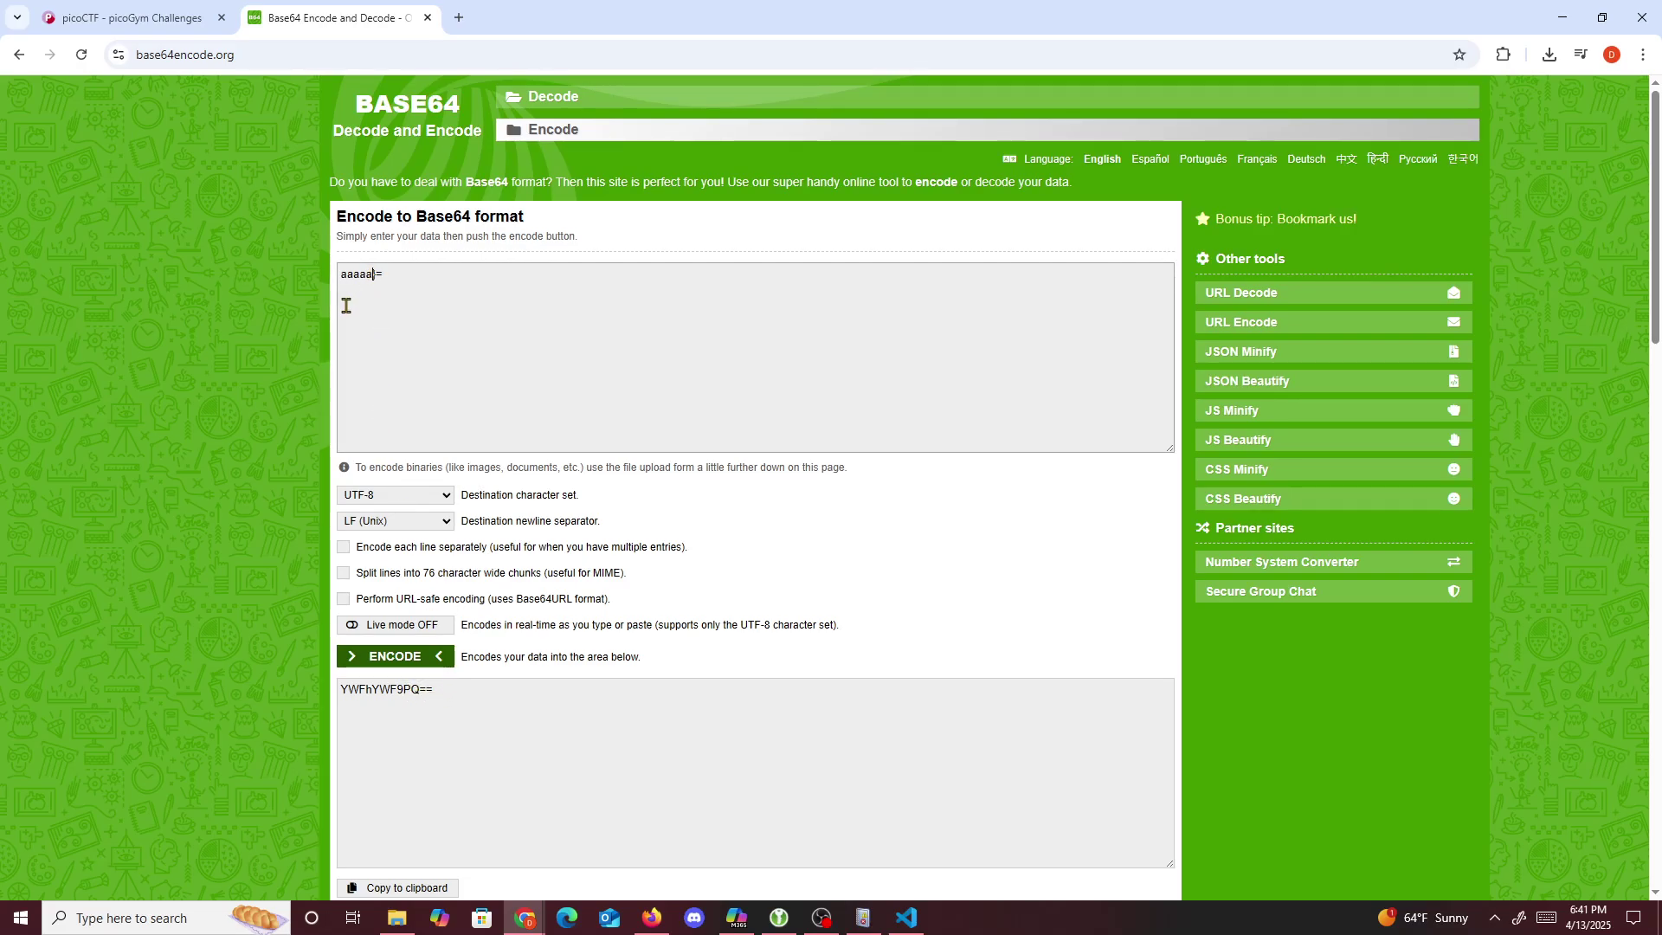
pyautogui.press('BackSpace')
pyautogui.press('BackSpace')
pyautogui.press('BackSpace')
pyautogui.press('BackSpace')
pyautogui.press('BackSpace')
pyautogui.write('aaaaaaaaaaaaaaaaaaaaa')
pyautogui.click(395, 656)
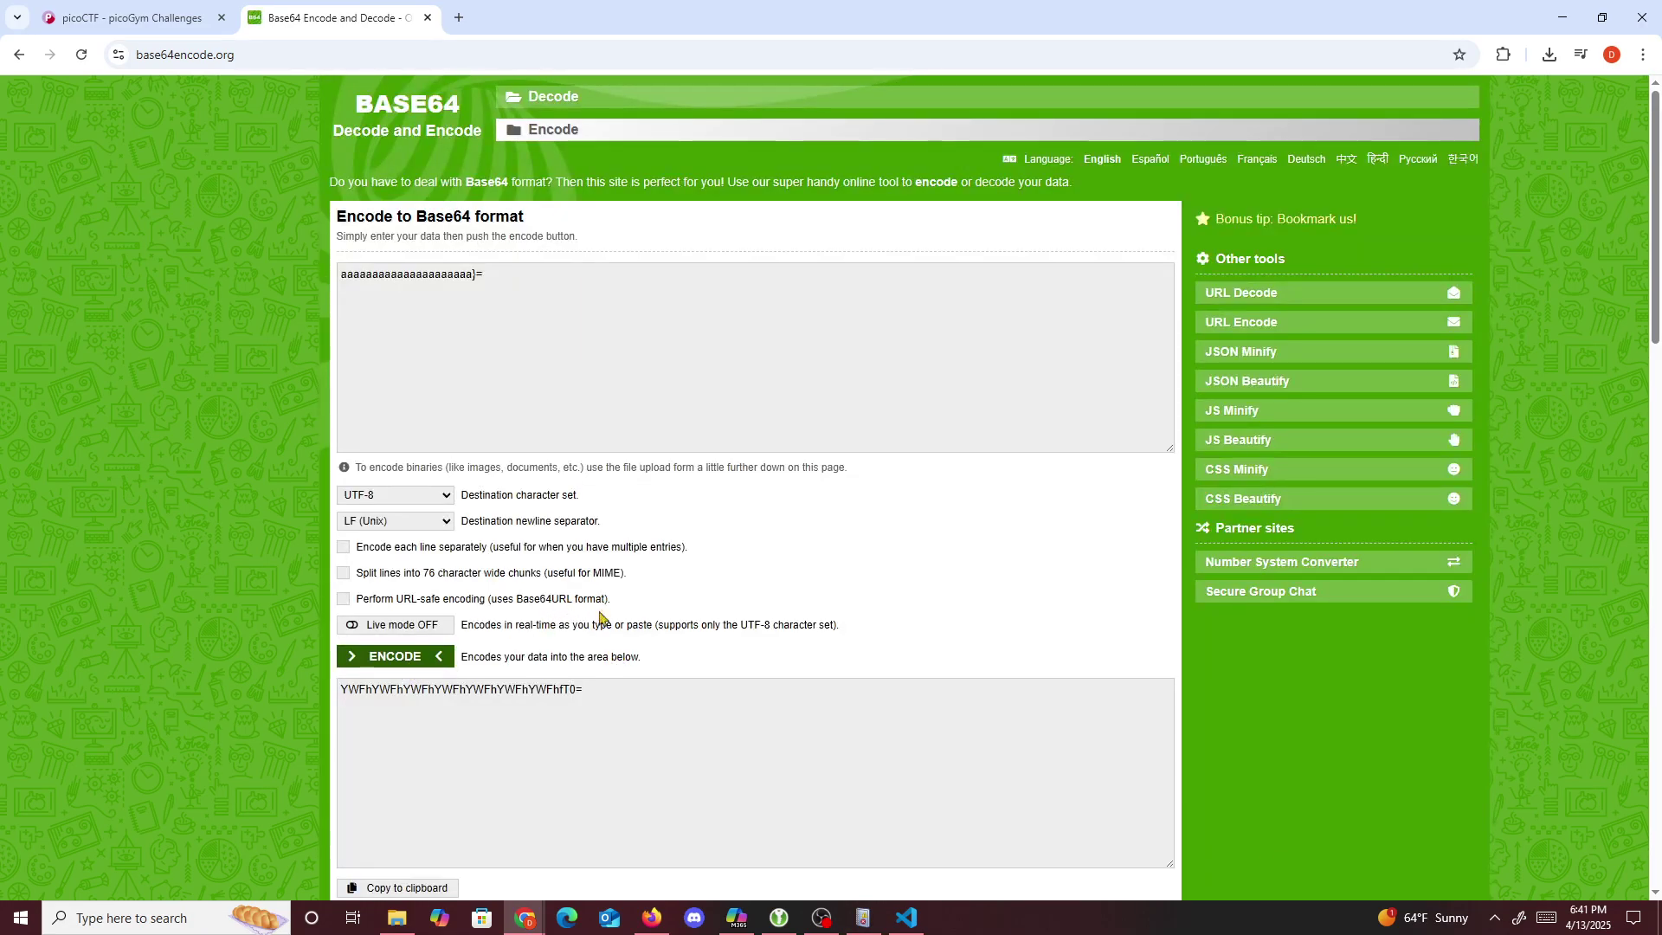
pyautogui.tripleClick(568, 690)
pyautogui.click(589, 698)
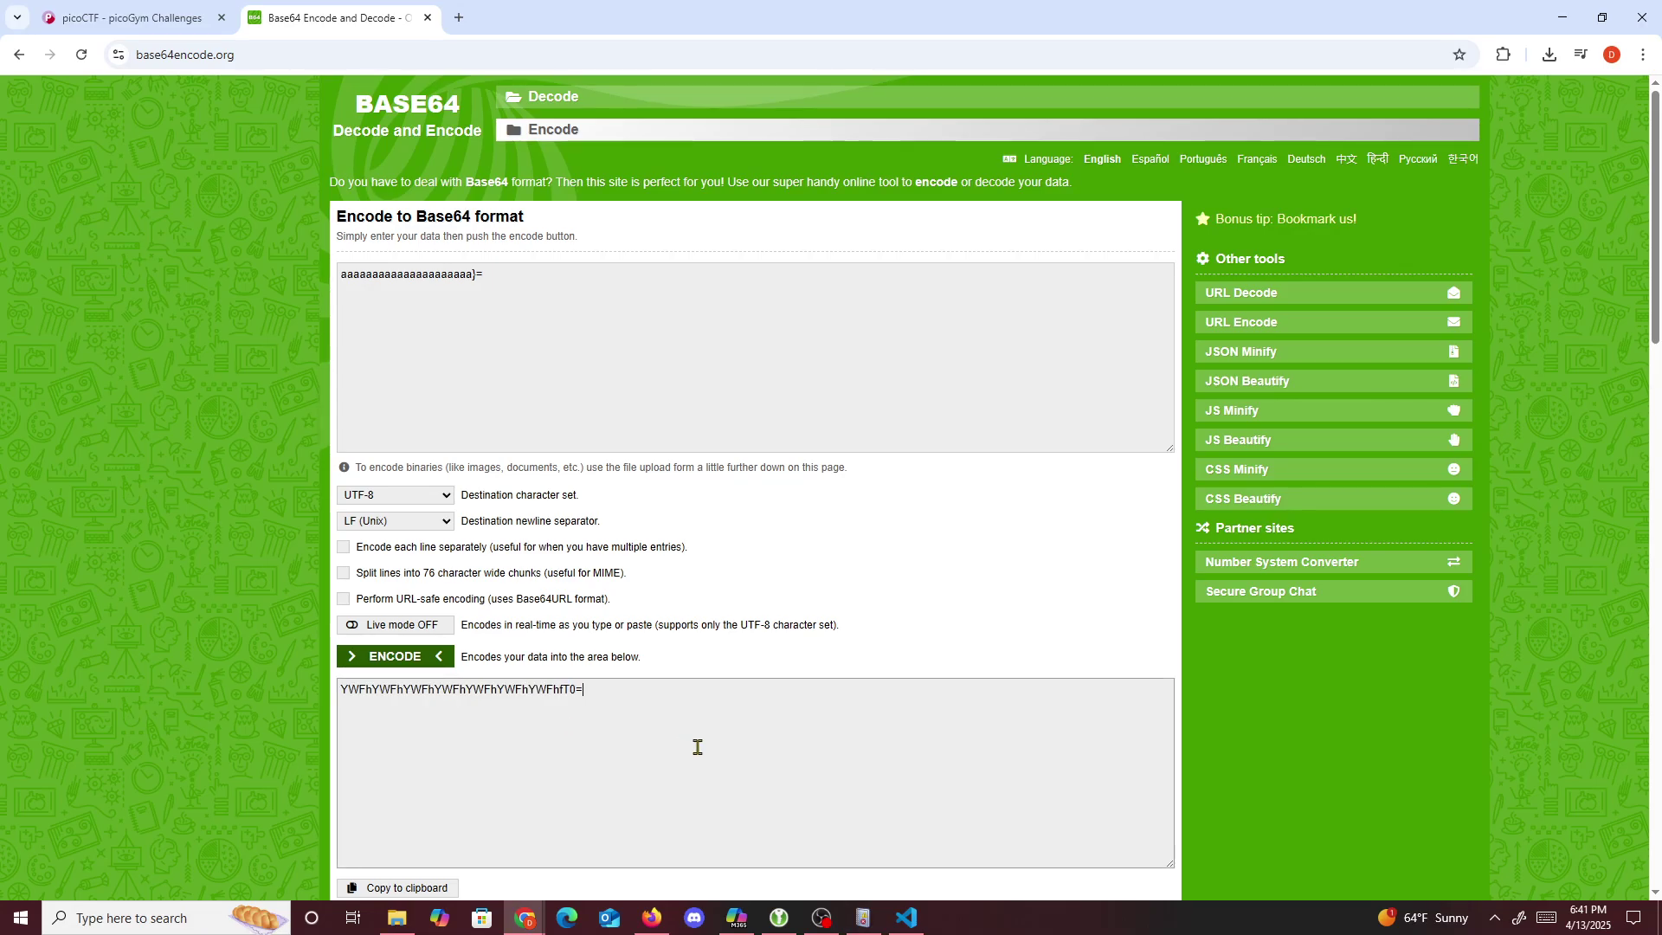
pyautogui.click(906, 917)
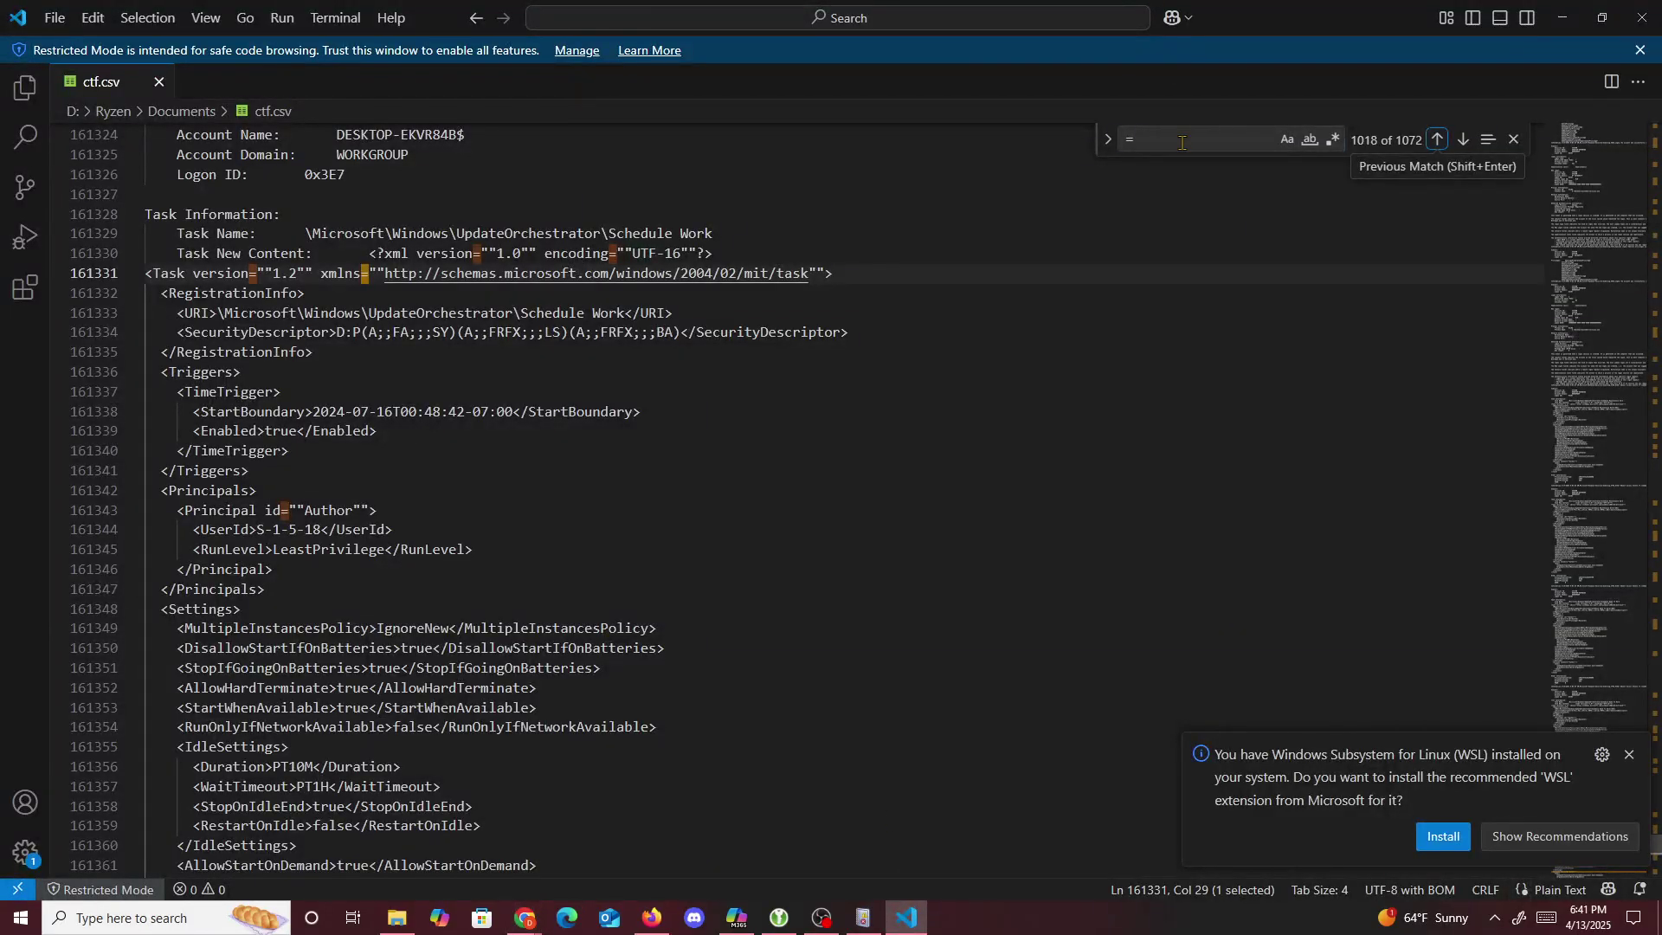
pyautogui.hotkey('ctrl', 'f')
pyautogui.write('T0')
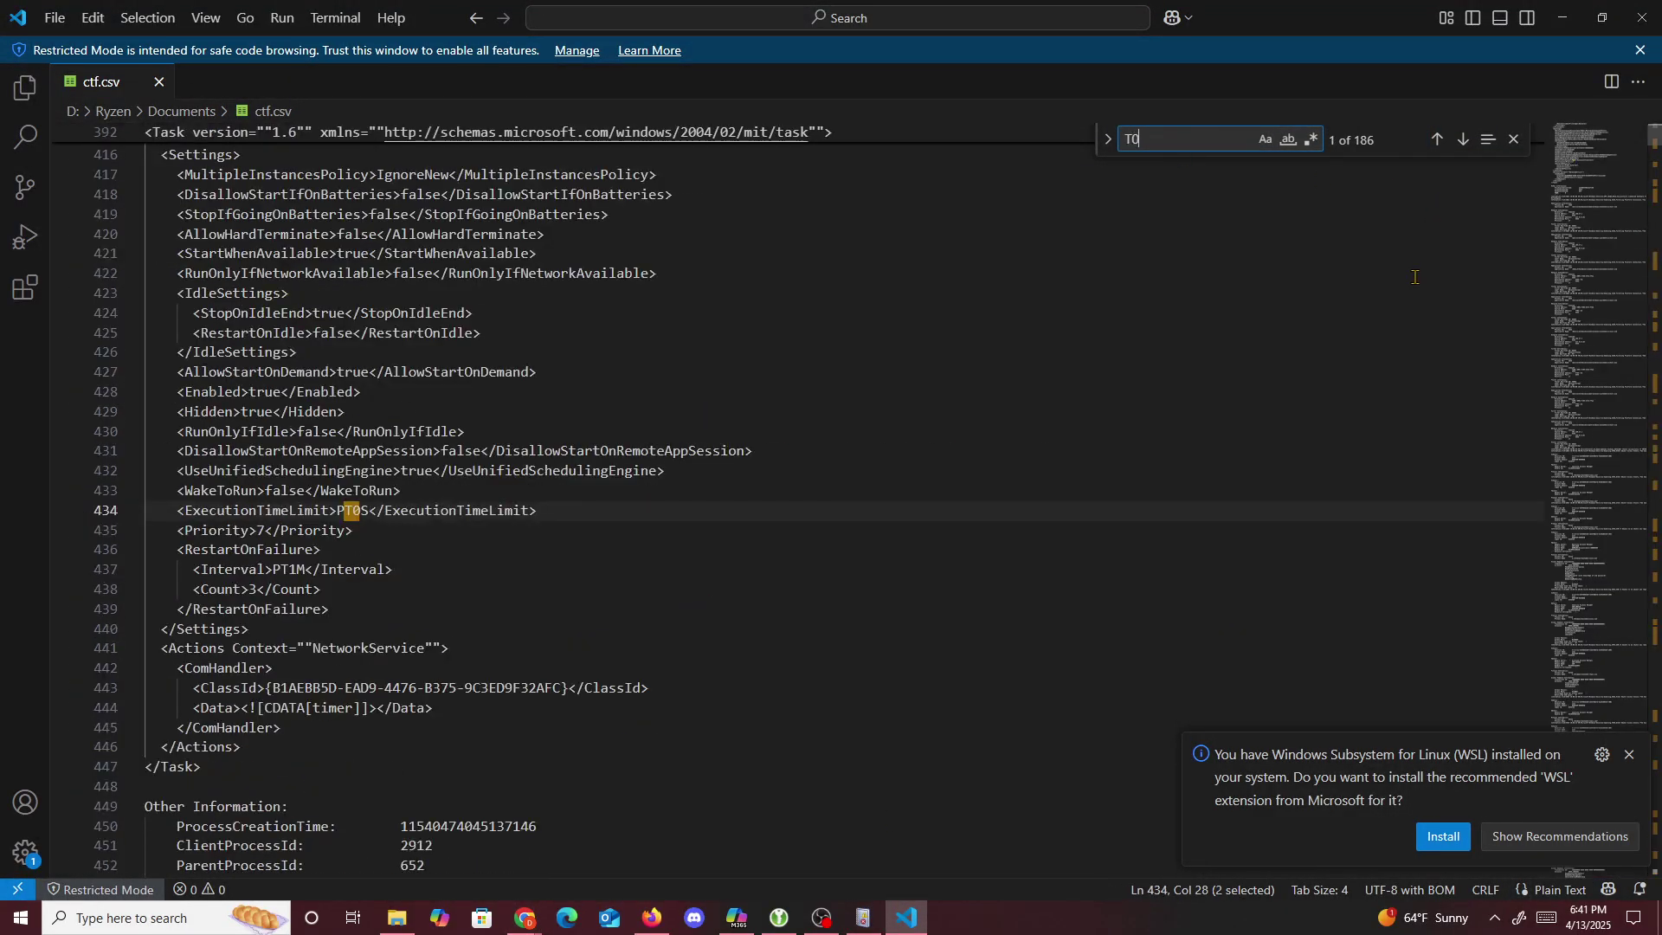
pyautogui.press('Return')
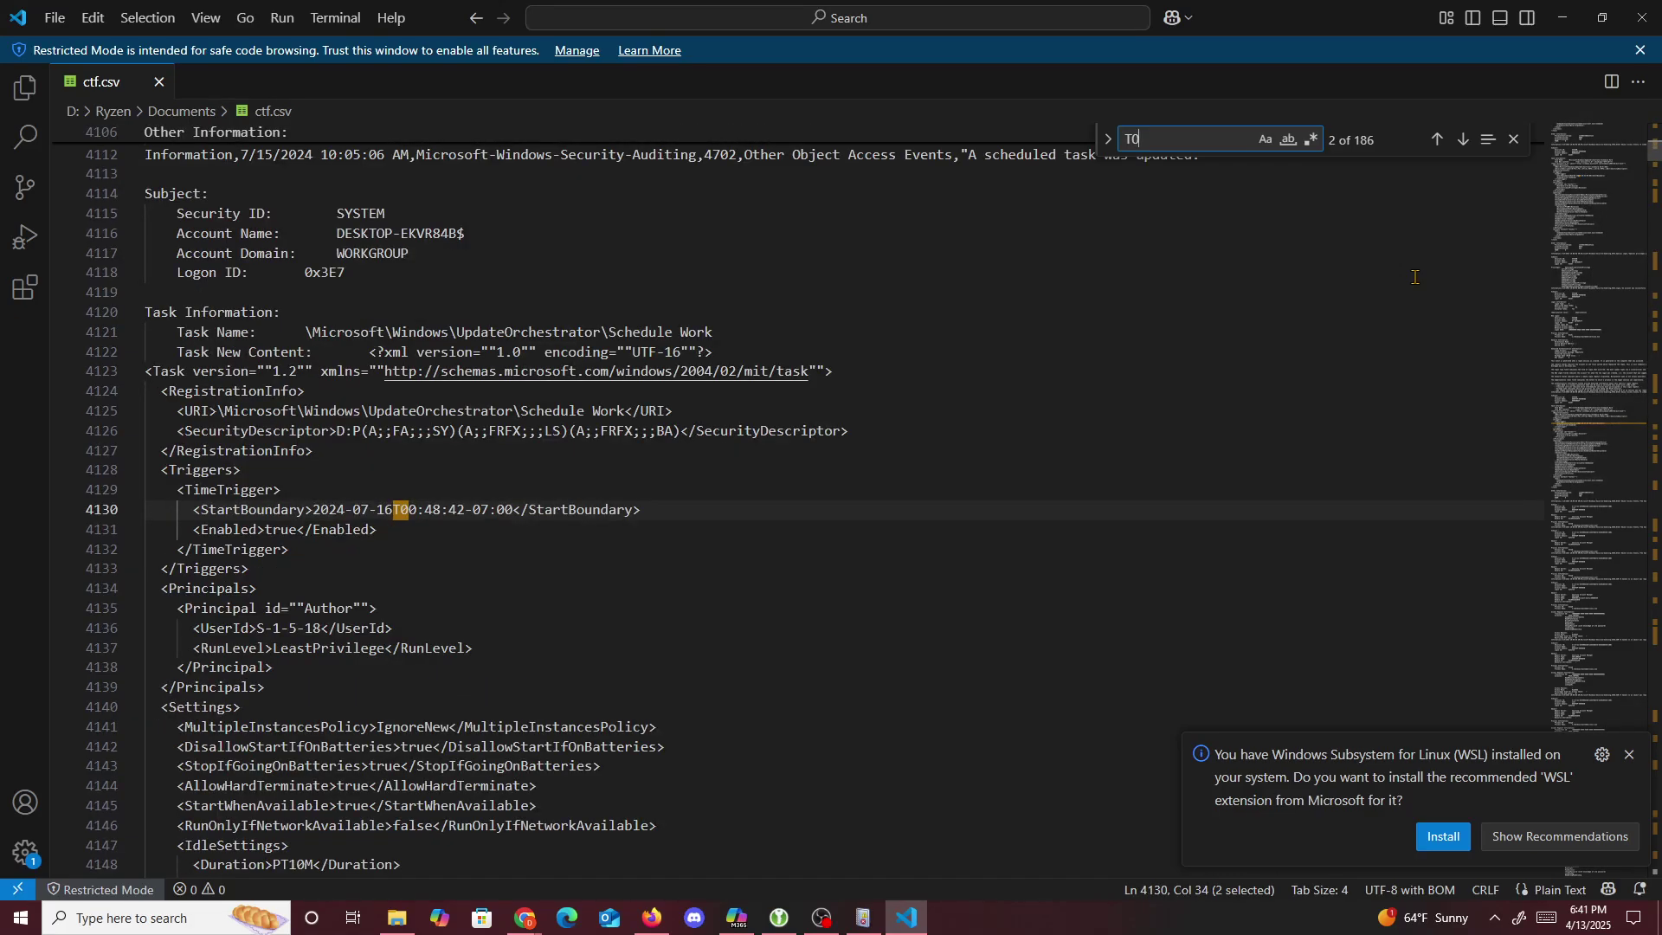
pyautogui.write('=')
pyautogui.press('BackSpace')
pyautogui.press('BackSpace')
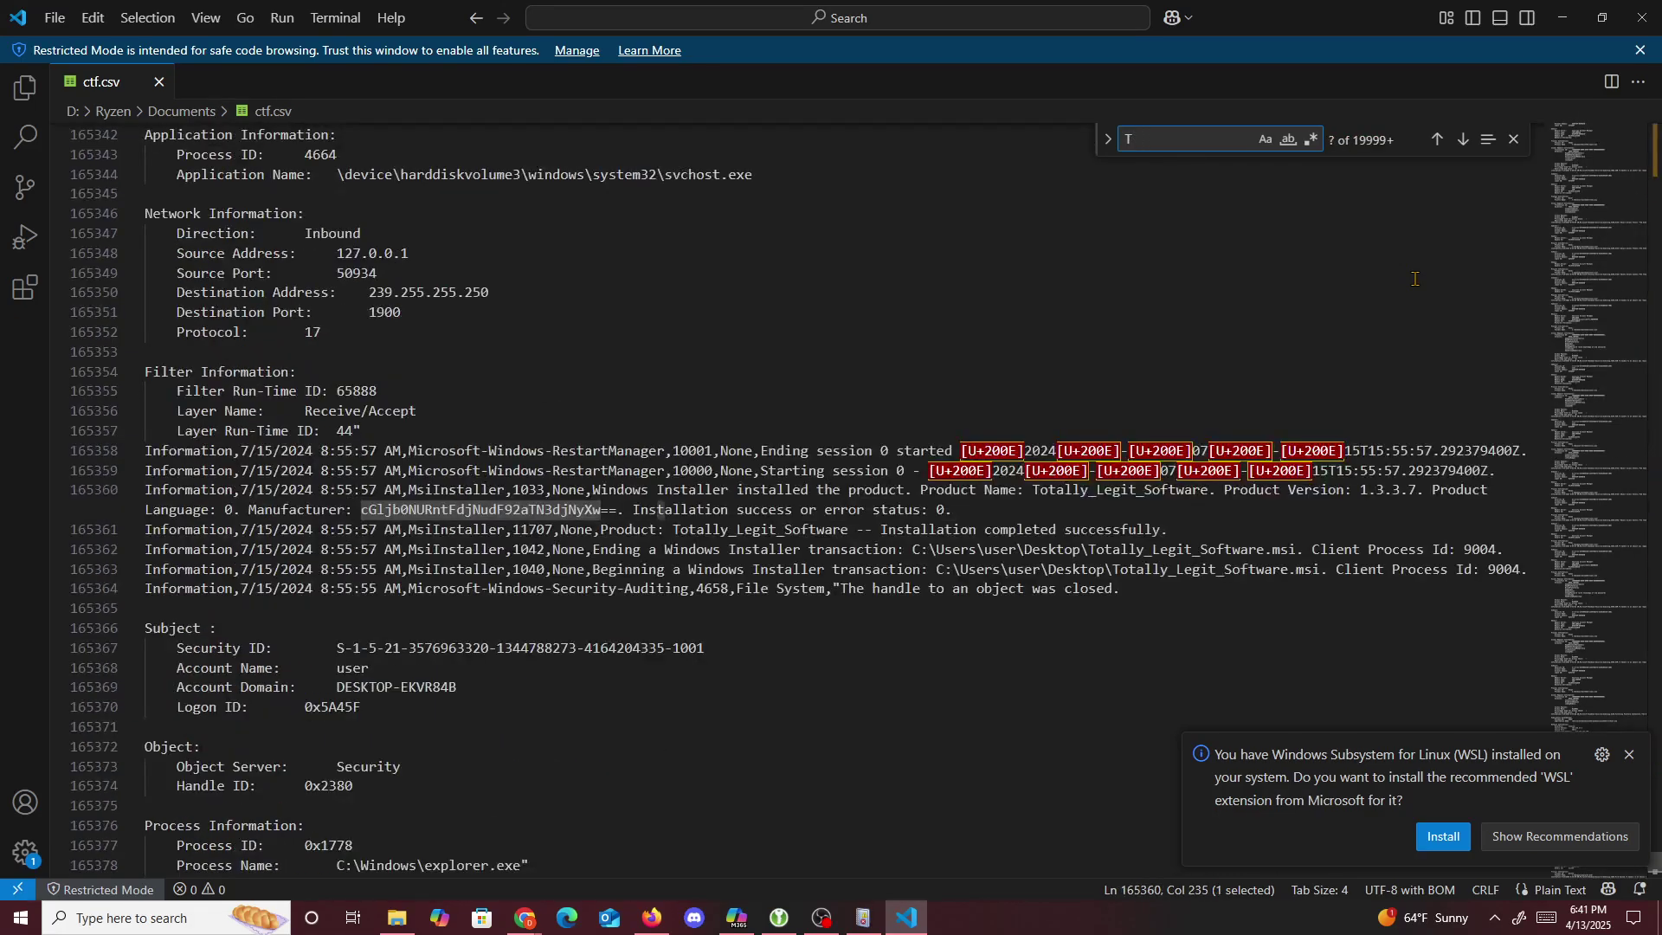
pyautogui.write('0=')
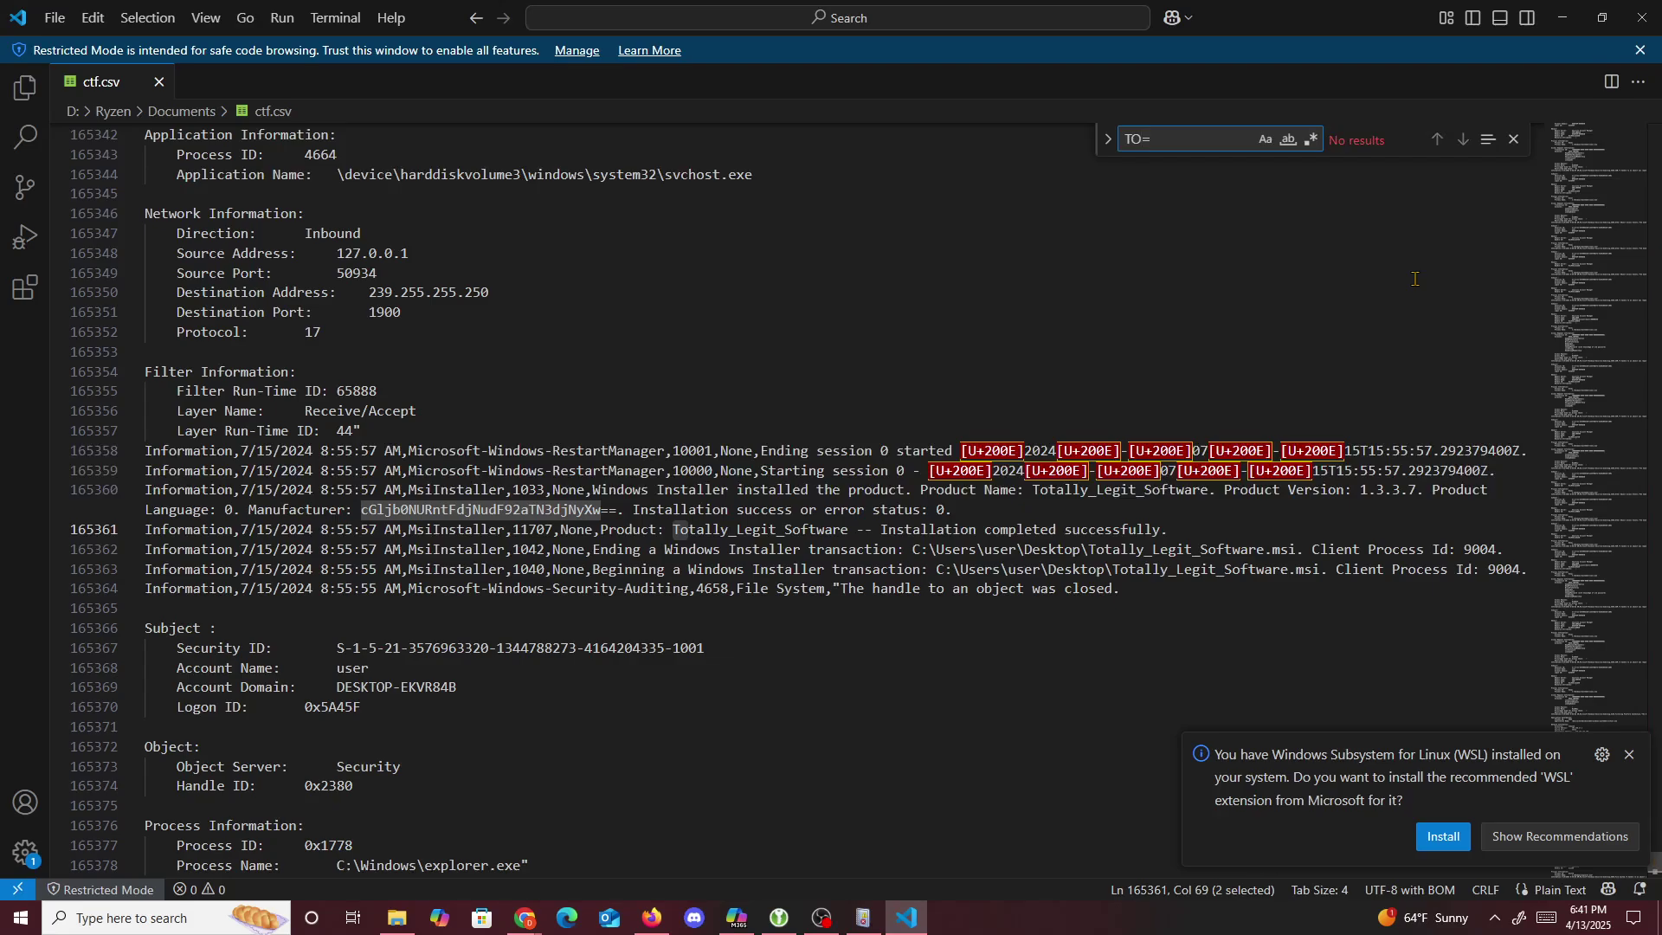
pyautogui.press('Left')
pyautogui.press('BackSpace')
pyautogui.press('BackSpace')
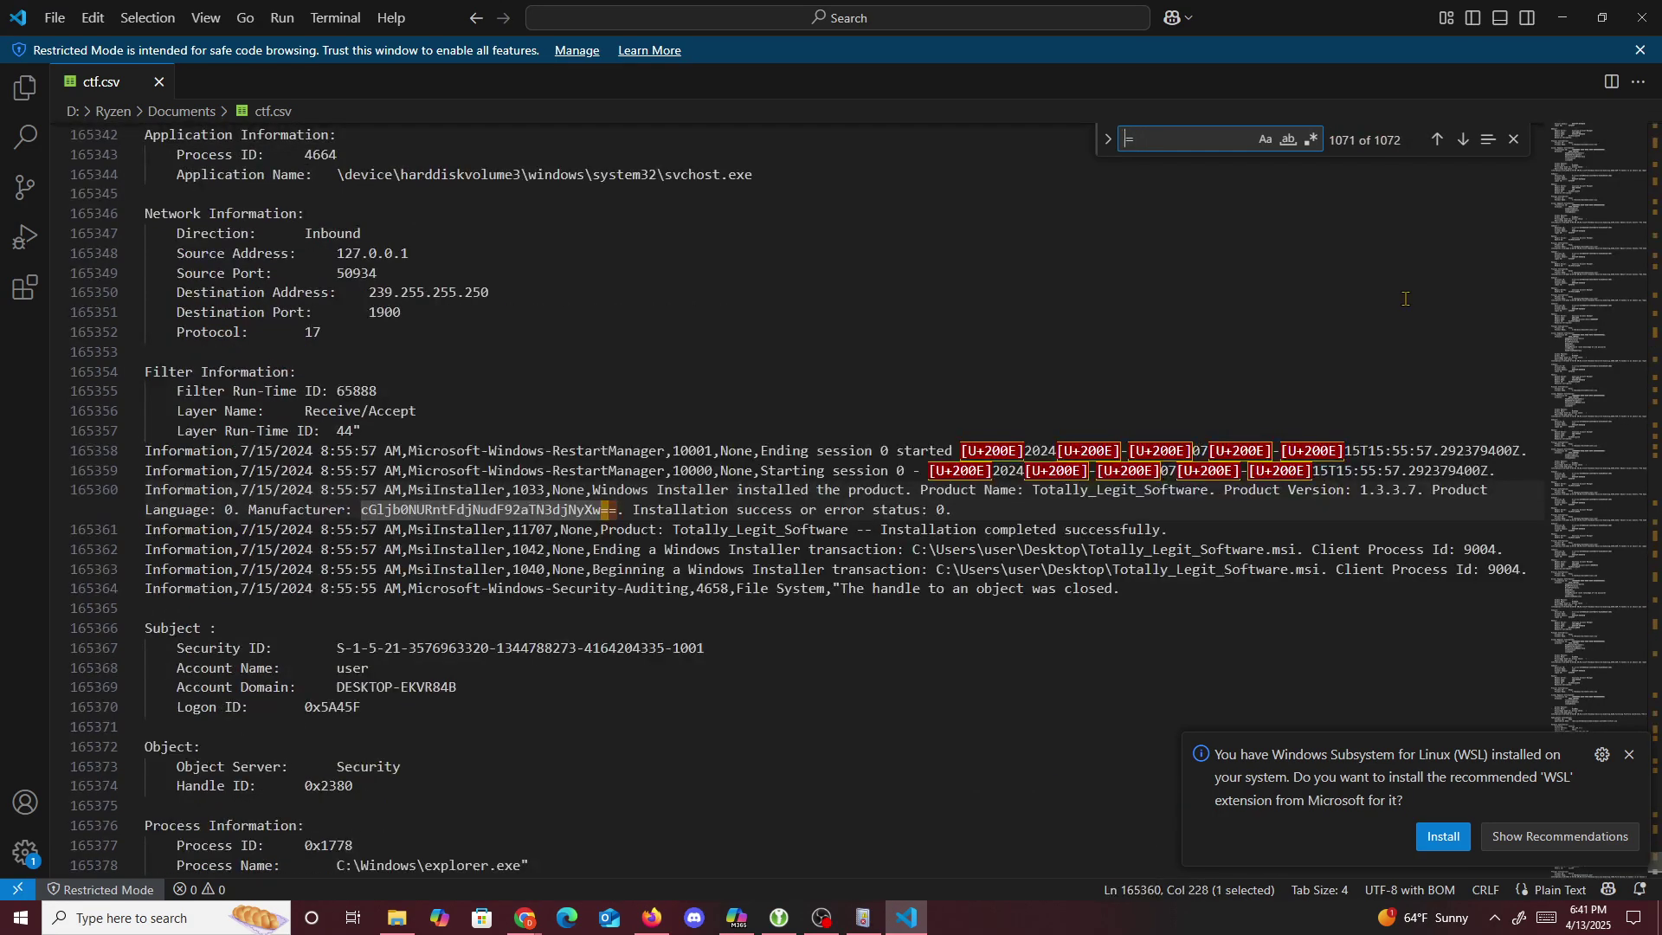
pyautogui.write('th')
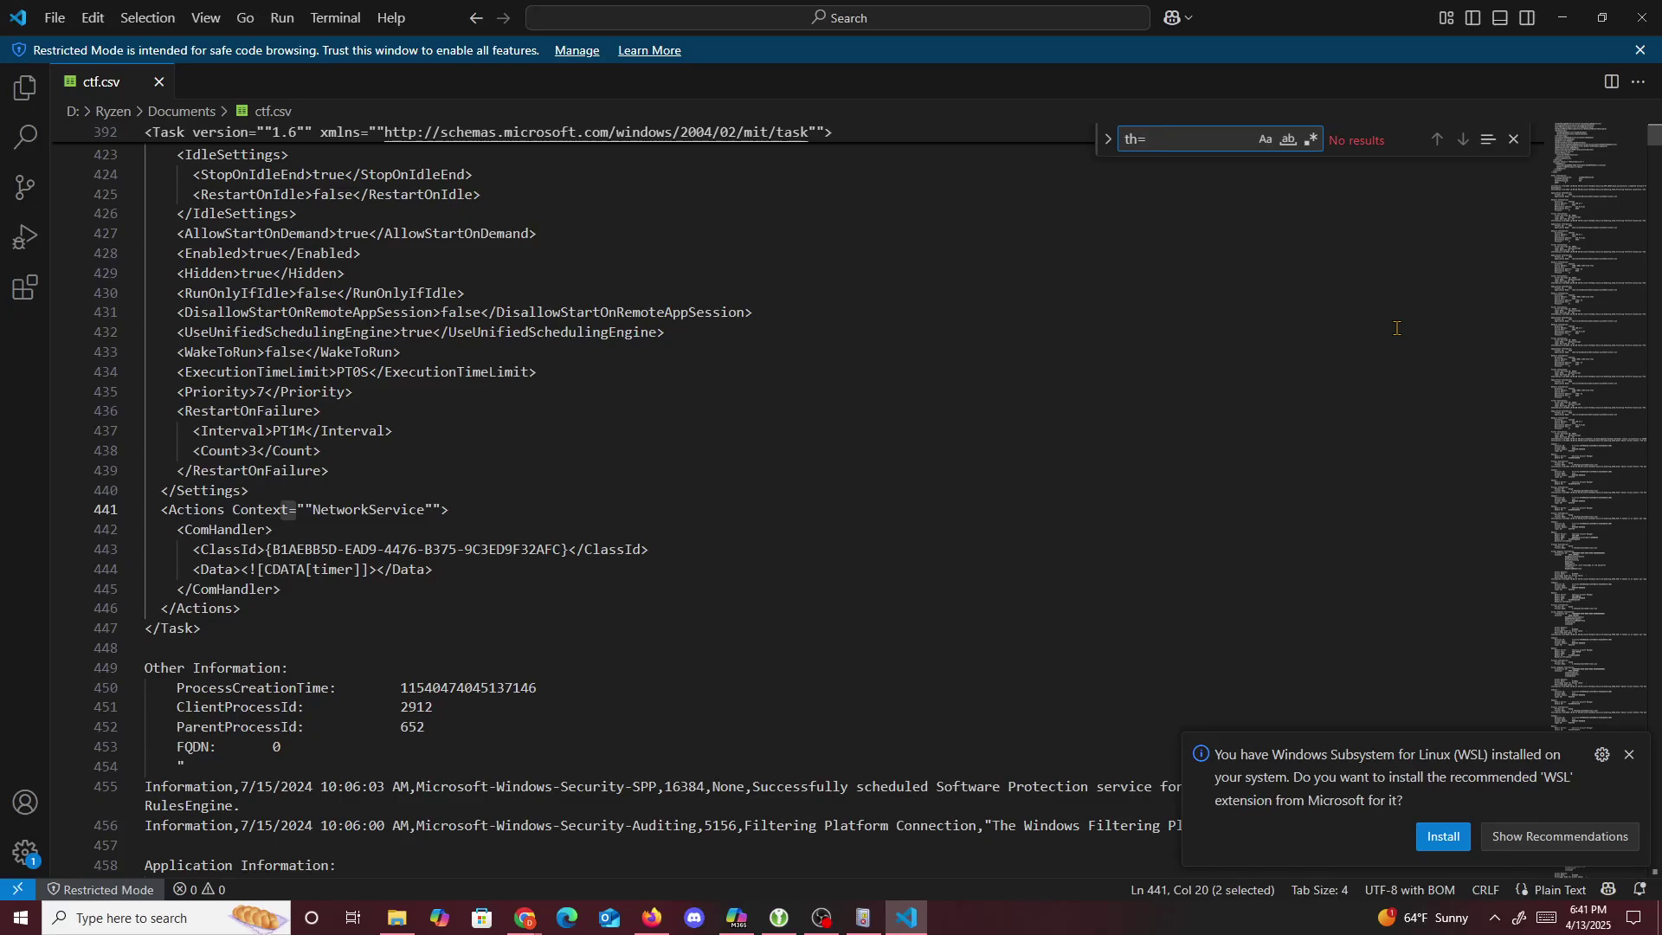
pyautogui.scroll(-15, 920, 484)
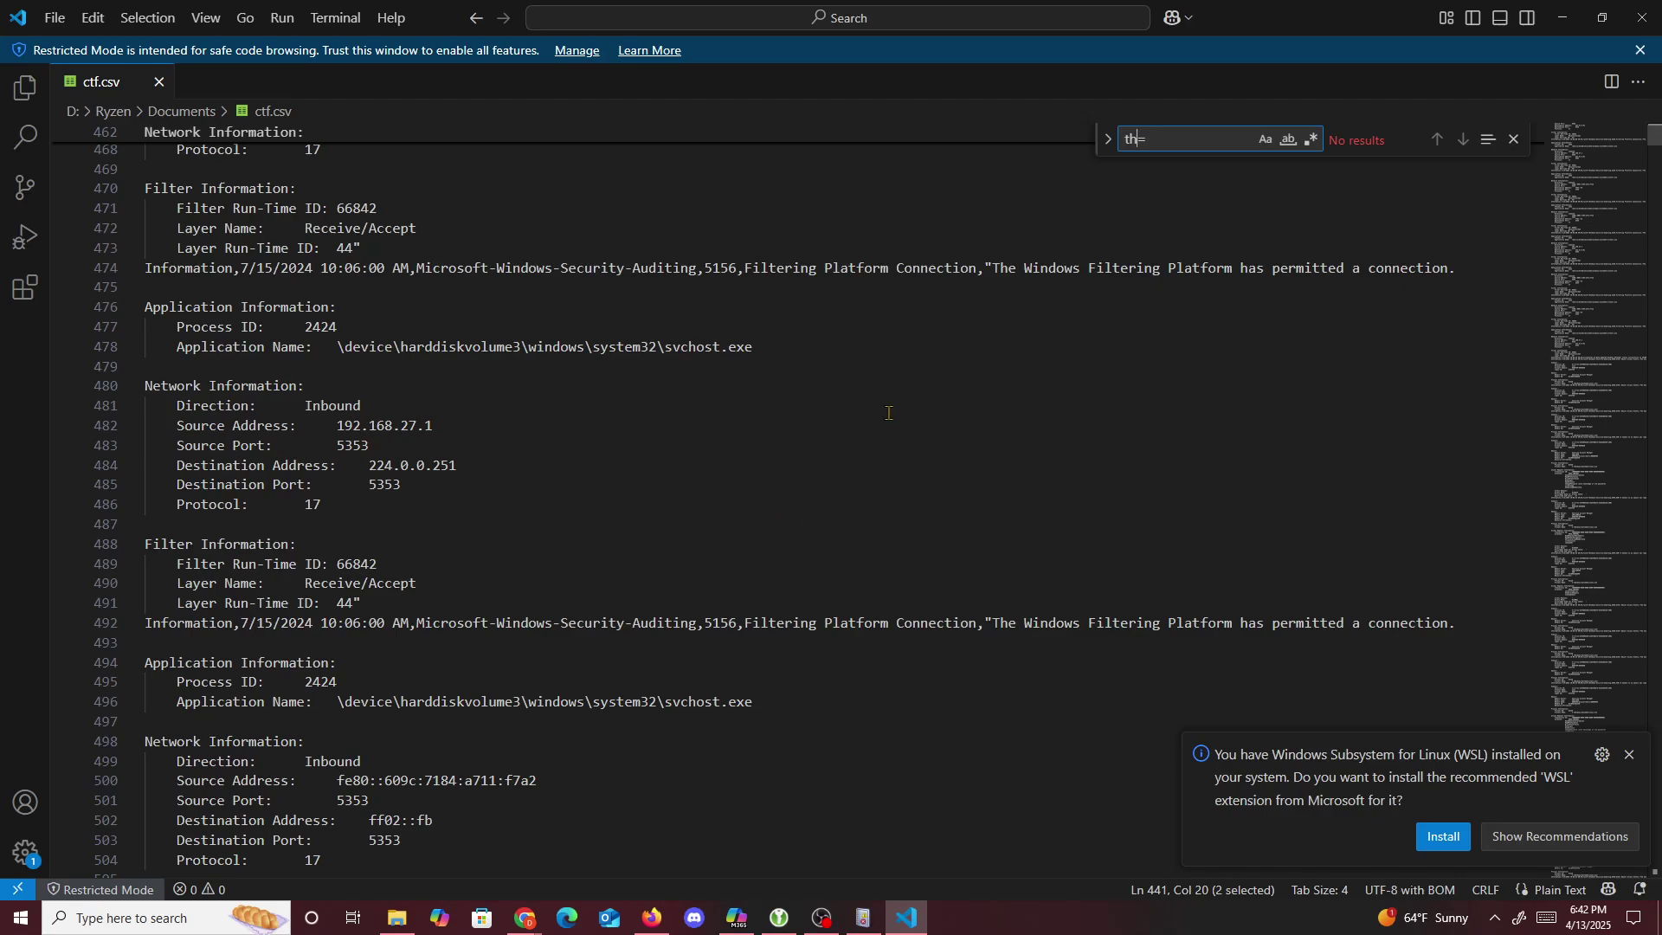
pyautogui.hotkey('shift', 'Left')
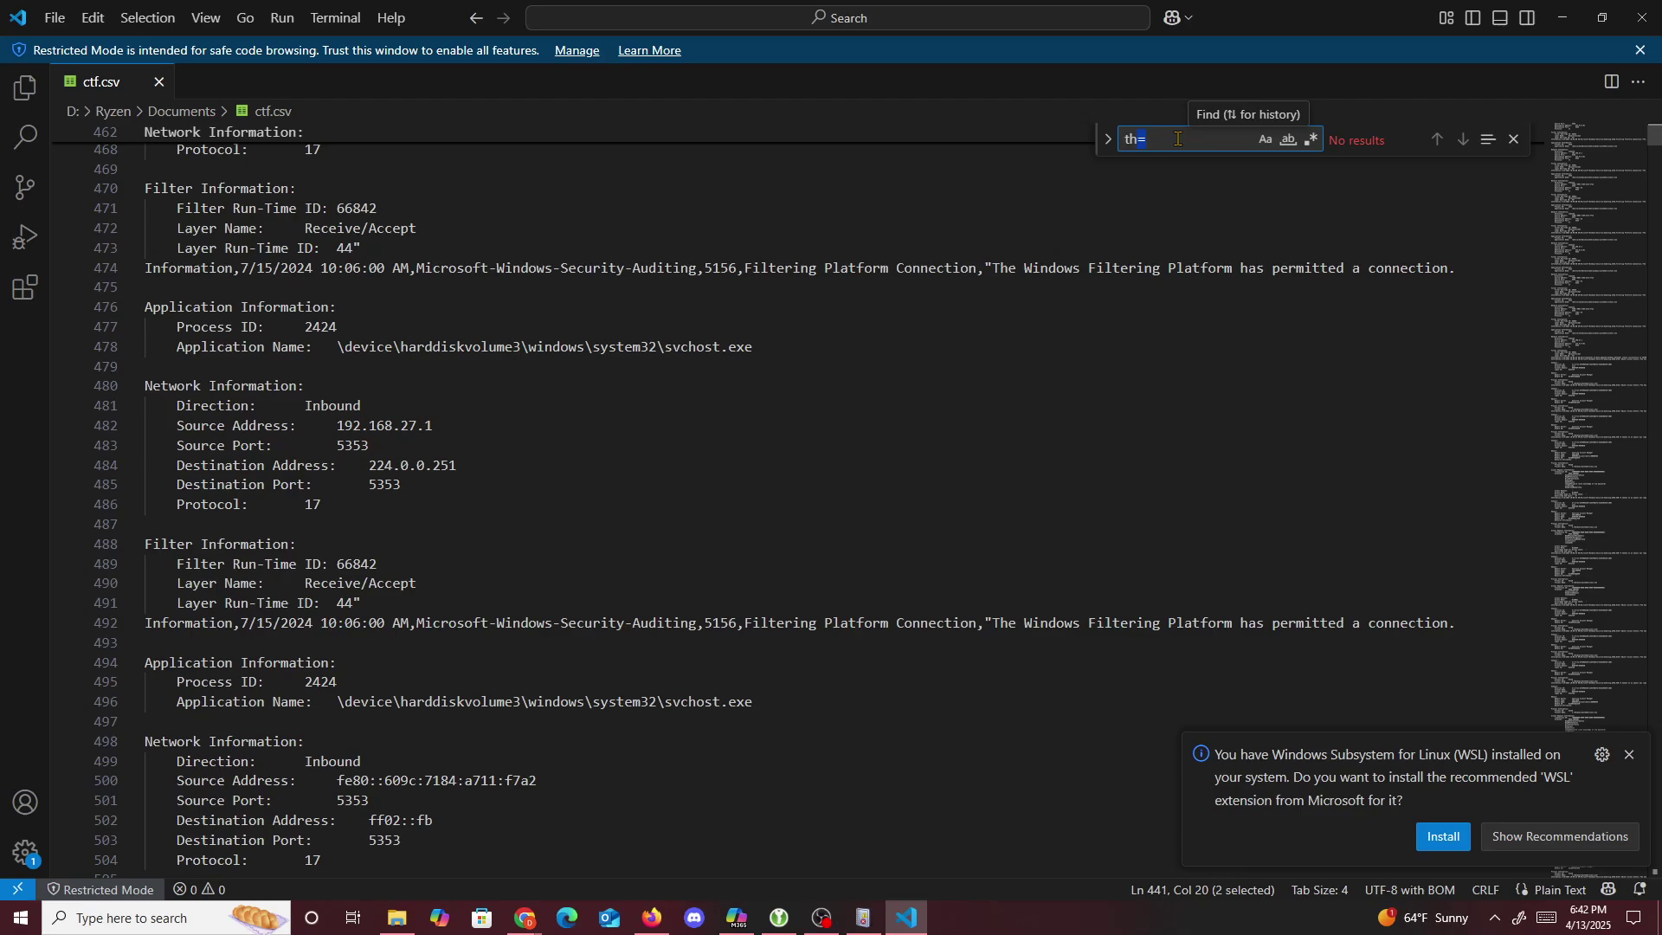
pyautogui.write('1')
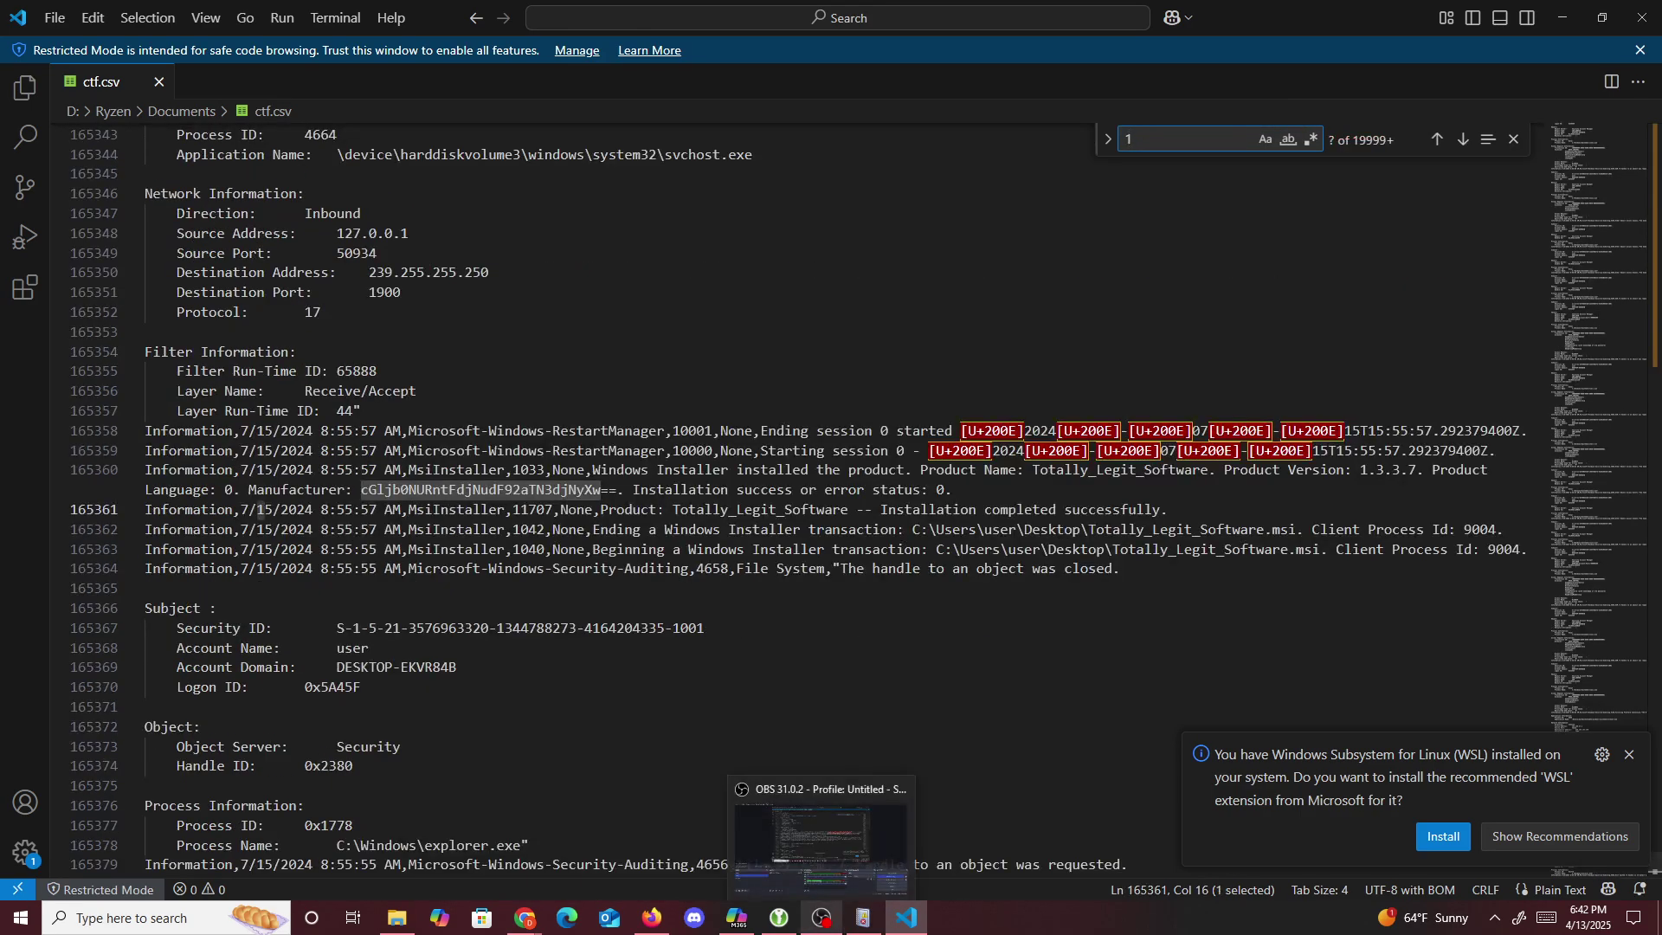
pyautogui.write('077')
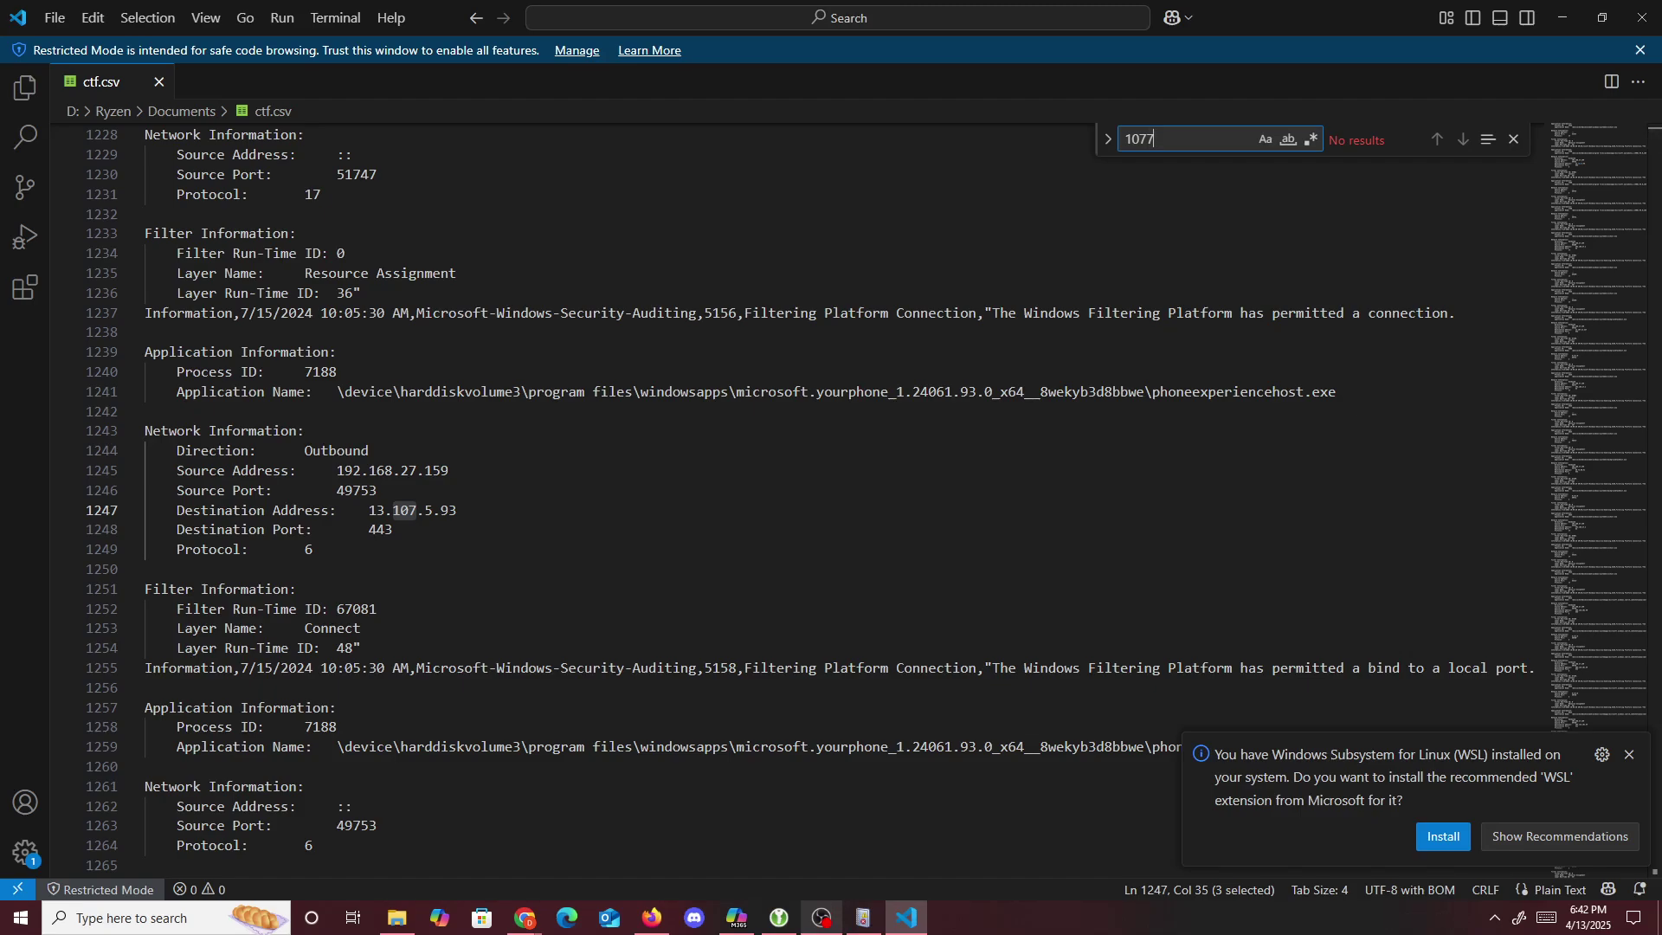
pyautogui.press('BackSpace')
pyautogui.press('BackSpace')
pyautogui.press('BackSpace')
pyautogui.press('BackSpace')
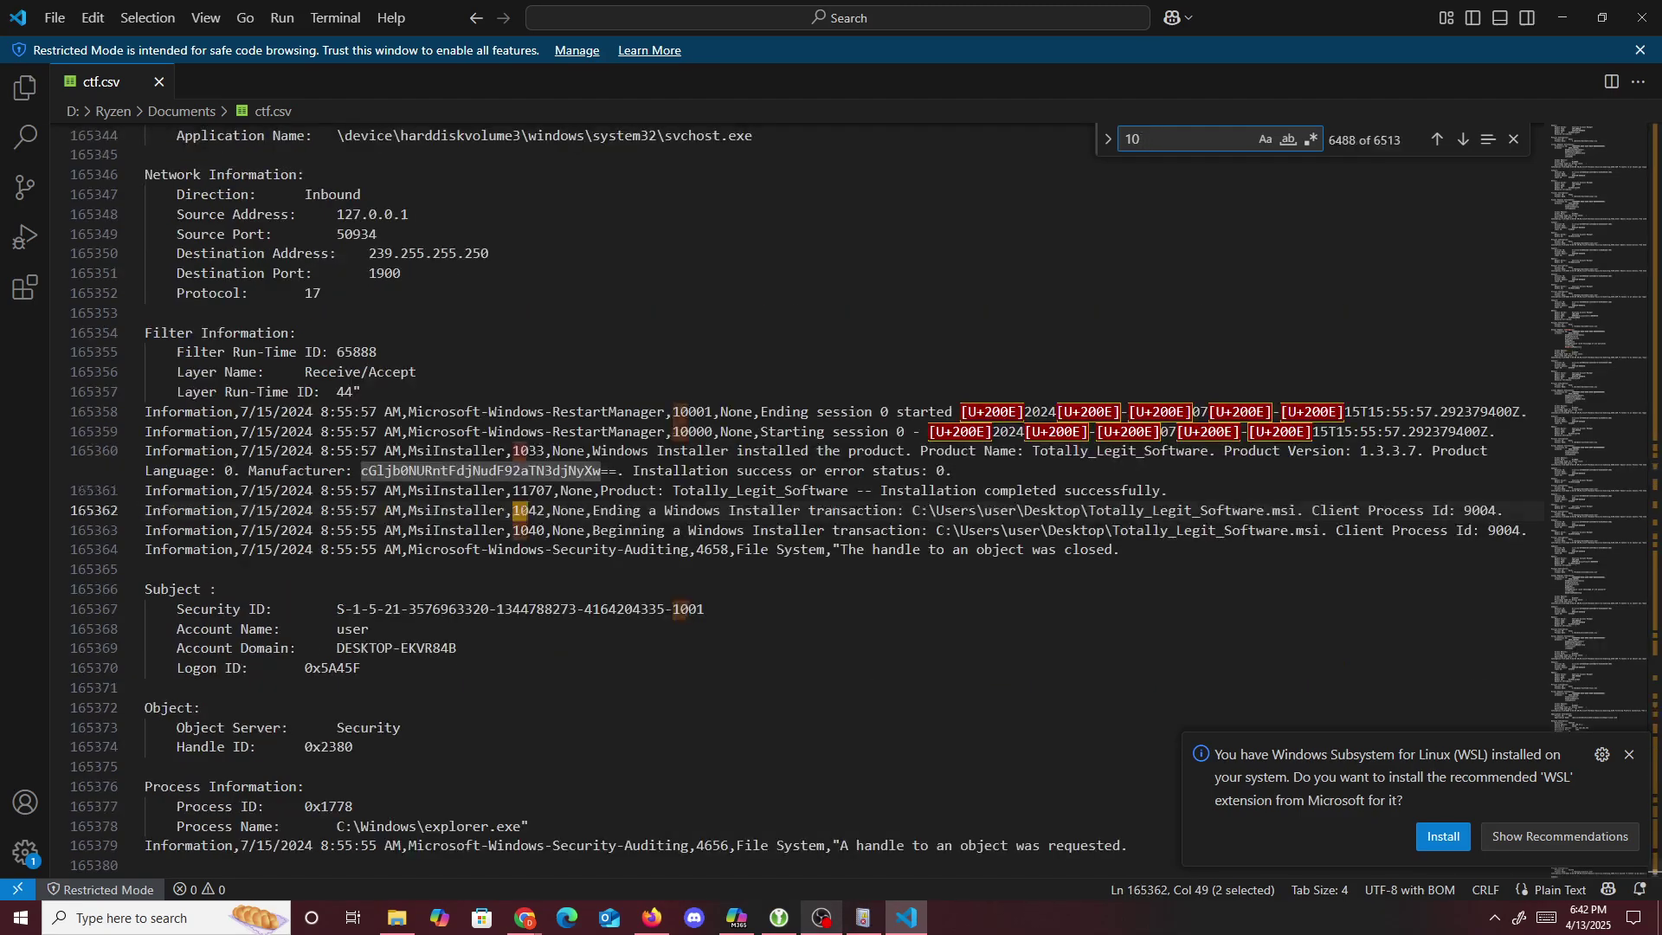
pyautogui.write('46')
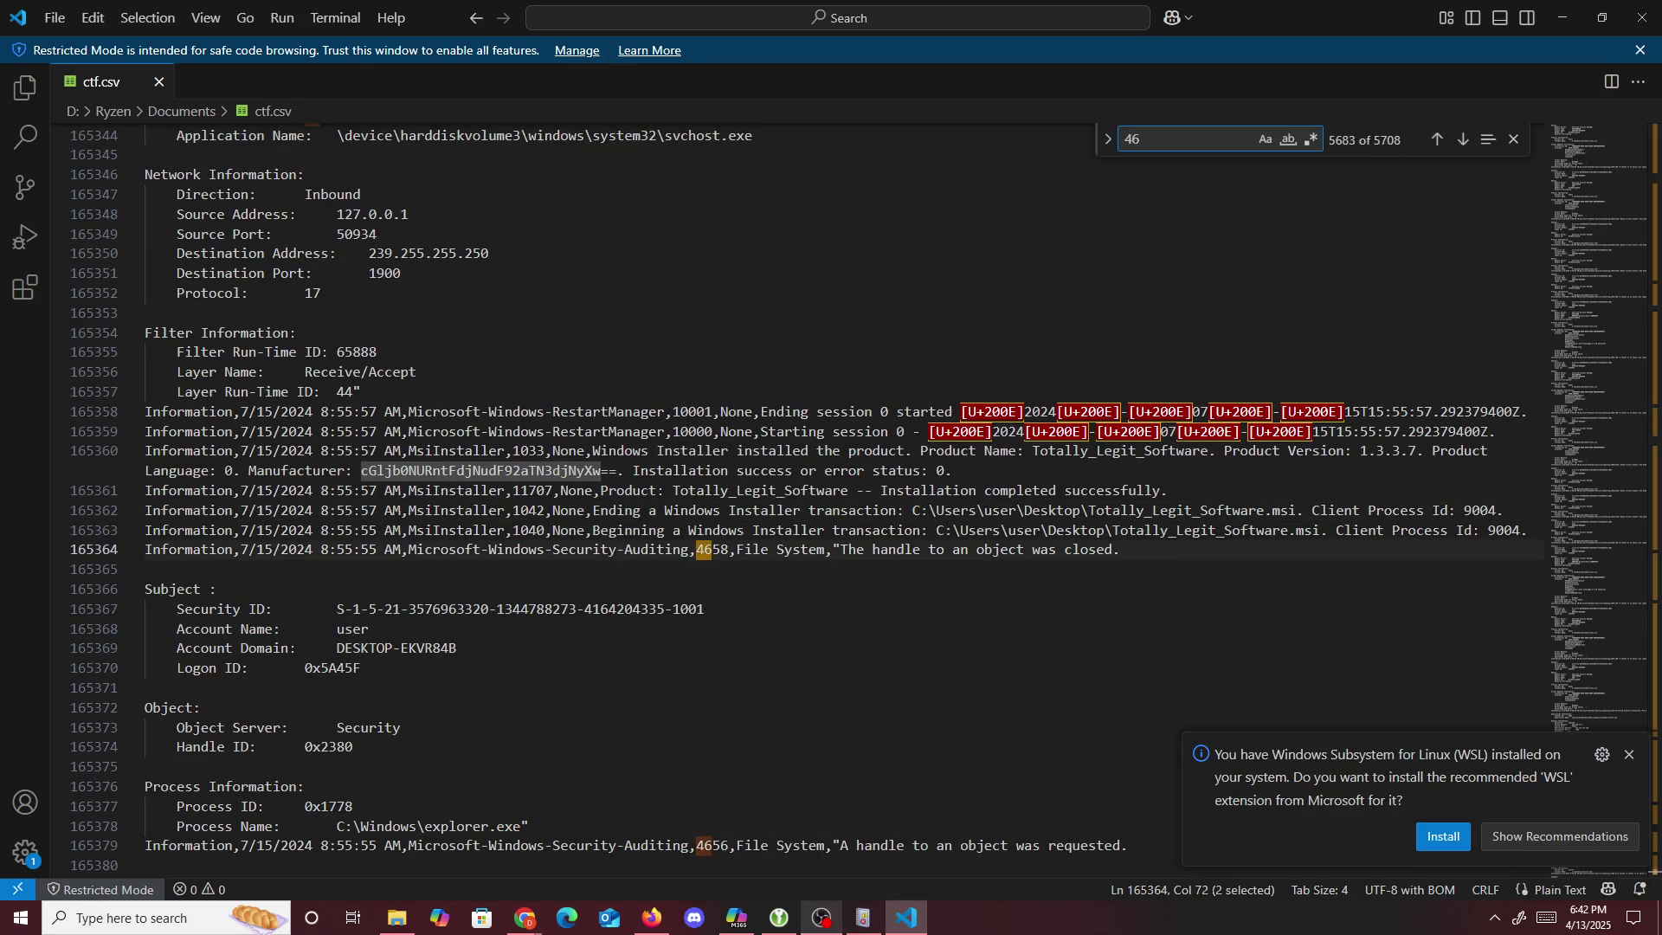
pyautogui.write('57')
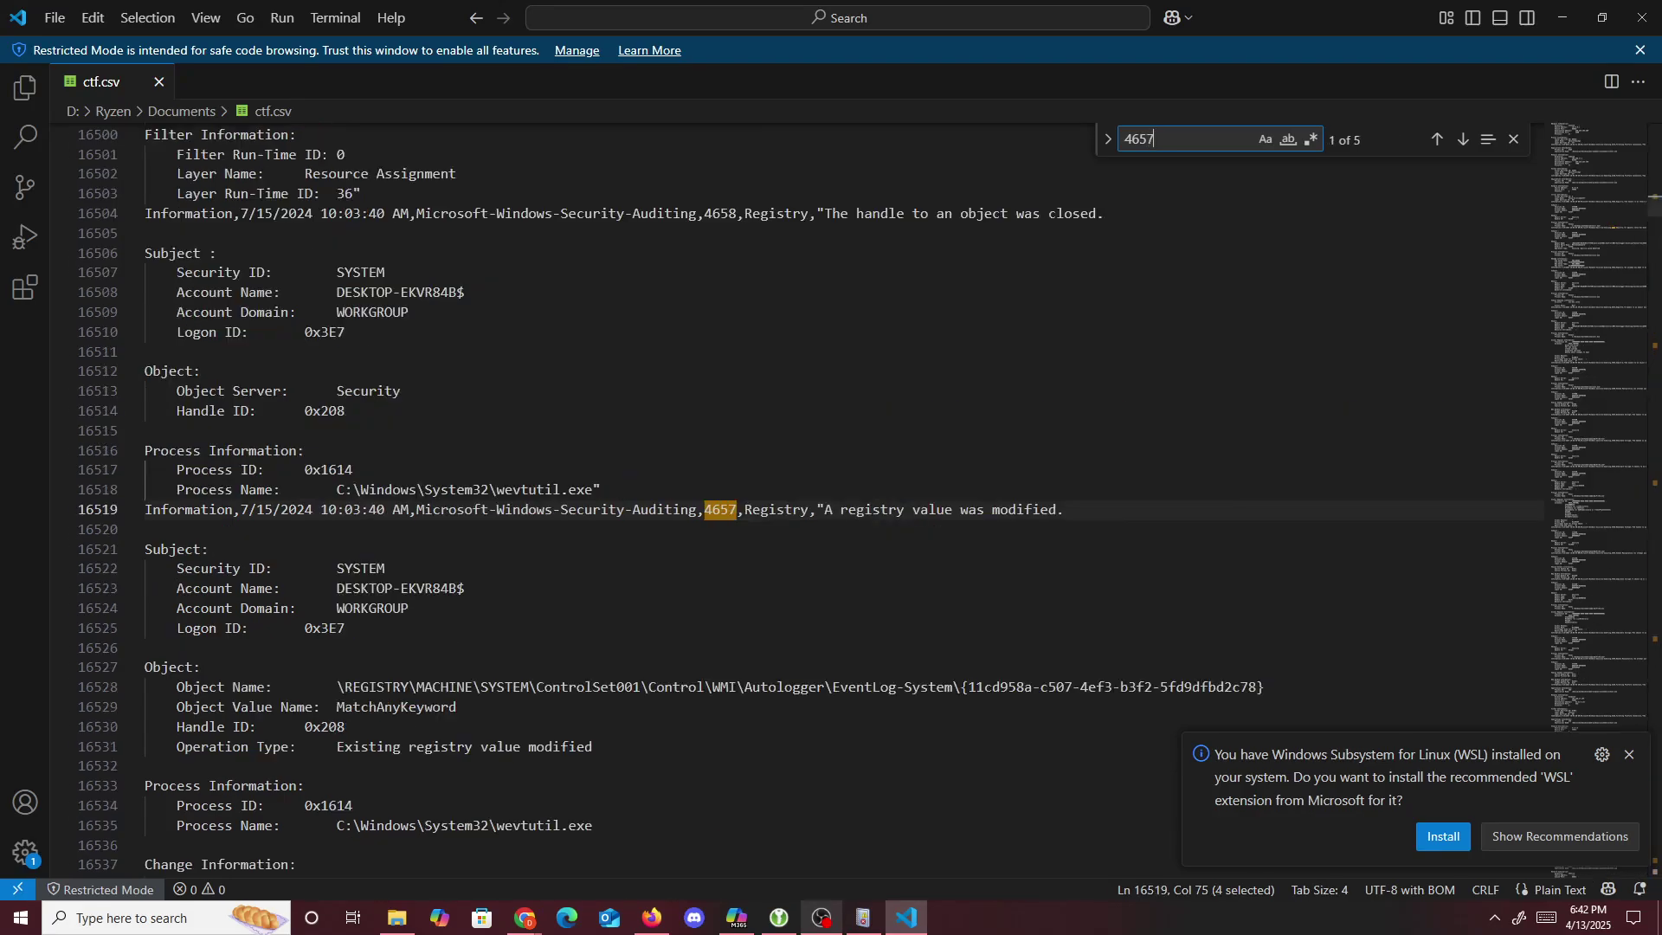
pyautogui.press('Return')
pyautogui.press('Return')
pyautogui.press('Return')
pyautogui.press('Return')
pyautogui.press('Return')
pyautogui.press('Return')
pyautogui.press('Return')
pyautogui.press('Return')
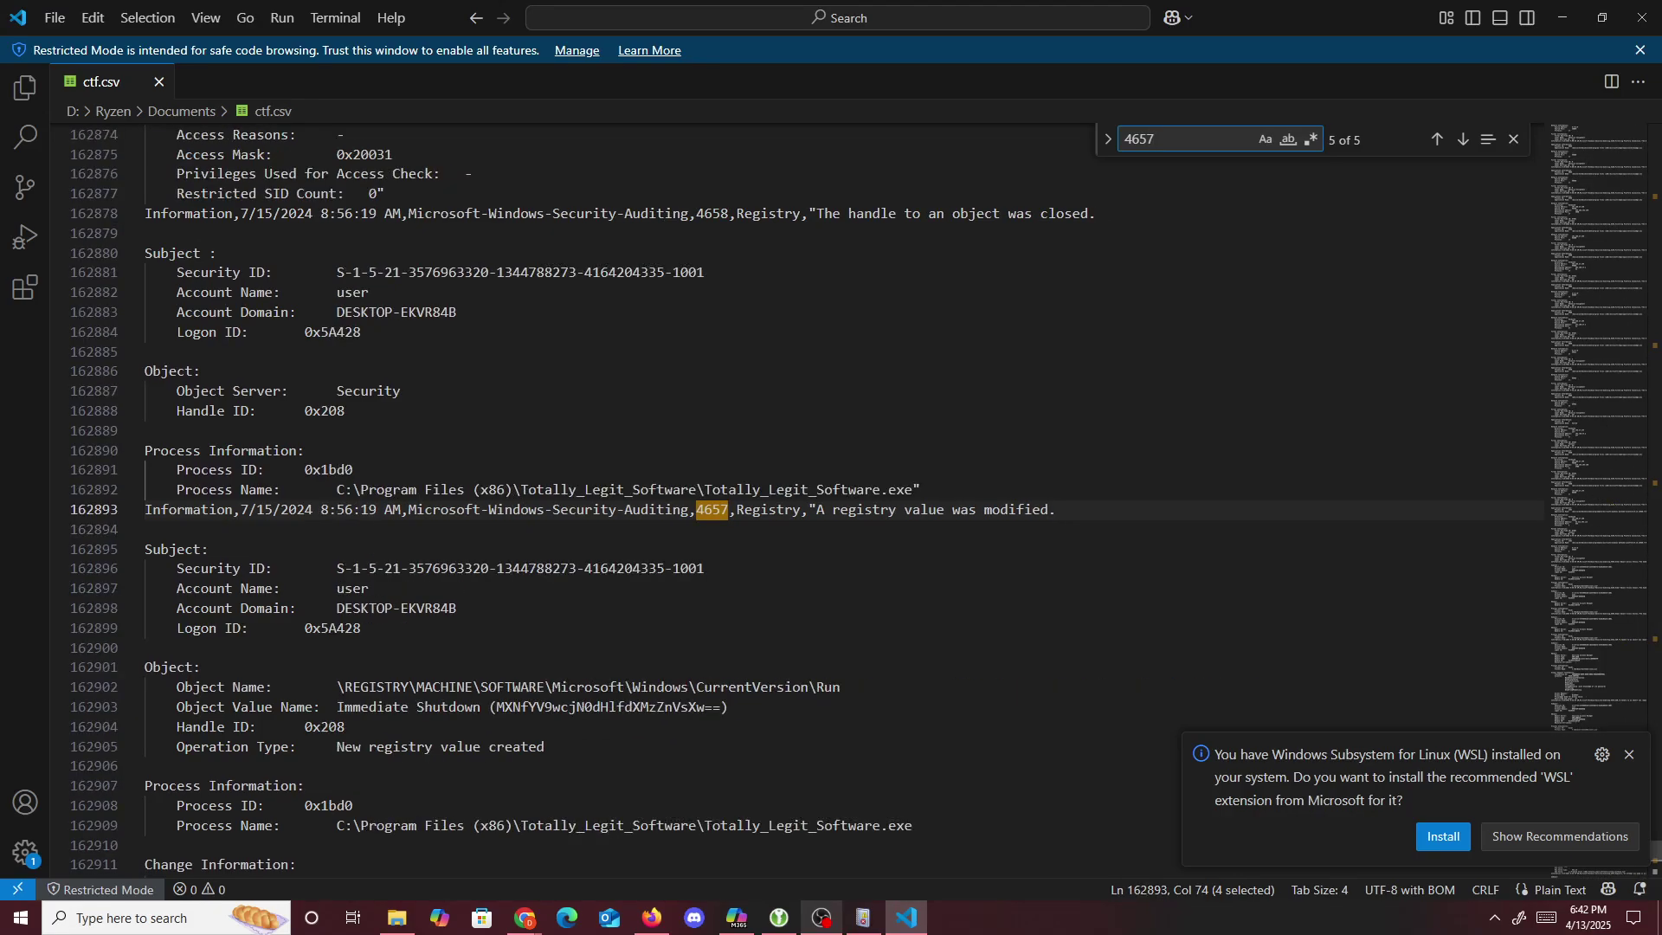
pyautogui.scroll(-7, 684, 519)
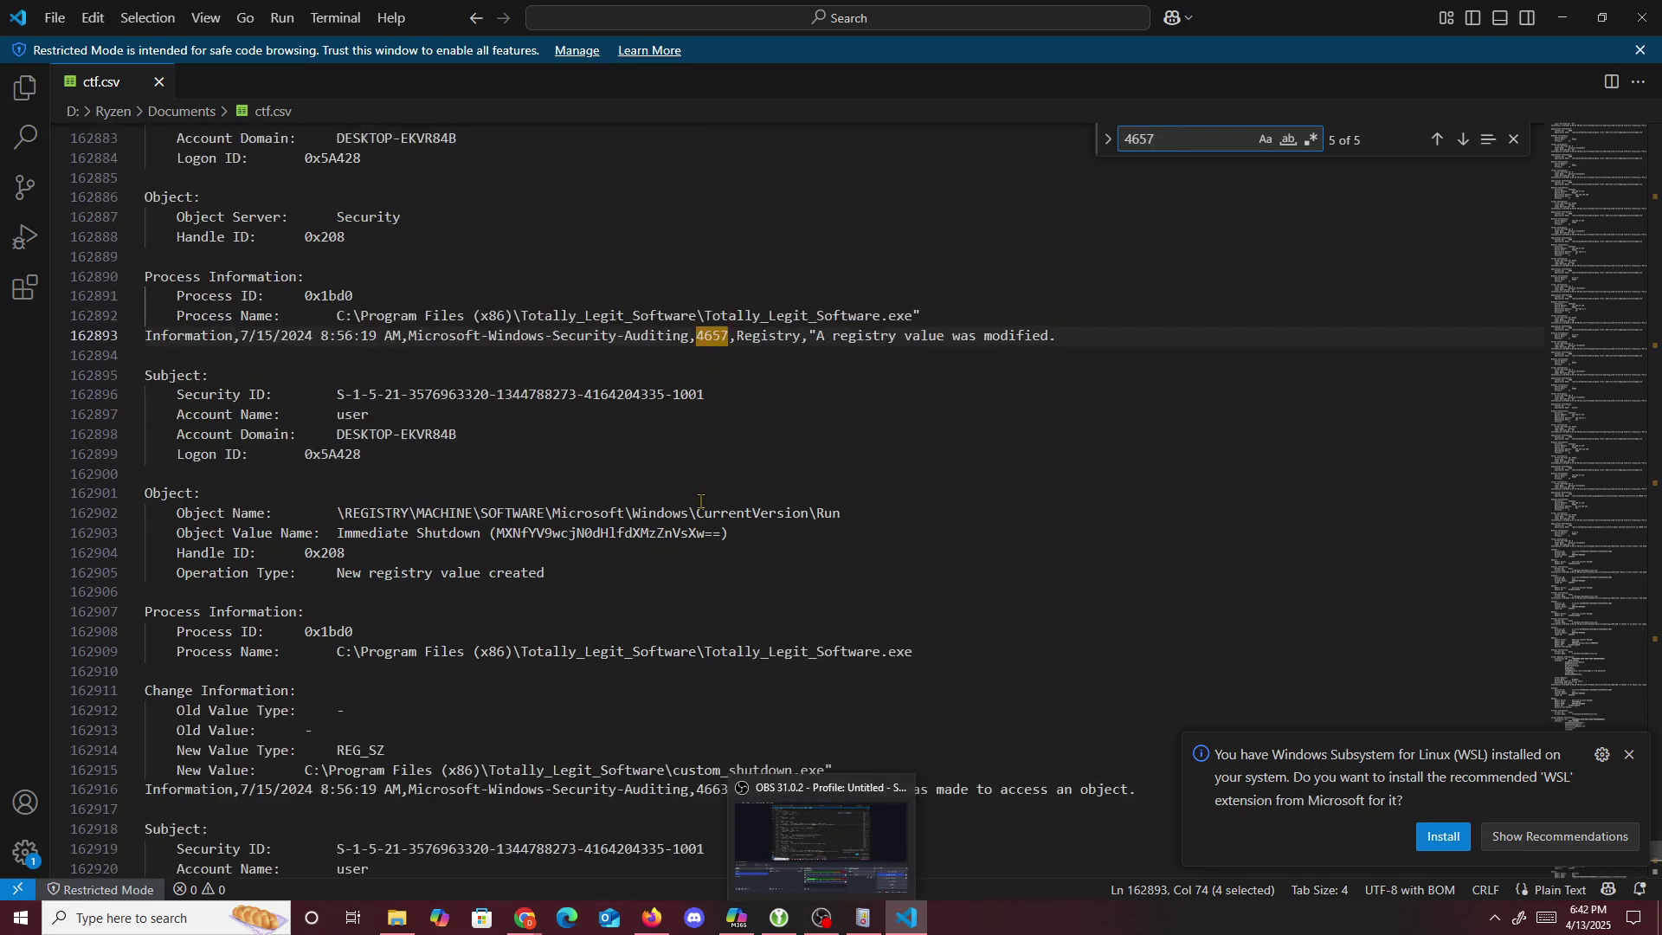
pyautogui.scroll(-5, 684, 520)
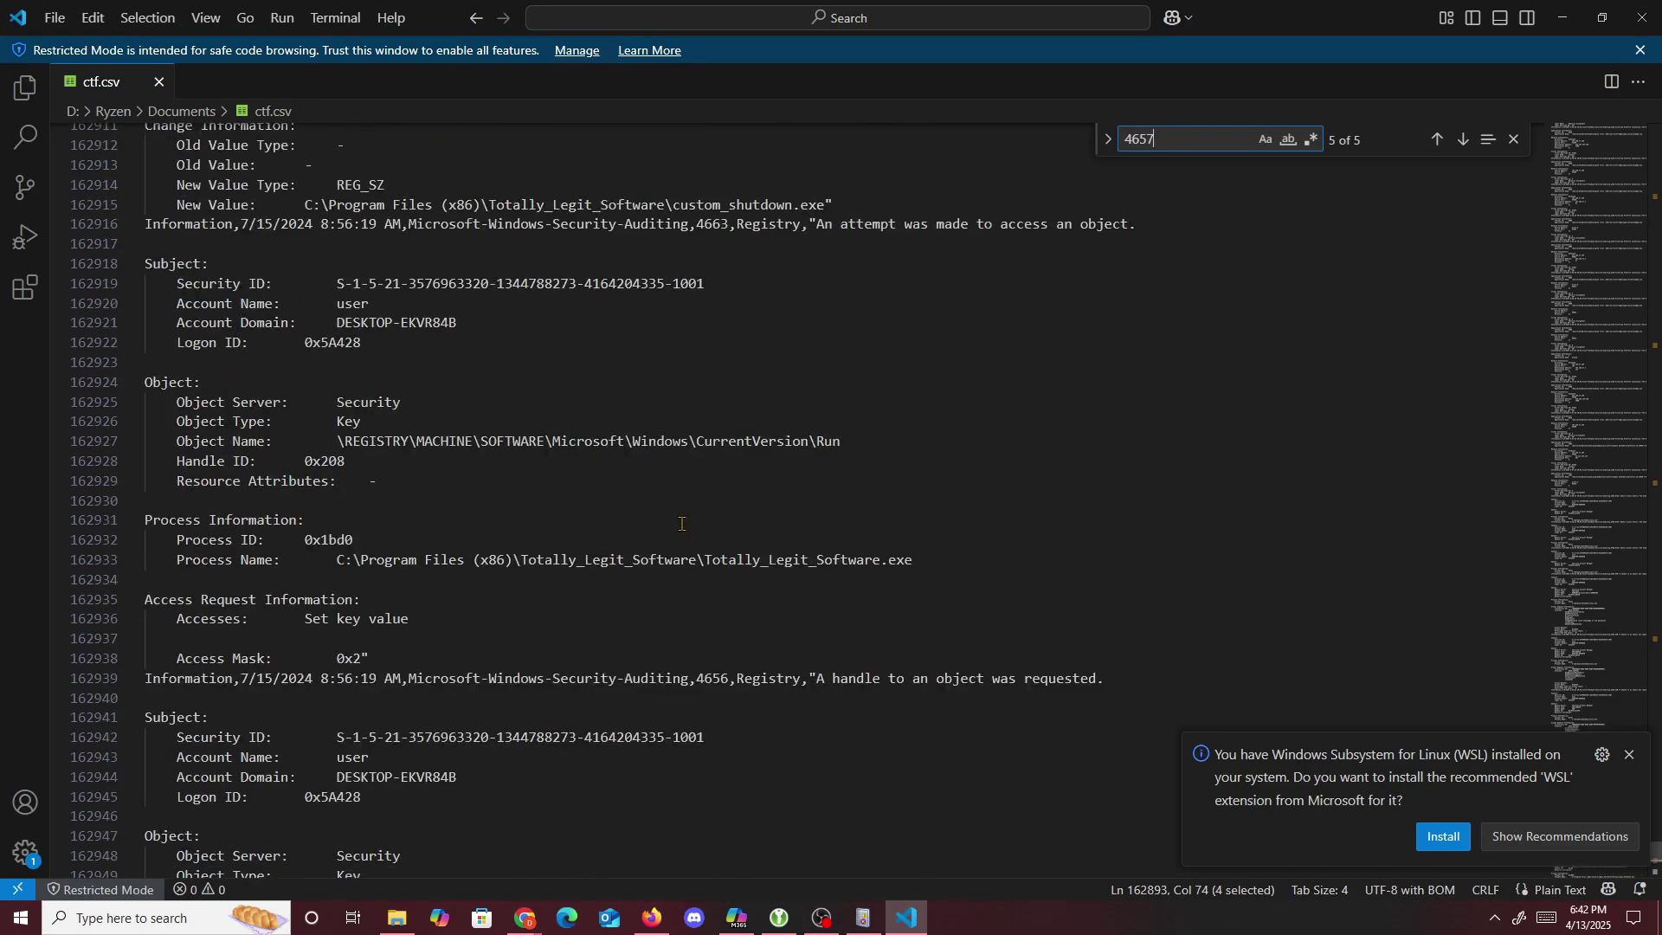
pyautogui.scroll(-6, 681, 524)
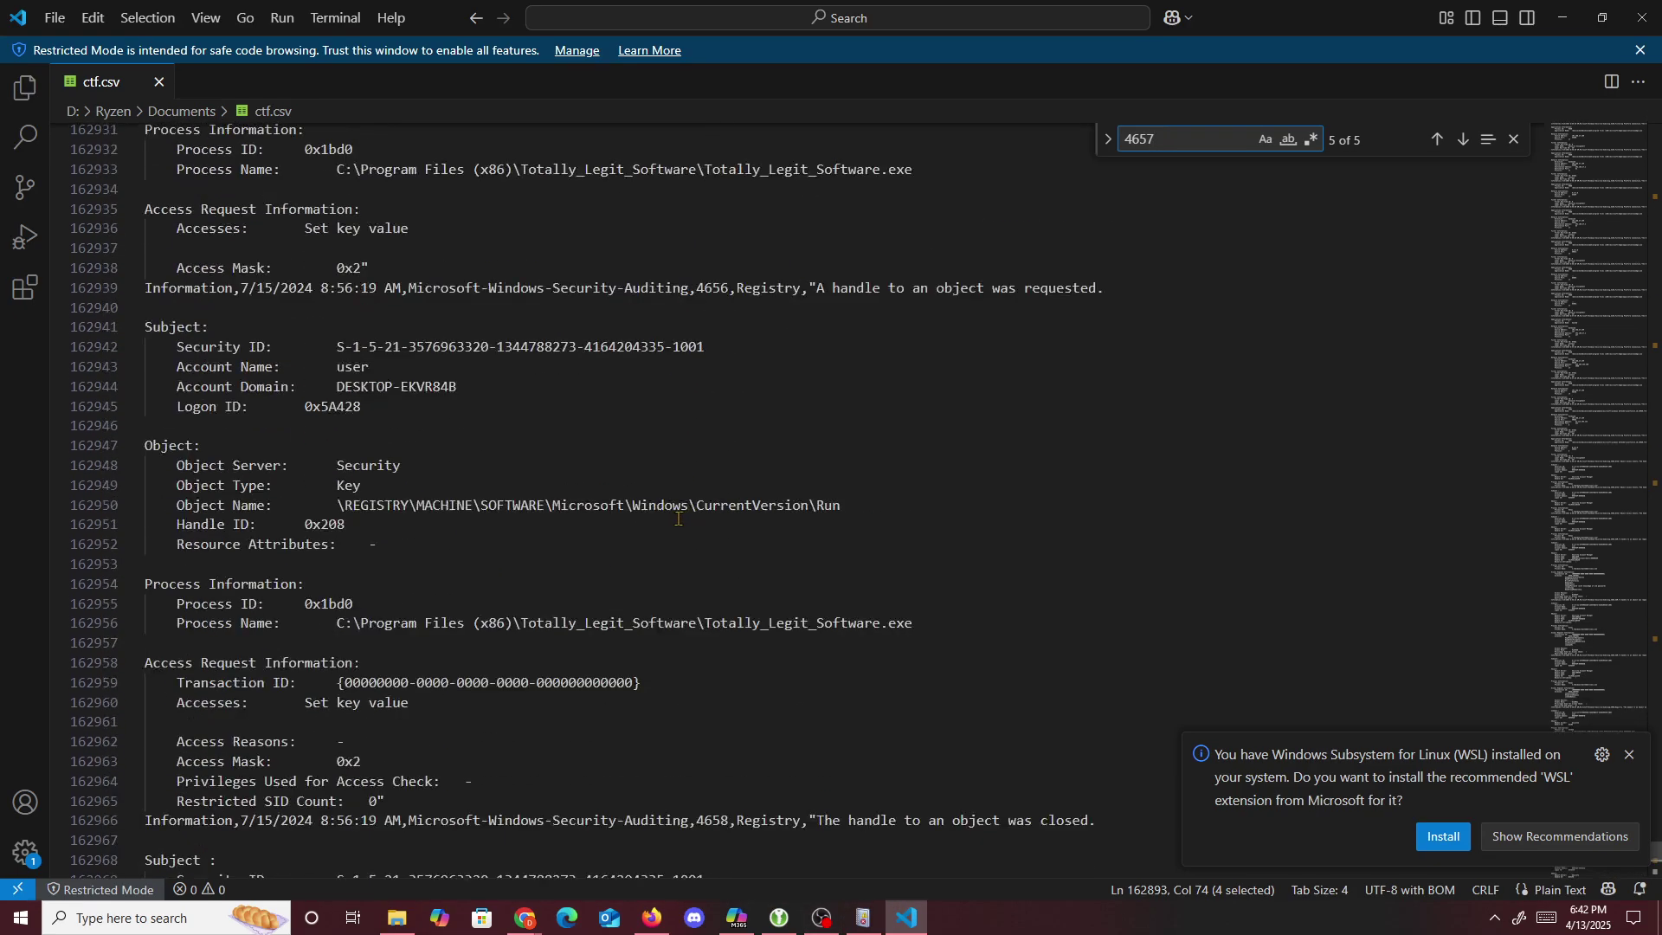
pyautogui.click(1464, 139)
pyautogui.scroll(-5, 995, 355)
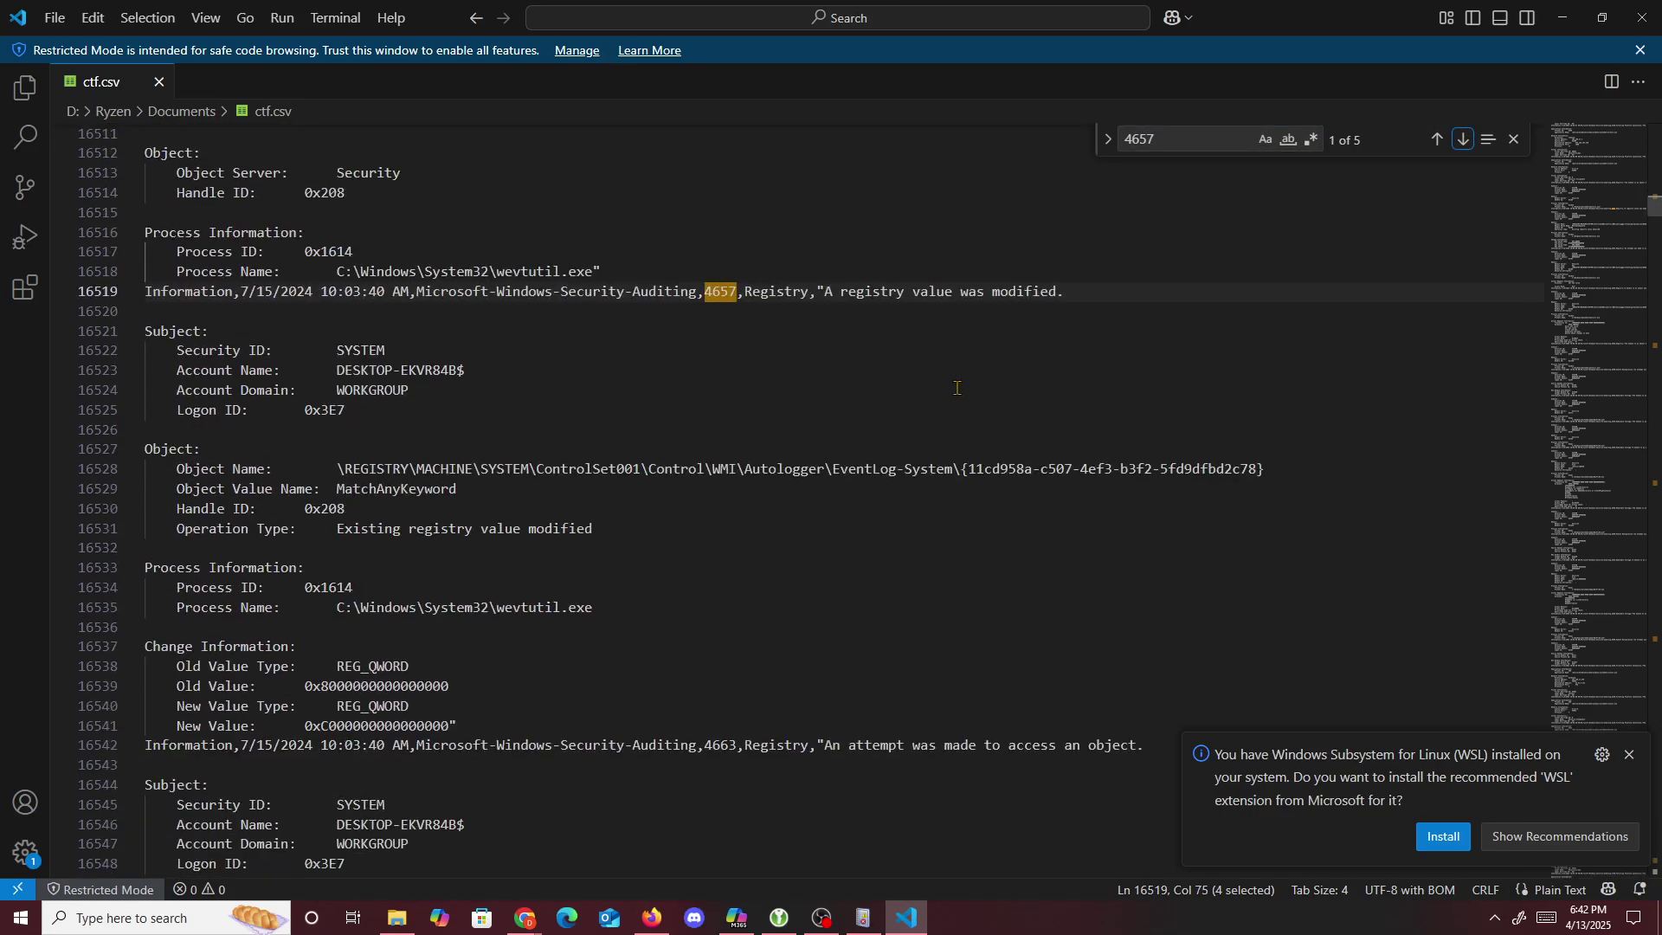
pyautogui.scroll(7, 956, 387)
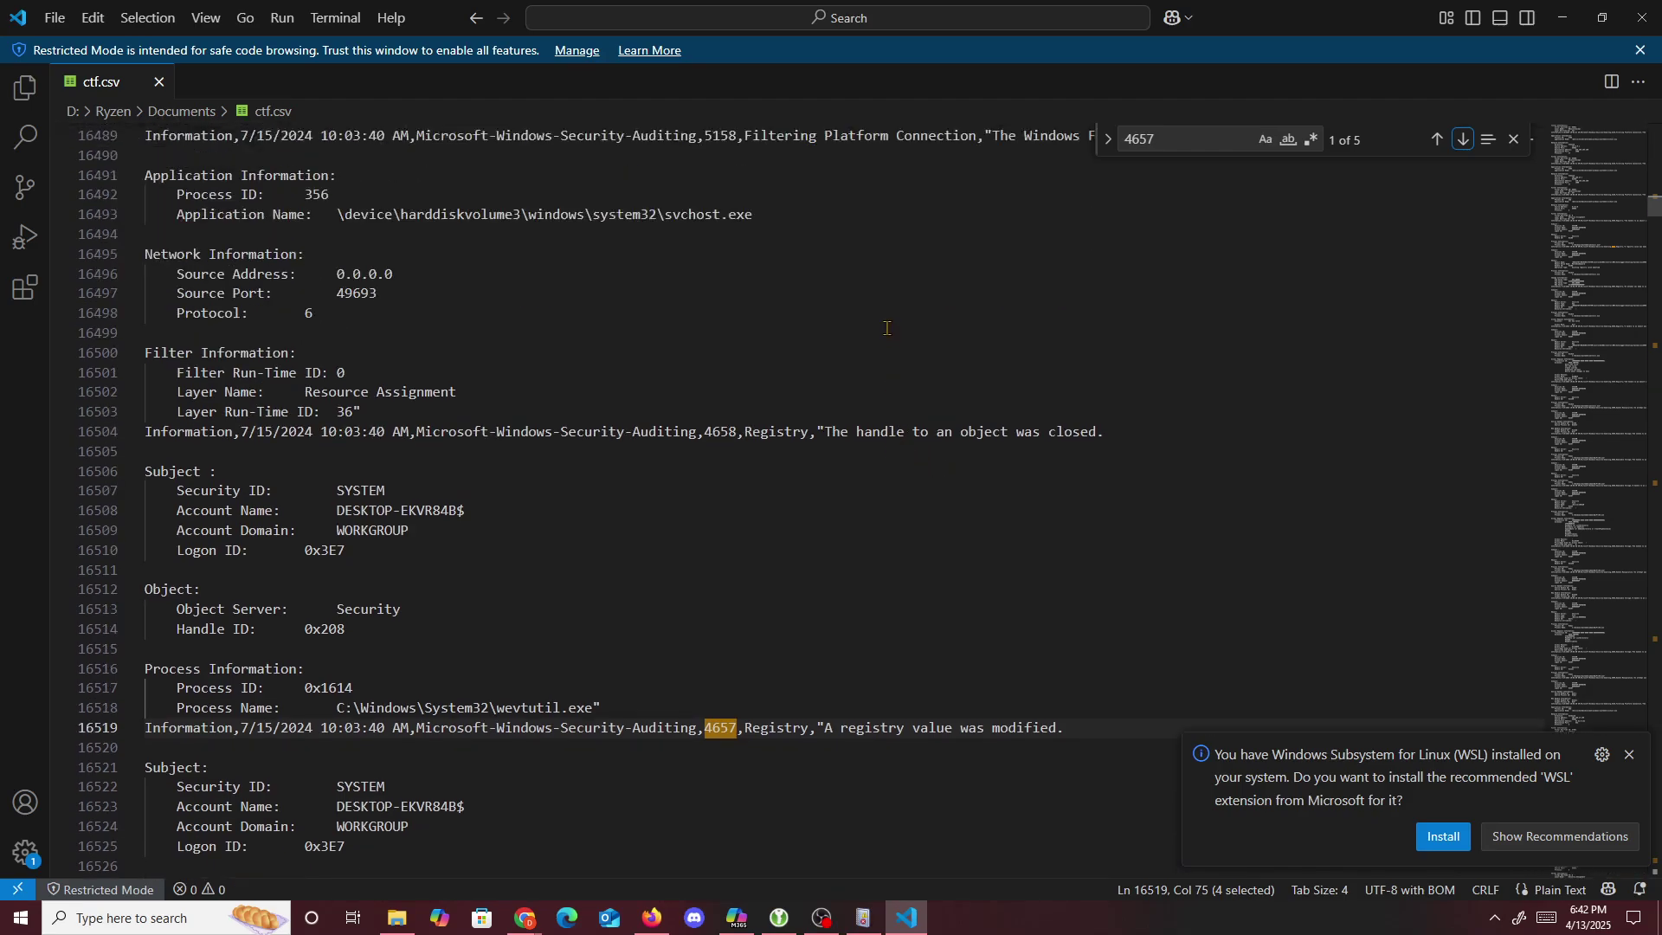
pyautogui.scroll(5, 887, 328)
pyautogui.scroll(-4, 676, 381)
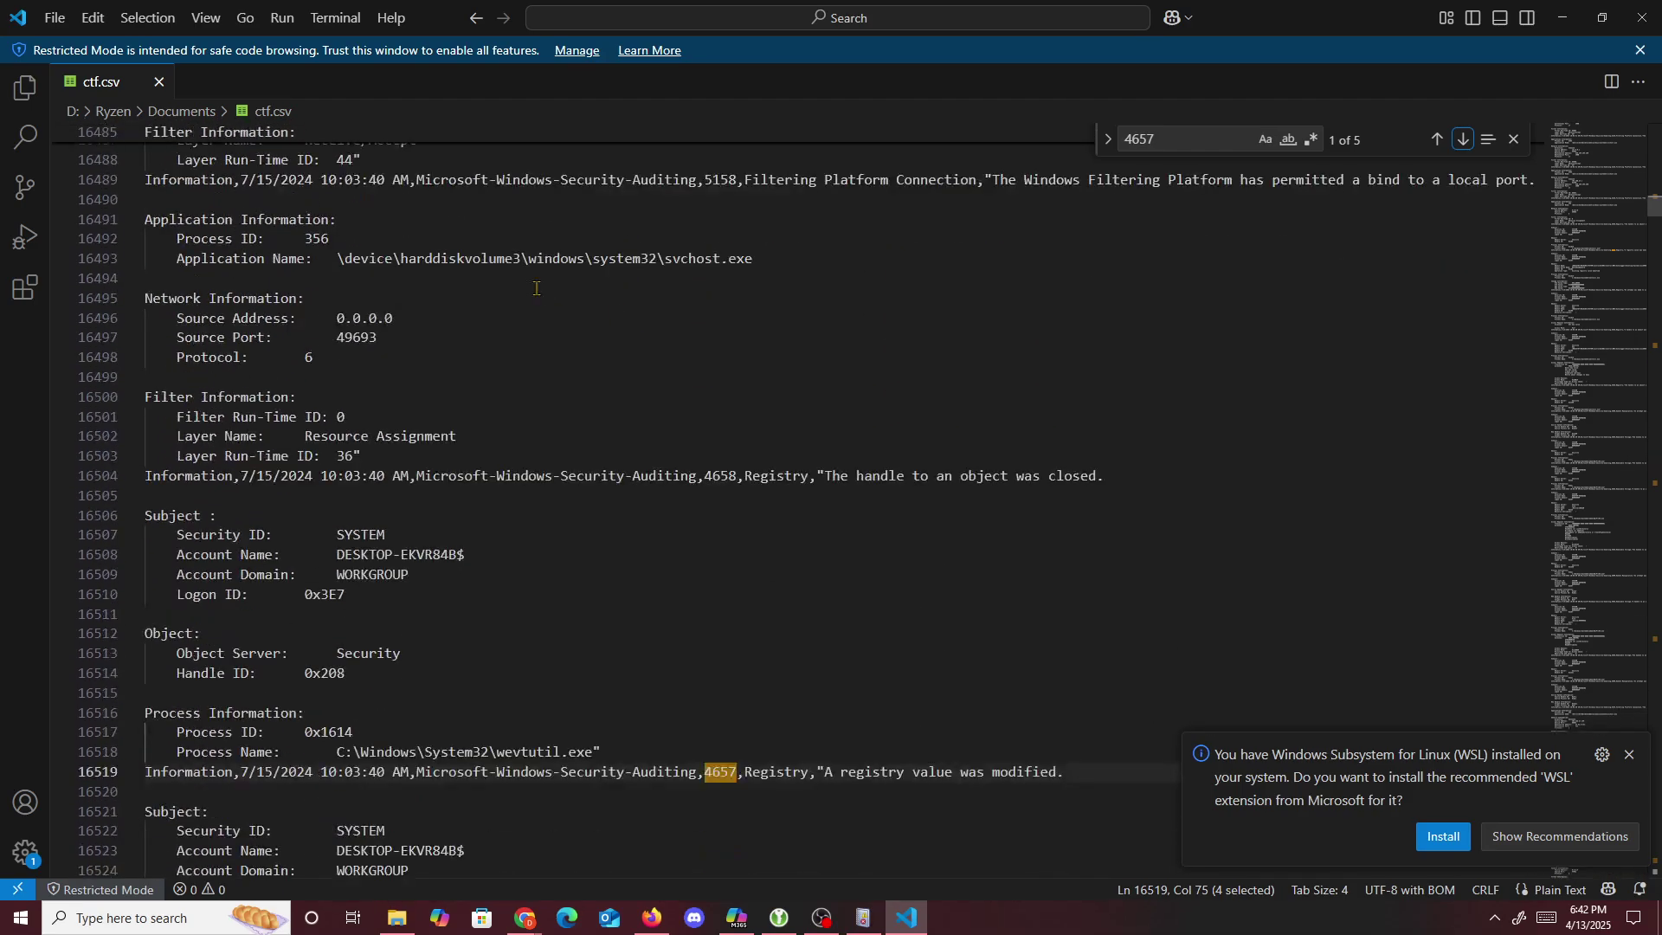
pyautogui.scroll(-2, 536, 288)
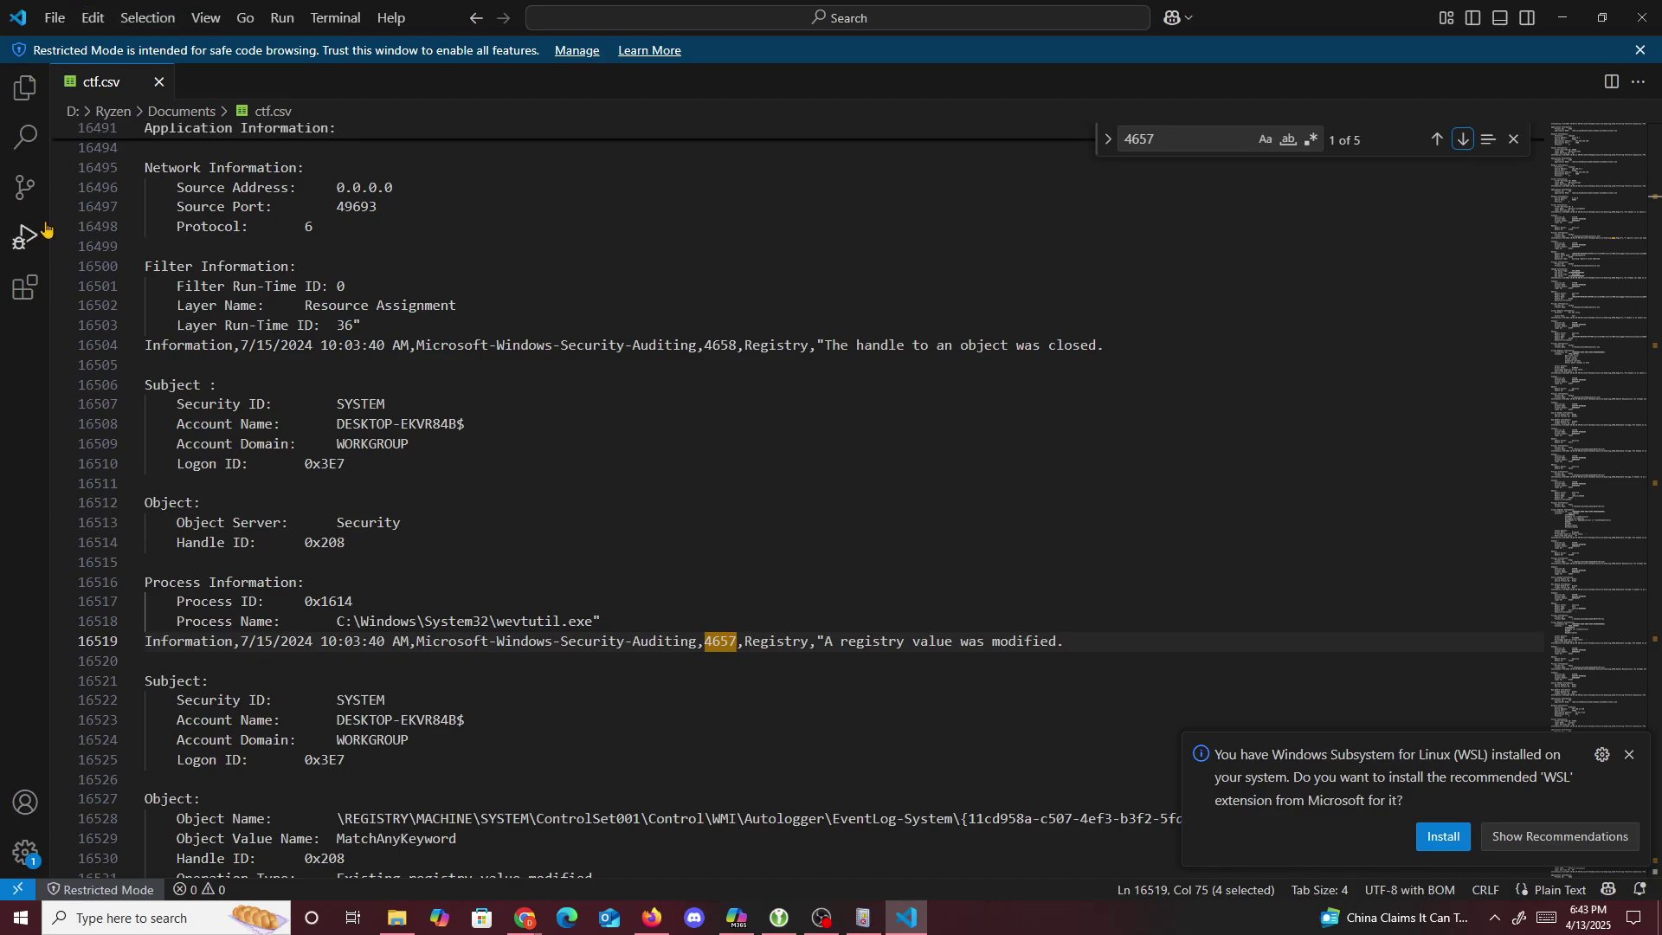
pyautogui.doubleClick(1190, 138)
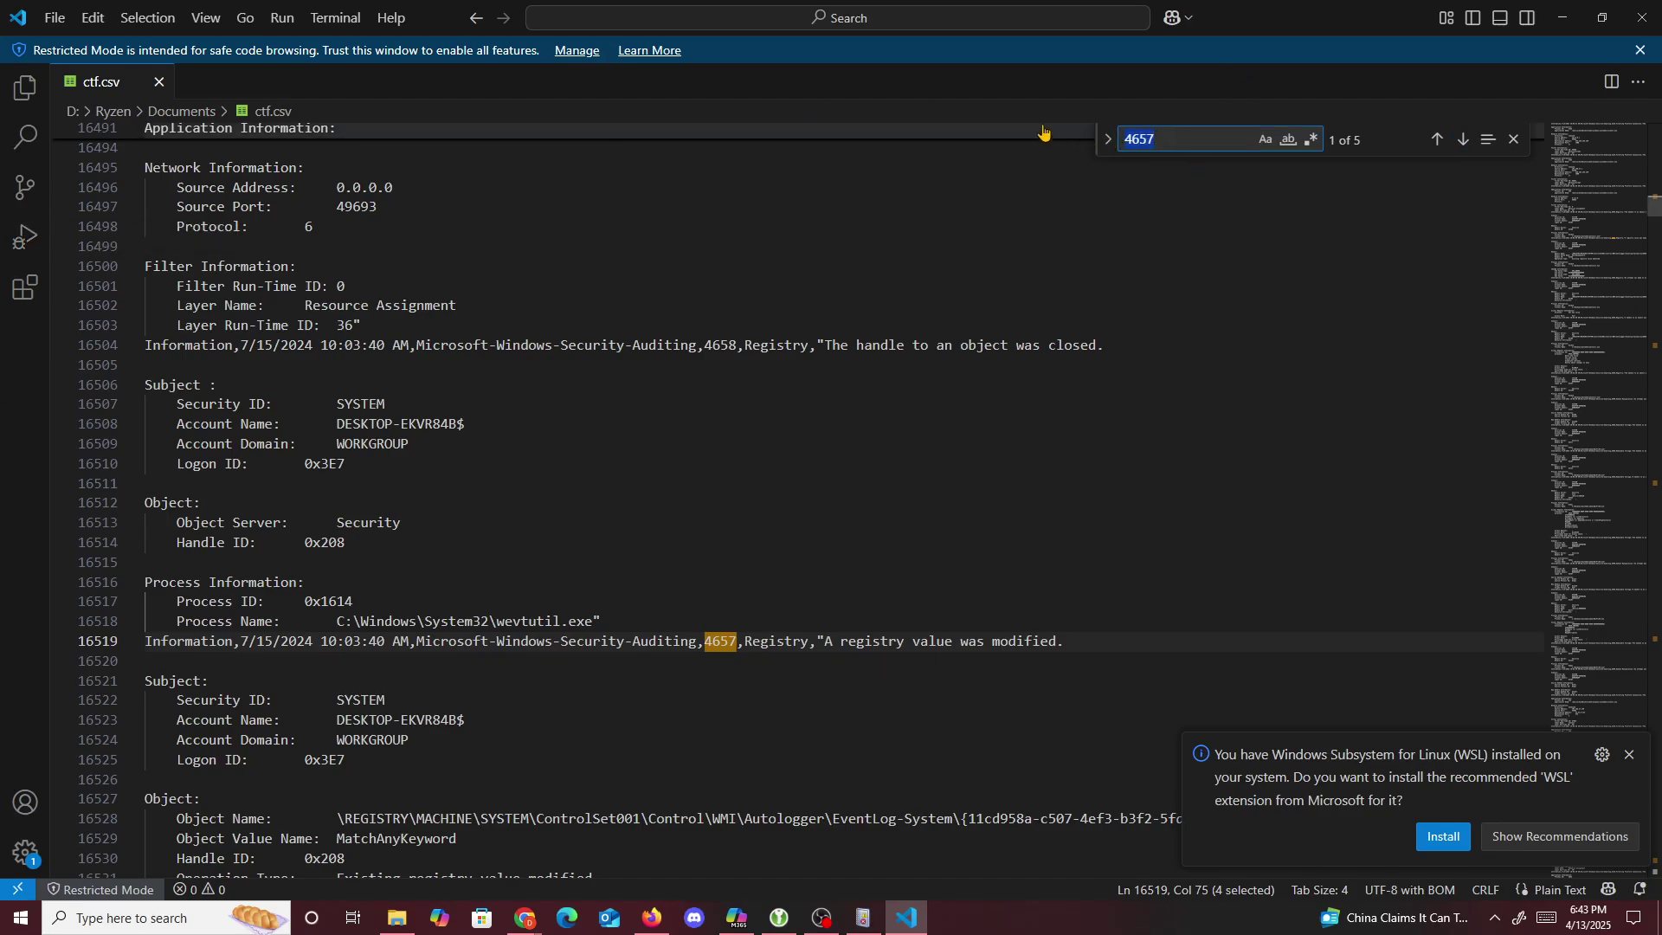
pyautogui.write('10')
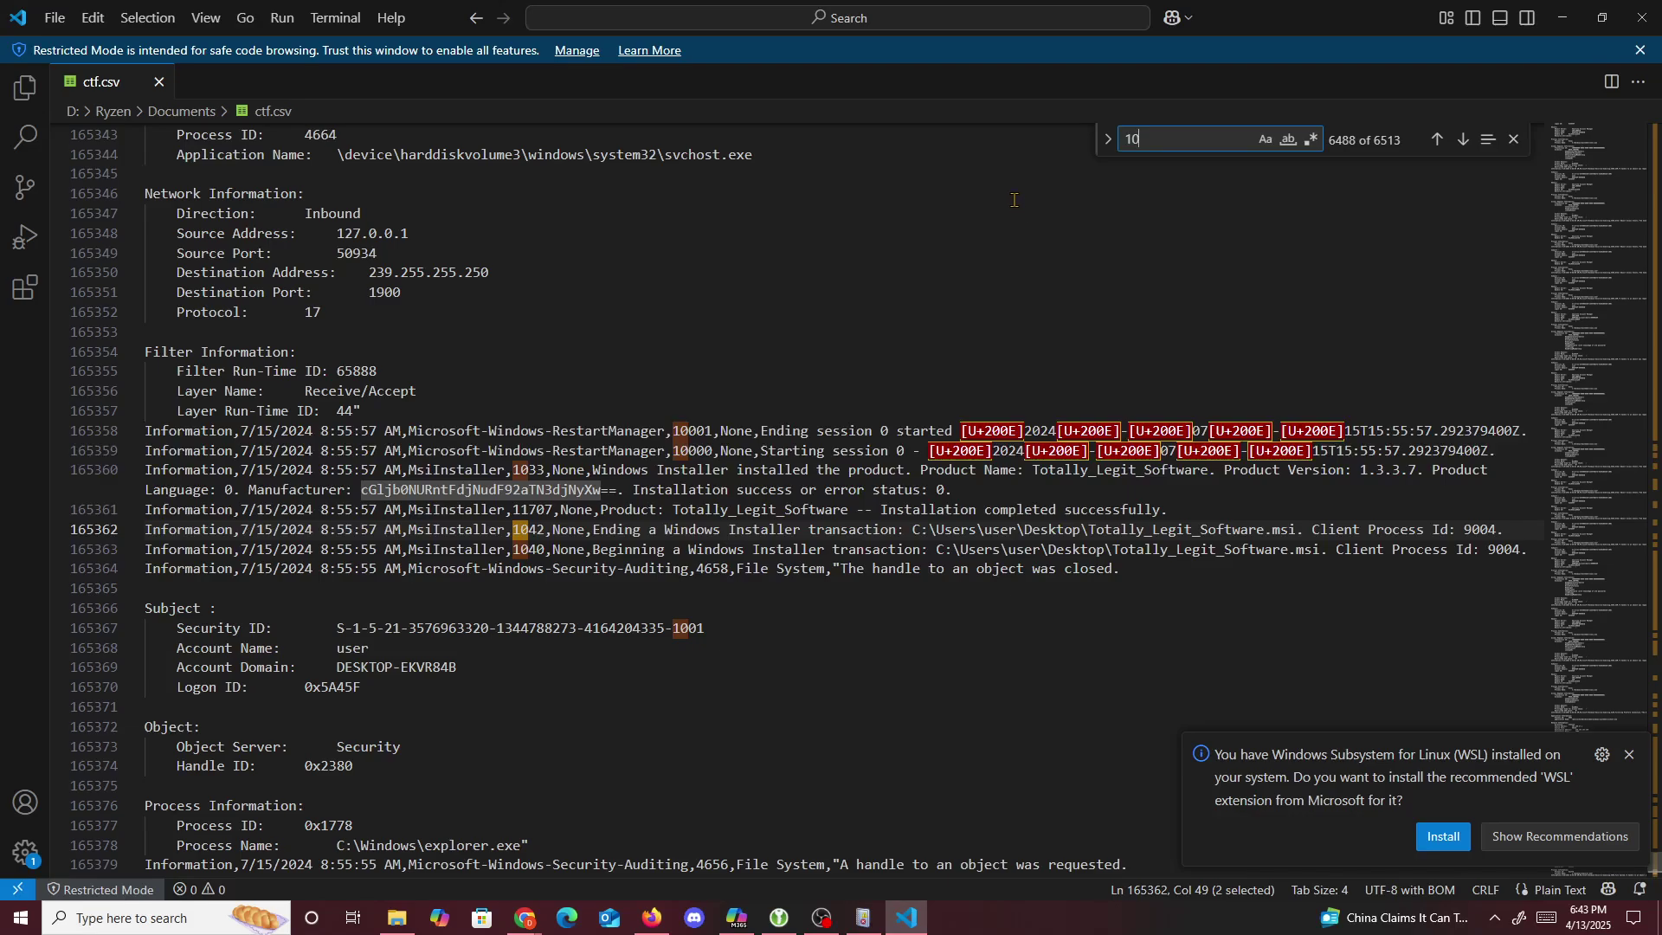
pyautogui.write('7')
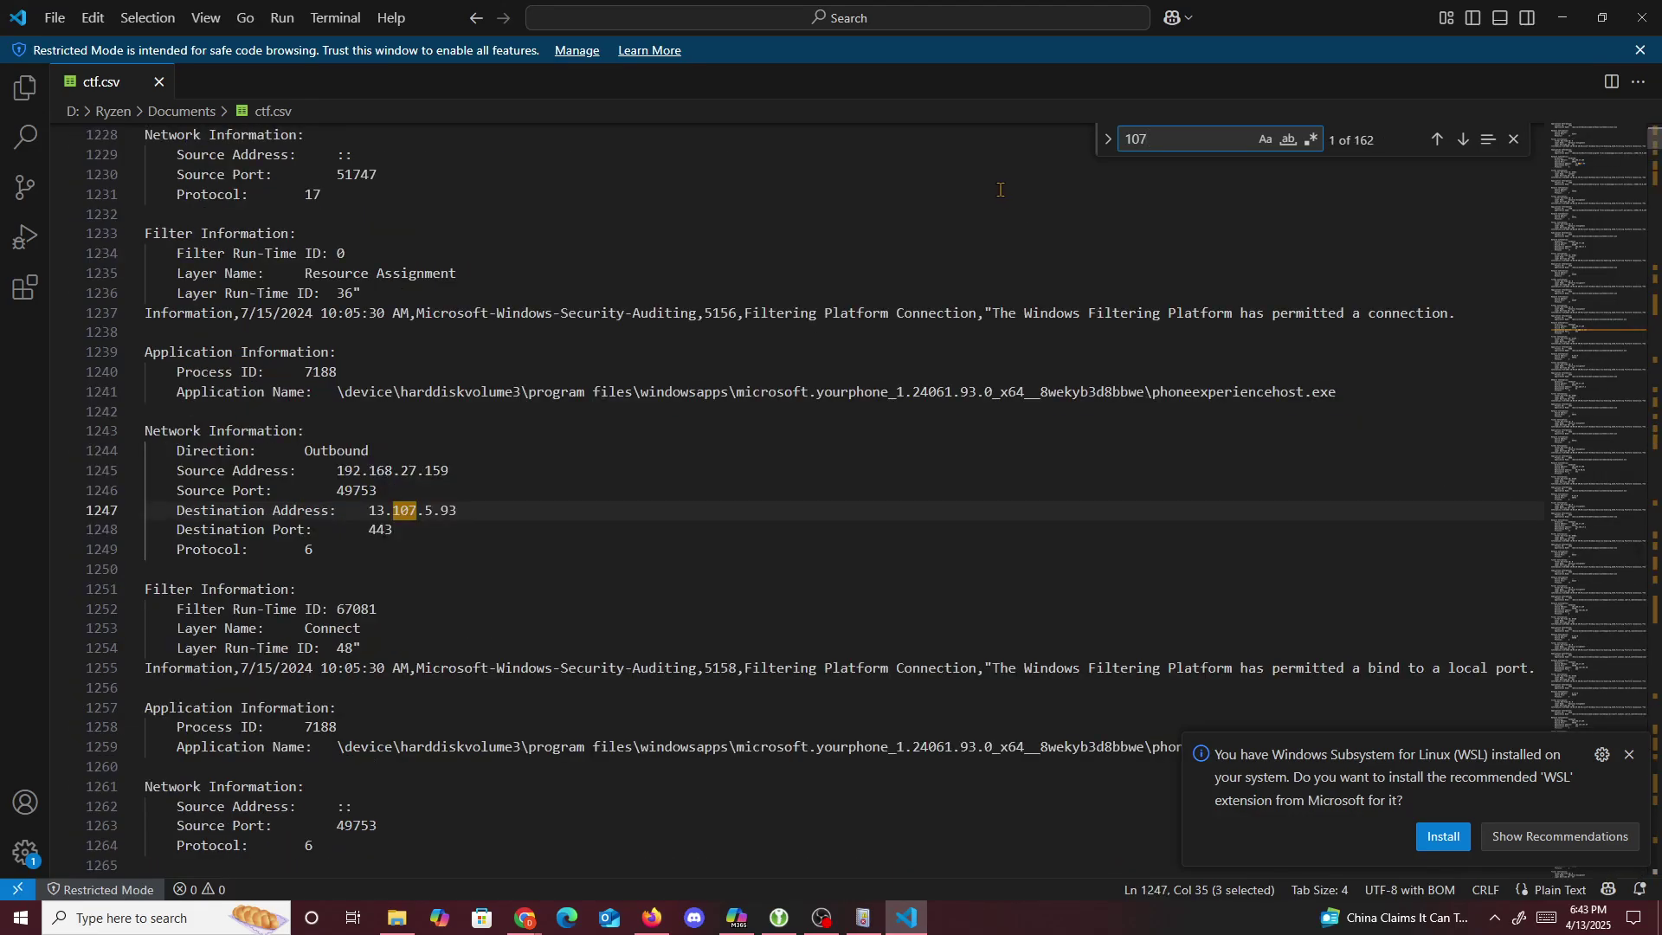
pyautogui.write('4')
pyautogui.scroll(-3, 769, 431)
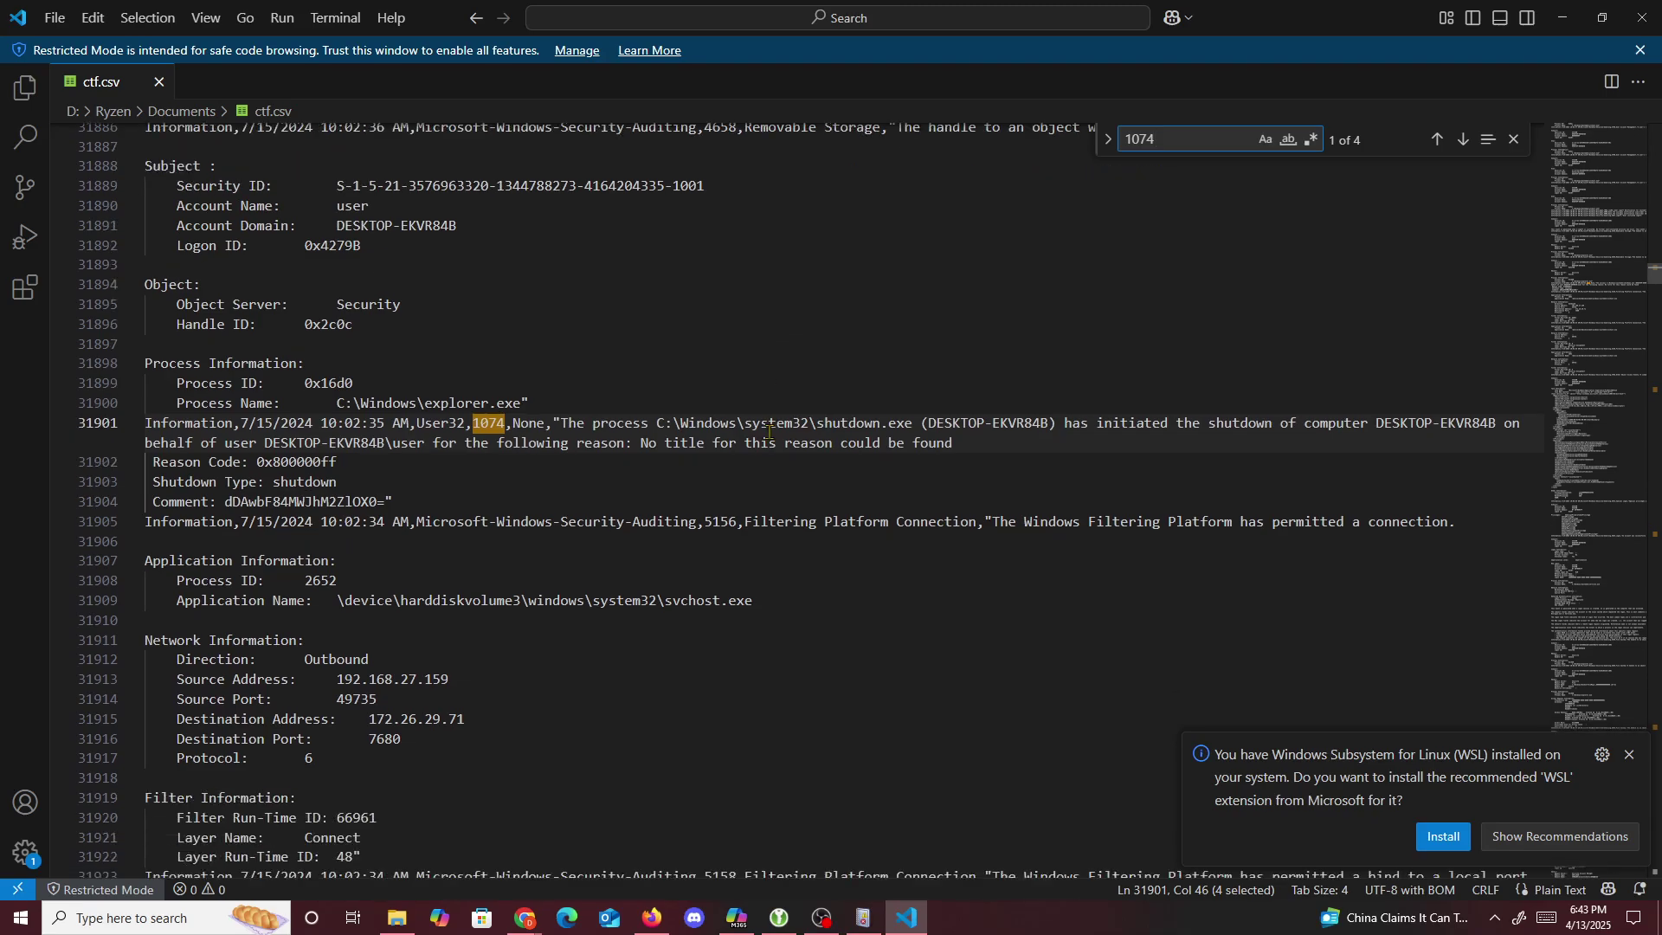
pyautogui.doubleClick(346, 500)
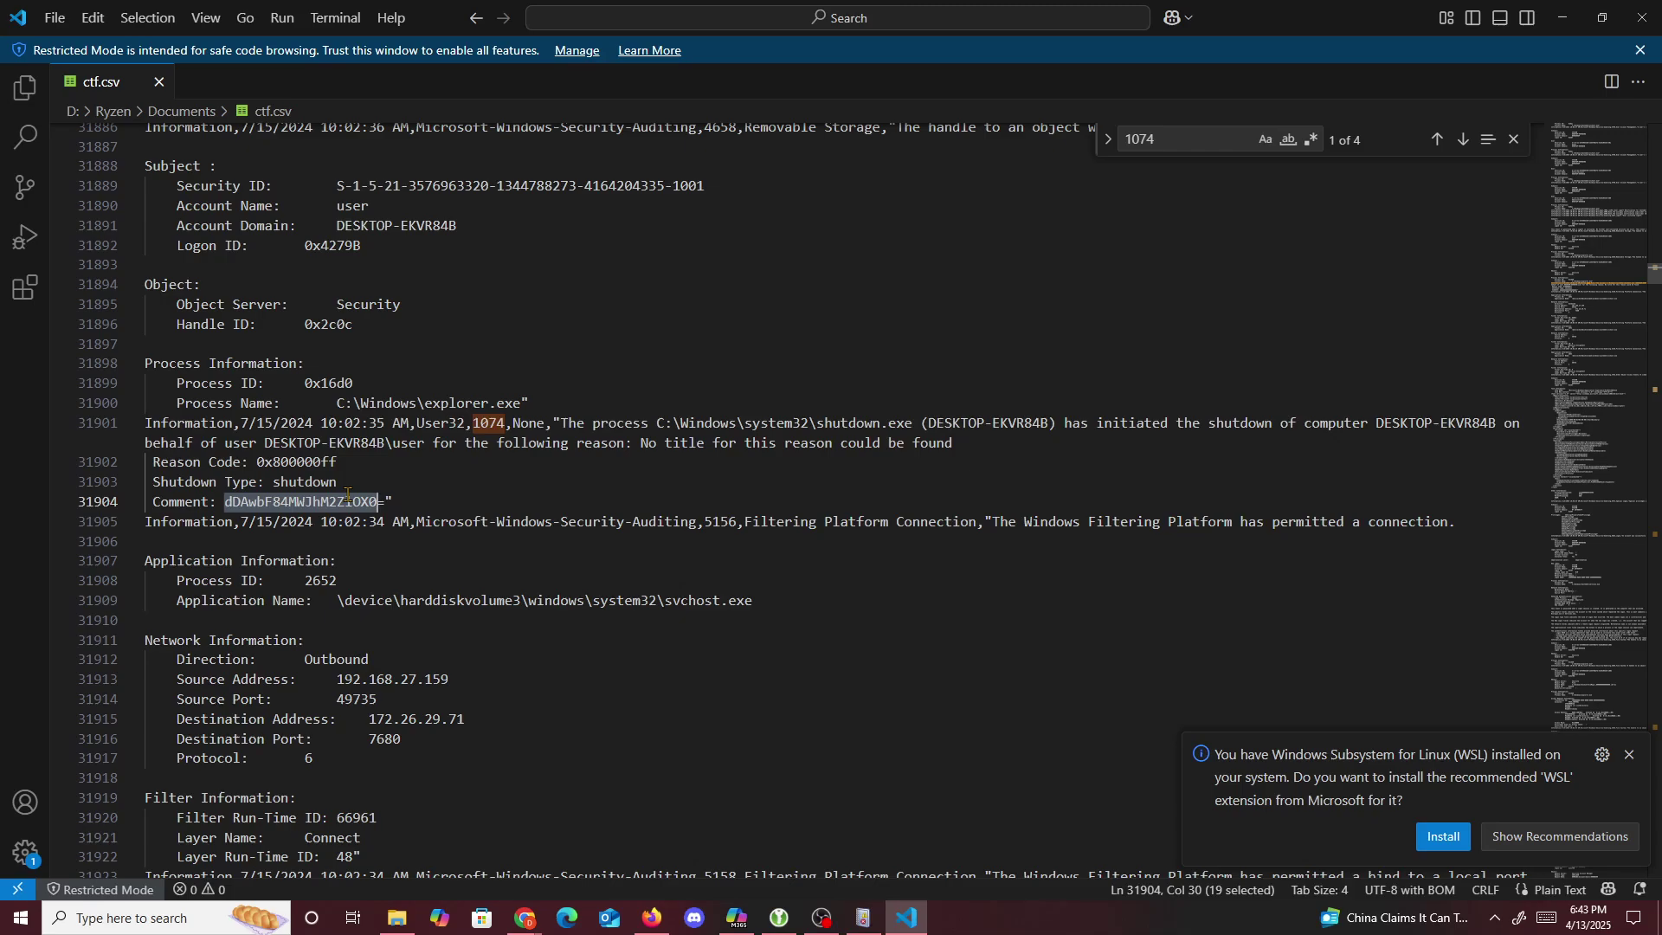
pyautogui.scroll(-2, 353, 464)
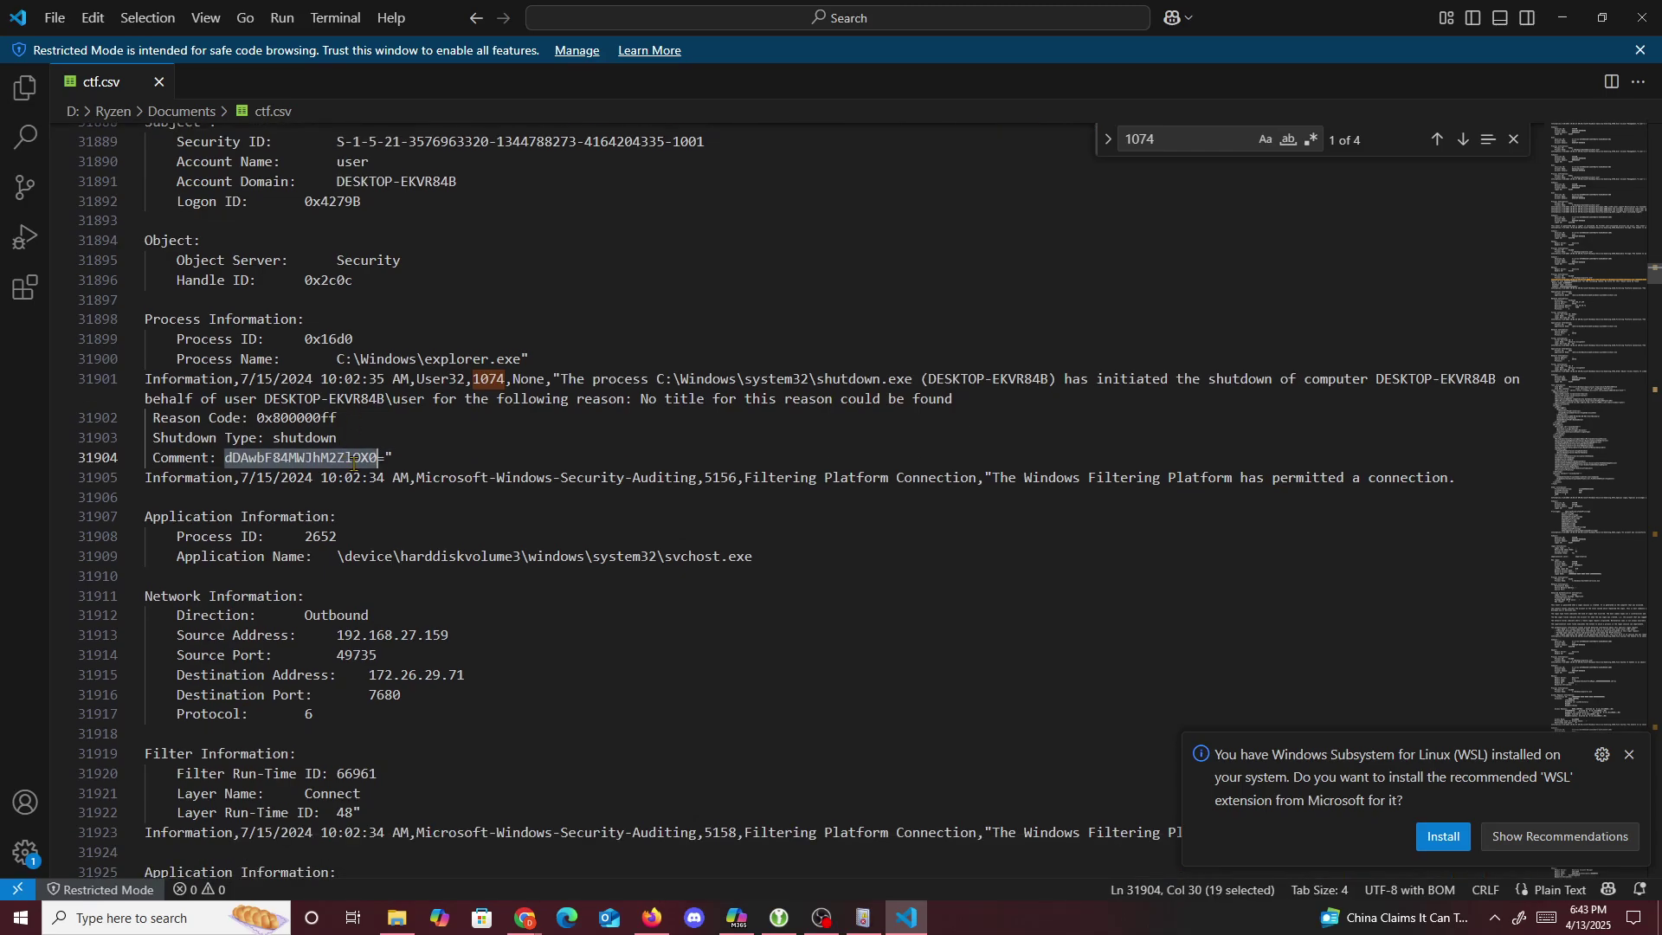
pyautogui.scroll(2, 336, 423)
pyautogui.scroll(-1, 337, 423)
pyautogui.scroll(6, 346, 407)
pyautogui.scroll(-4, 357, 379)
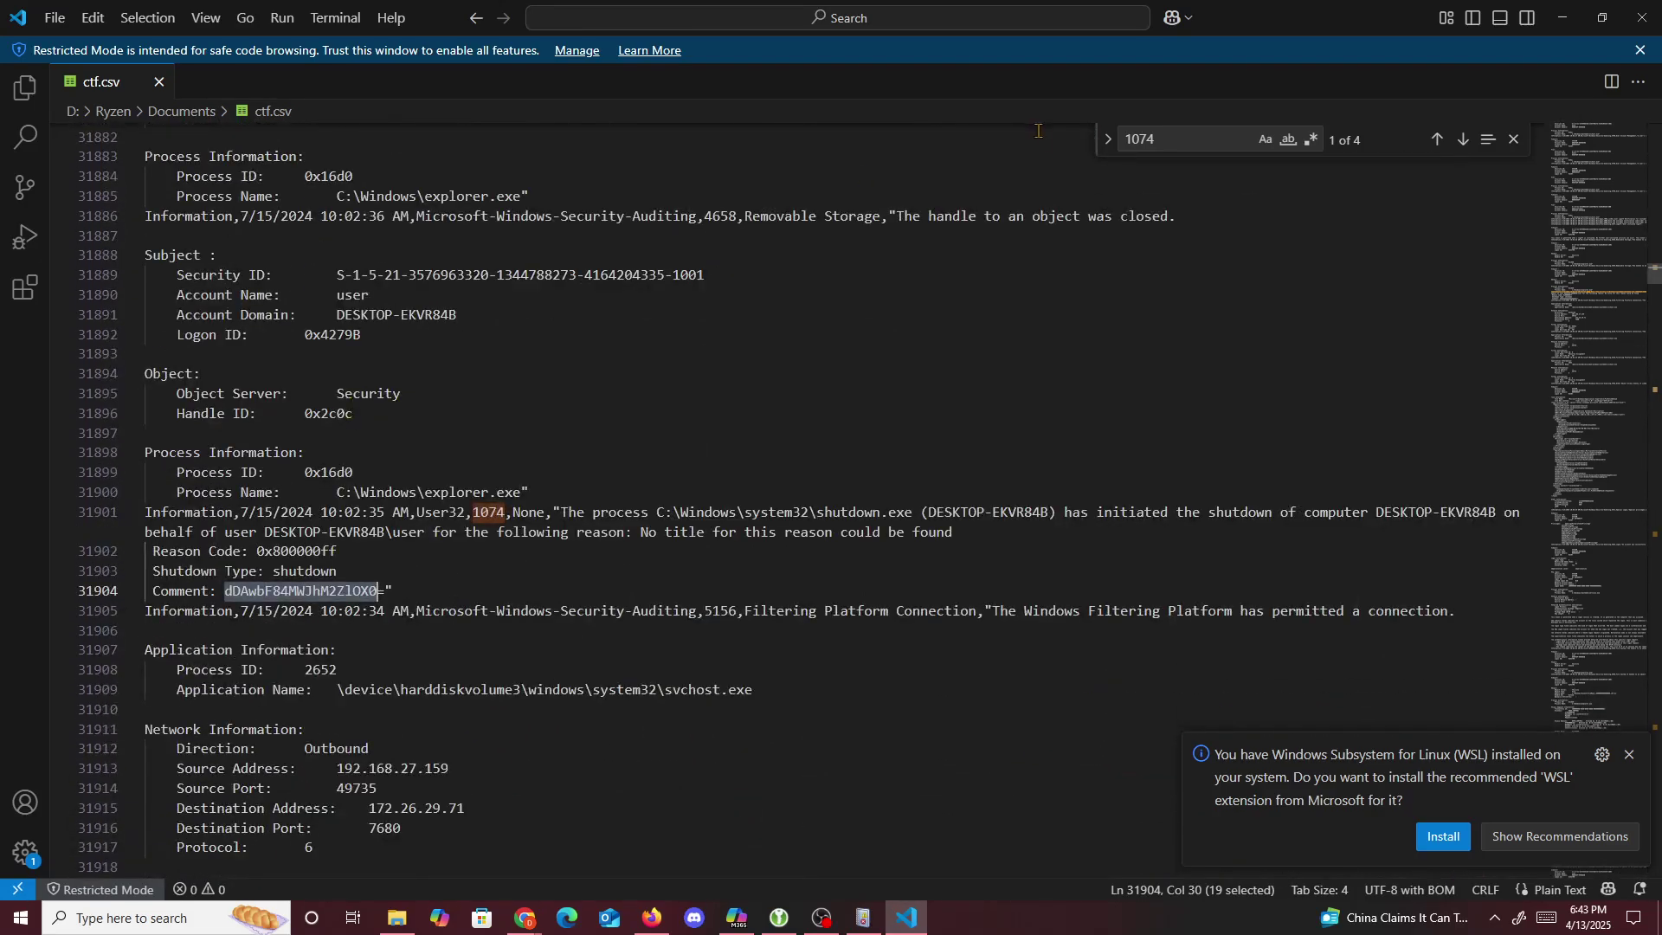
pyautogui.scroll(-4, 356, 378)
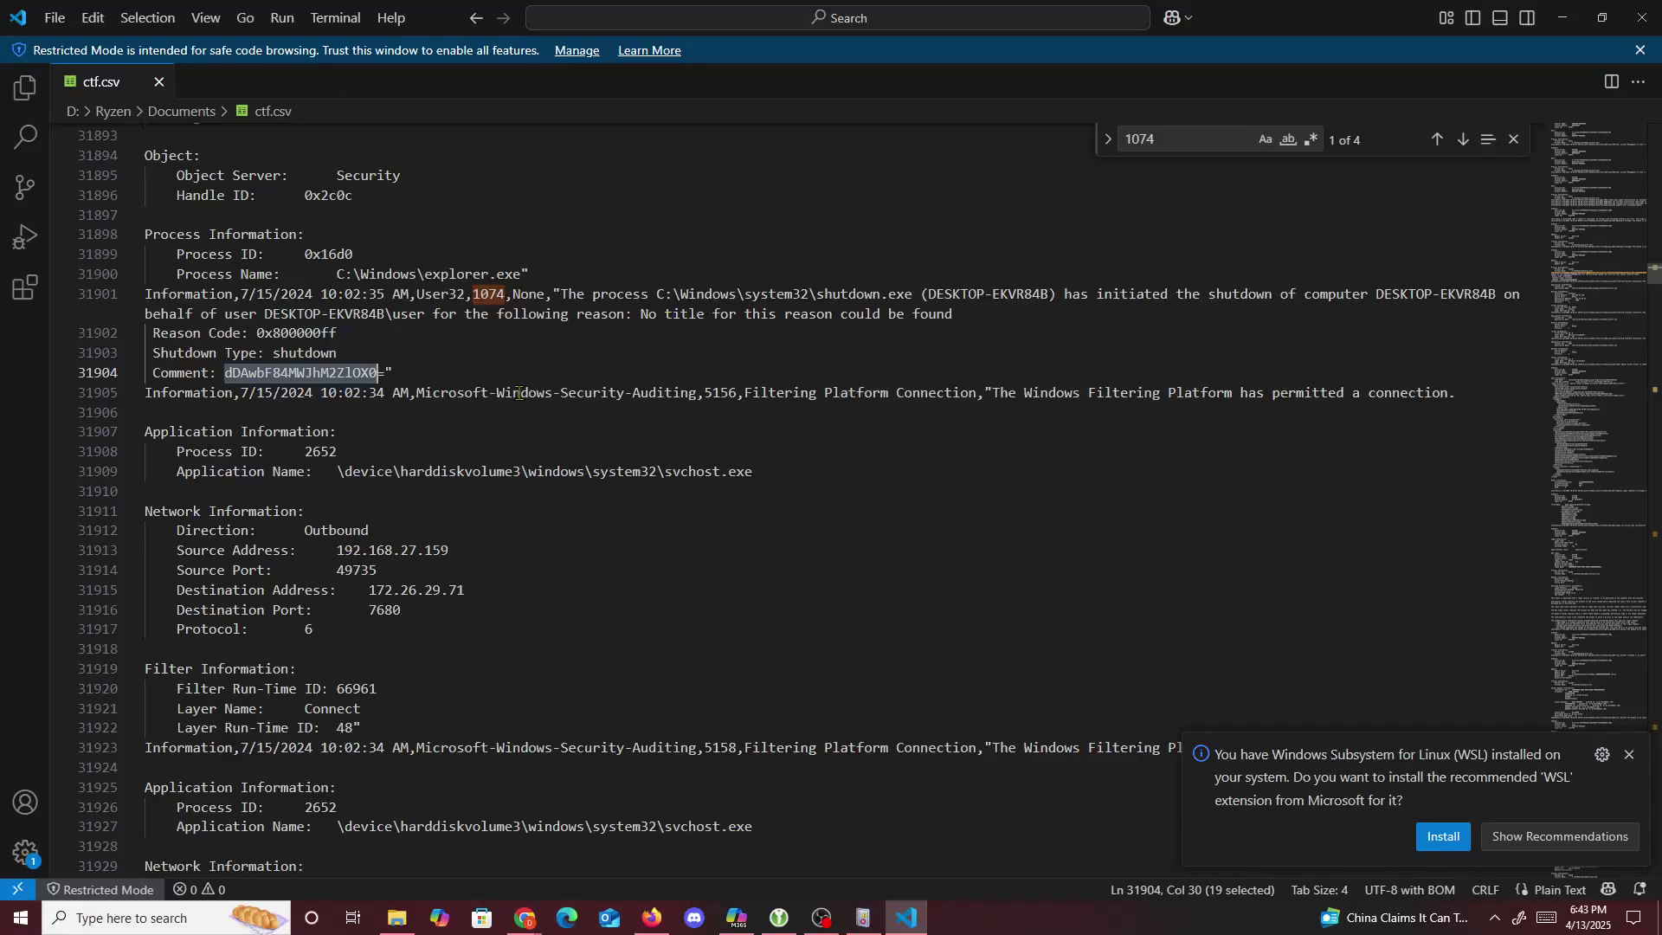
pyautogui.tripleClick(342, 381)
pyautogui.click(1157, 143)
pyautogui.doubleClick(1157, 142)
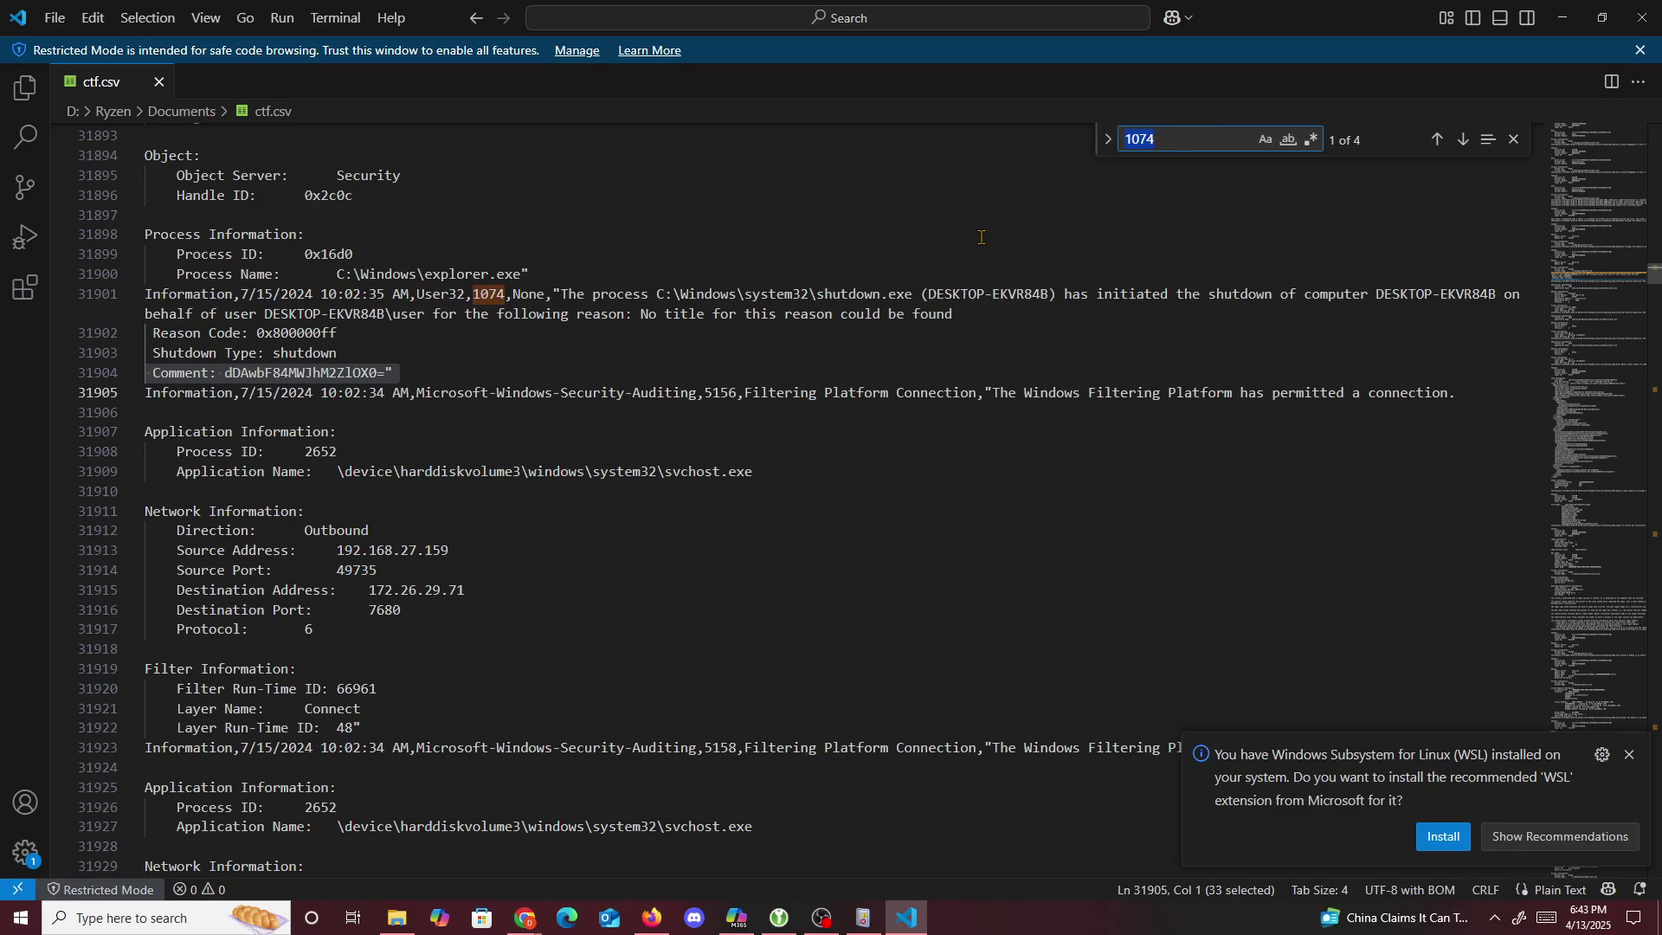
pyautogui.write(')')
pyautogui.press('BackSpace')
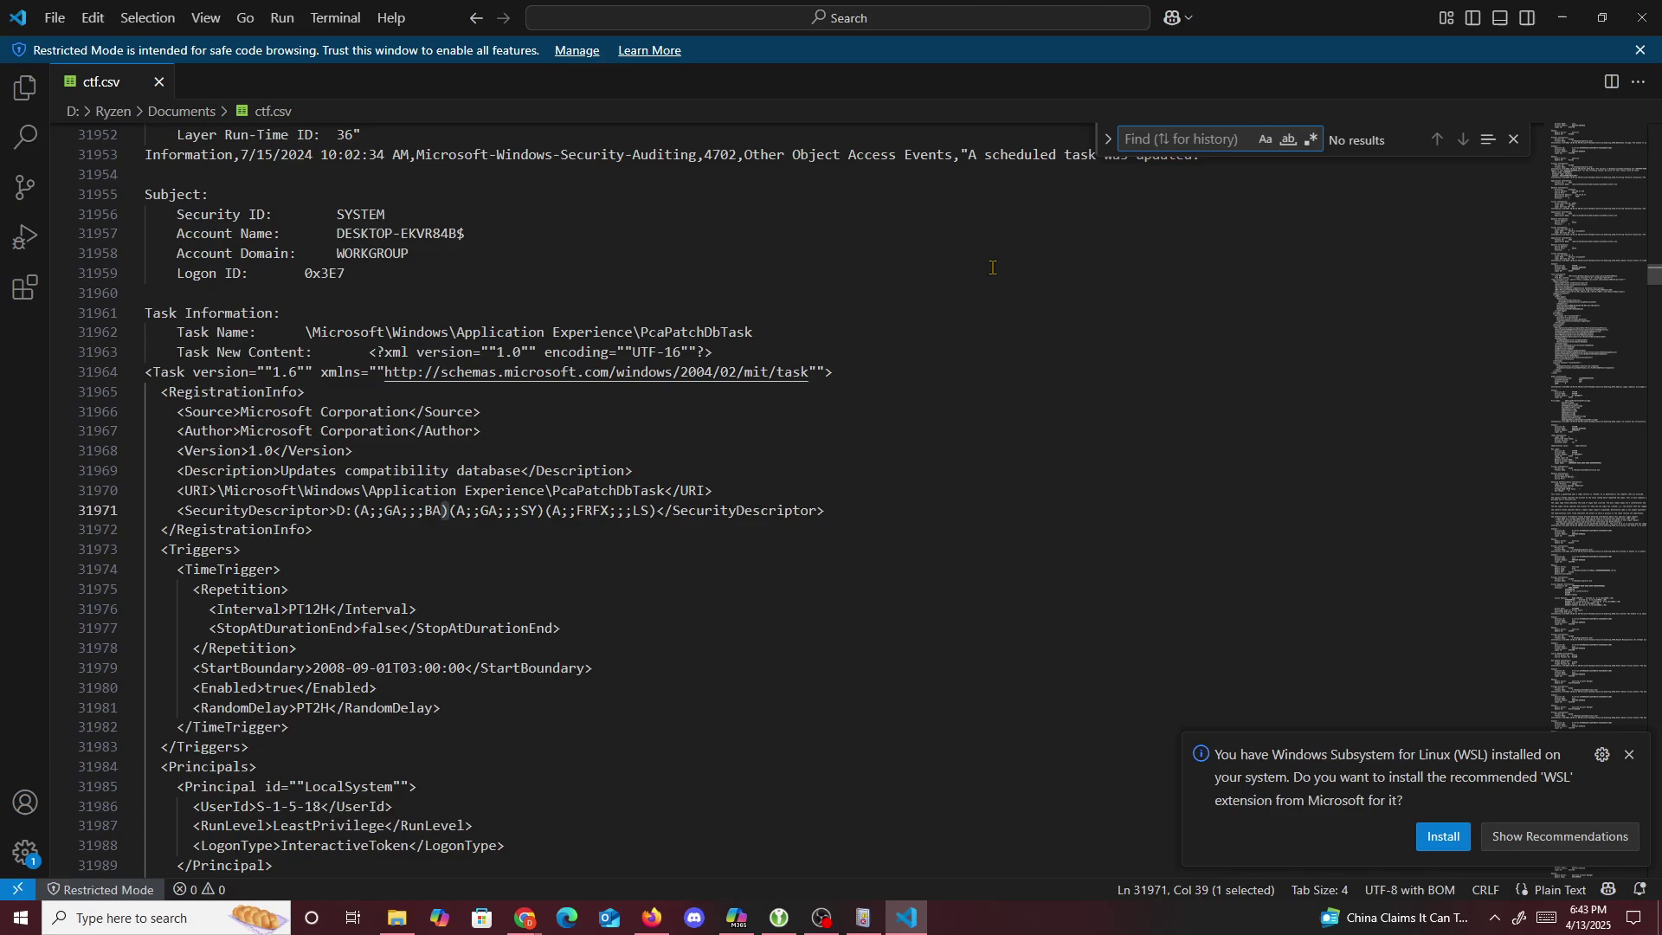
pyautogui.write('0=')
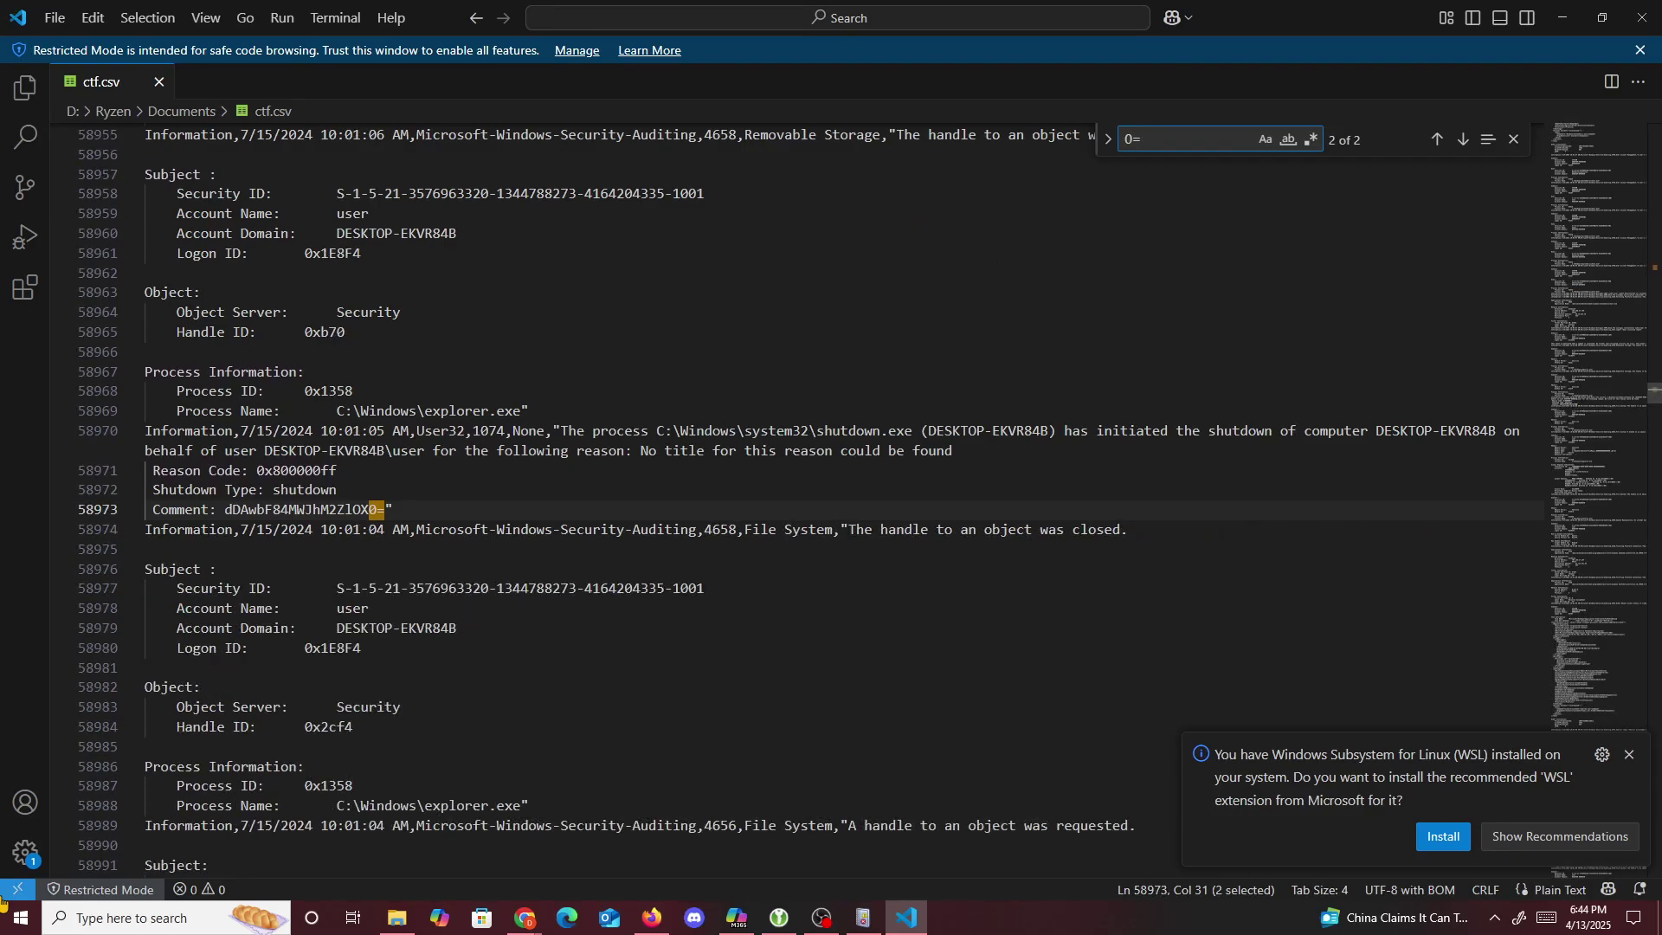
pyautogui.click(528, 923)
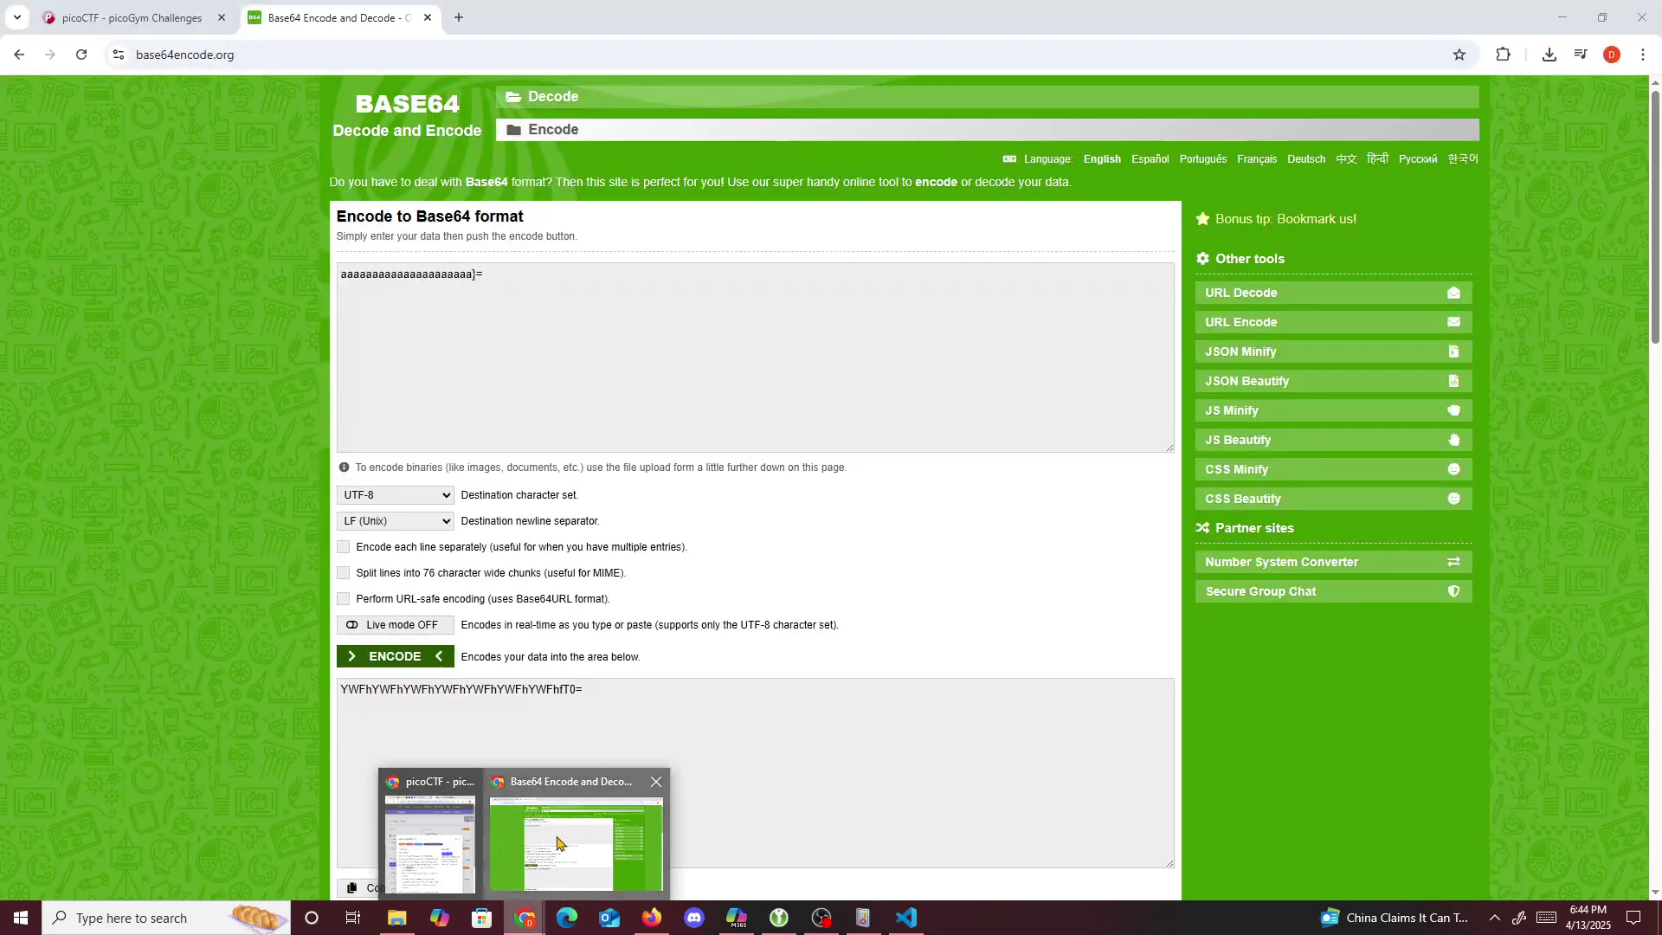
pyautogui.click(559, 844)
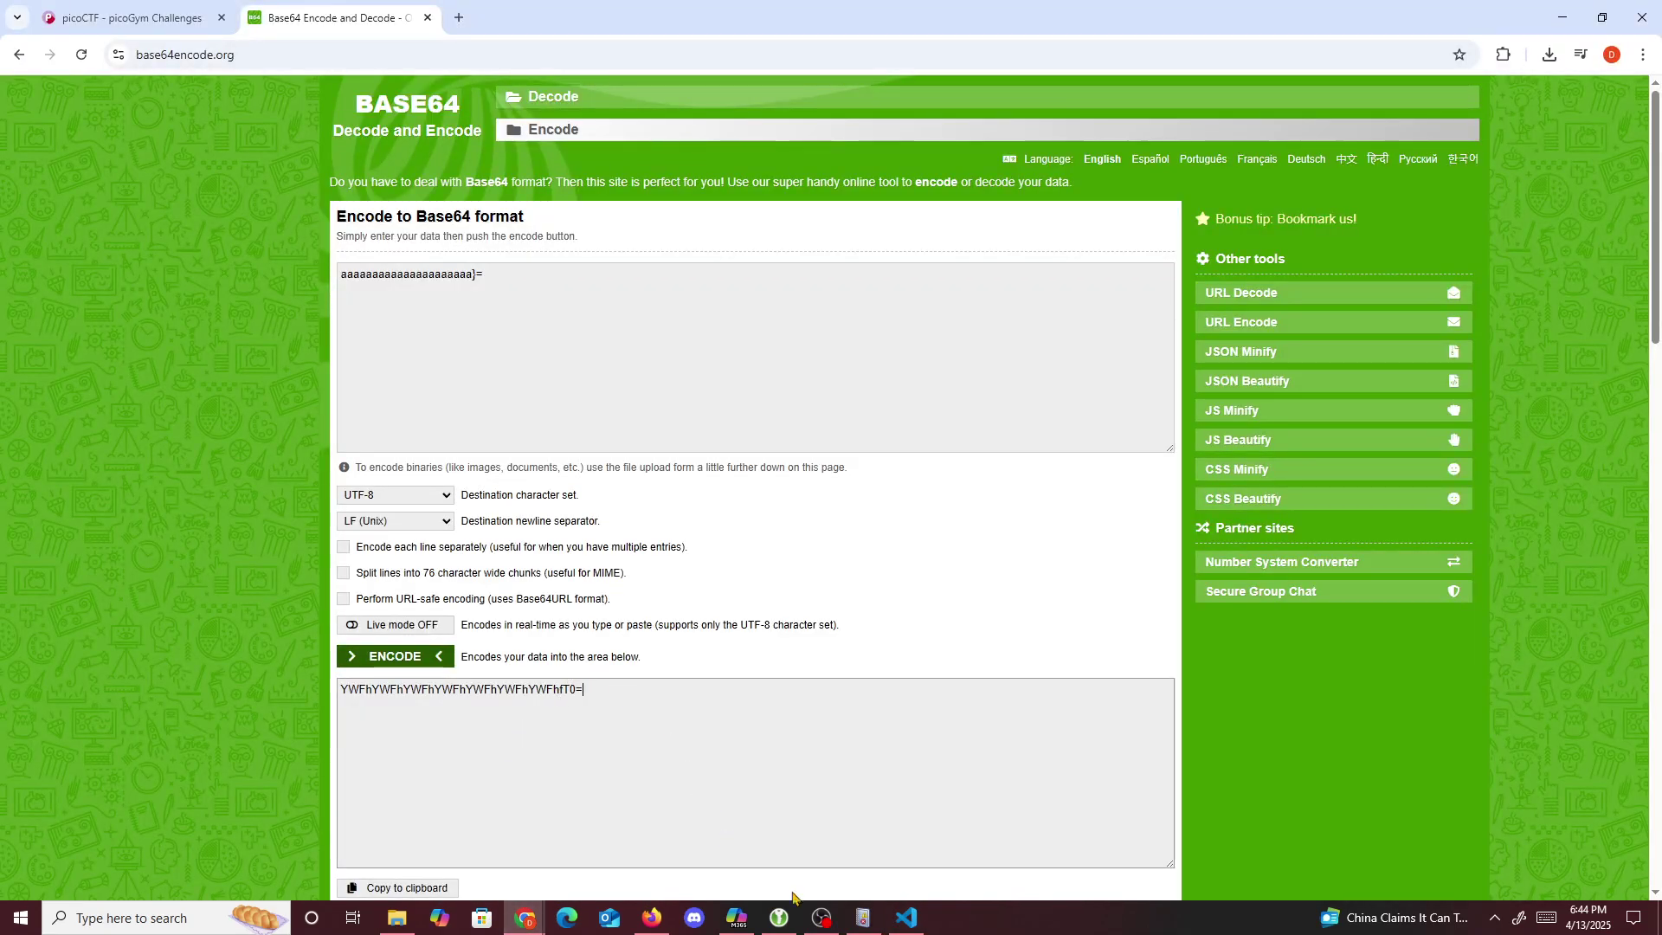
pyautogui.click(906, 918)
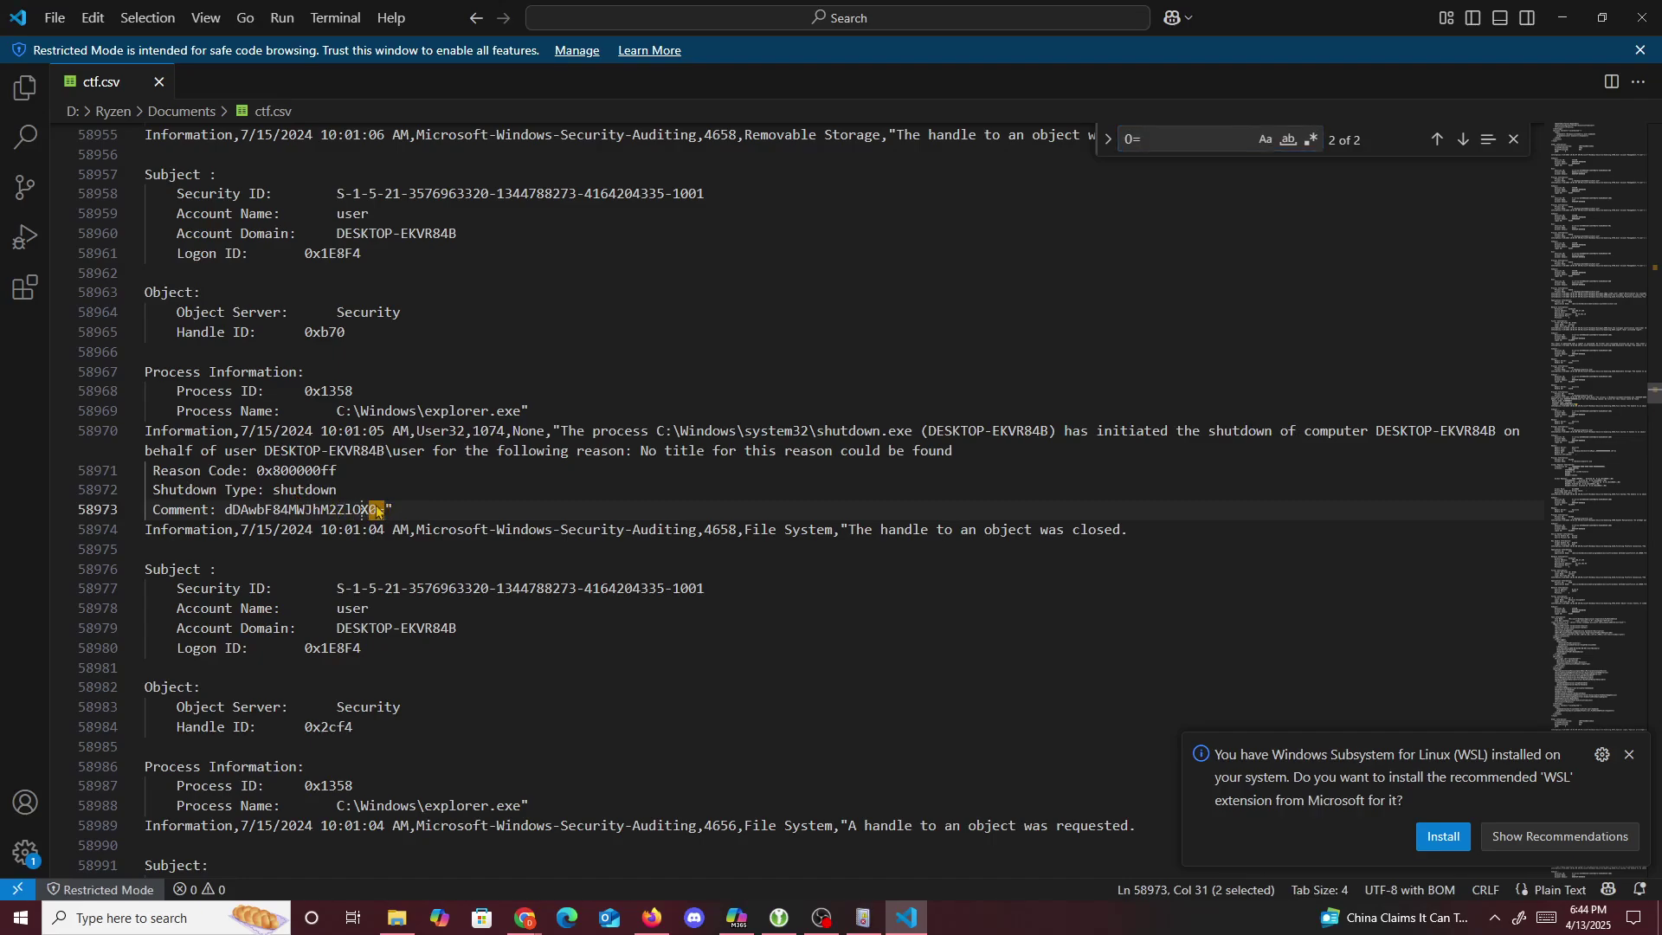
pyautogui.write('"')
pyautogui.hotkey('ctrl', 'z')
pyautogui.hotkey('ctrl', 'z')
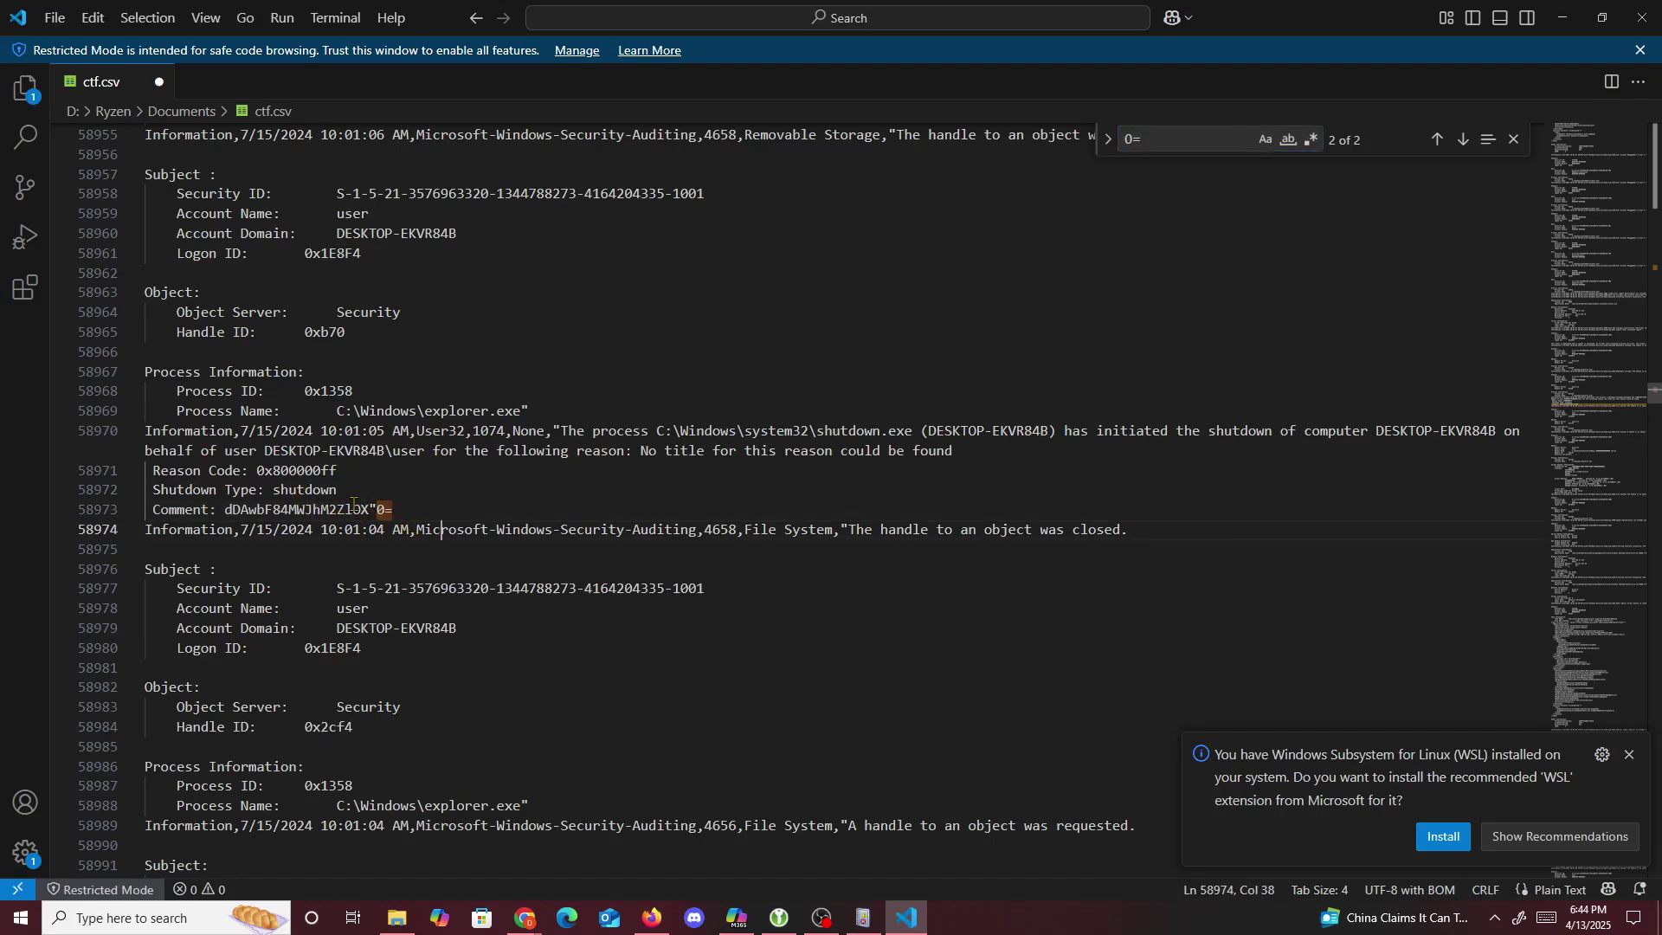
pyautogui.moveTo(387, 511); pyautogui.dragTo(225, 510)
pyautogui.hotkey('ctrl', 'c')
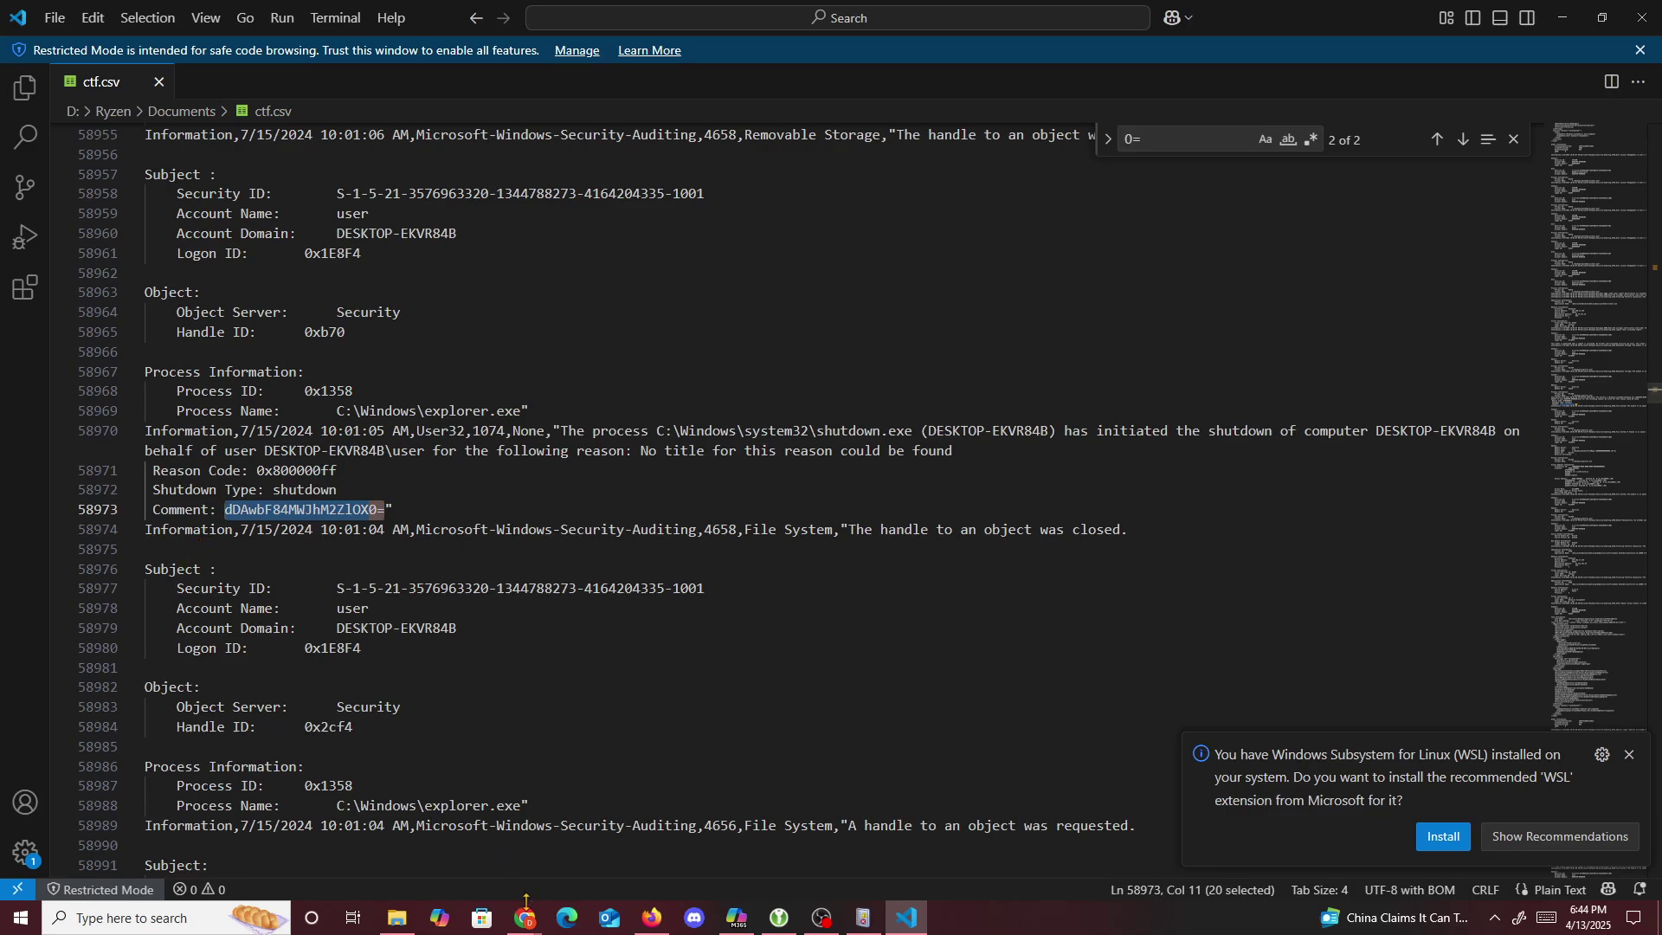
pyautogui.rightClick(525, 918)
pyautogui.click(538, 872)
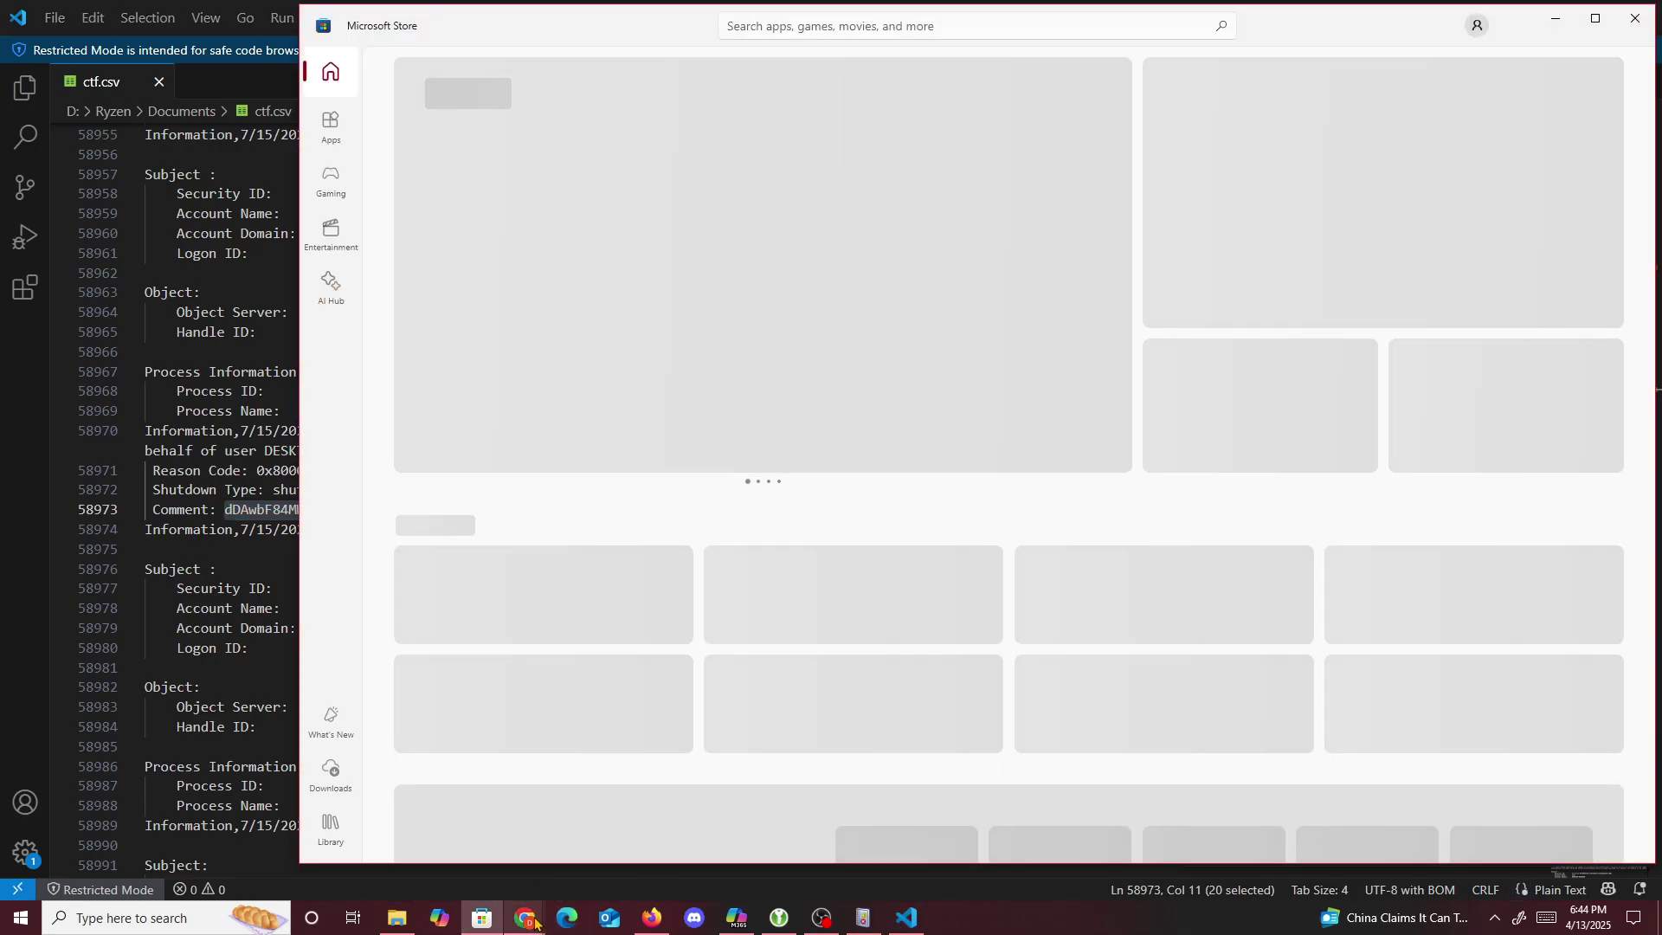
pyautogui.moveTo(525, 918)
pyautogui.click(578, 844)
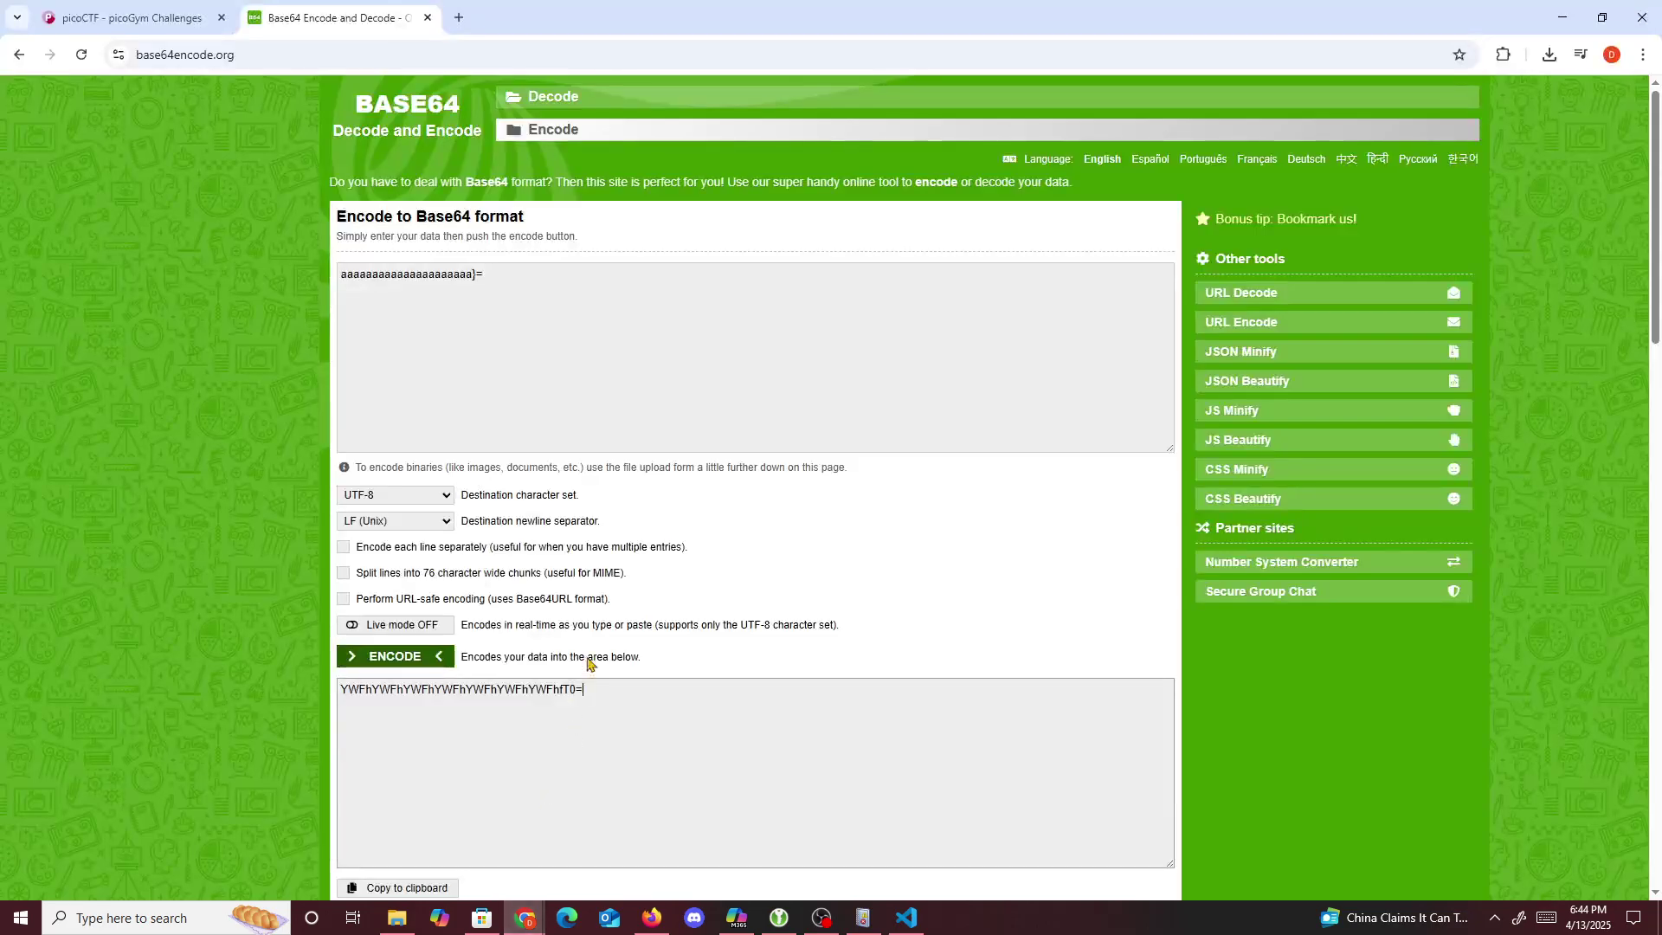
pyautogui.tripleClick(457, 273)
pyautogui.hotkey('ctrl', 'v')
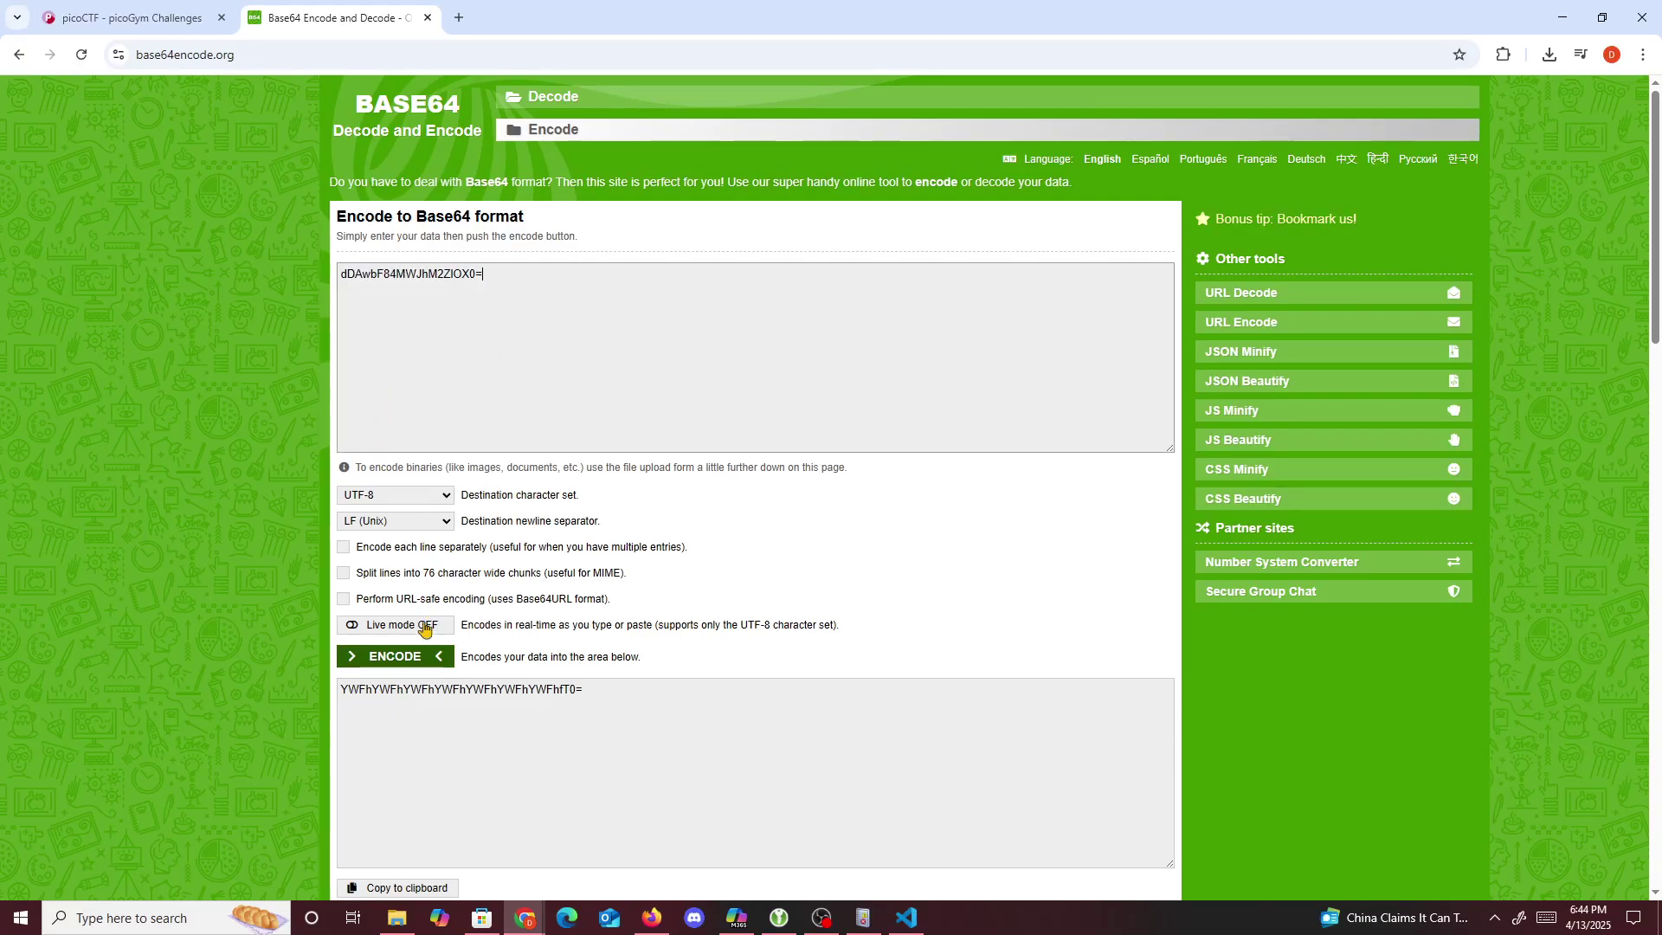
pyautogui.click(395, 656)
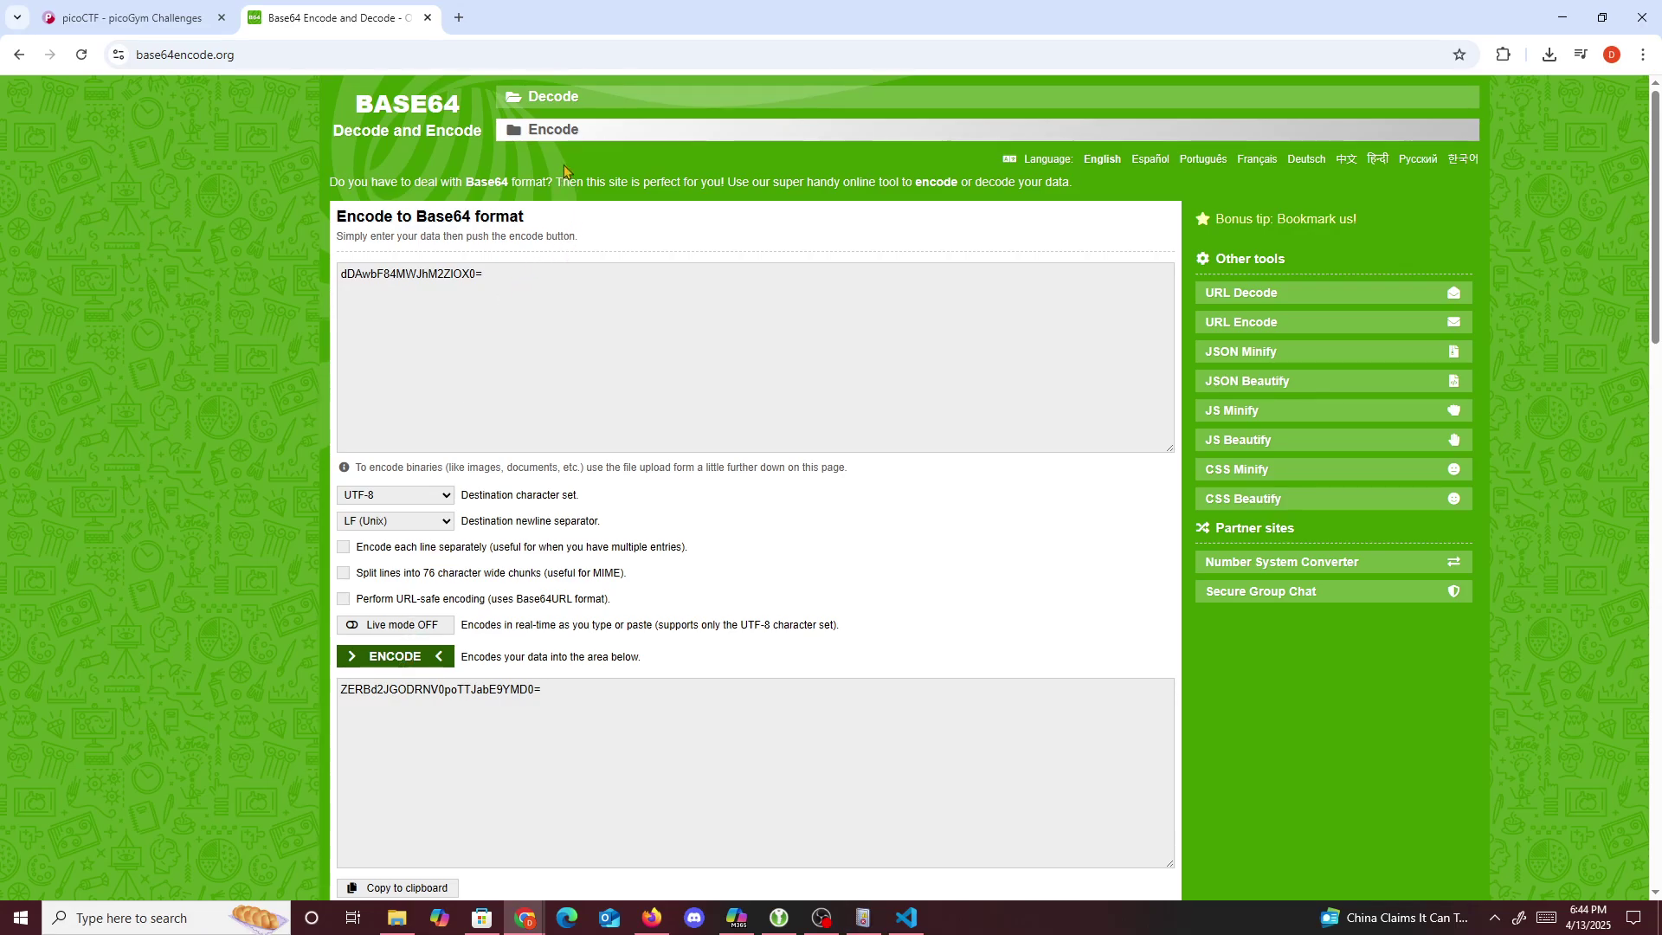
pyautogui.click(538, 98)
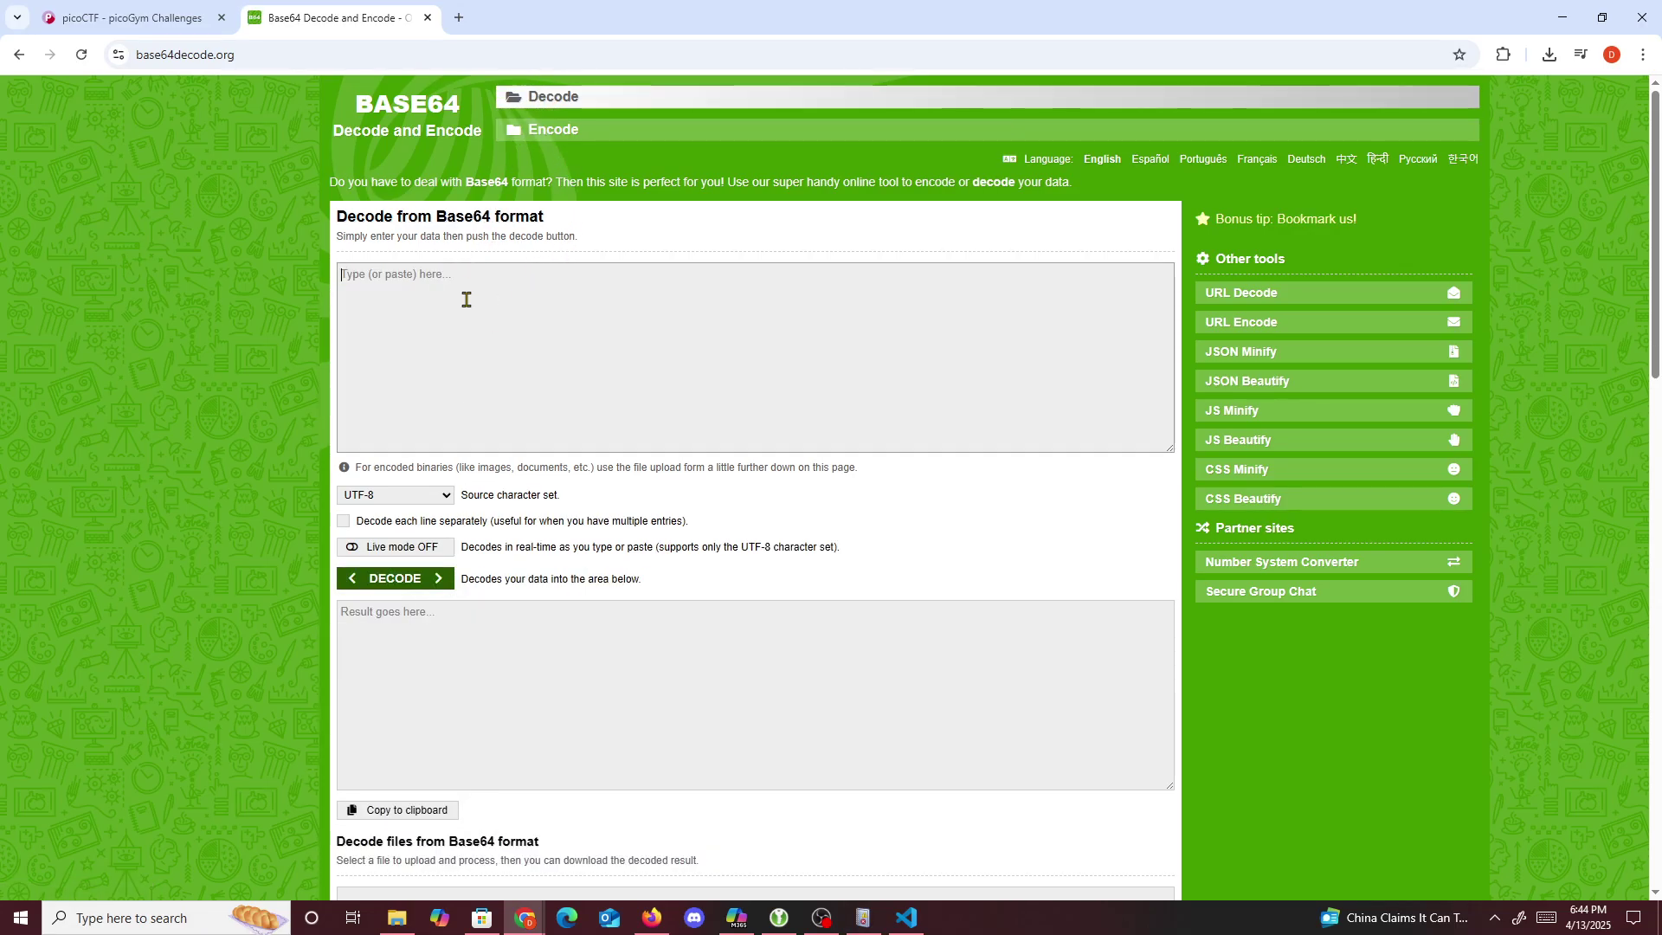
pyautogui.hotkey('ctrl', 'v')
pyautogui.click(436, 579)
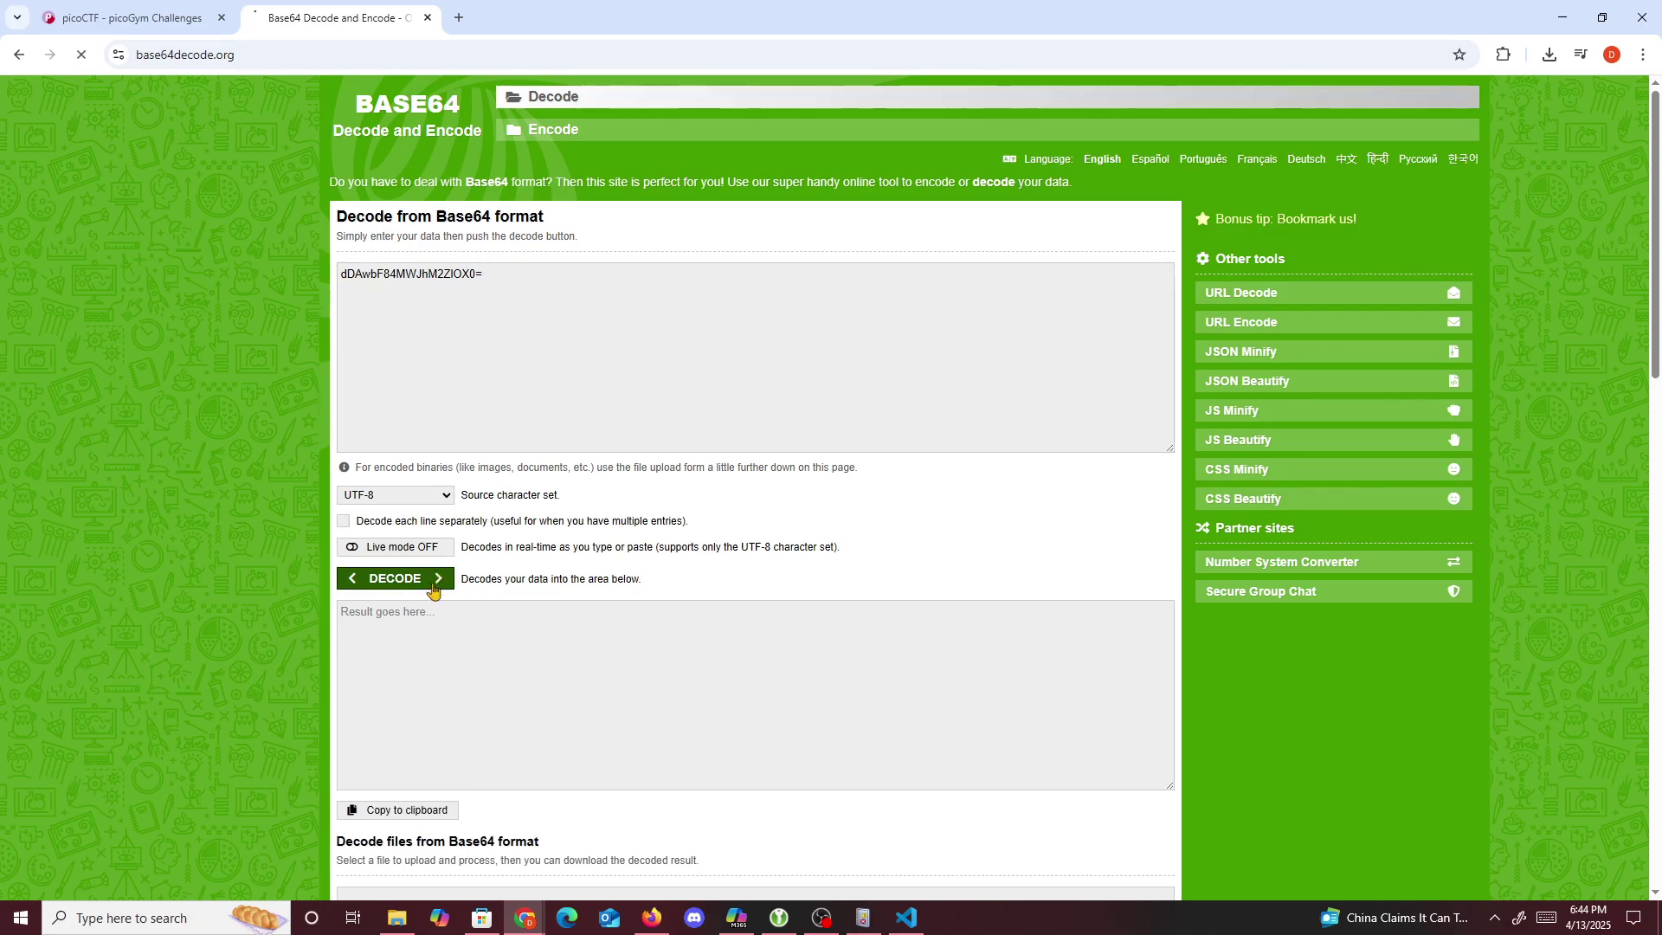
pyautogui.moveTo(417, 612); pyautogui.dragTo(340, 612)
pyautogui.hotkey('ctrl', 'c')
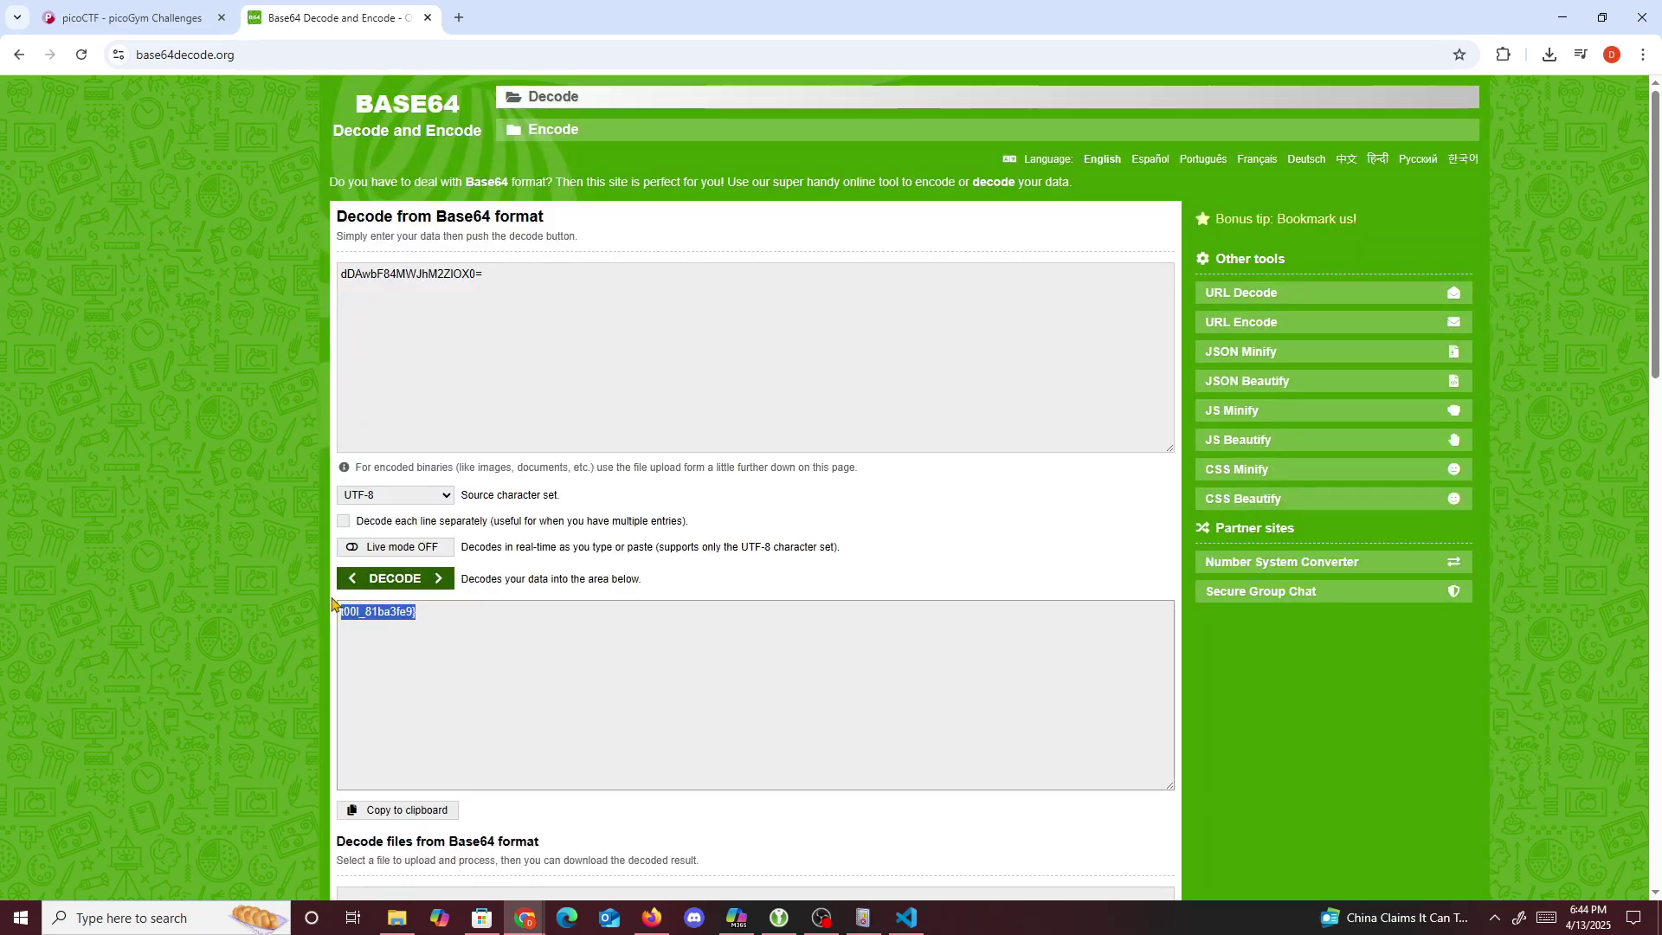
pyautogui.click(129, 17)
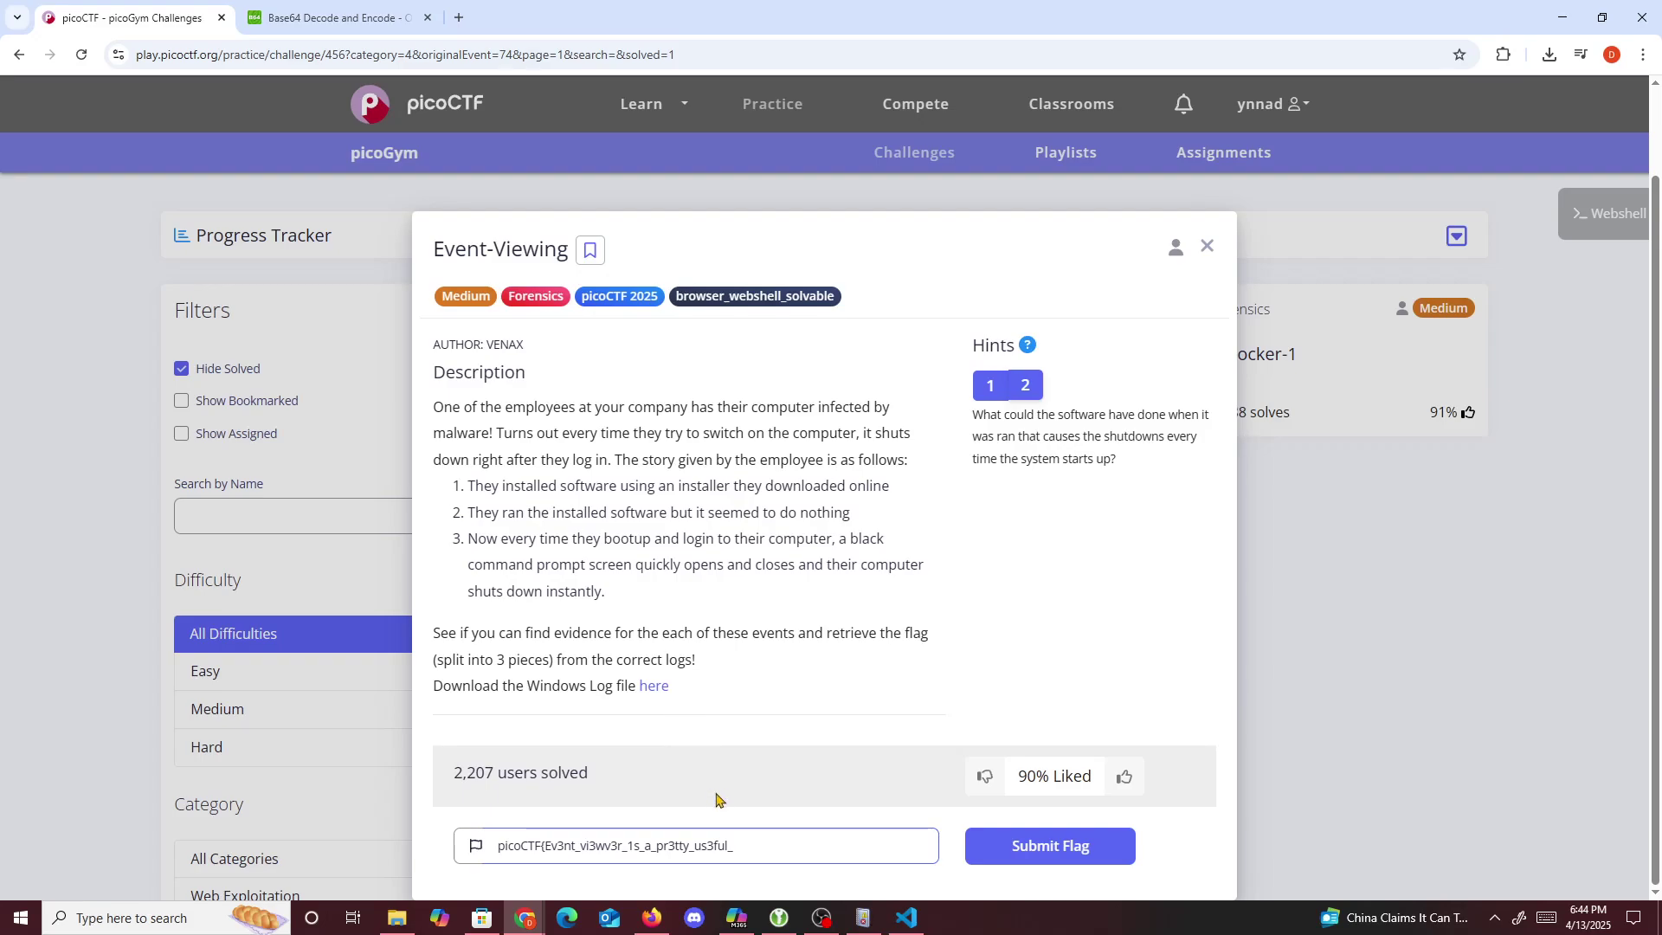
pyautogui.hotkey('ctrl', 'v')
pyautogui.click(990, 861)
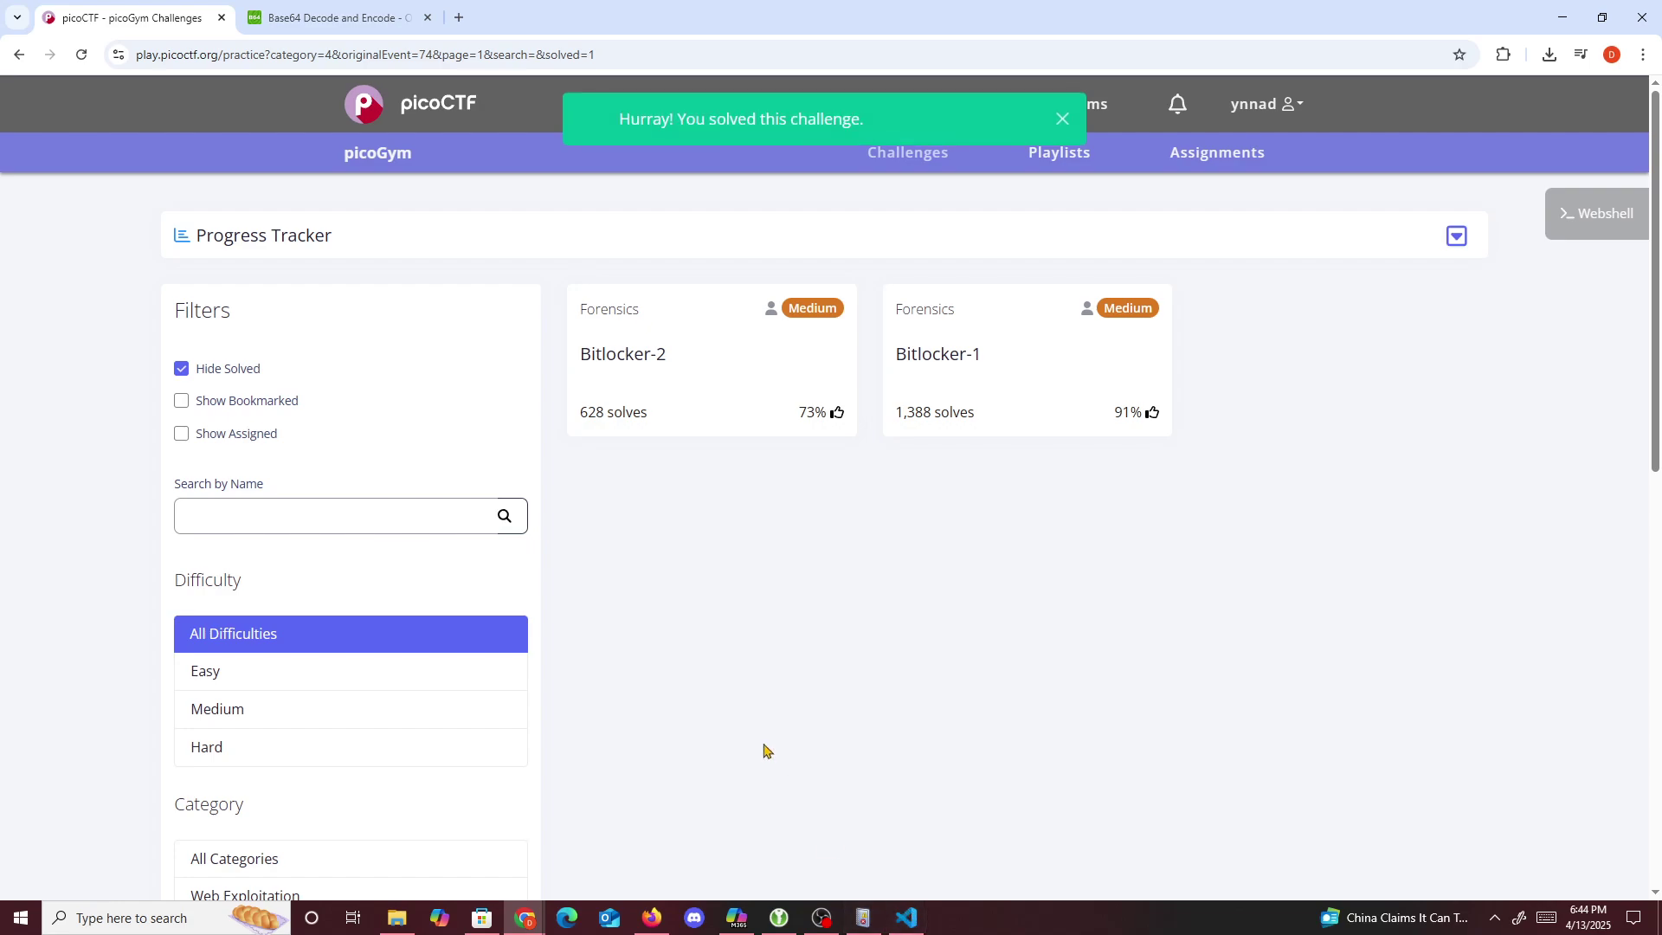